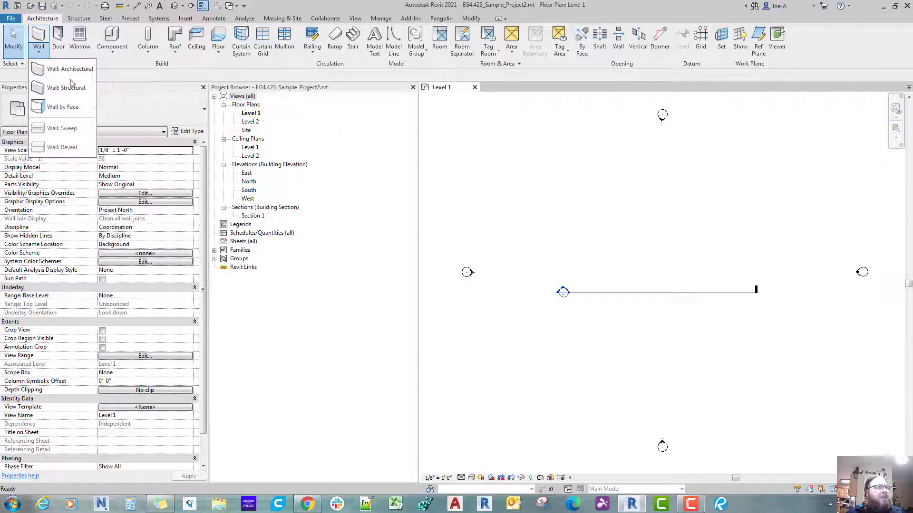
{"action": "left_click", "coordinate": [76, 19]}
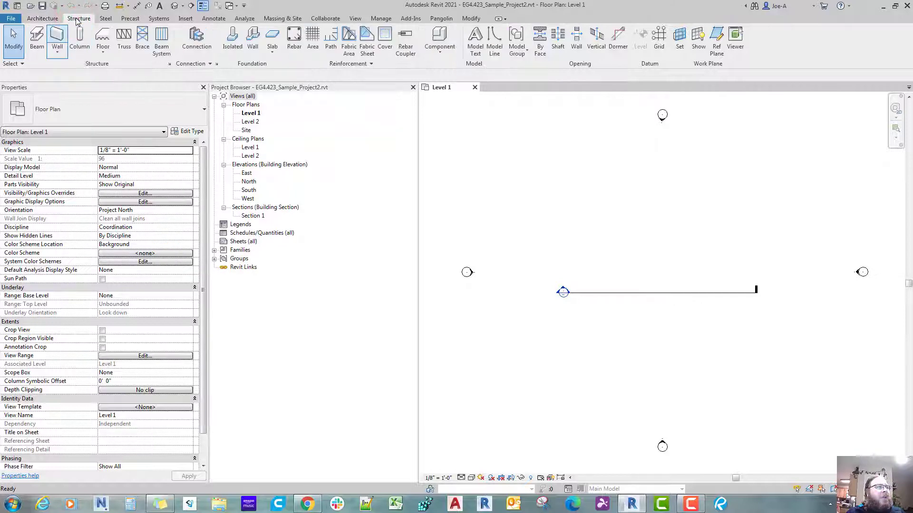
{"action": "left_click", "coordinate": [59, 53]}
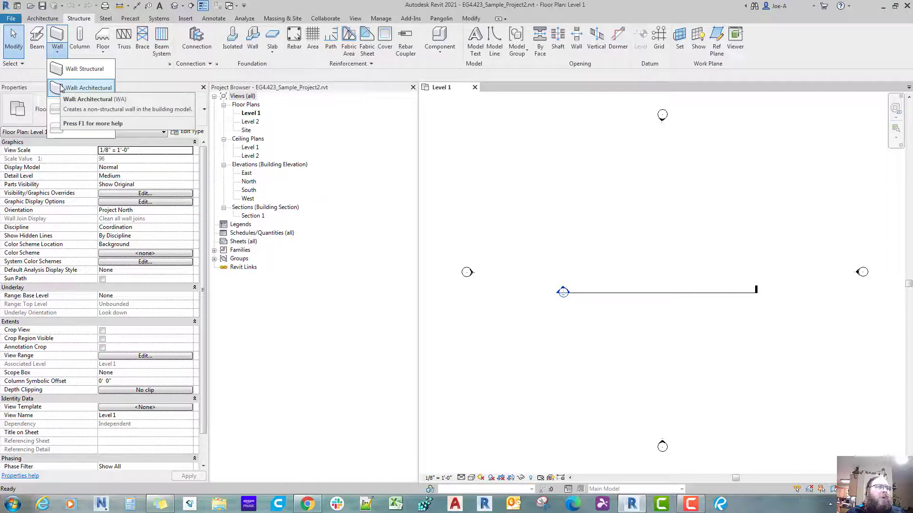
{"action": "left_click", "coordinate": [43, 19]}
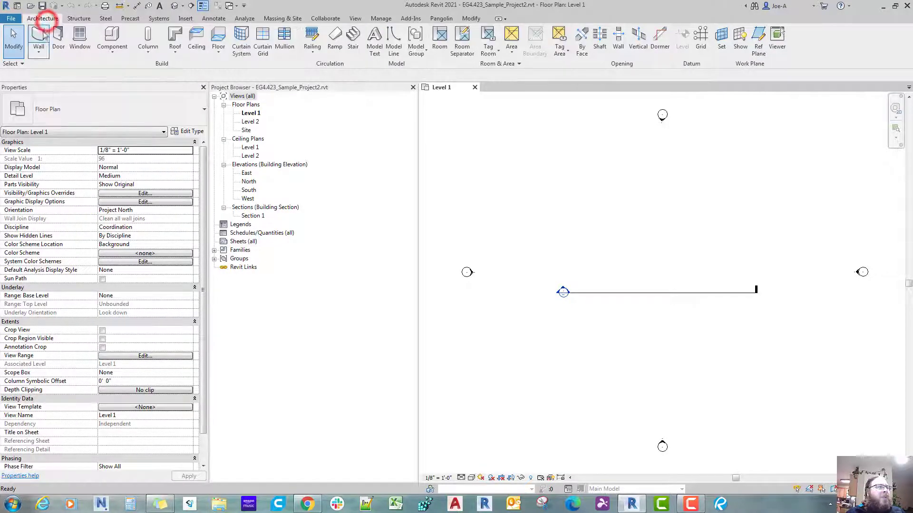
Start an architectural wall with its height running up to Level 2.
{"action": "left_click", "coordinate": [38, 50]}
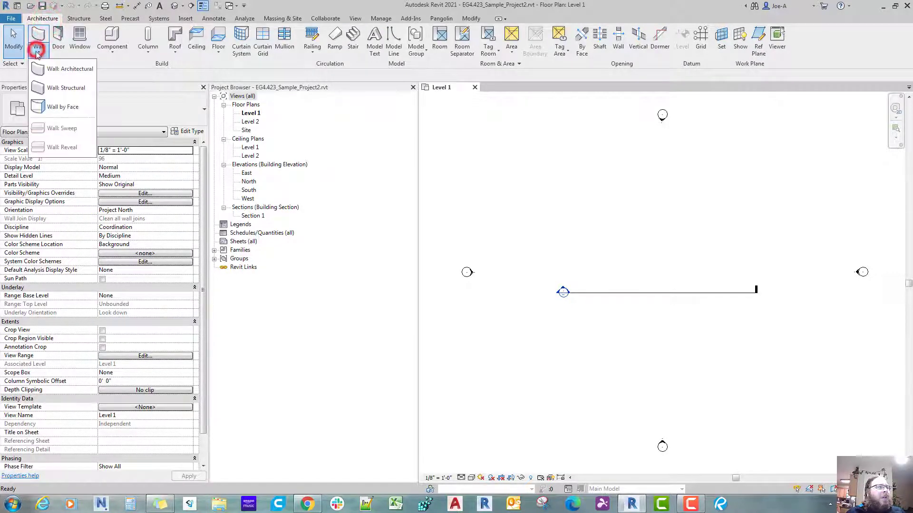
{"action": "left_click", "coordinate": [72, 69]}
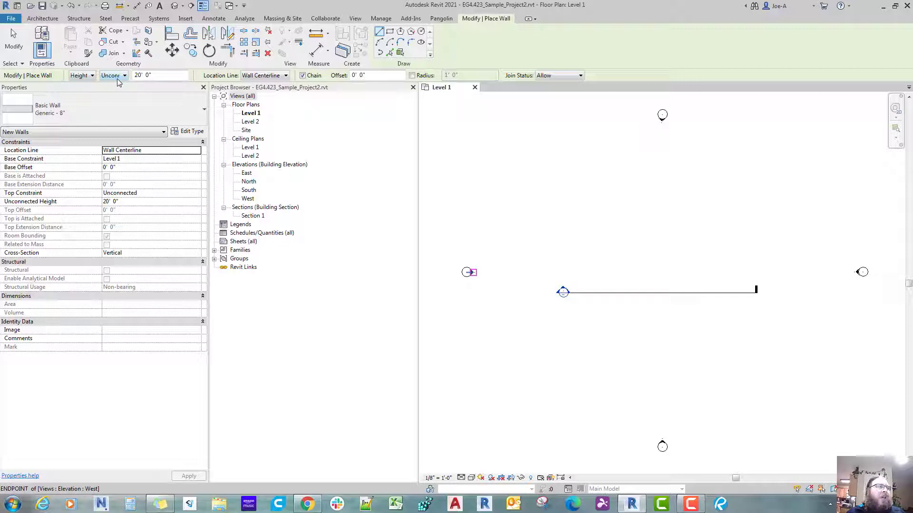
{"action": "left_click", "coordinate": [91, 76]}
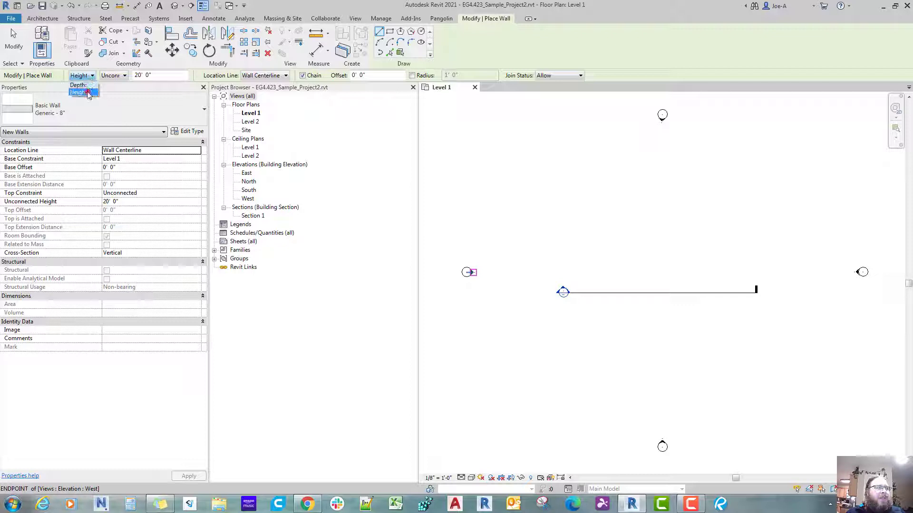
{"action": "left_click", "coordinate": [86, 92]}
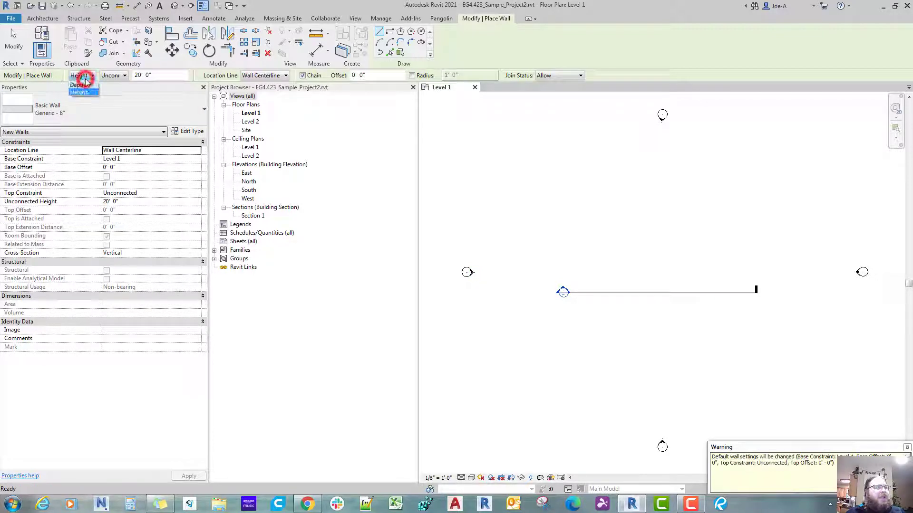
{"action": "left_click", "coordinate": [117, 77]}
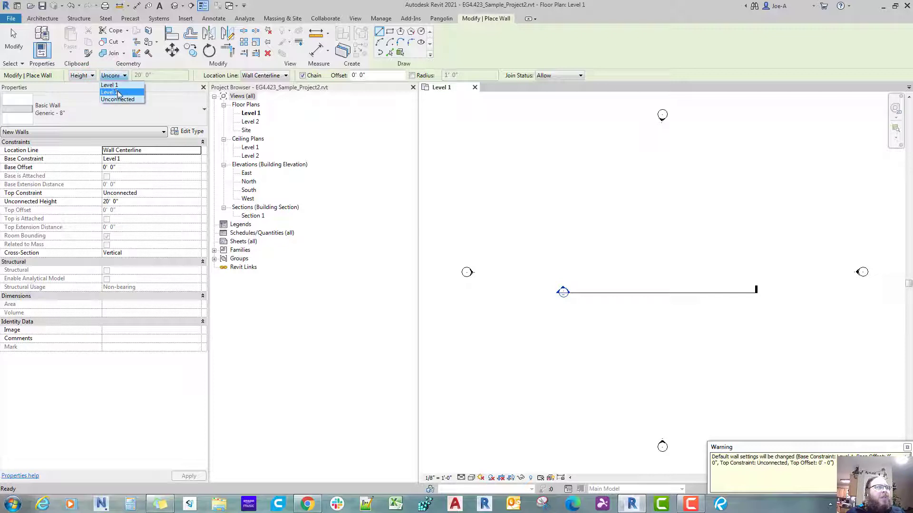
{"action": "left_click", "coordinate": [115, 91]}
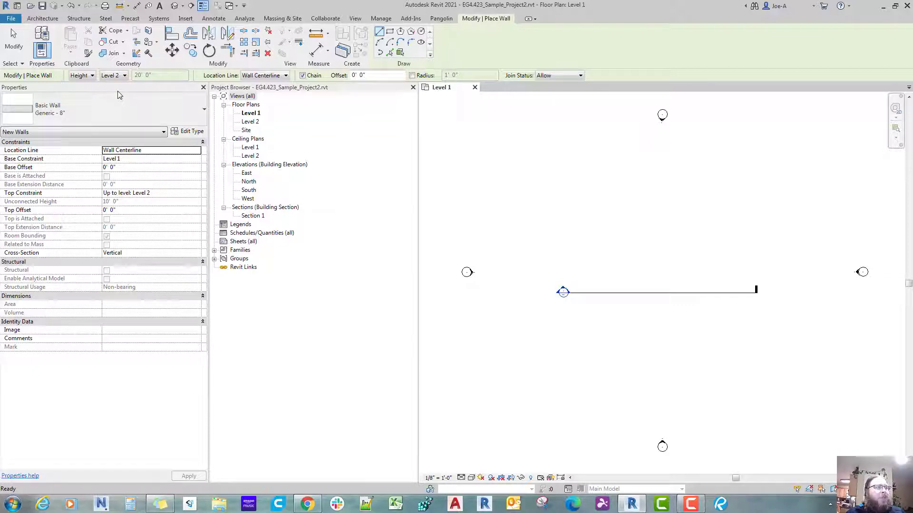
Set the location line for the new walls to Finish Face: Interior.
{"action": "left_click", "coordinate": [146, 167]}
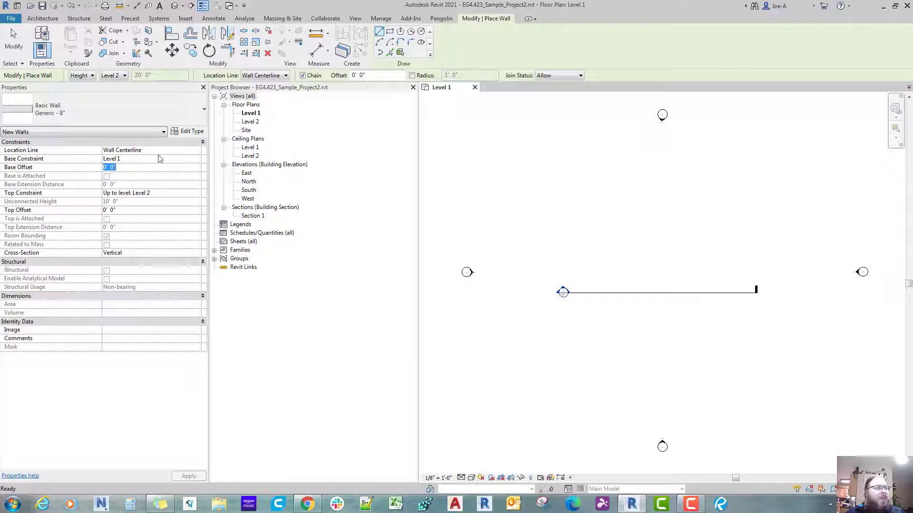
{"action": "left_click", "coordinate": [173, 150]}
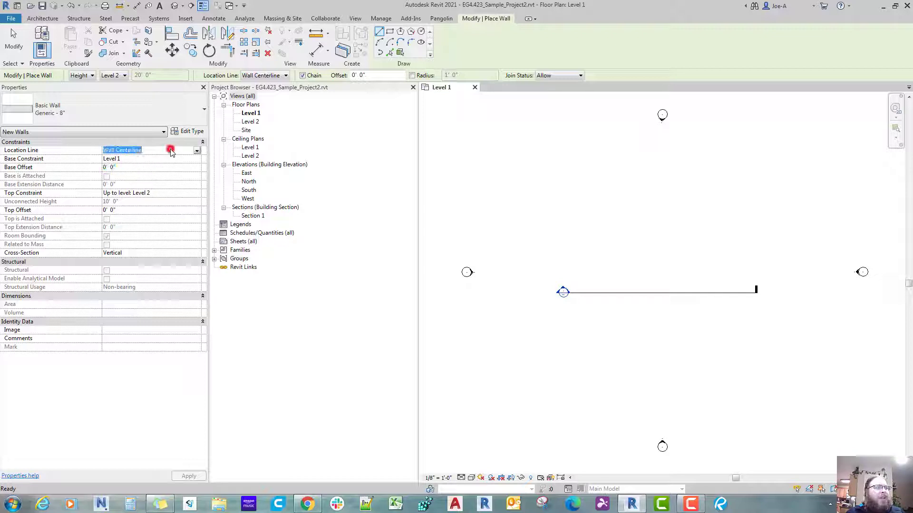
{"action": "left_click", "coordinate": [196, 150]}
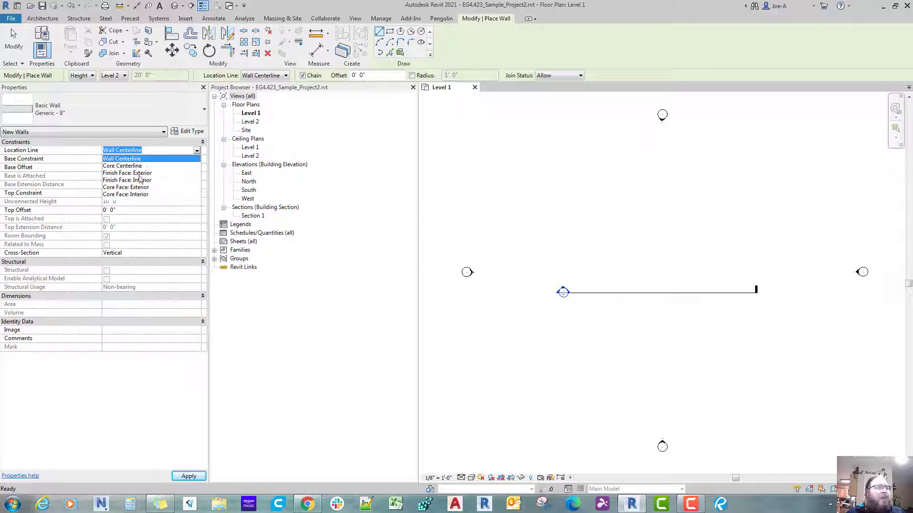
{"action": "left_click", "coordinate": [136, 181]}
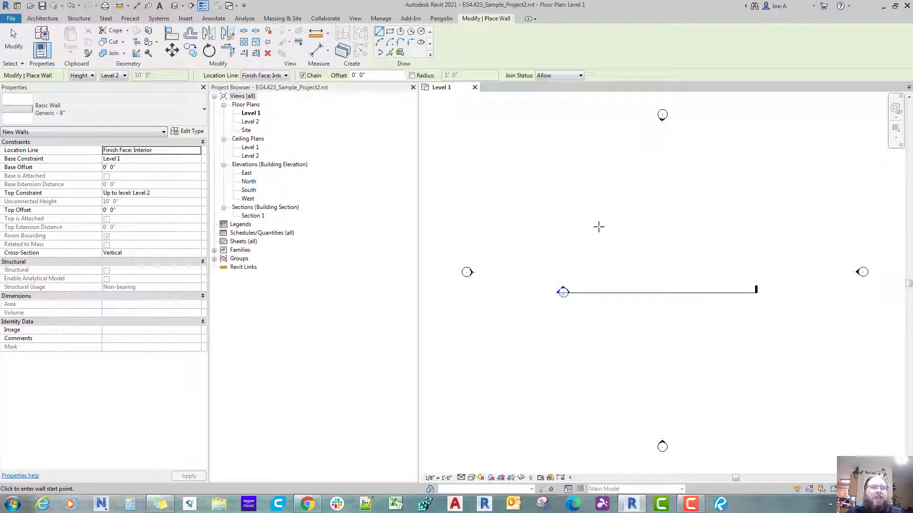
Draw a rectangle of walls about 47' 6" by 32' 0" across the section line in the Level 1 plan.
{"action": "left_click", "coordinate": [390, 32]}
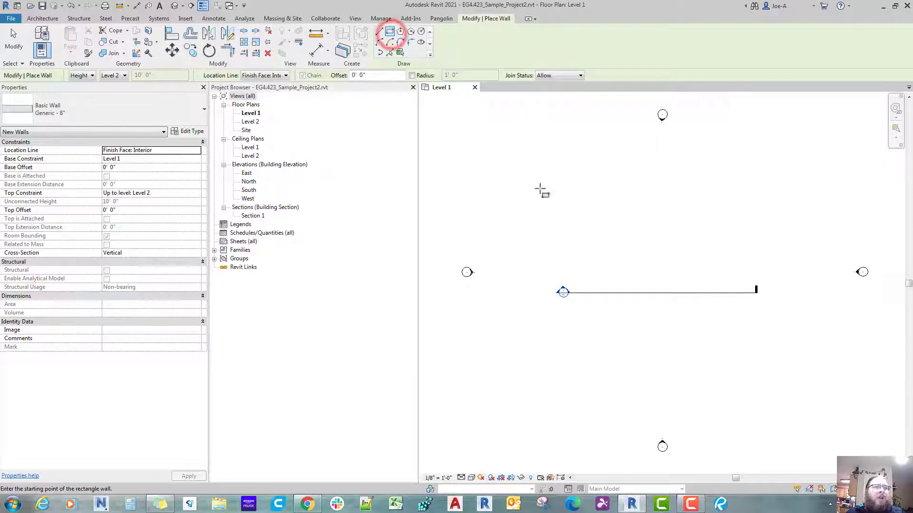
{"action": "left_click", "coordinate": [592, 243]}
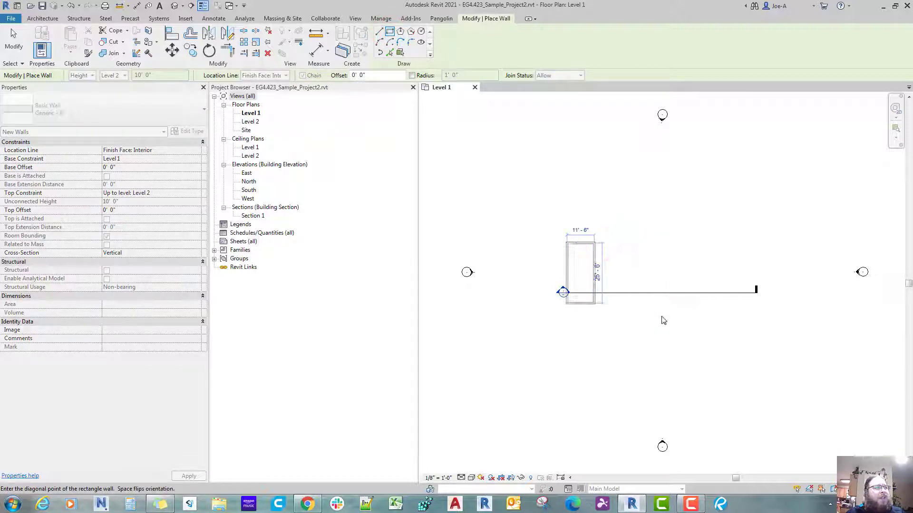
{"action": "scroll", "coordinate": [662, 319], "scroll_direction": "up", "scroll_amount": 6}
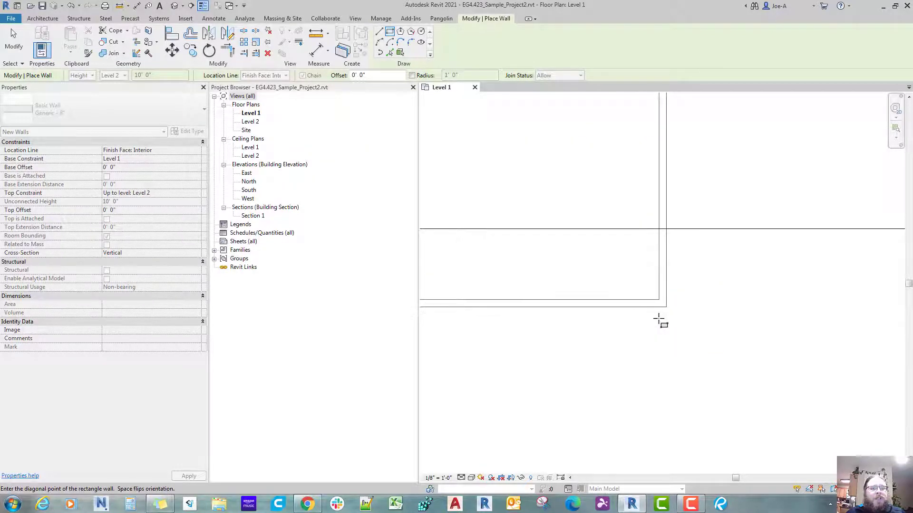
{"action": "scroll", "coordinate": [660, 321], "scroll_direction": "down", "scroll_amount": 4}
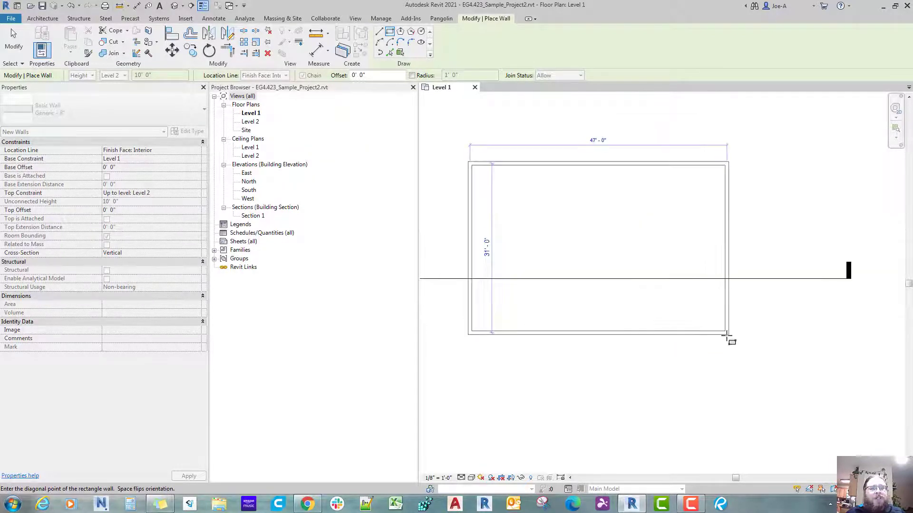
{"action": "left_click", "coordinate": [726, 336]}
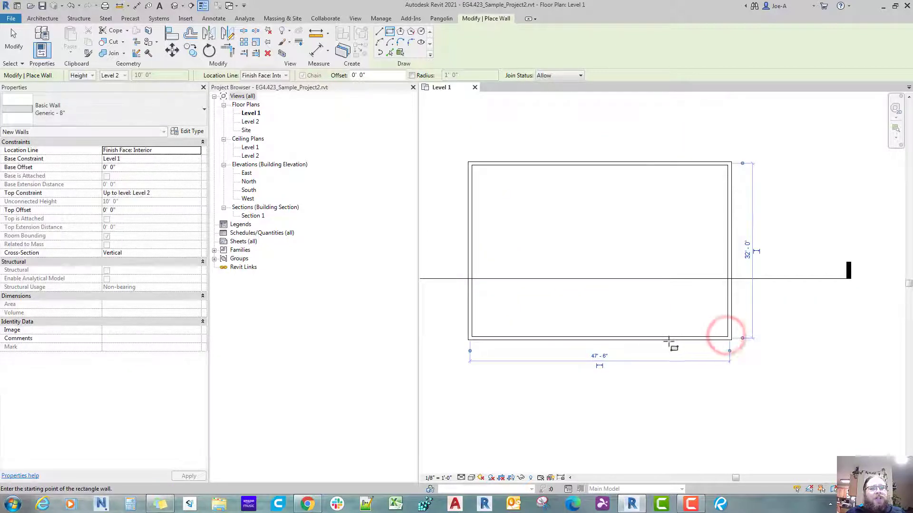
{"action": "key", "text": "Escape"}
{"action": "key", "text": "Escape"}
Select the lower horizontal wall and examine where its location line end grip sits at the right corner.
{"action": "left_click", "coordinate": [662, 339]}
{"action": "scroll", "coordinate": [731, 353], "scroll_direction": "up", "scroll_amount": 5}
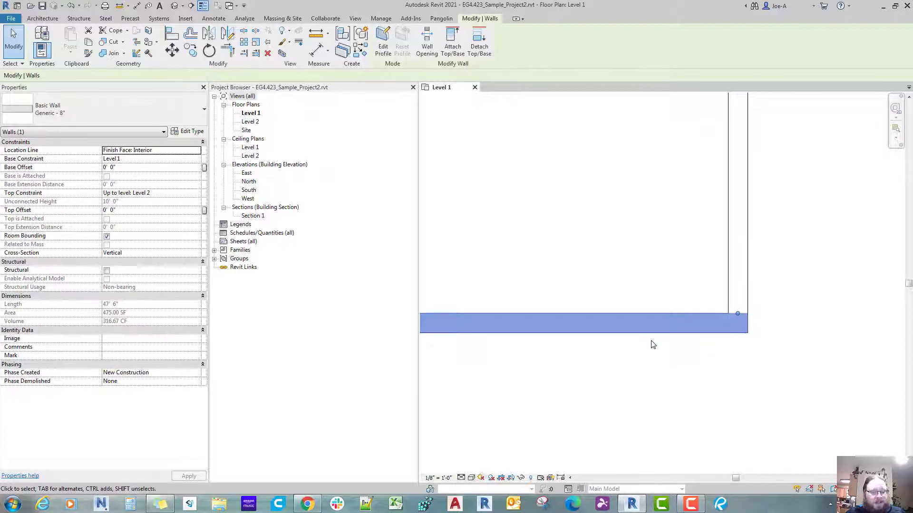
{"action": "left_click", "coordinate": [711, 310]}
{"action": "left_click", "coordinate": [666, 383]}
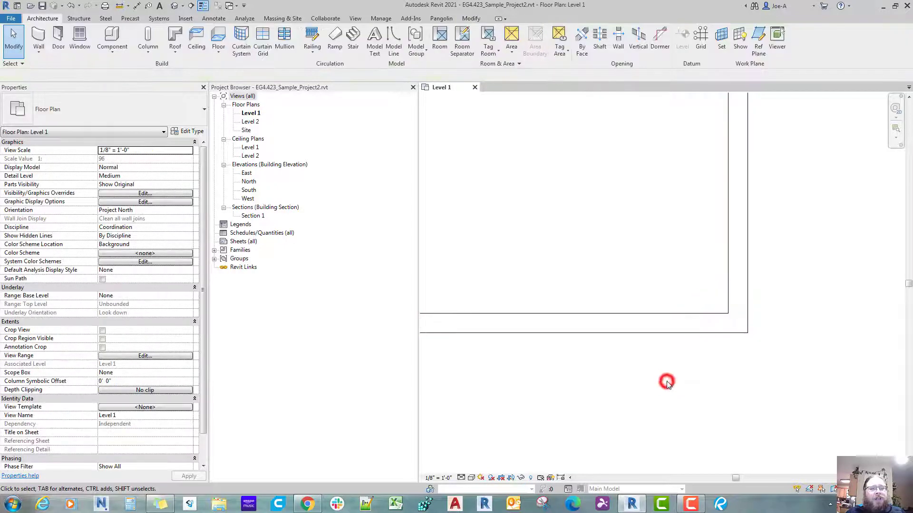
{"action": "left_click", "coordinate": [651, 316]}
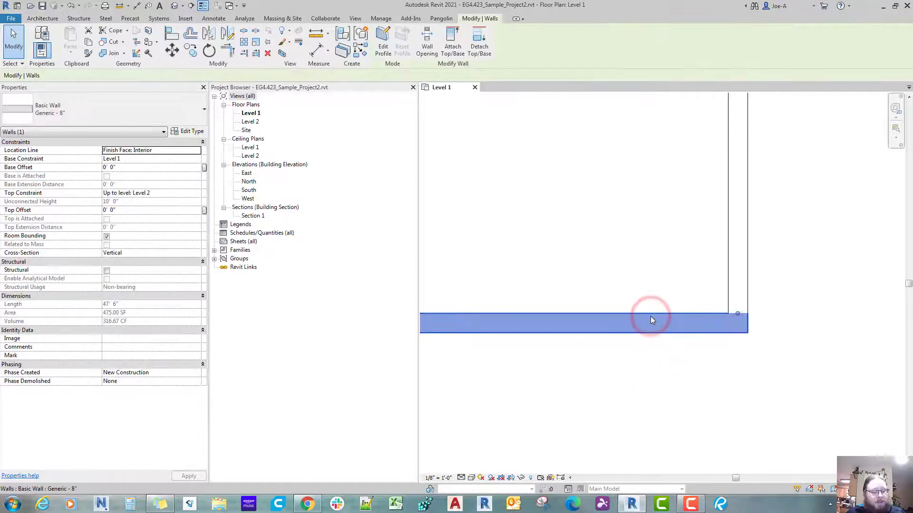
Try to select the whole chain of connected walls from the inner corner where the lower and right walls meet.
{"action": "left_click", "coordinate": [727, 314]}
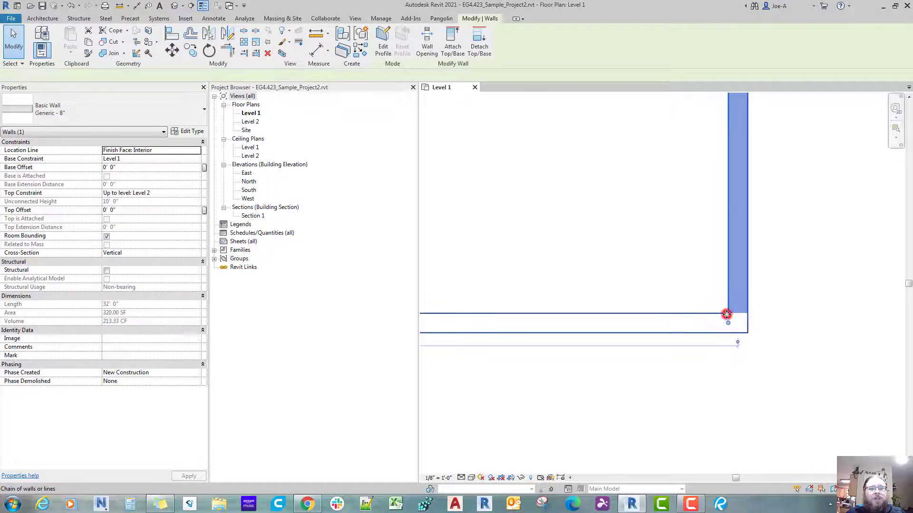
{"action": "left_click", "coordinate": [726, 314]}
{"action": "key", "text": "Tab"}
{"action": "left_click", "coordinate": [726, 314]}
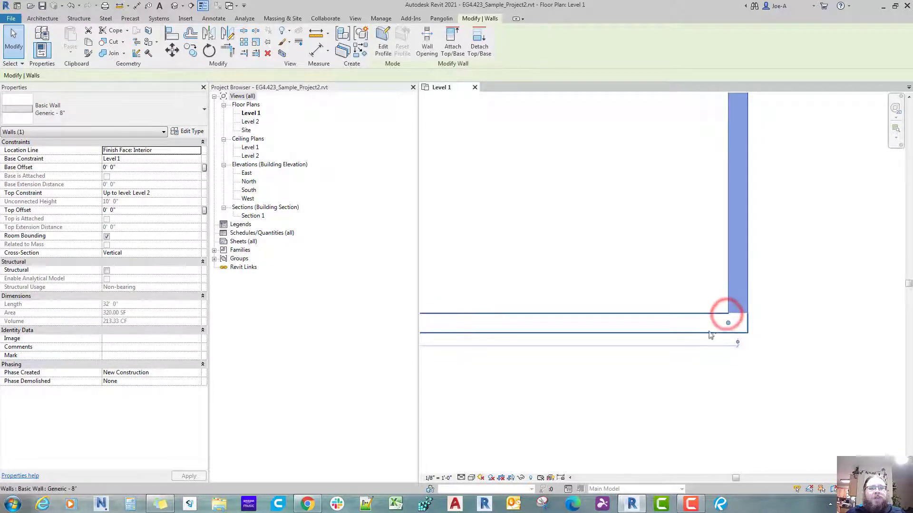
{"action": "left_click", "coordinate": [660, 377]}
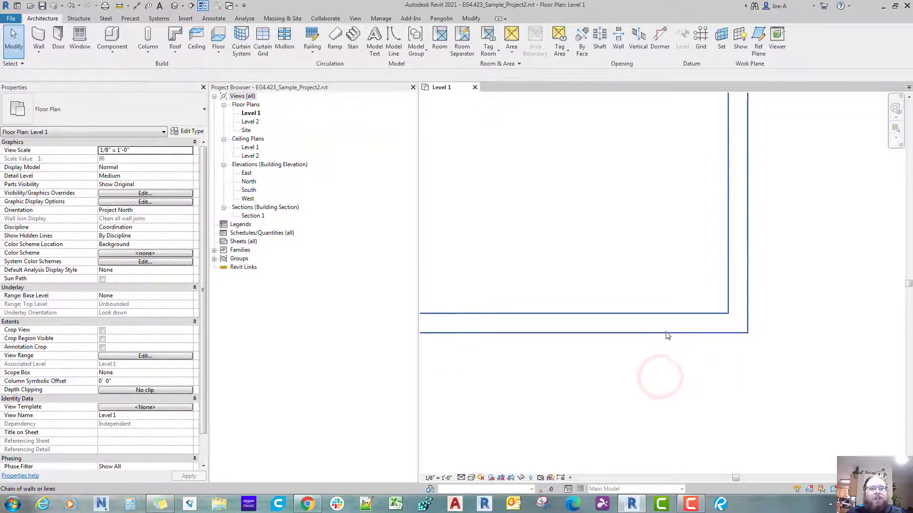
Select the chain of all four walls and set their location line to Finish Face: Exterior.
{"action": "left_click", "coordinate": [667, 335]}
{"action": "key", "text": "z"}
{"action": "key", "text": "f"}
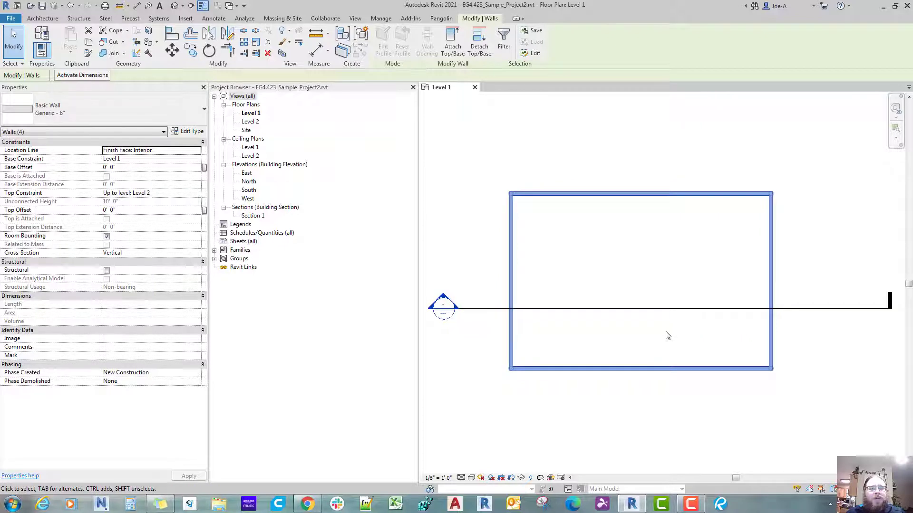
{"action": "scroll", "coordinate": [750, 342], "scroll_direction": "up", "scroll_amount": 3}
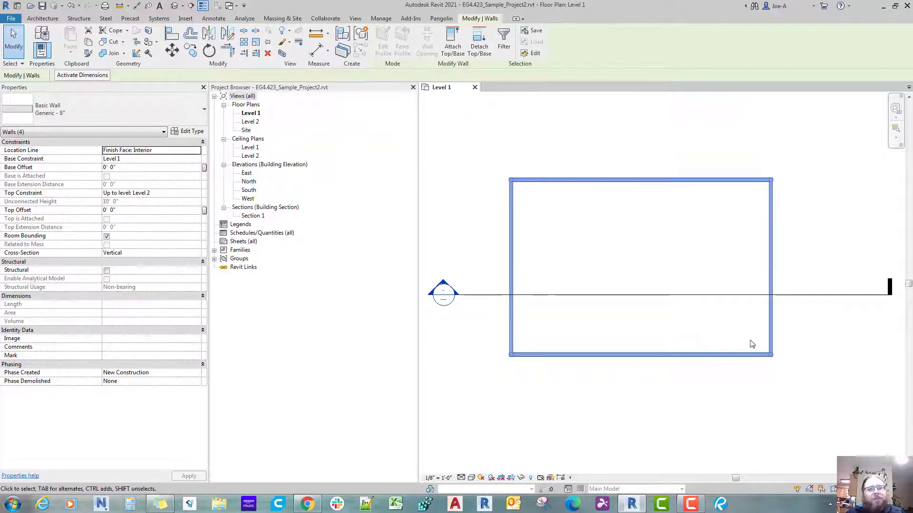
{"action": "left_click", "coordinate": [757, 343]}
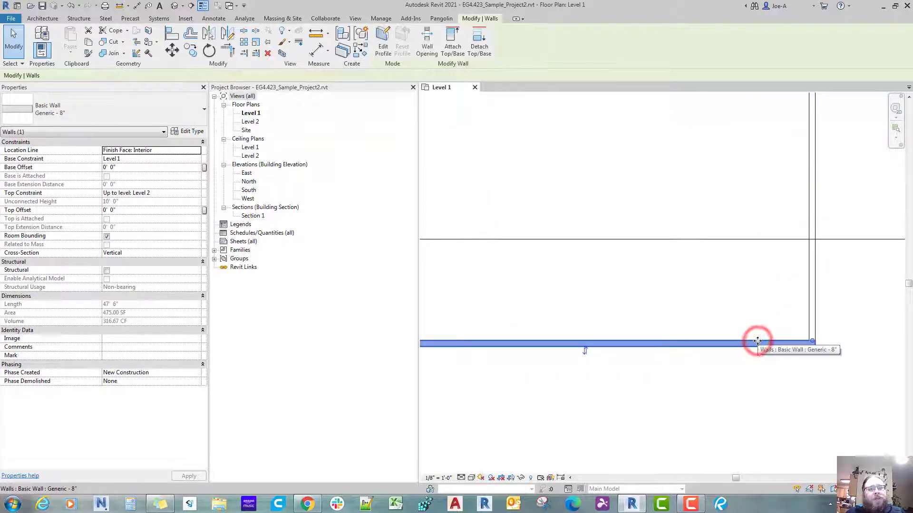
{"action": "left_click", "coordinate": [757, 341]}
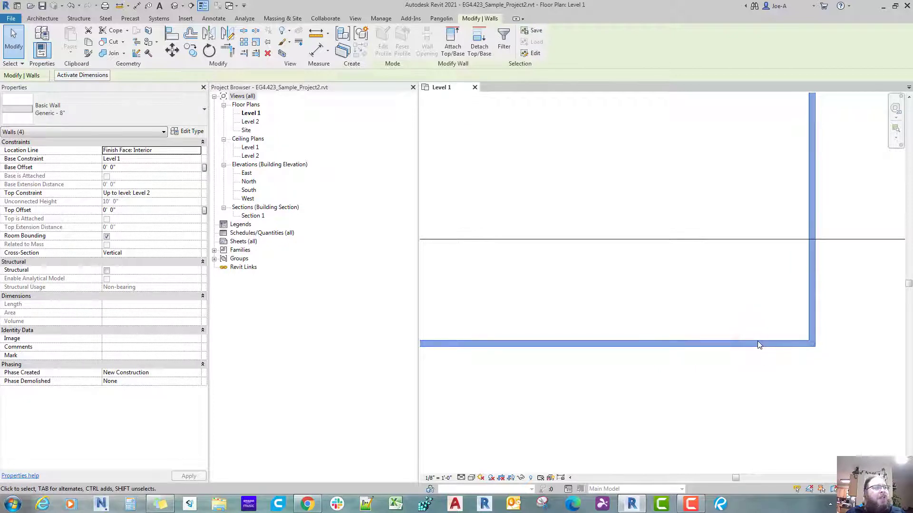
{"action": "scroll", "coordinate": [757, 343], "scroll_direction": "down", "scroll_amount": 4}
{"action": "scroll", "coordinate": [757, 343], "scroll_direction": "up", "scroll_amount": 2}
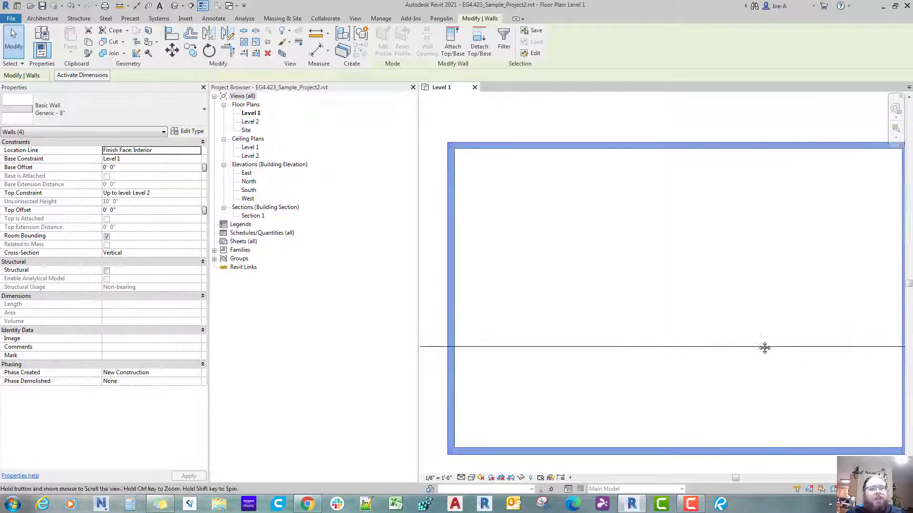
{"action": "left_click", "coordinate": [196, 150]}
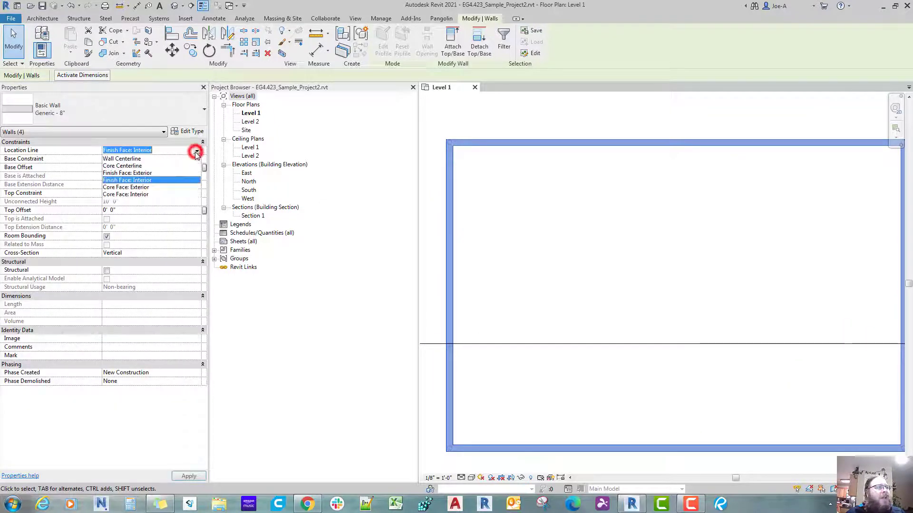
{"action": "left_click", "coordinate": [136, 174]}
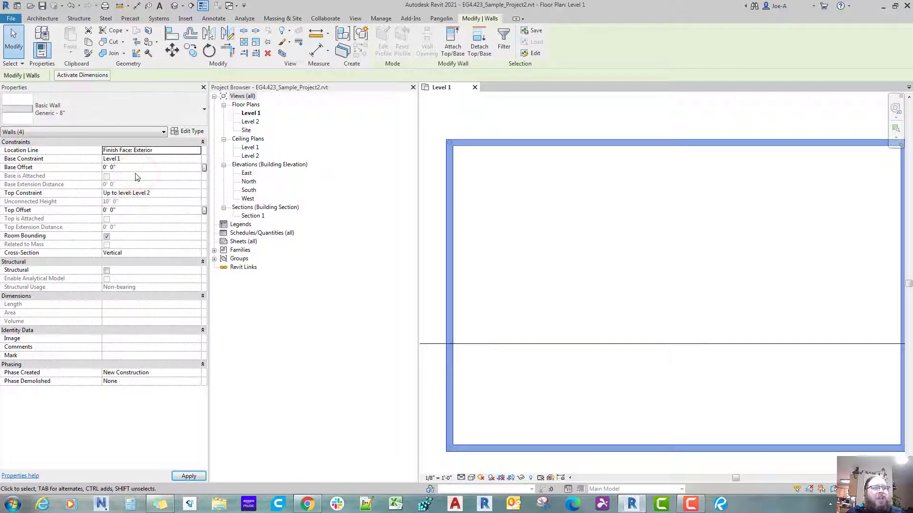
Select the left vertical wall and examine the position of its location line grips relative to the wall faces.
{"action": "middle_click_drag", "start_coordinate": [135, 173], "coordinate": [172, 109]}
{"action": "scroll", "coordinate": [135, 173], "scroll_direction": "up", "scroll_amount": 4}
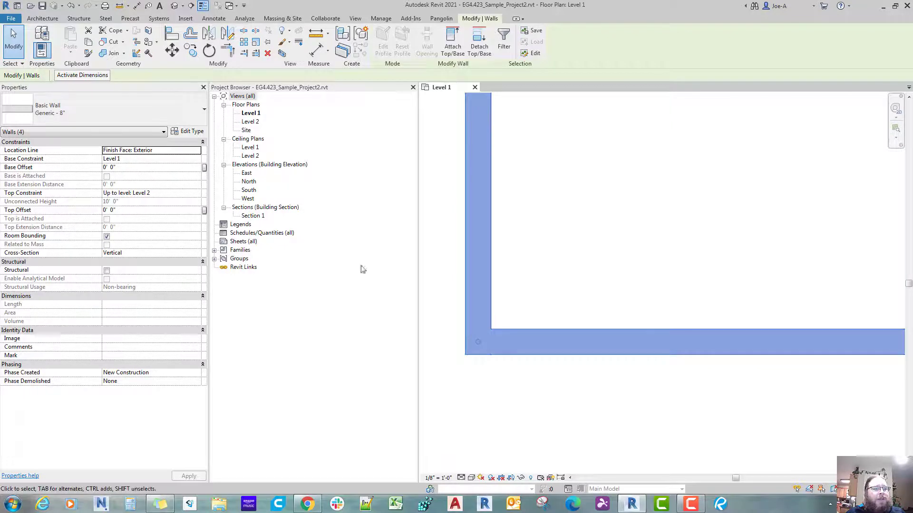
{"action": "left_click", "coordinate": [466, 309]}
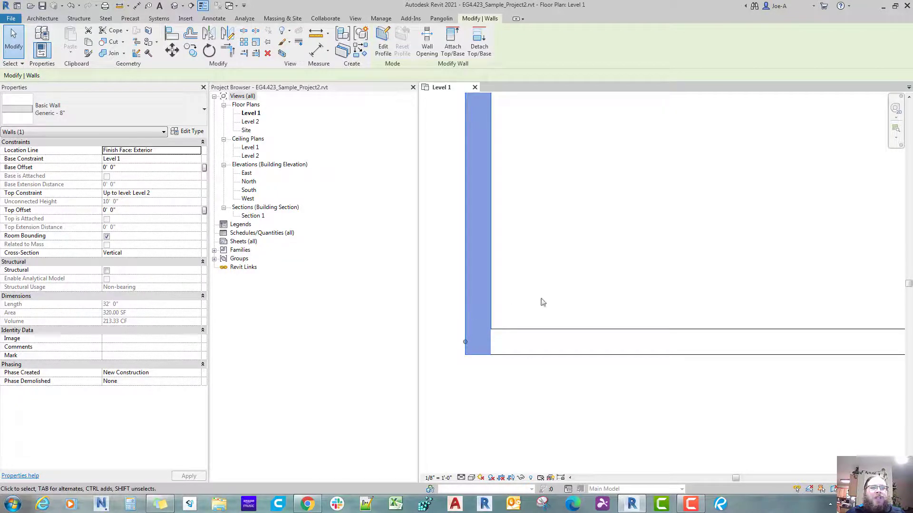
{"action": "scroll", "coordinate": [638, 289], "scroll_direction": "down", "scroll_amount": 5}
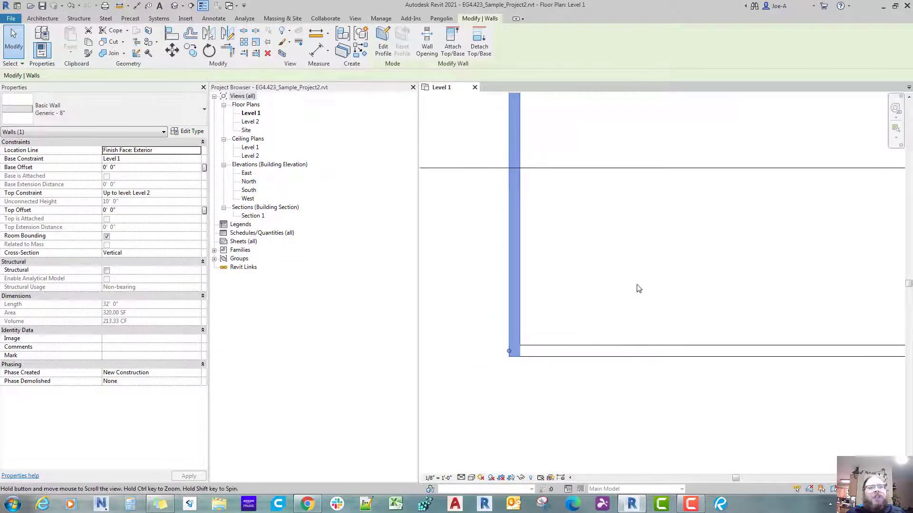
{"action": "scroll", "coordinate": [637, 285], "scroll_direction": "up", "scroll_amount": 2}
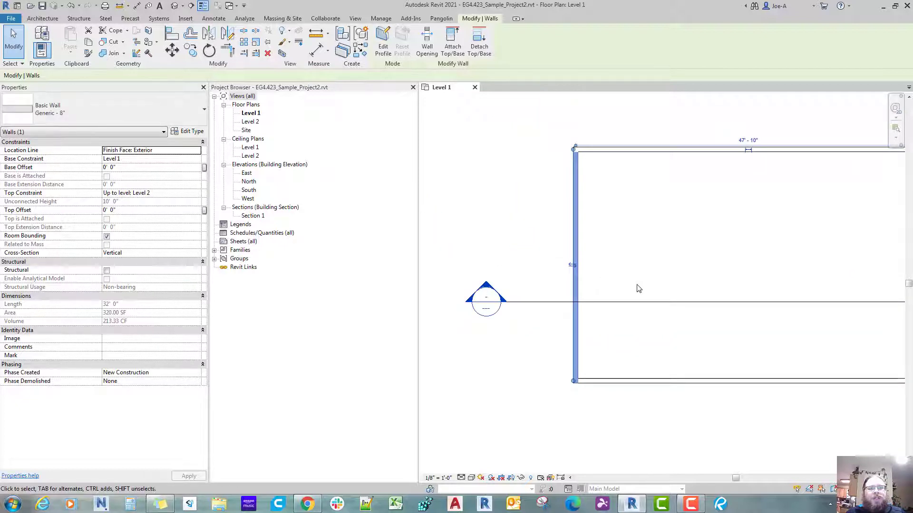
Select the chain of all four connected walls and set their location line to Finish Face: Interior.
{"action": "scroll", "coordinate": [637, 284], "scroll_direction": "down", "scroll_amount": 4}
{"action": "scroll", "coordinate": [639, 218], "scroll_direction": "up", "scroll_amount": 3}
{"action": "key", "text": "Tab"}
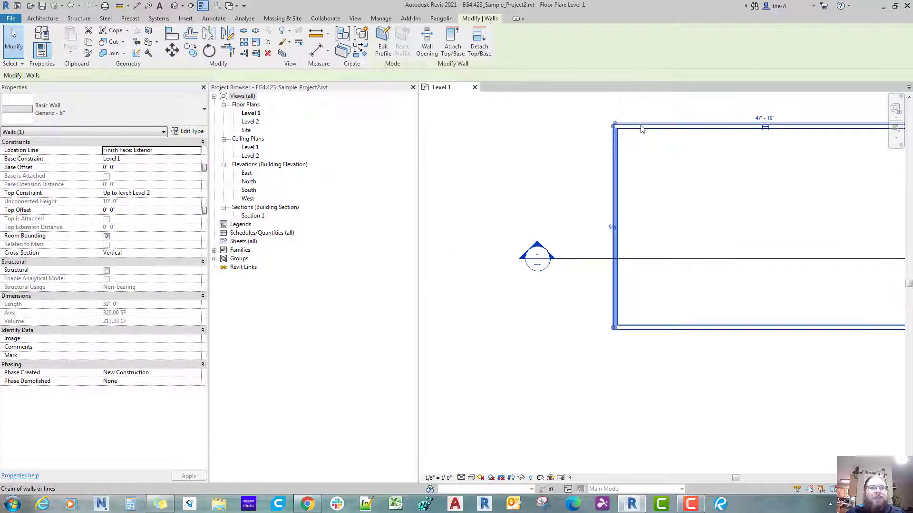
{"action": "left_click", "coordinate": [642, 127]}
{"action": "scroll", "coordinate": [642, 128], "scroll_direction": "down", "scroll_amount": 2}
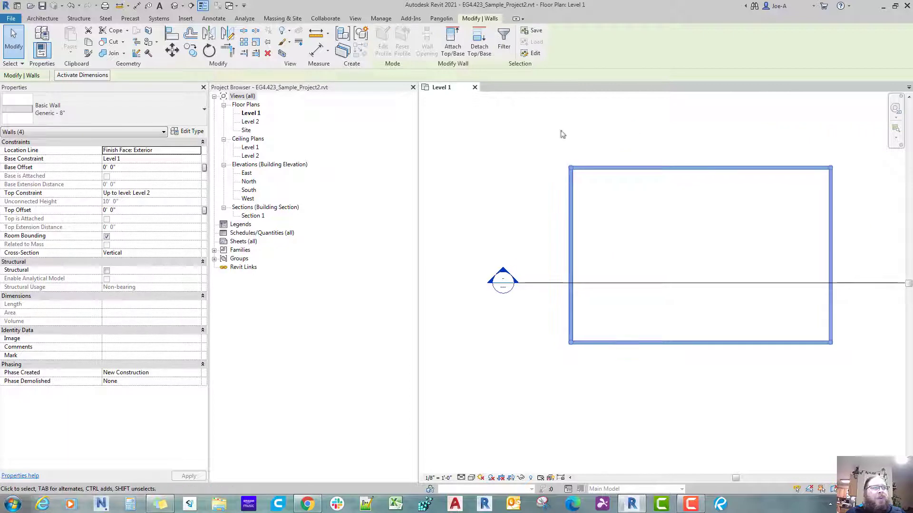
{"action": "left_click", "coordinate": [198, 151]}
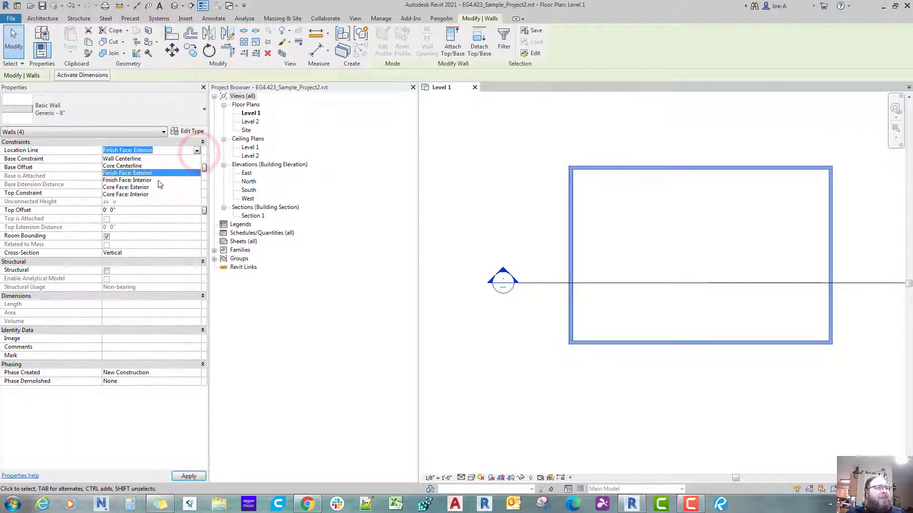
{"action": "left_click", "coordinate": [161, 183]}
Select the left vertical wall and then the lower wall, and examine where their location line grips sit relative to the wall faces.
{"action": "left_click", "coordinate": [572, 181]}
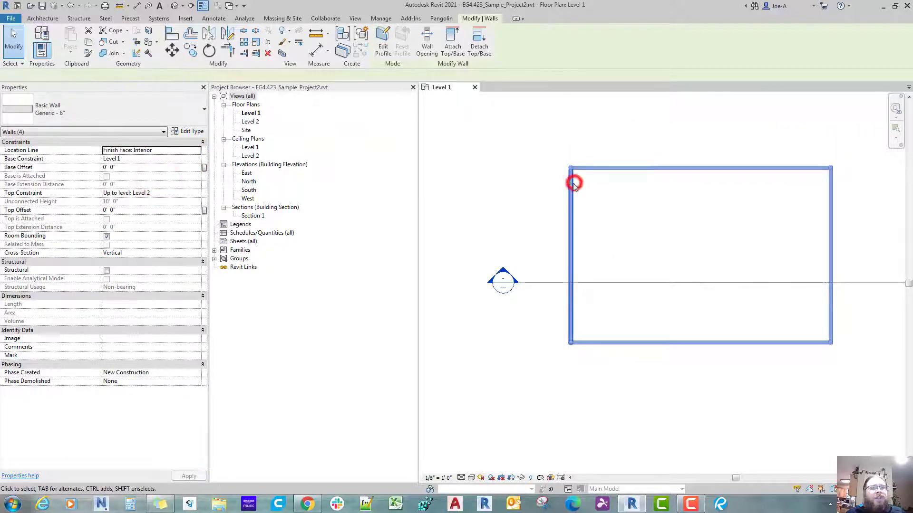
{"action": "scroll", "coordinate": [590, 212], "scroll_direction": "up", "scroll_amount": 3}
{"action": "left_click", "coordinate": [625, 306]}
{"action": "left_click", "coordinate": [627, 308]}
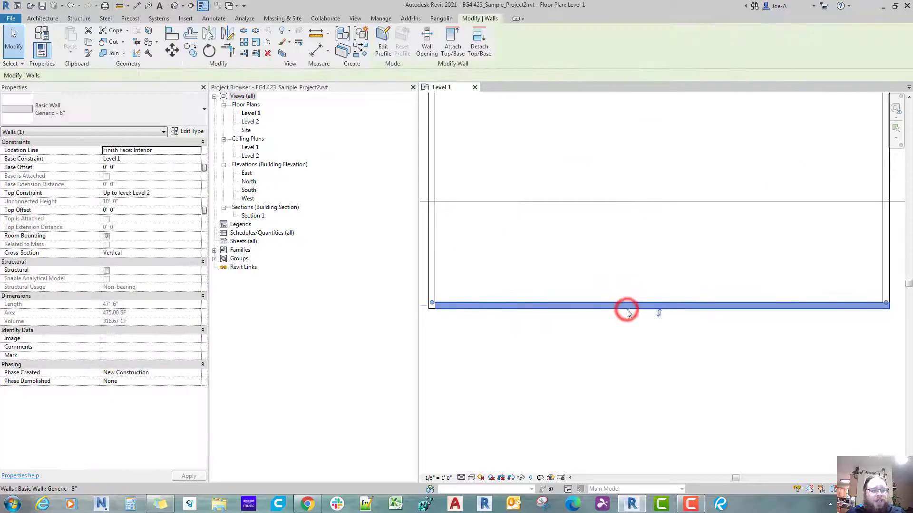
{"action": "scroll", "coordinate": [586, 311], "scroll_direction": "down", "scroll_amount": 2}
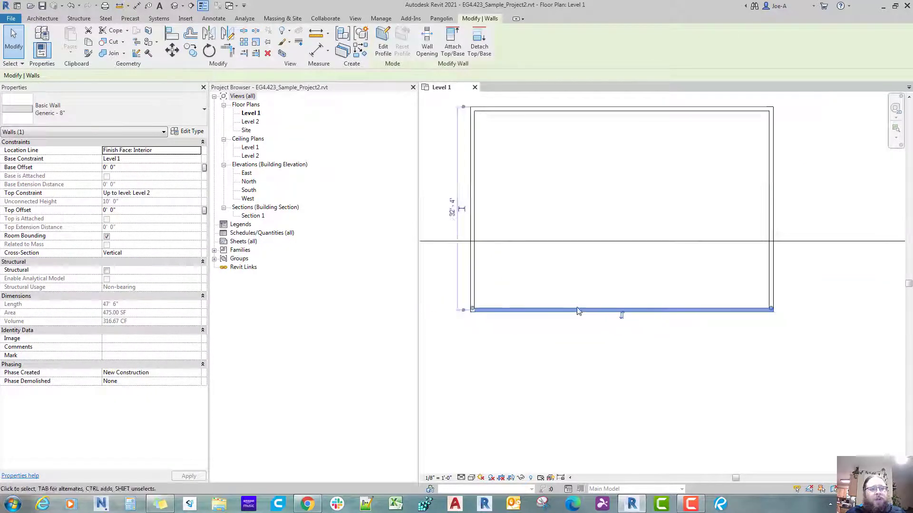
Place an aligned dimension between the inner faces of the lower and upper horizontal walls.
{"action": "key", "text": "d"}
{"action": "key", "text": "i"}
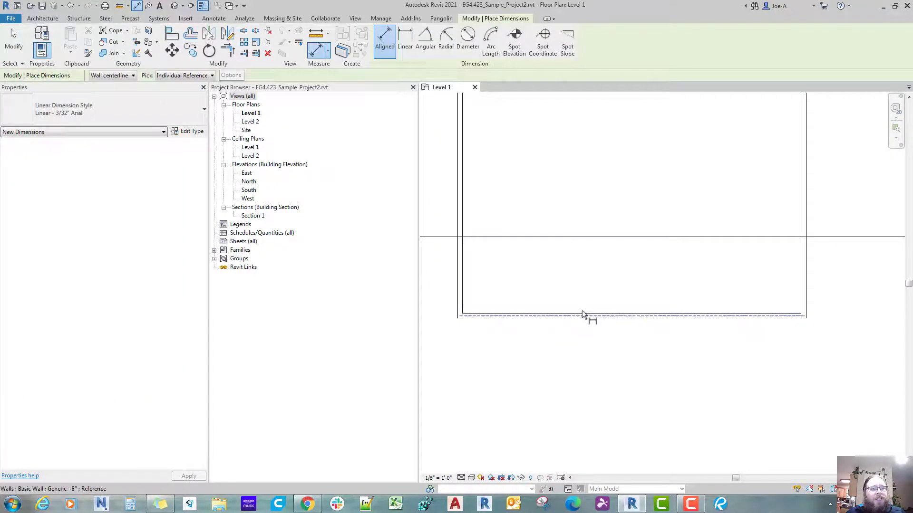
{"action": "left_click", "coordinate": [582, 311]}
{"action": "scroll", "coordinate": [583, 110], "scroll_direction": "down", "scroll_amount": 1}
{"action": "middle_click_drag", "start_coordinate": [583, 111], "coordinate": [587, 208]}
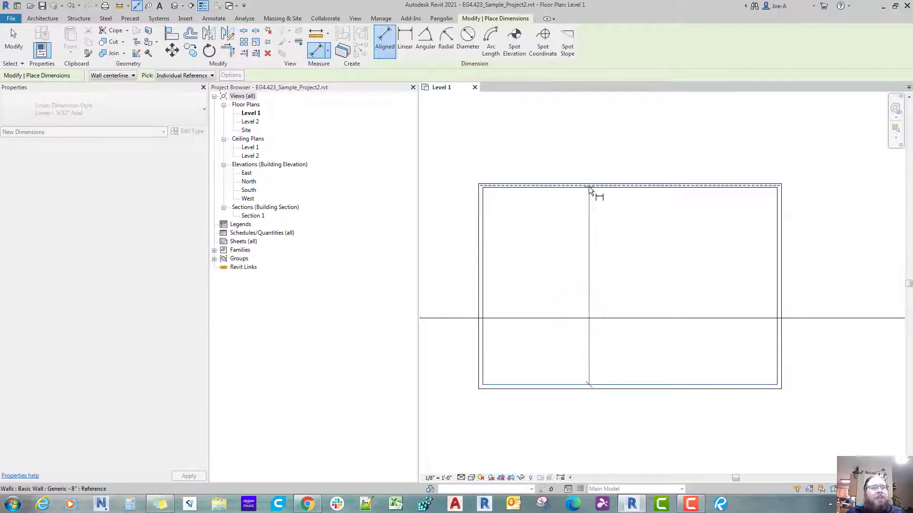
{"action": "left_click", "coordinate": [588, 186]}
{"action": "left_click", "coordinate": [587, 232]}
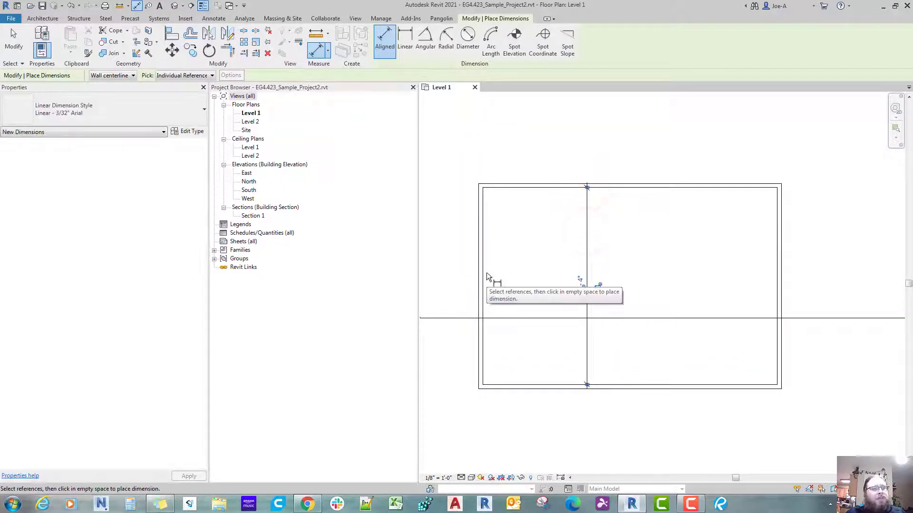
Place an aligned dimension between the inner faces of the left and right vertical walls, and end the dimension command.
{"action": "left_click", "coordinate": [484, 272]}
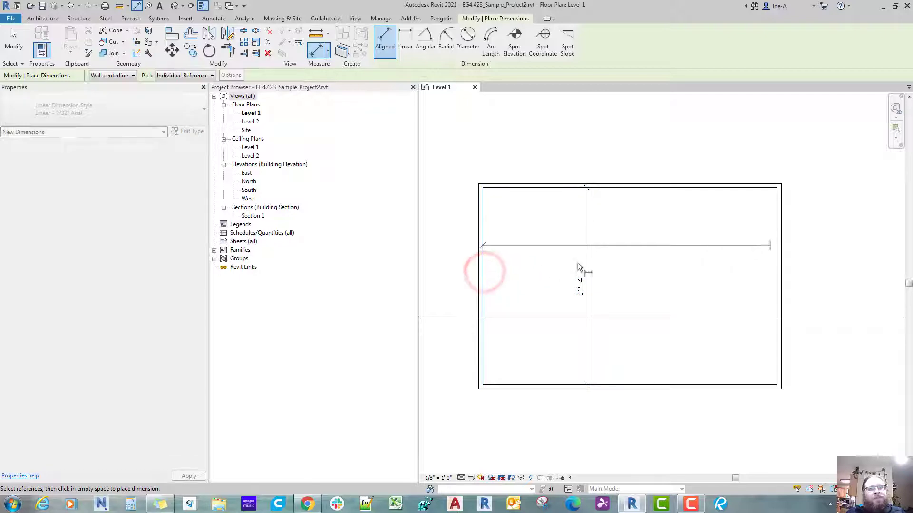
{"action": "left_click", "coordinate": [775, 244]}
{"action": "left_click", "coordinate": [698, 260]}
{"action": "key", "text": "Escape"}
{"action": "key", "text": "Escape"}
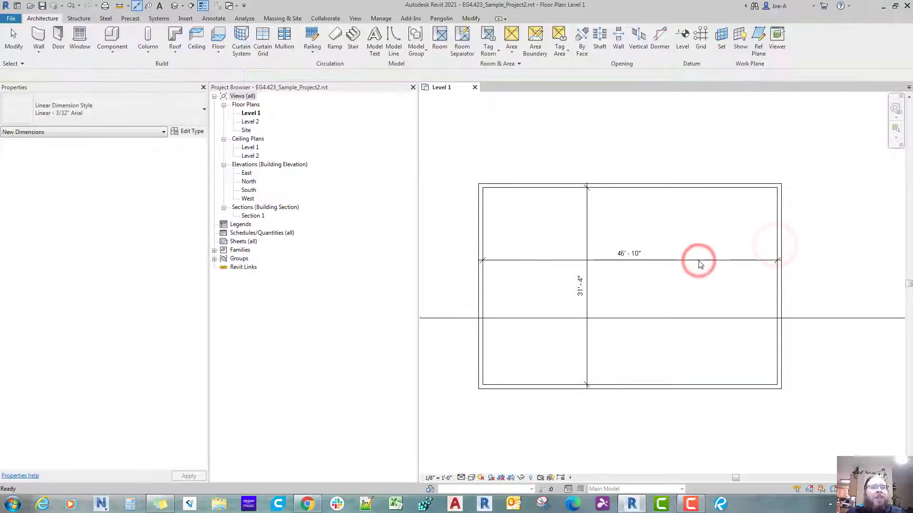
Move the right vertical wall by setting the horizontal inside dimension to 50 feet.
{"action": "left_click", "coordinate": [777, 272]}
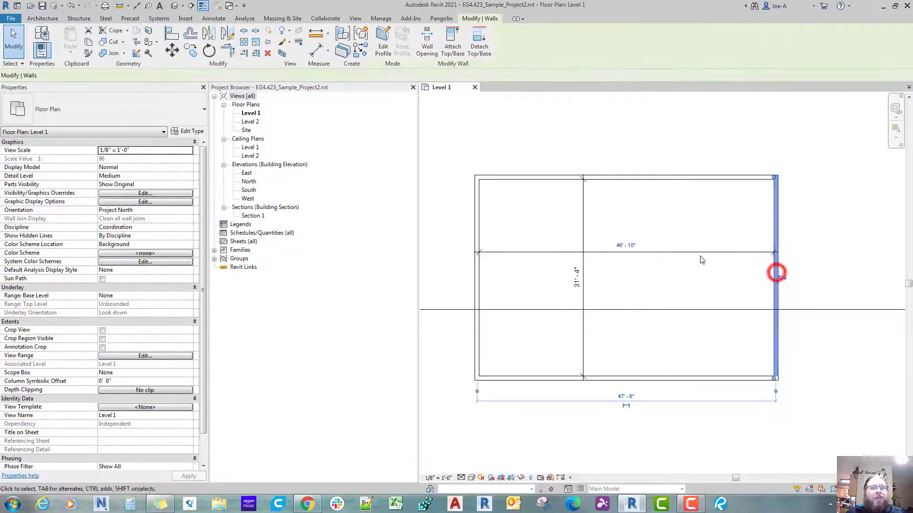
{"action": "left_click", "coordinate": [624, 238]}
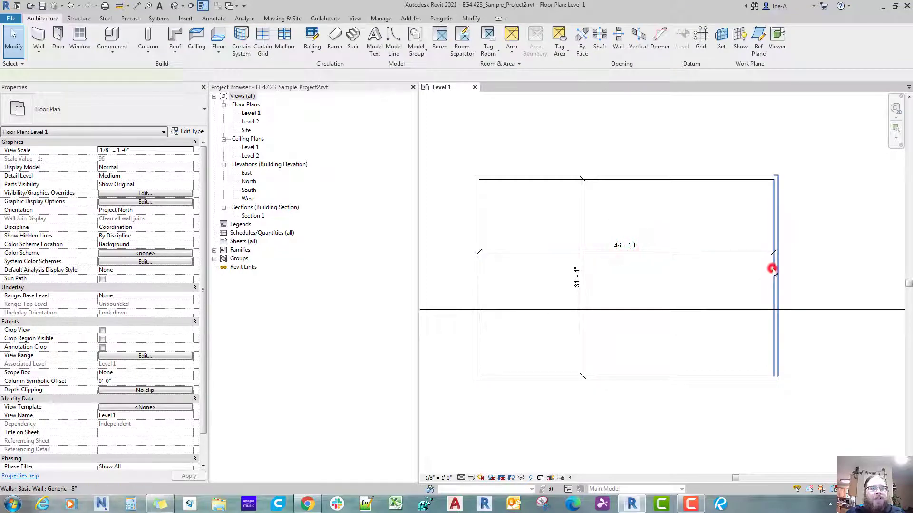
{"action": "left_click", "coordinate": [772, 270]}
{"action": "left_click", "coordinate": [619, 244]}
{"action": "type", "text": "50"}
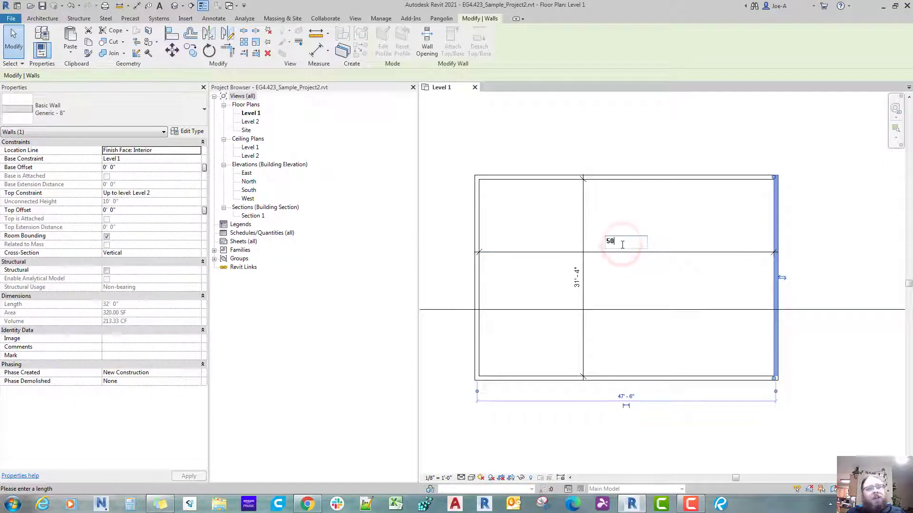
{"action": "key", "text": "Return"}
Move the upper horizontal wall by setting the vertical inside dimension to 50 feet, and clear the selection.
{"action": "left_click", "coordinate": [609, 181]}
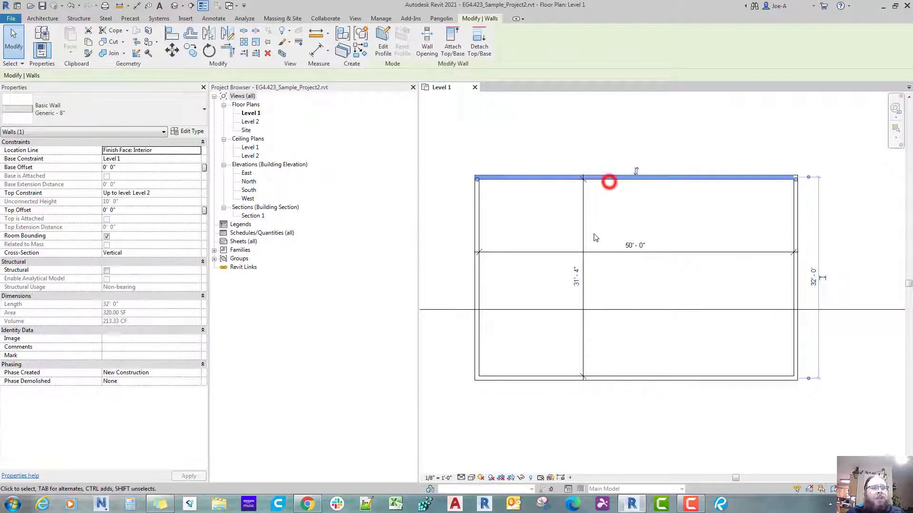
{"action": "left_click", "coordinate": [576, 276]}
{"action": "type", "text": "50"}
{"action": "key", "text": "Return"}
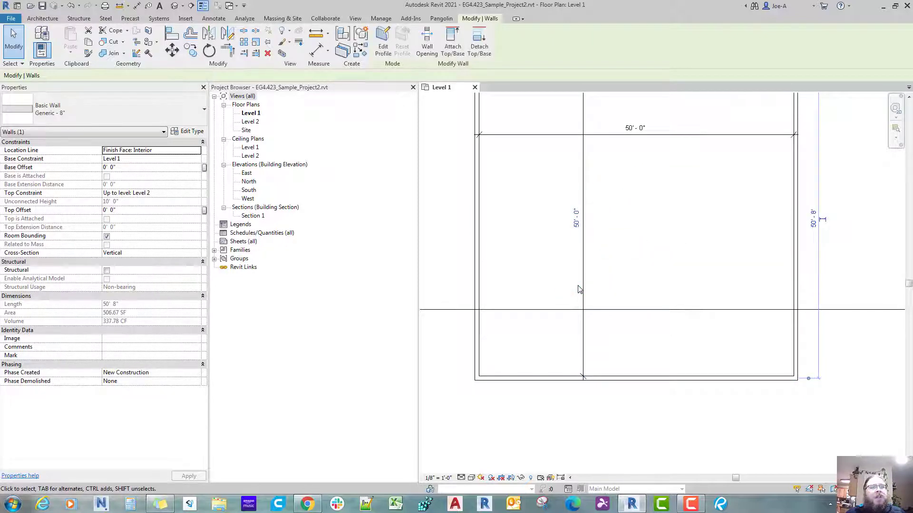
{"action": "scroll", "coordinate": [578, 286], "scroll_direction": "down", "scroll_amount": 1}
{"action": "middle_click_drag", "start_coordinate": [546, 240], "coordinate": [558, 281]}
{"action": "key", "text": "Escape"}
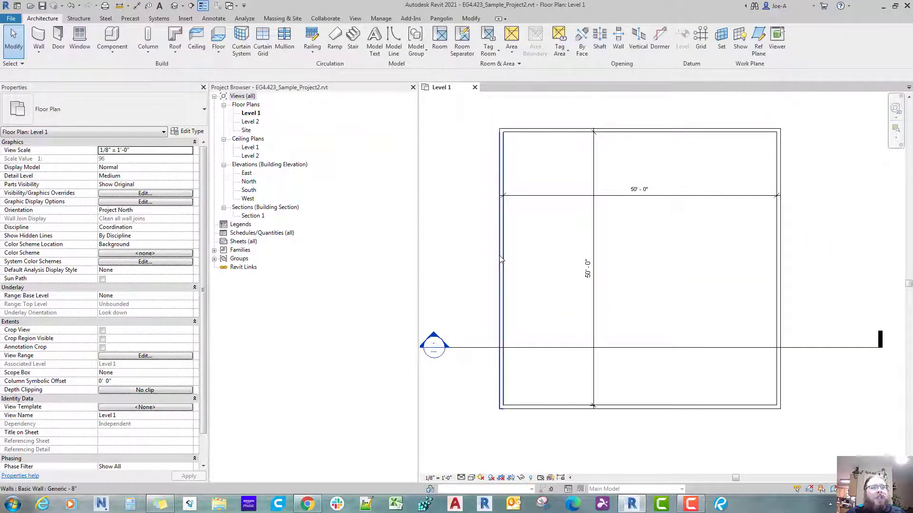
Select the chain of all four walls and change their type to Basic Wall Generic - 12".
{"action": "key", "text": "Tab"}
{"action": "left_click", "coordinate": [500, 256]}
{"action": "left_click", "coordinate": [74, 118]}
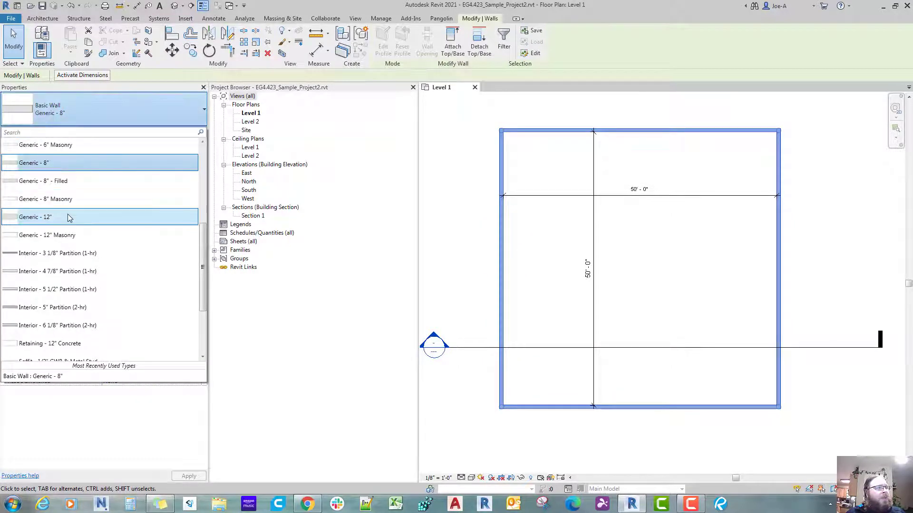
{"action": "left_click", "coordinate": [67, 218]}
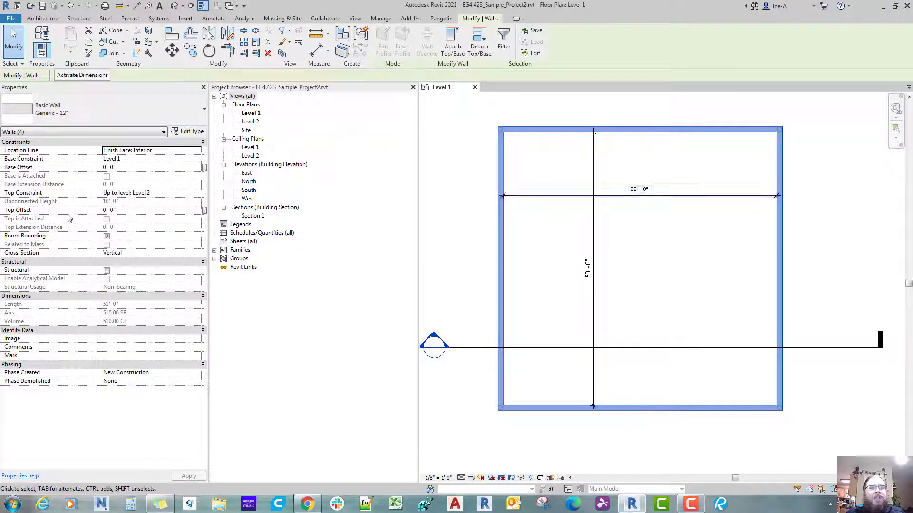
Set the four walls' location line to Finish Face: Exterior and change their type to Generic - 8" - Filled.
{"action": "left_click", "coordinate": [197, 151]}
{"action": "left_click", "coordinate": [149, 174]}
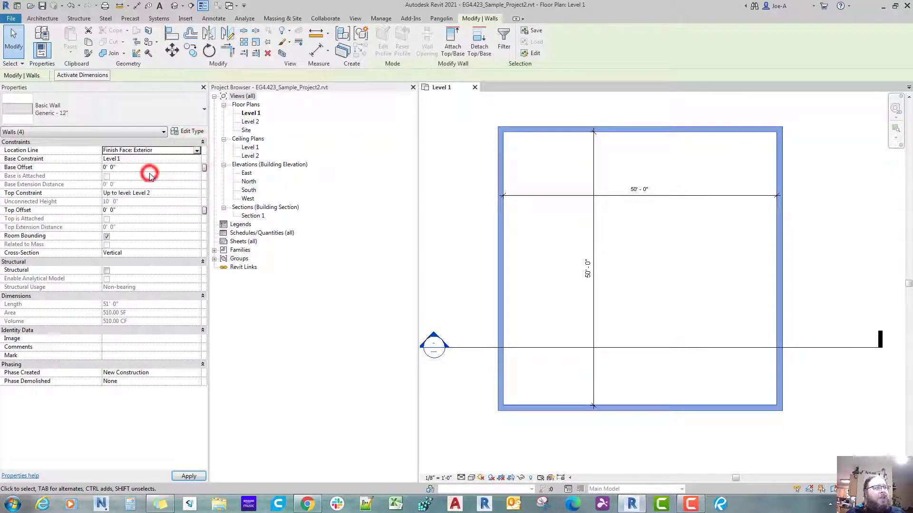
{"action": "left_click", "coordinate": [131, 117]}
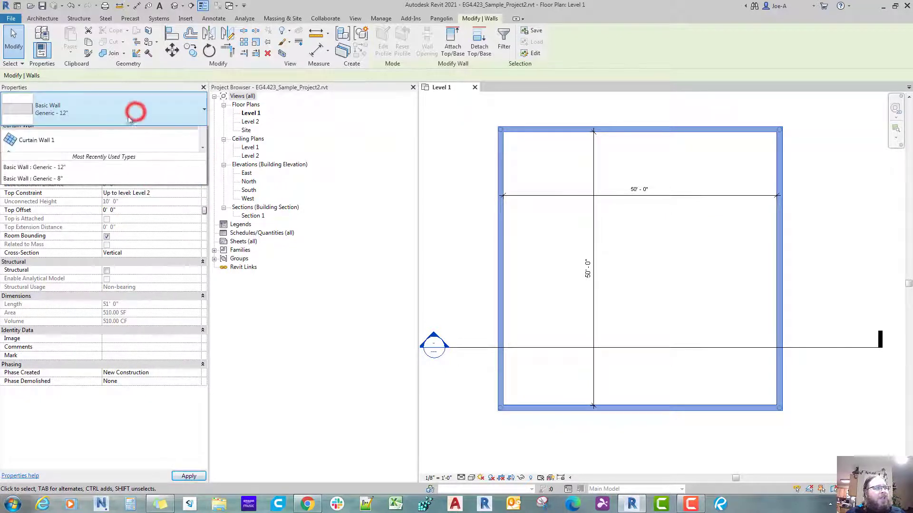
{"action": "scroll", "coordinate": [57, 157], "scroll_direction": "up", "scroll_amount": 1}
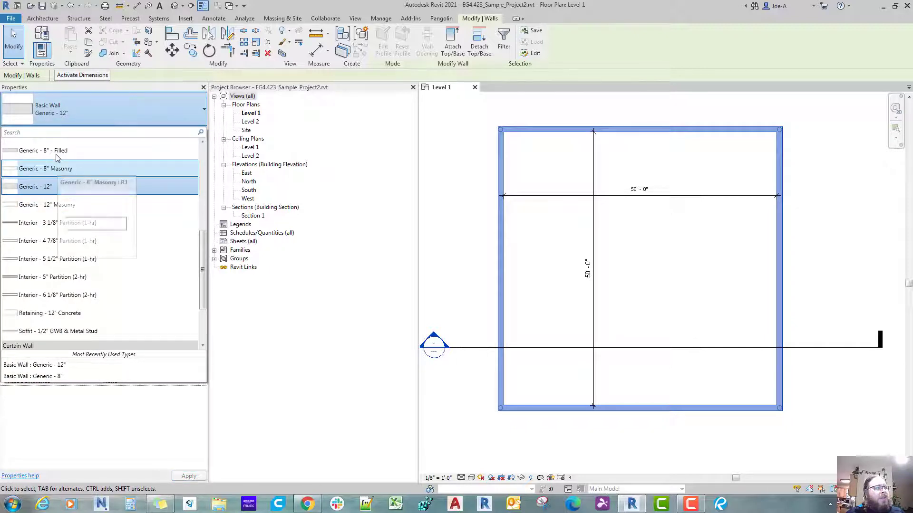
{"action": "left_click", "coordinate": [56, 155]}
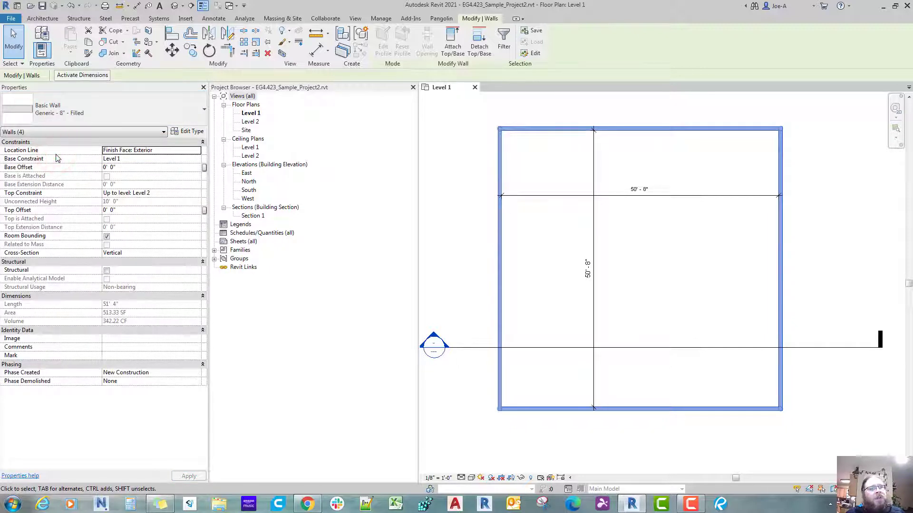
{"action": "scroll", "coordinate": [629, 264], "scroll_direction": "up", "scroll_amount": 3}
{"action": "scroll", "coordinate": [580, 340], "scroll_direction": "down", "scroll_amount": 2}
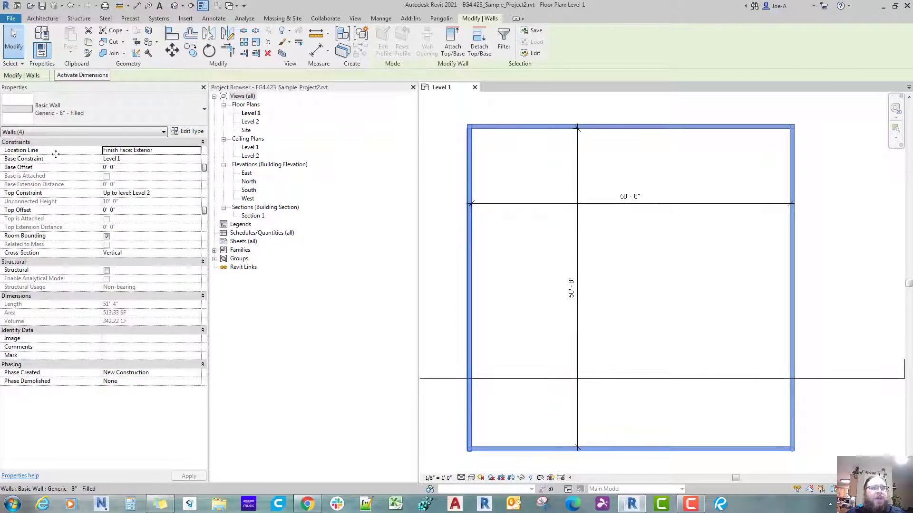
Change the four walls' type to Generic - 12" and set their location line to Finish Face: Interior.
{"action": "left_click", "coordinate": [111, 113]}
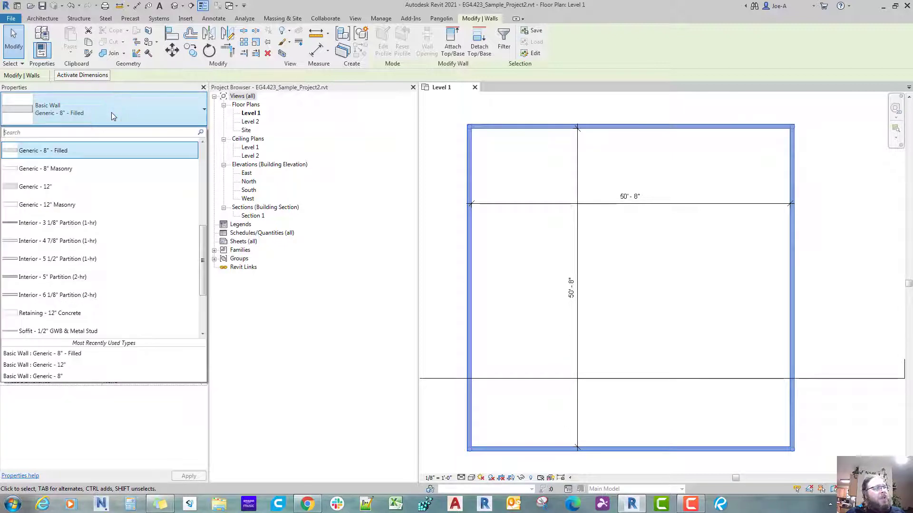
{"action": "left_click", "coordinate": [67, 186]}
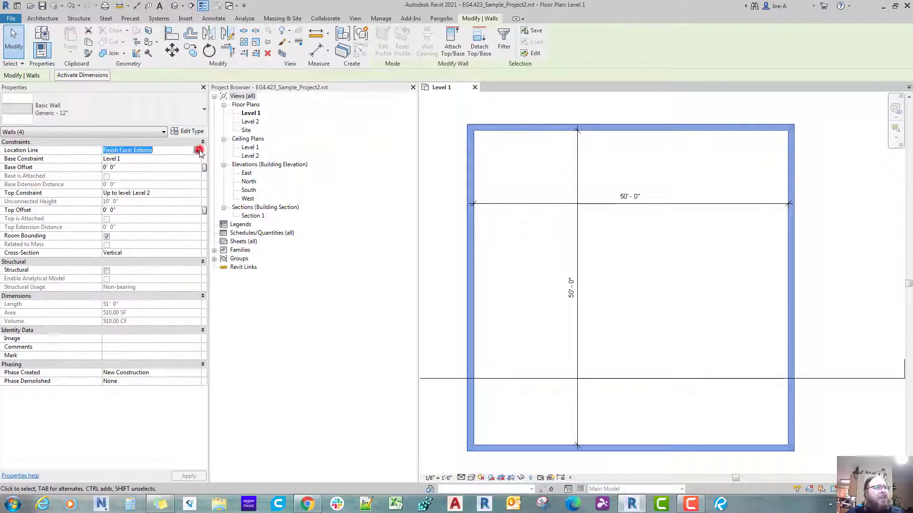
{"action": "left_click", "coordinate": [198, 150]}
{"action": "left_click", "coordinate": [140, 181]}
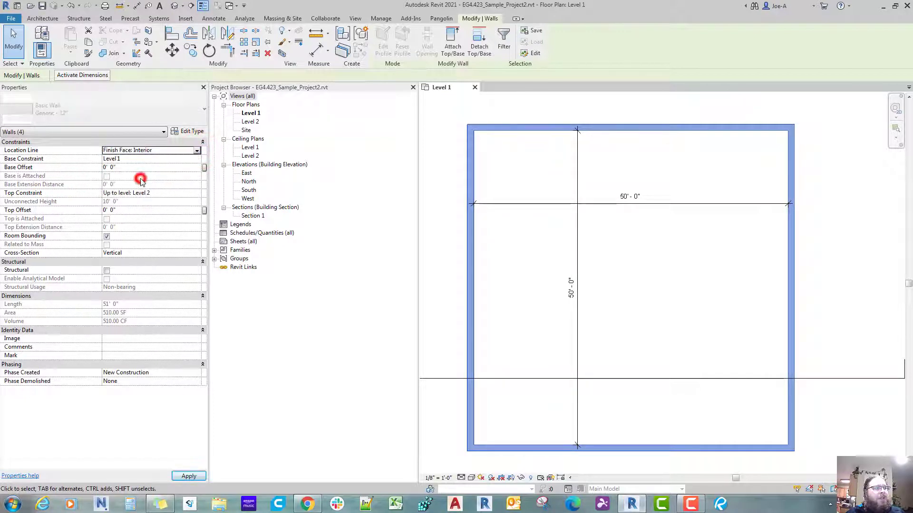
Change the four selected walls' type to Generic - 8" - Filled and clear the selection.
{"action": "left_click", "coordinate": [155, 122]}
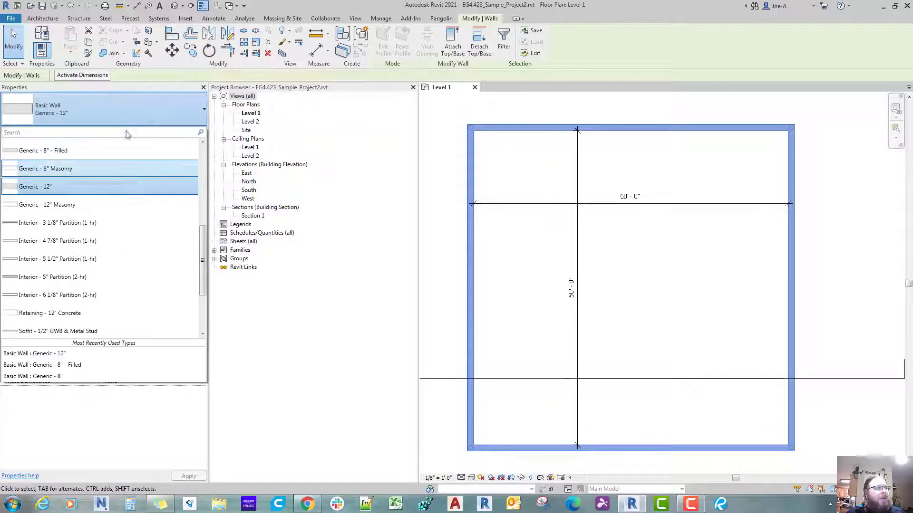
{"action": "left_click", "coordinate": [62, 151]}
{"action": "left_click", "coordinate": [640, 334]}
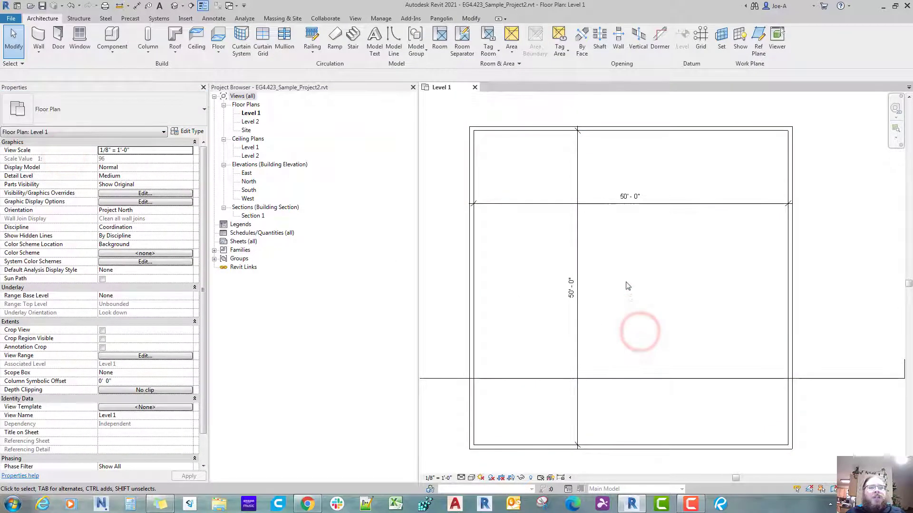
{"action": "left_click_drag", "start_coordinate": [617, 251], "coordinate": [540, 195]}
{"action": "left_click", "coordinate": [613, 298]}
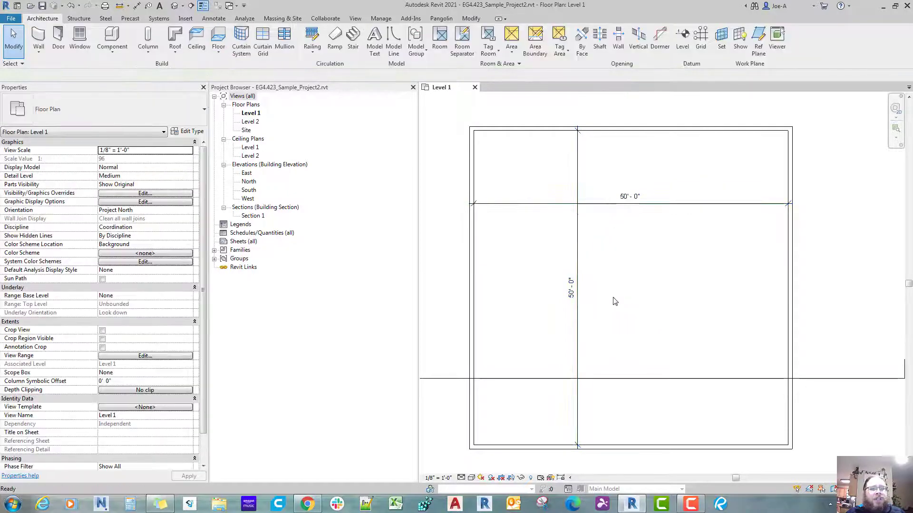
{"action": "key", "text": "d"}
{"action": "key", "text": "i"}
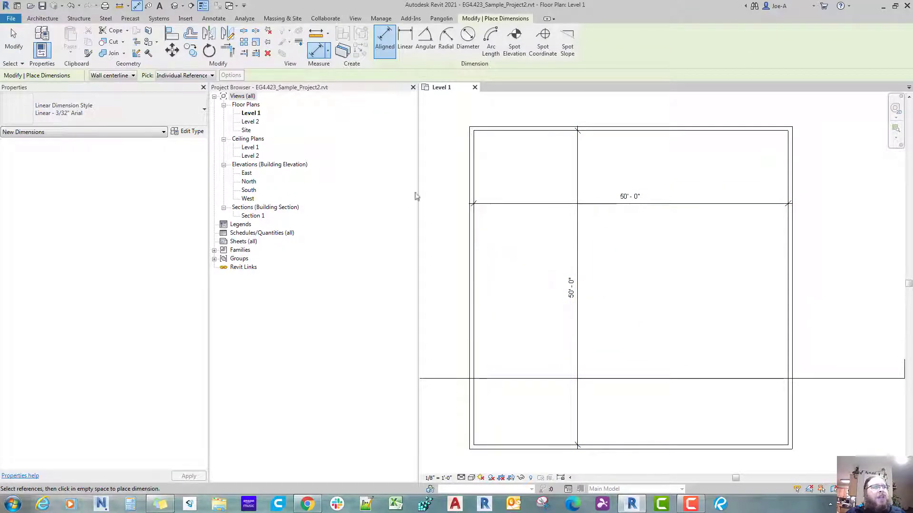
{"action": "key", "text": "Escape"}
{"action": "key", "text": "Escape"}
Add an aligned dimension between the inner faces of the side walls using the Wall faces preference, placed below the existing horizontal dimension.
{"action": "left_click", "coordinate": [213, 19]}
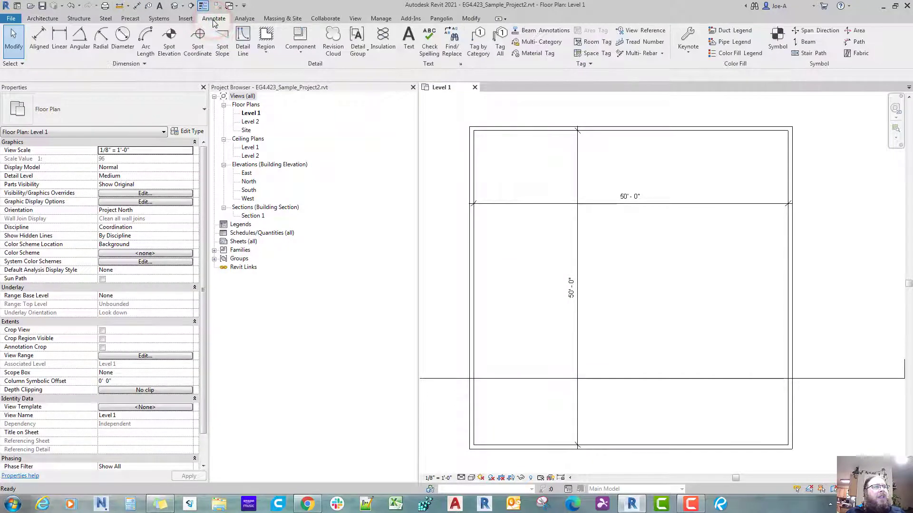
{"action": "left_click", "coordinate": [40, 39]}
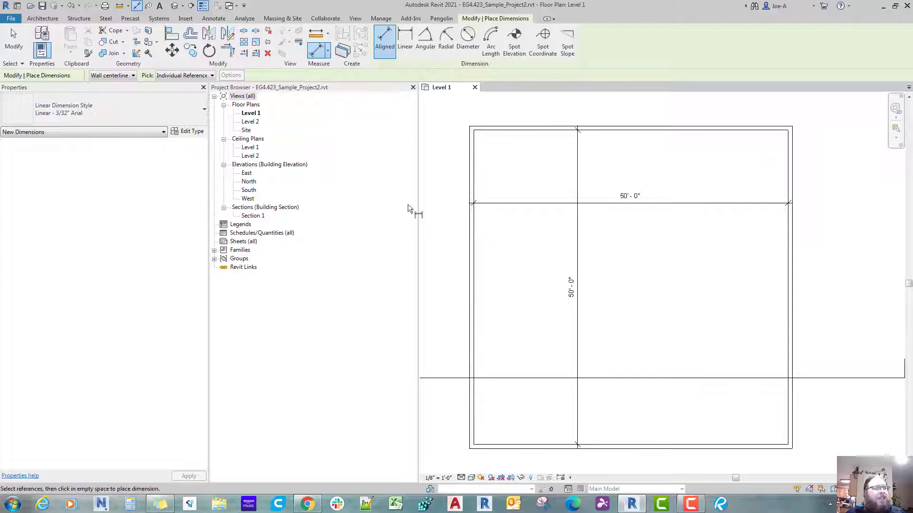
{"action": "left_click", "coordinate": [119, 76]}
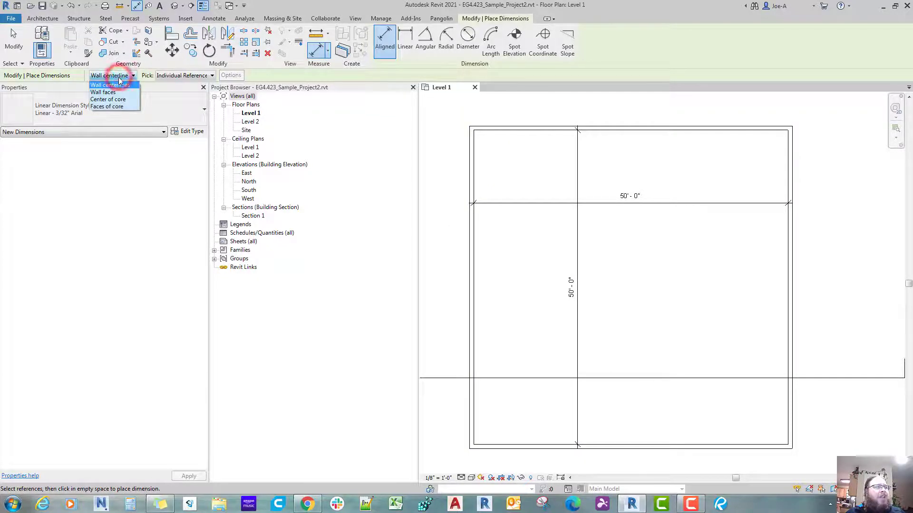
{"action": "left_click", "coordinate": [109, 93]}
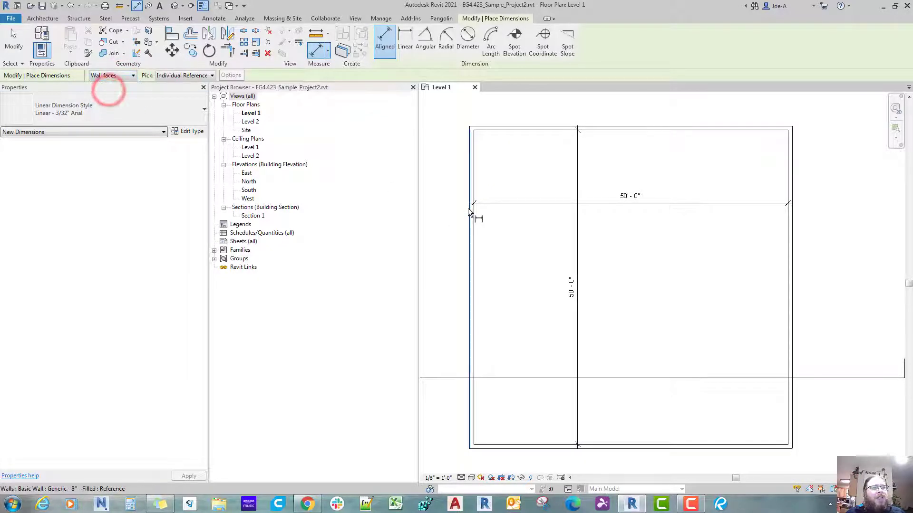
{"action": "left_click", "coordinate": [474, 240]}
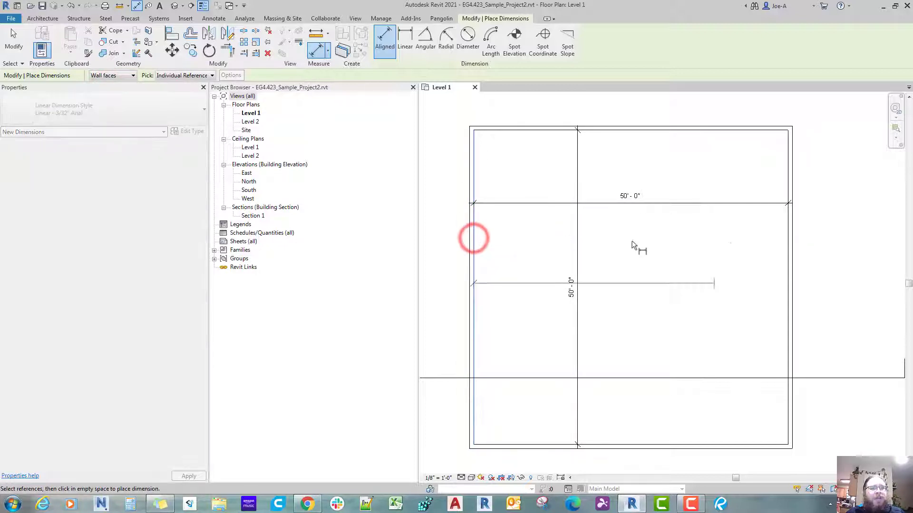
{"action": "left_click", "coordinate": [789, 244]}
{"action": "left_click", "coordinate": [709, 238]}
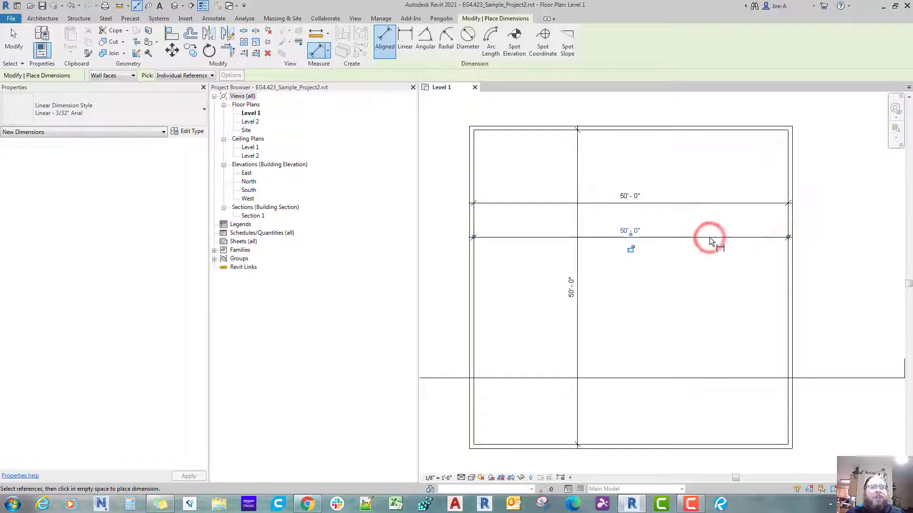
With the preference set to Wall centerlines, cycle wall references and dimension between the side walls' outer faces, above the existing horizontal dimensions.
{"action": "left_click", "coordinate": [114, 76]}
{"action": "left_click", "coordinate": [114, 85]}
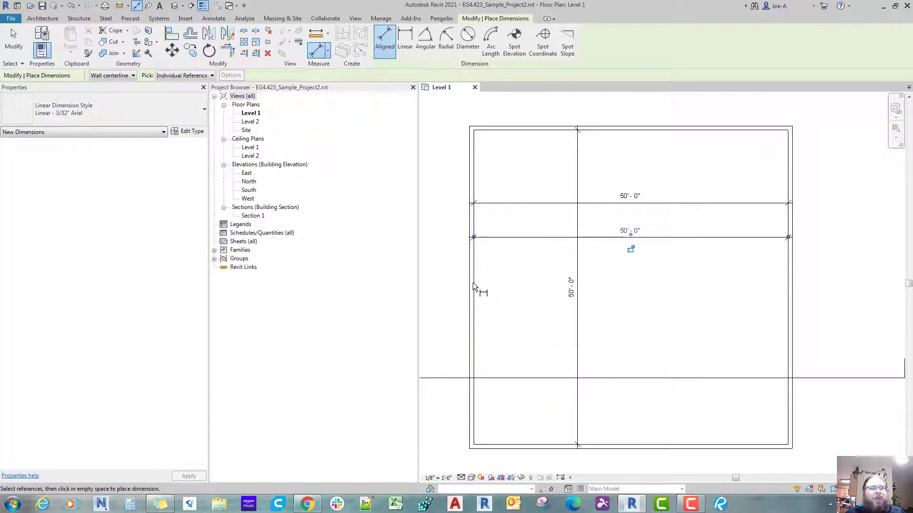
{"action": "middle_click_drag", "start_coordinate": [473, 283], "coordinate": [511, 273]}
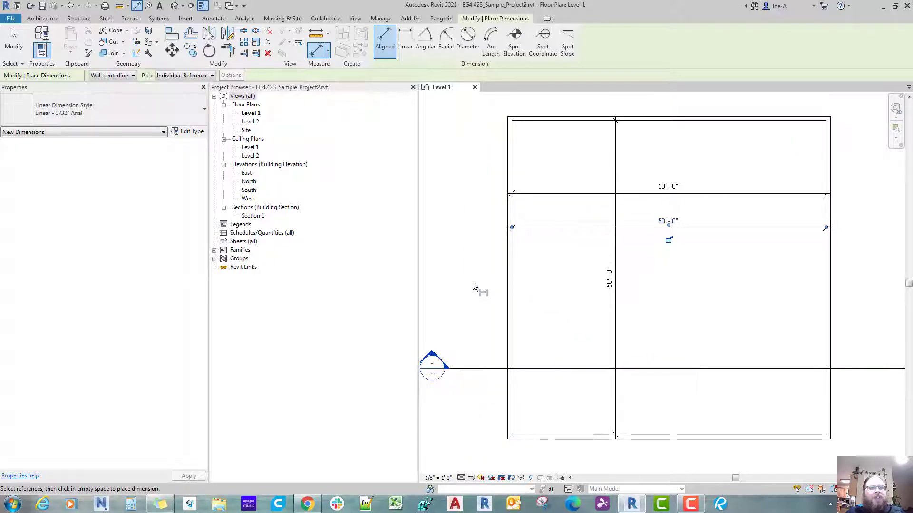
{"action": "scroll", "coordinate": [473, 283], "scroll_direction": "up", "scroll_amount": 1}
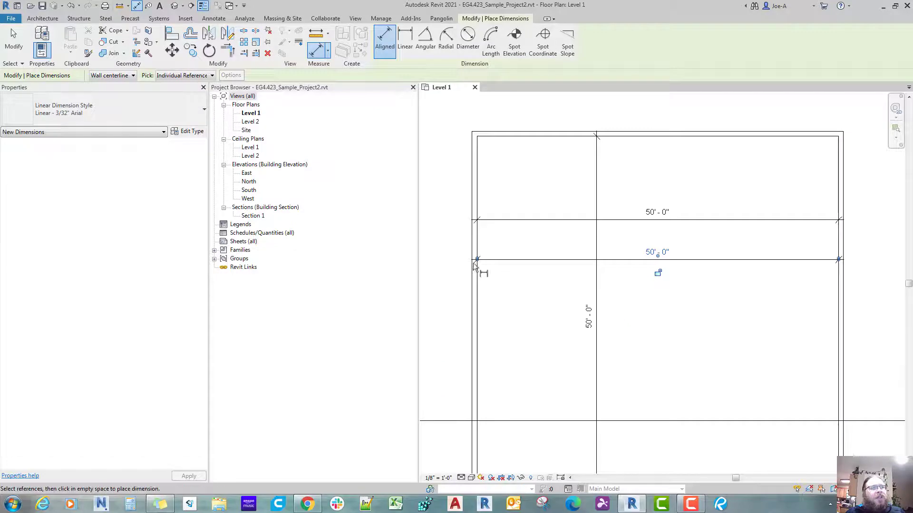
{"action": "left_click", "coordinate": [473, 192]}
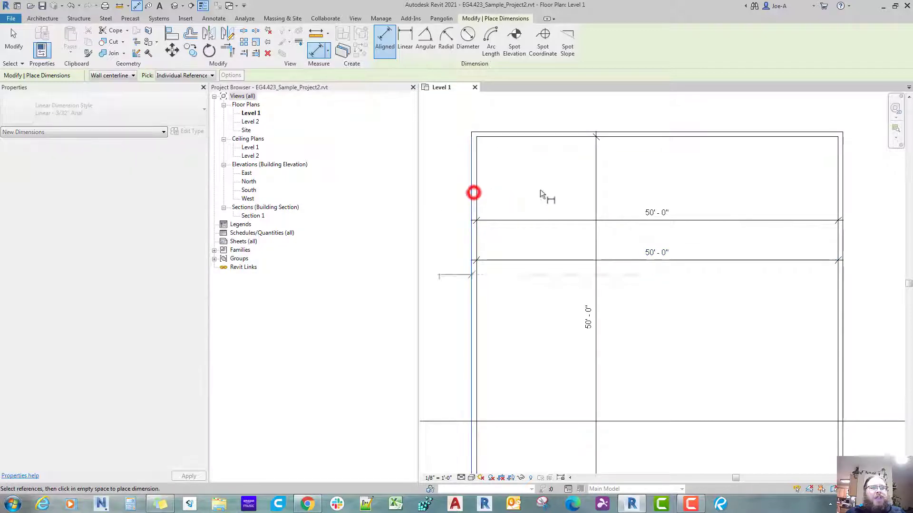
{"action": "left_click", "coordinate": [842, 178]}
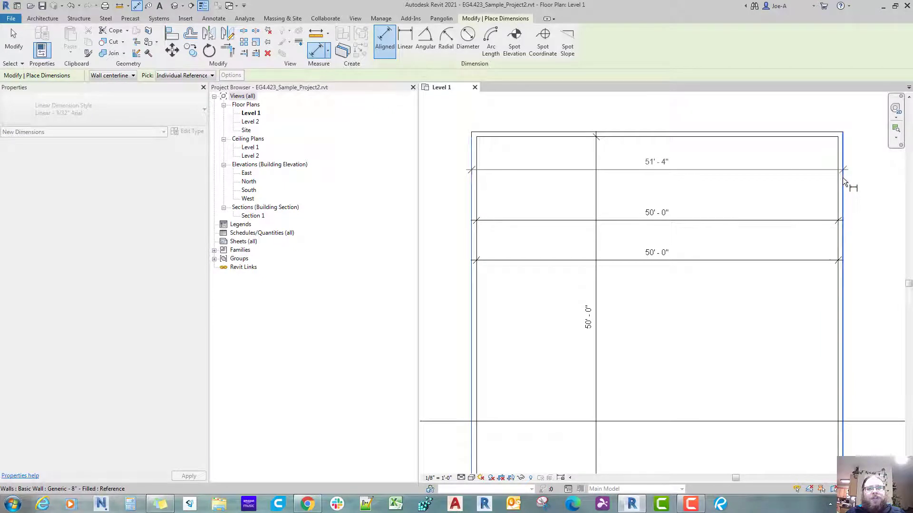
{"action": "key", "text": "Tab"}
{"action": "key", "text": "Tab"}
{"action": "left_click", "coordinate": [842, 177]}
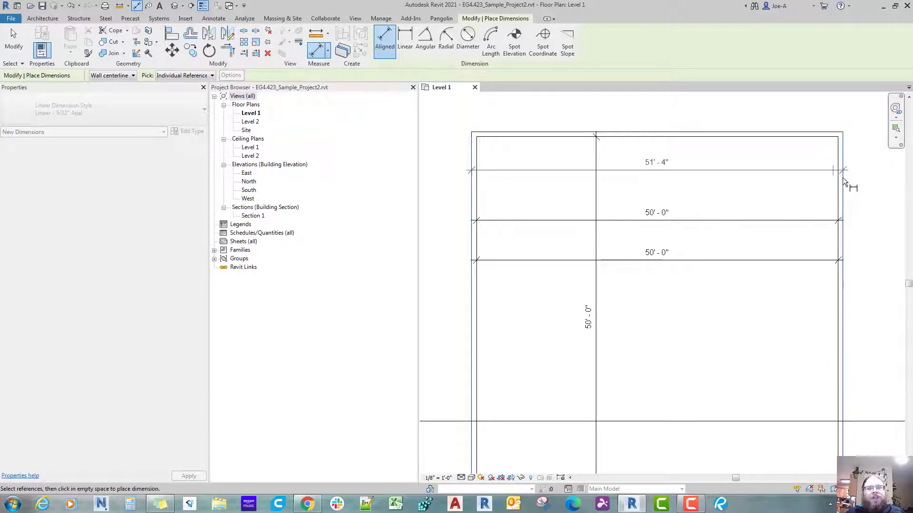
{"action": "key", "text": "Tab"}
{"action": "key", "text": "Tab"}
{"action": "key", "text": "Tab"}
{"action": "key", "text": "Tab"}
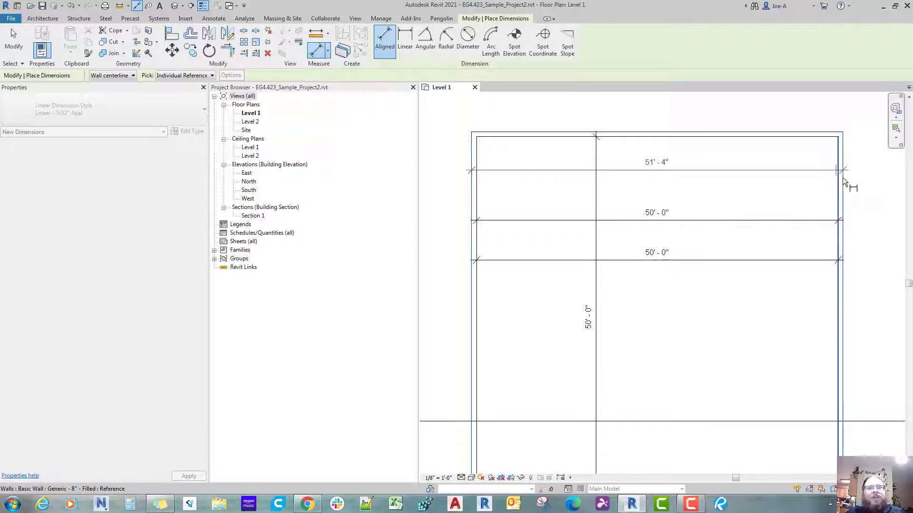
{"action": "left_click", "coordinate": [782, 191]}
{"action": "key", "text": "Escape"}
{"action": "key", "text": "Escape"}
Delete all four dimensions inside the wall rectangle.
{"action": "scroll", "coordinate": [686, 297], "scroll_direction": "down", "scroll_amount": 1}
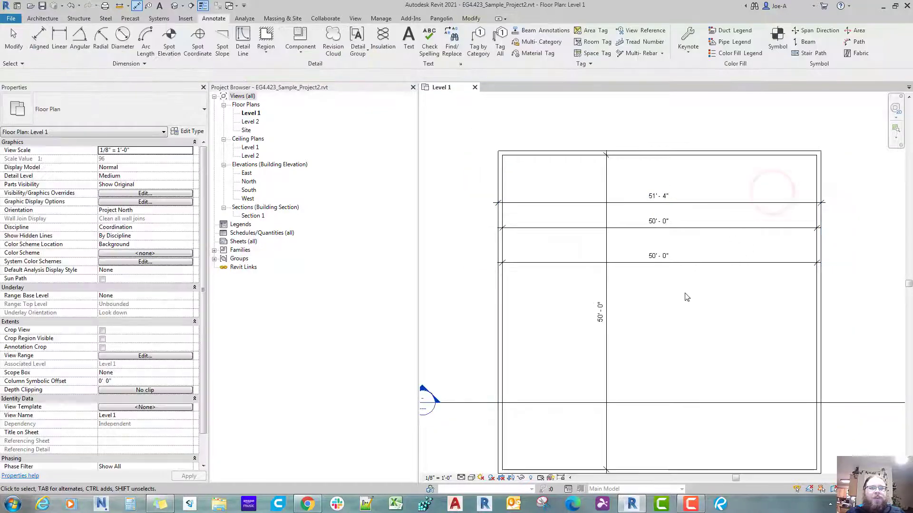
{"action": "left_click_drag", "start_coordinate": [685, 293], "coordinate": [598, 196]}
{"action": "key", "text": "Delete"}
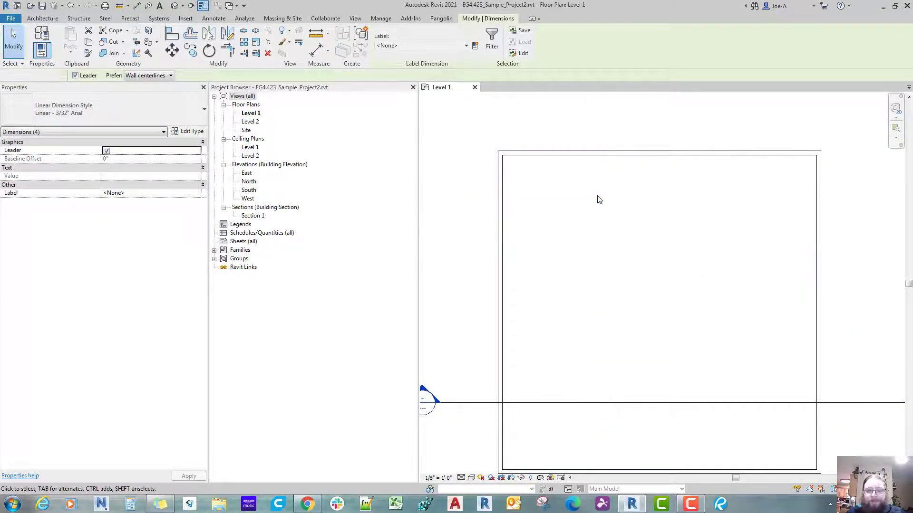
Show the Quick Access Toolbar below the ribbon.
{"action": "scroll", "coordinate": [599, 200], "scroll_direction": "down", "scroll_amount": 2}
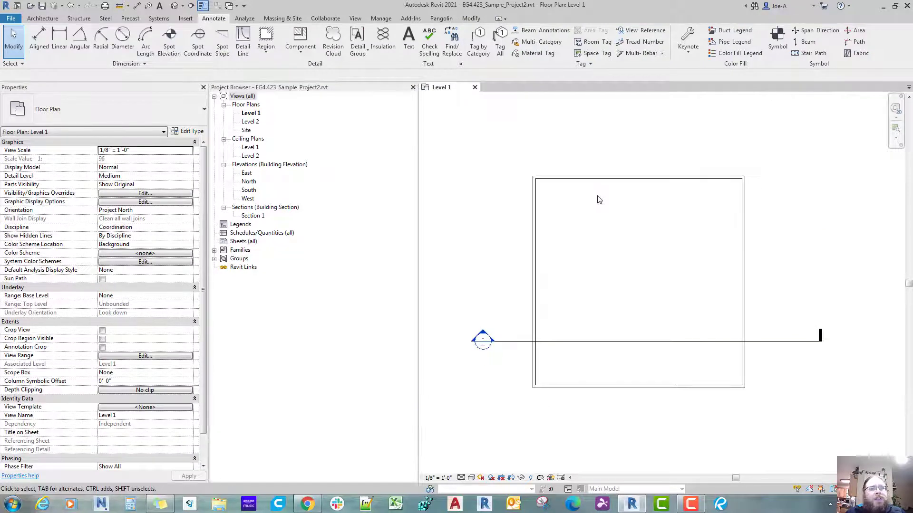
{"action": "middle_click_drag", "start_coordinate": [597, 196], "coordinate": [595, 206]}
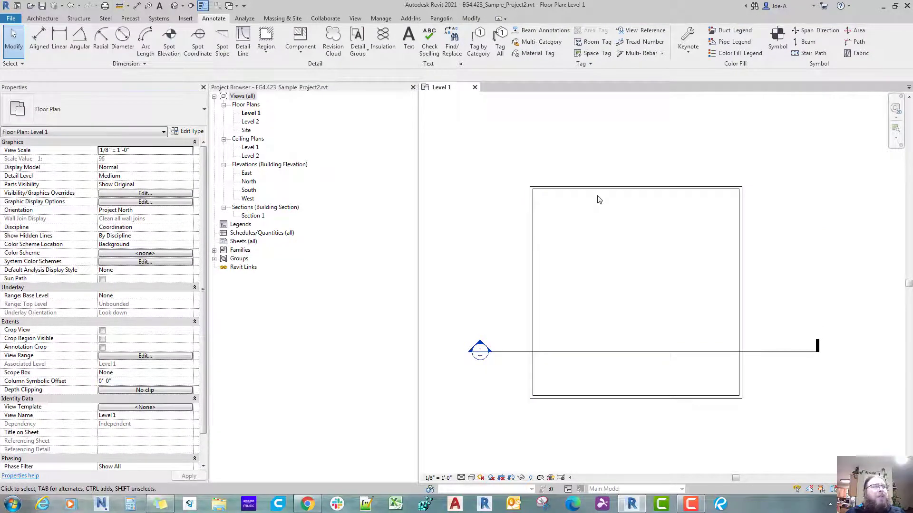
{"action": "left_click", "coordinate": [244, 5]}
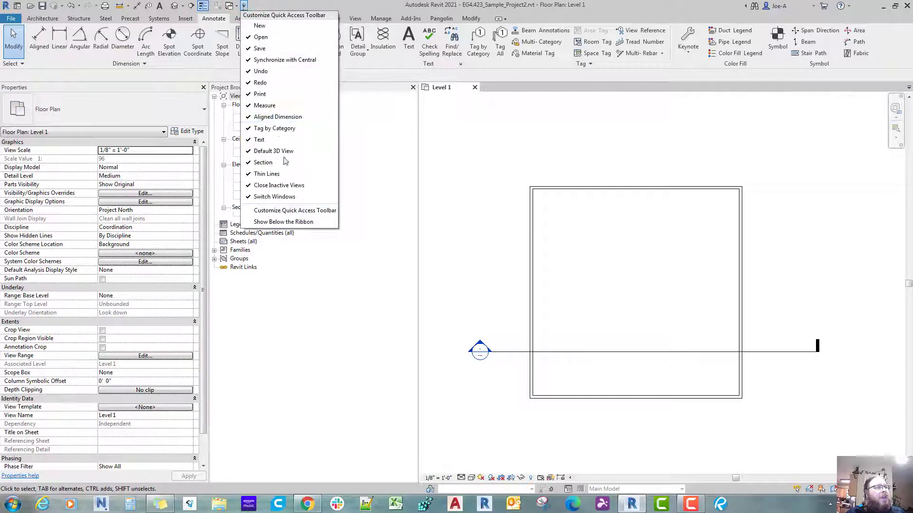
{"action": "left_click", "coordinate": [295, 222]}
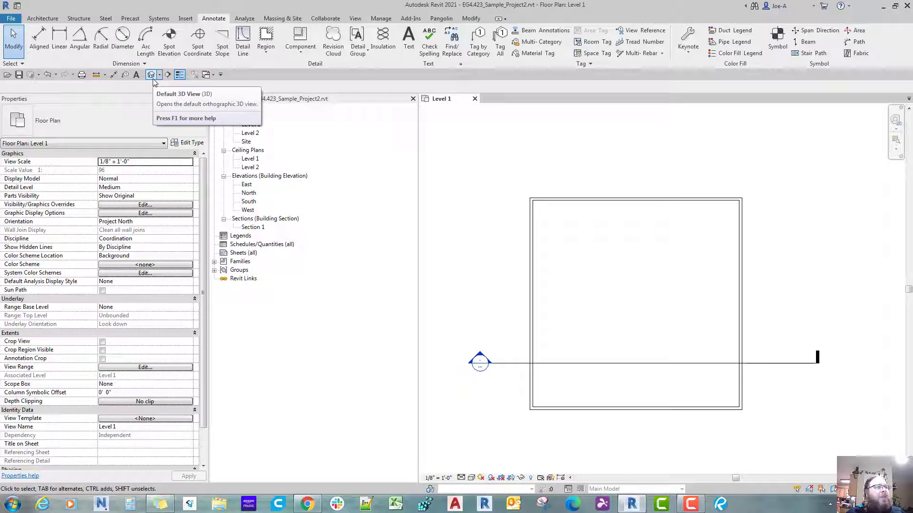
Open the default 3D view of the model.
{"action": "left_click", "coordinate": [355, 18]}
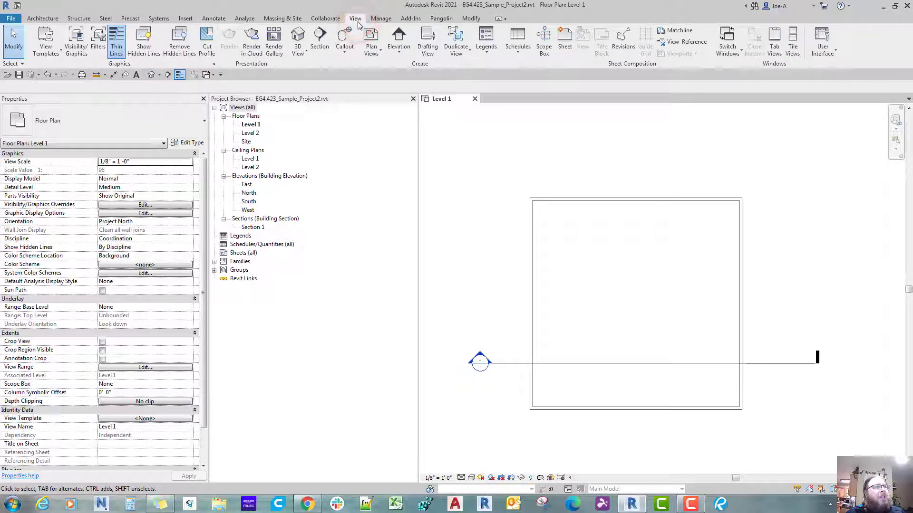
{"action": "left_click", "coordinate": [302, 56]}
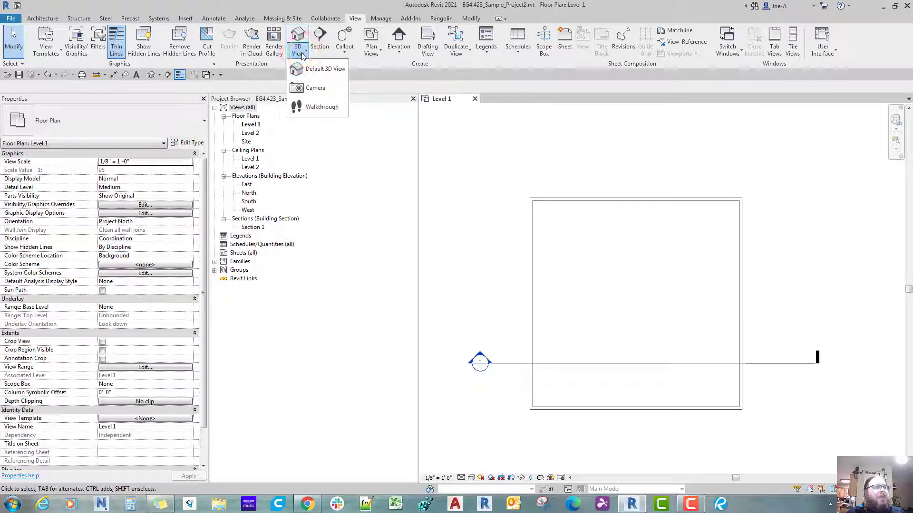
{"action": "left_click", "coordinate": [499, 175]}
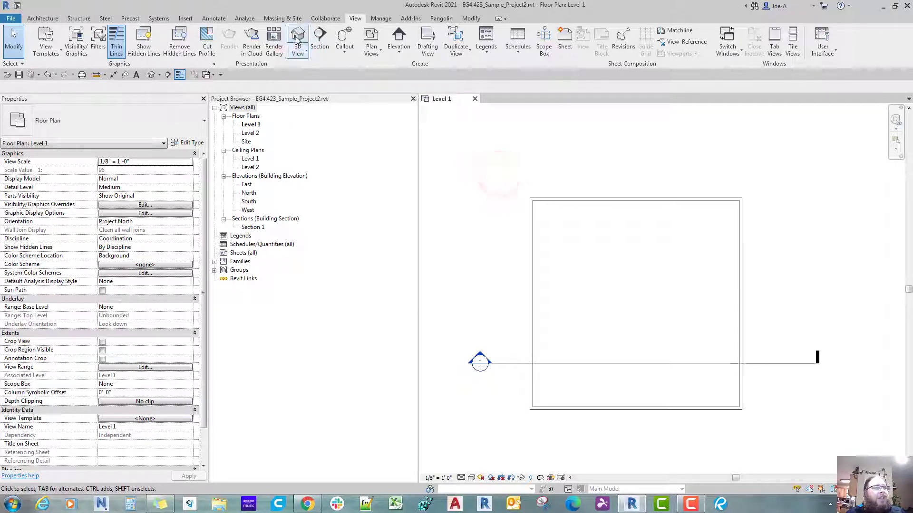
{"action": "left_click", "coordinate": [492, 155]}
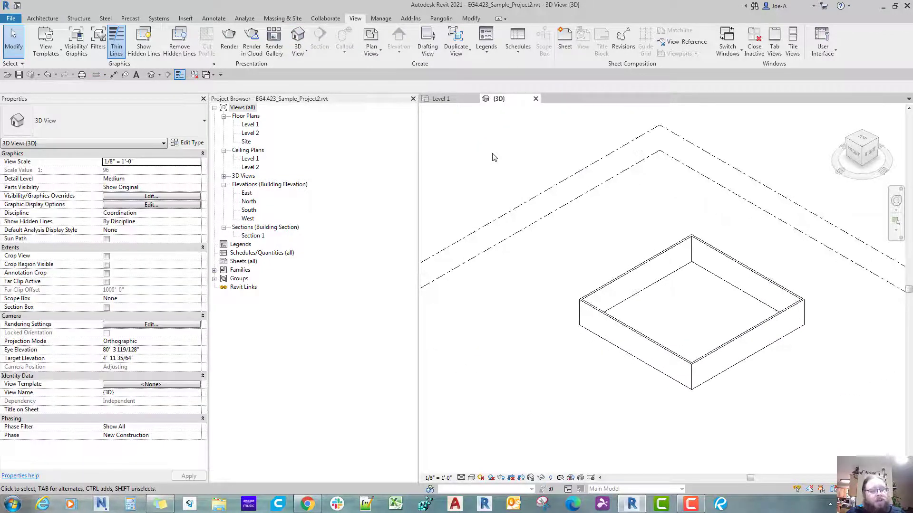
Tile the two open views, expand the 3D Views category in the project browser, and make the Level 1 plan active.
{"action": "key", "text": "w"}
{"action": "key", "text": "t"}
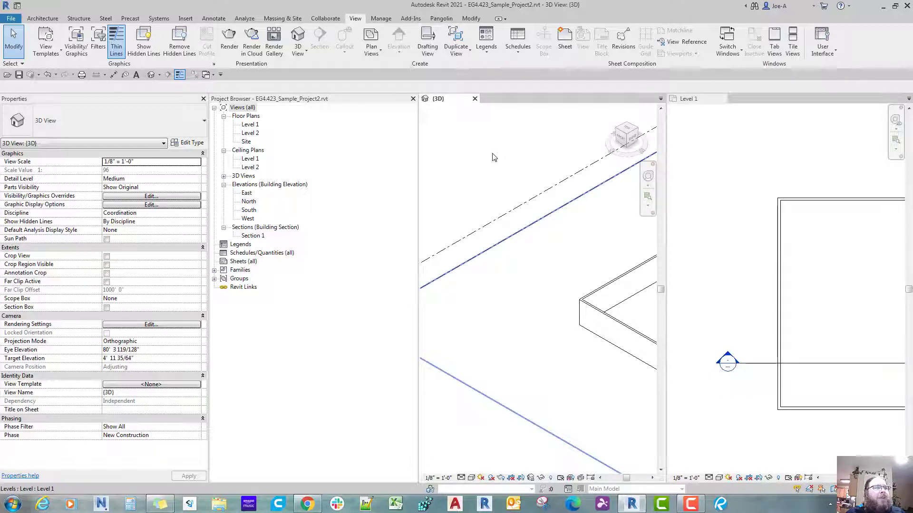
{"action": "left_click", "coordinate": [224, 176]}
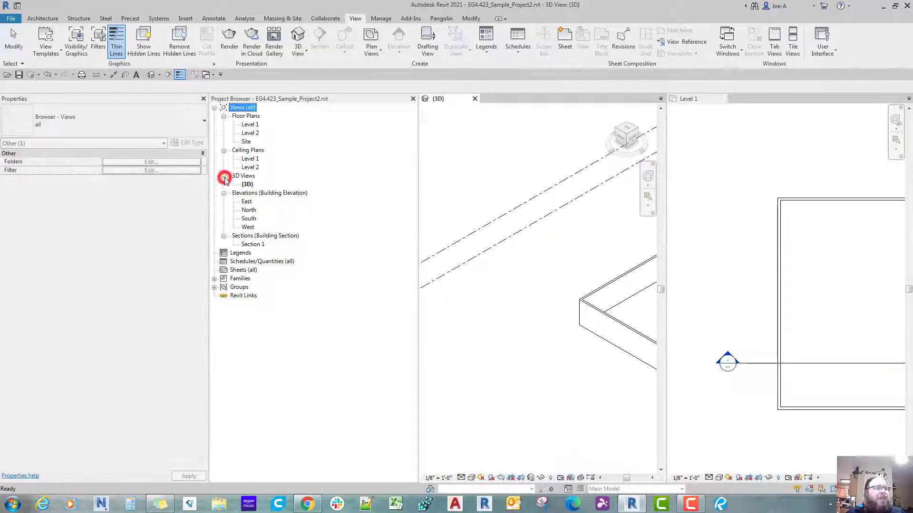
{"action": "left_click", "coordinate": [731, 300]}
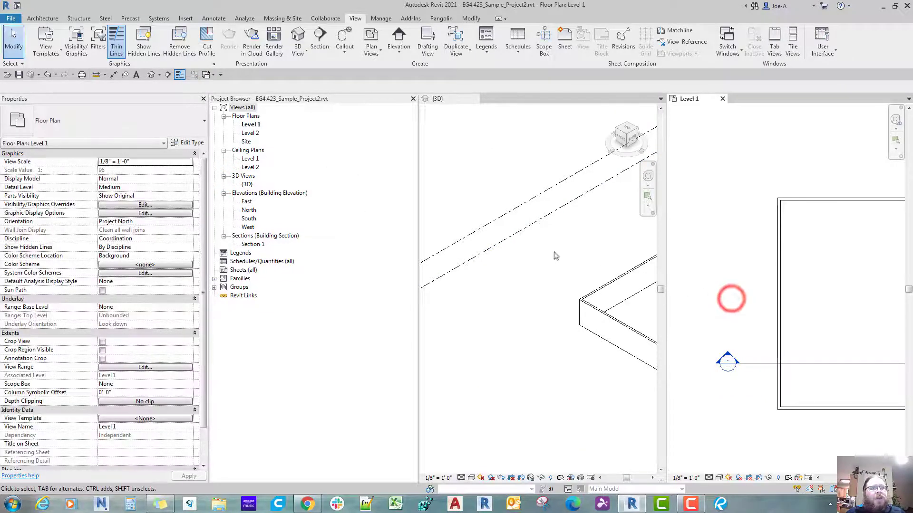
{"action": "left_click", "coordinate": [554, 252]}
{"action": "left_click", "coordinate": [729, 204]}
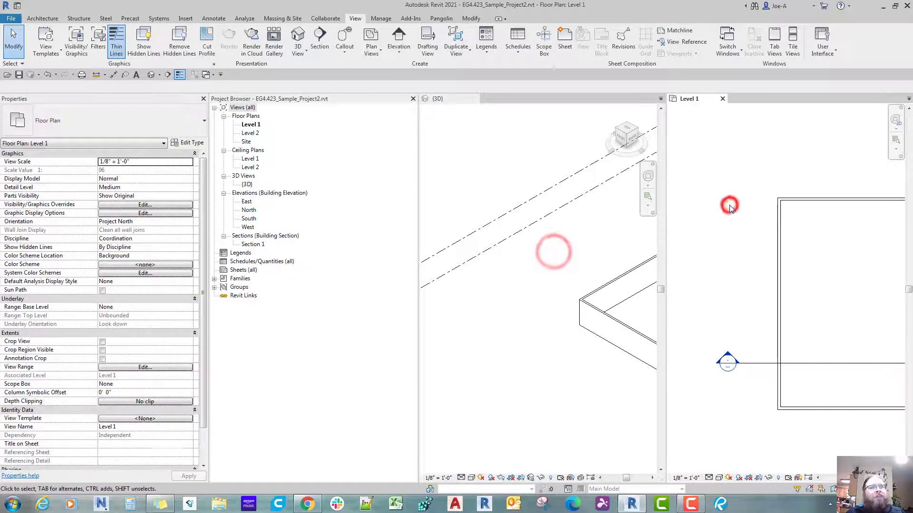
Combine the open views into tabs and switch from the Level 1 plan to the {3D} view.
{"action": "left_click", "coordinate": [721, 58]}
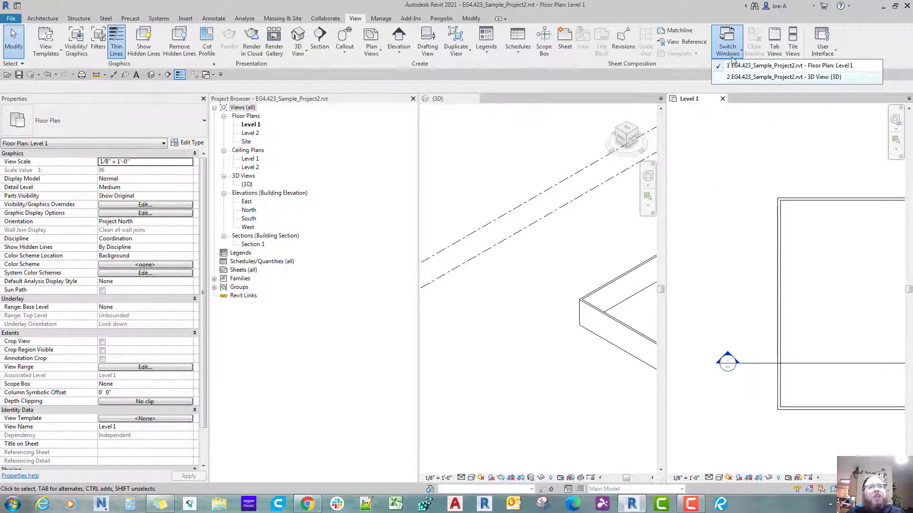
{"action": "left_click", "coordinate": [775, 55]}
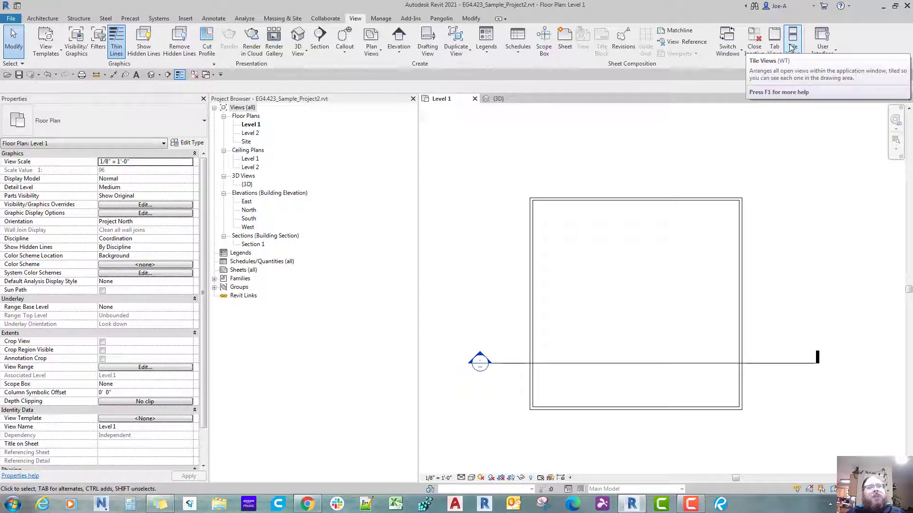
{"action": "left_click", "coordinate": [728, 47]}
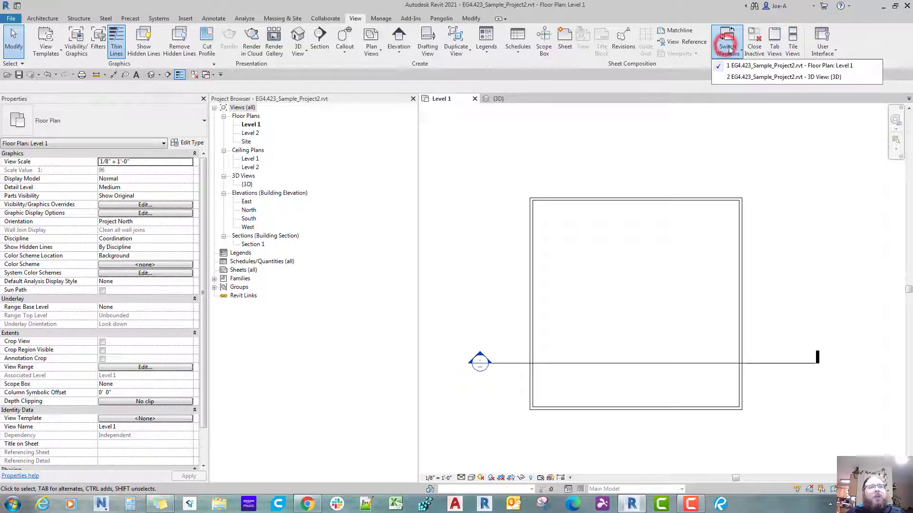
{"action": "left_click", "coordinate": [734, 76]}
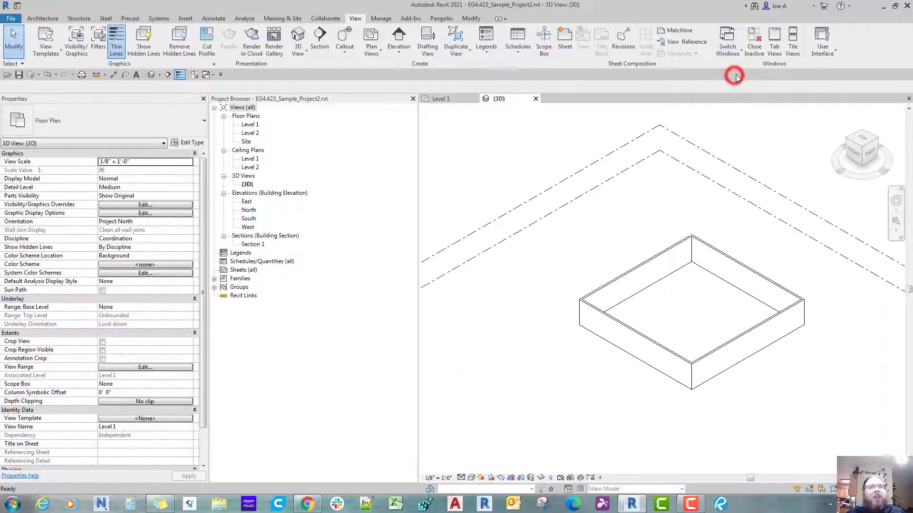
Tile the views with the Level 1 plan first and the 3D view beside it, fitting the plan to its window.
{"action": "left_click", "coordinate": [792, 46]}
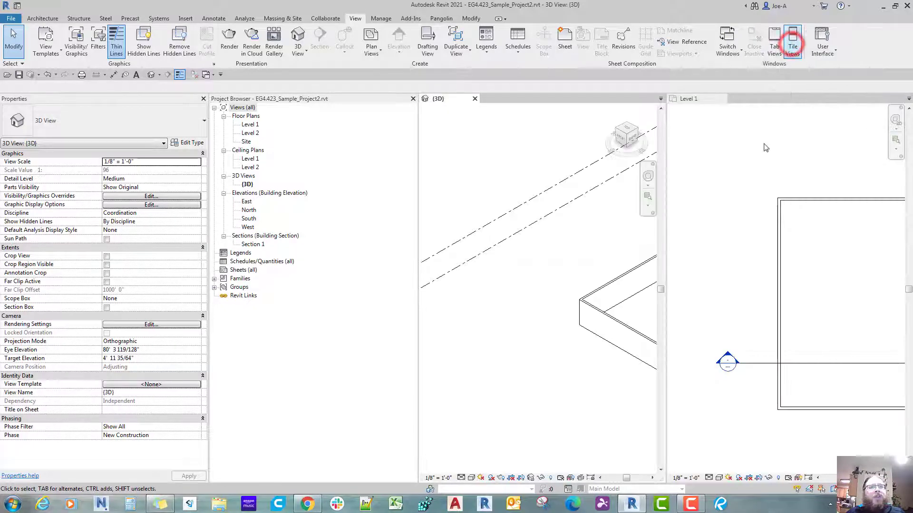
{"action": "left_click", "coordinate": [760, 156]}
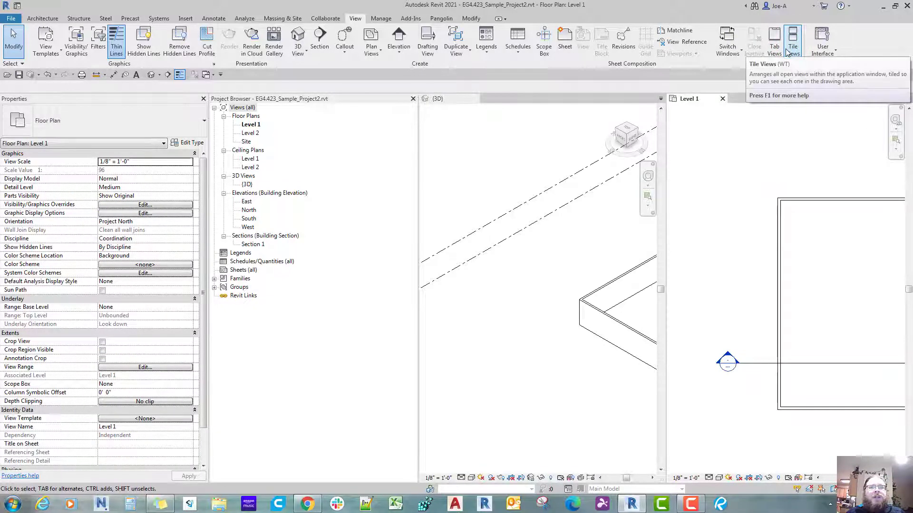
{"action": "left_click", "coordinate": [740, 160]}
{"action": "key", "text": "z"}
{"action": "key", "text": "a"}
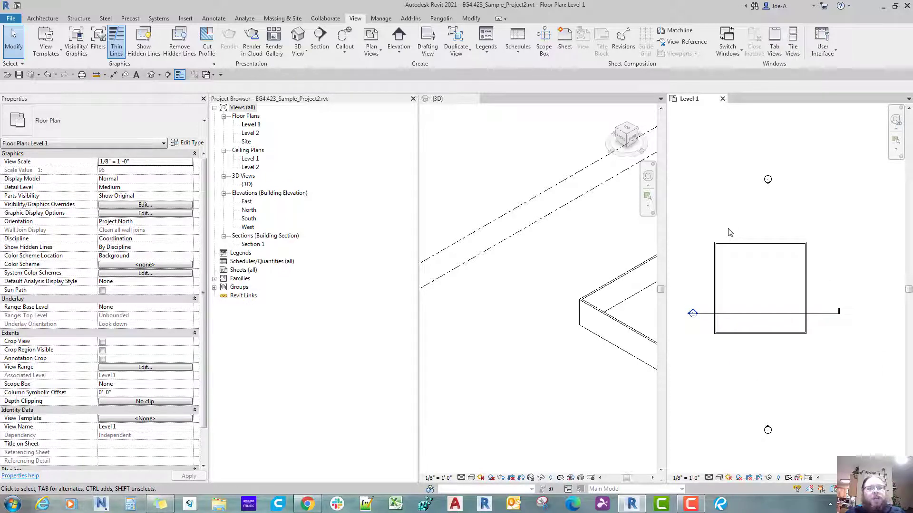
{"action": "key", "text": "t"}
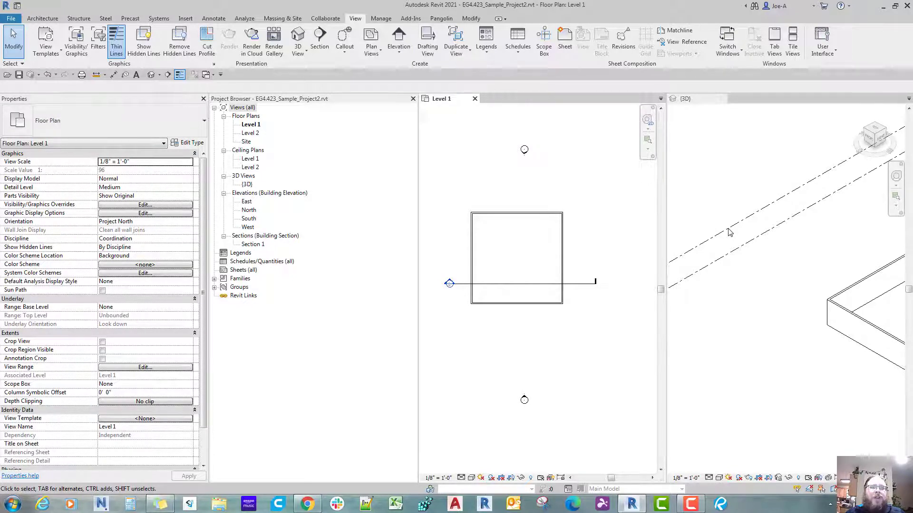
Bring the wall rectangle fully into view in both the Level 1 plan and the 3D view, and make the plan active.
{"action": "scroll", "coordinate": [568, 248], "scroll_direction": "down", "scroll_amount": 2}
{"action": "mouse_move", "coordinate": [527, 285]}
{"action": "middle_mouse_down"}
{"action": "mouse_move", "coordinate": [550, 298]}
{"action": "mouse_move", "coordinate": [536, 362]}
{"action": "mouse_move", "coordinate": [532, 308]}
{"action": "middle_mouse_up"}
{"action": "scroll", "coordinate": [535, 363], "scroll_direction": "up", "scroll_amount": 2}
{"action": "scroll", "coordinate": [532, 309], "scroll_direction": "down", "scroll_amount": 1}
{"action": "scroll", "coordinate": [575, 342], "scroll_direction": "down", "scroll_amount": 1}
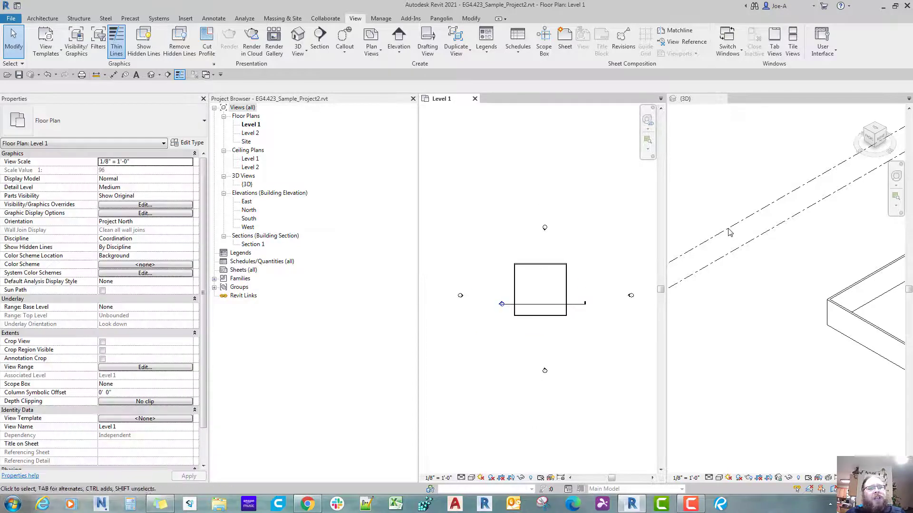
{"action": "scroll", "coordinate": [734, 371], "scroll_direction": "down", "scroll_amount": 2}
{"action": "middle_click_drag", "start_coordinate": [899, 399], "coordinate": [819, 368]}
{"action": "scroll", "coordinate": [820, 368], "scroll_direction": "down", "scroll_amount": 1}
{"action": "scroll", "coordinate": [820, 368], "scroll_direction": "up", "scroll_amount": 5}
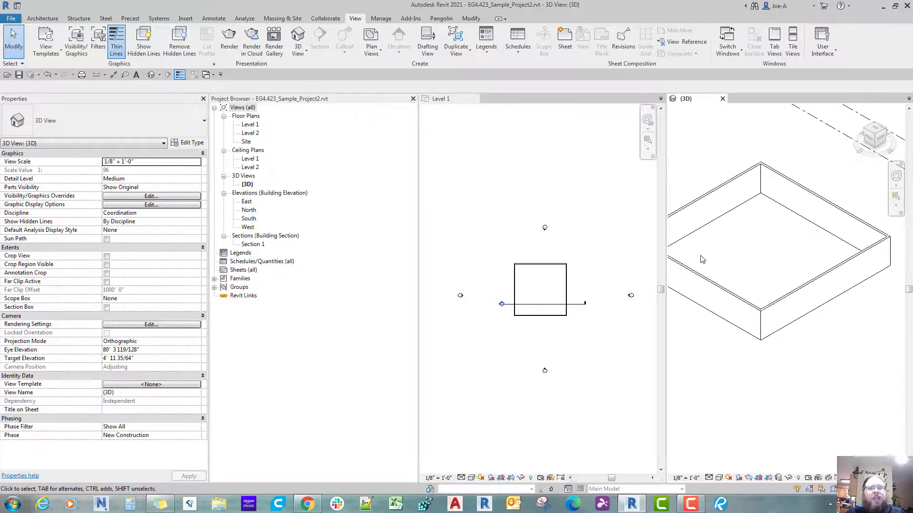
{"action": "middle_click_drag", "start_coordinate": [593, 373], "coordinate": [593, 372]}
{"action": "left_click", "coordinate": [577, 377]}
{"action": "scroll", "coordinate": [558, 326], "scroll_direction": "up", "scroll_amount": 3}
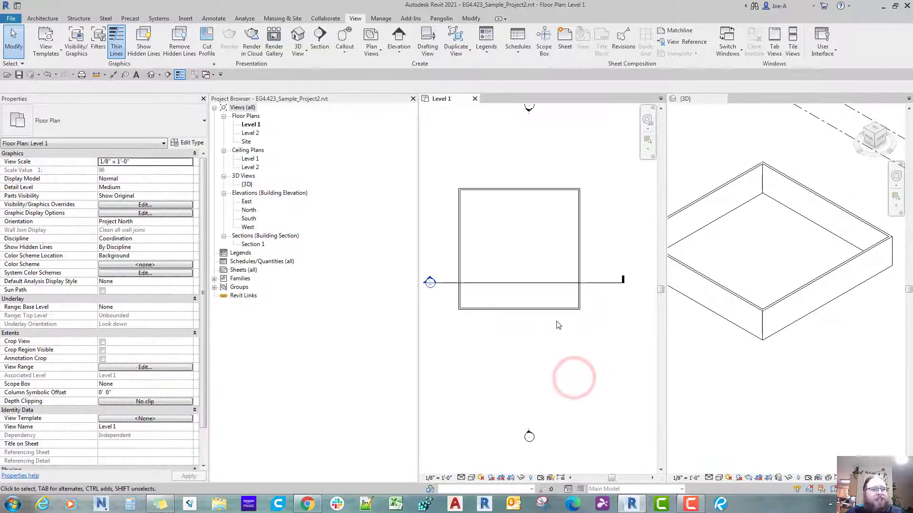
{"action": "scroll", "coordinate": [558, 325], "scroll_direction": "down", "scroll_amount": 2}
{"action": "scroll", "coordinate": [558, 325], "scroll_direction": "up", "scroll_amount": 1}
{"action": "key", "text": "Tab"}
{"action": "left_click", "coordinate": [525, 305]}
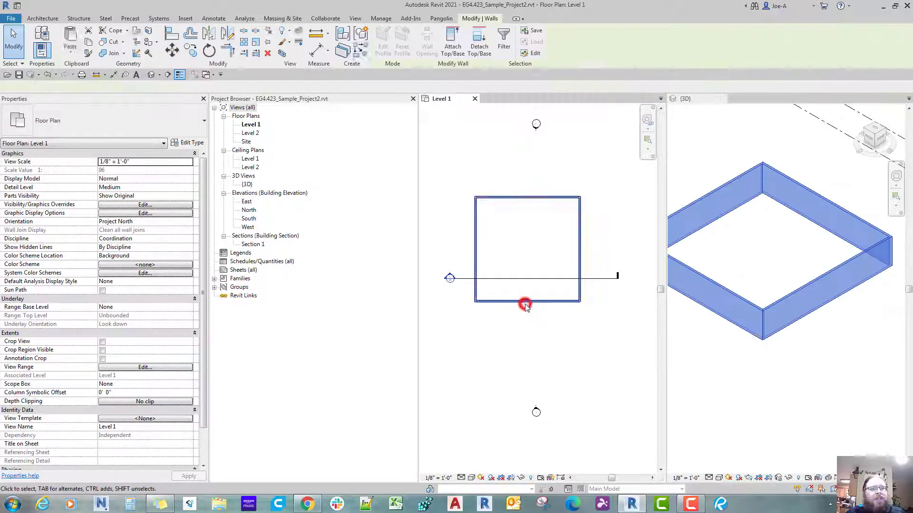
{"action": "scroll", "coordinate": [532, 311], "scroll_direction": "up", "scroll_amount": 1}
{"action": "middle_click_drag", "start_coordinate": [532, 310], "coordinate": [532, 361]}
{"action": "scroll", "coordinate": [525, 308], "scroll_direction": "up", "scroll_amount": 3}
{"action": "key", "text": "Escape"}
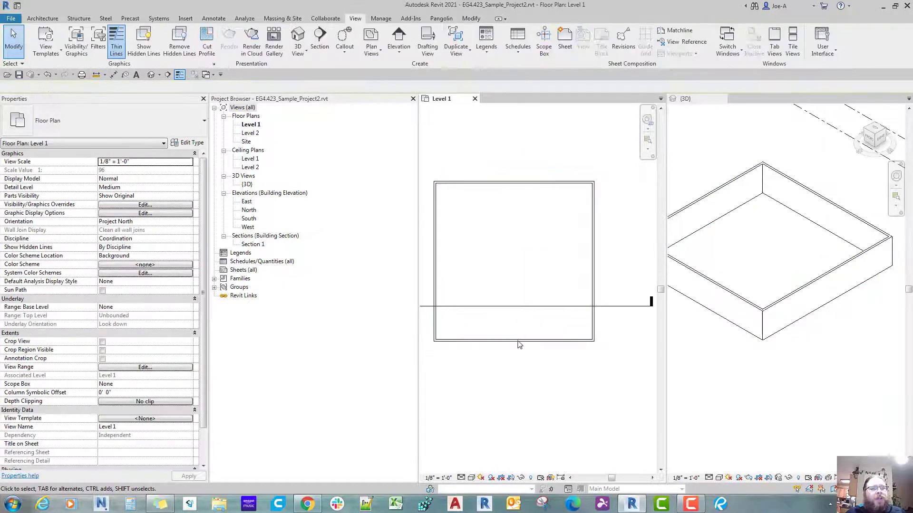
Duplicate the type of the plan's lower wall under the name 6" Wood Stud w/ Lap Siding.
{"action": "left_click", "coordinate": [517, 342]}
{"action": "key", "text": "t"}
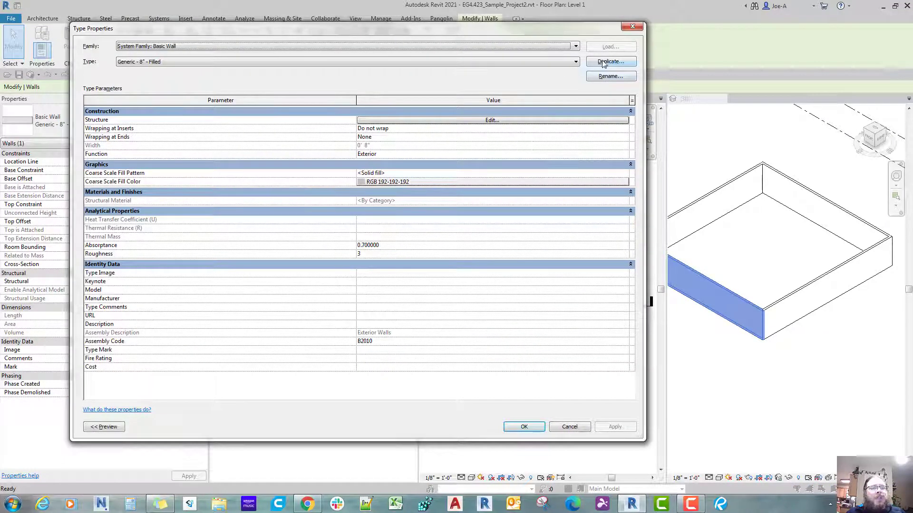
{"action": "left_click", "coordinate": [603, 63]}
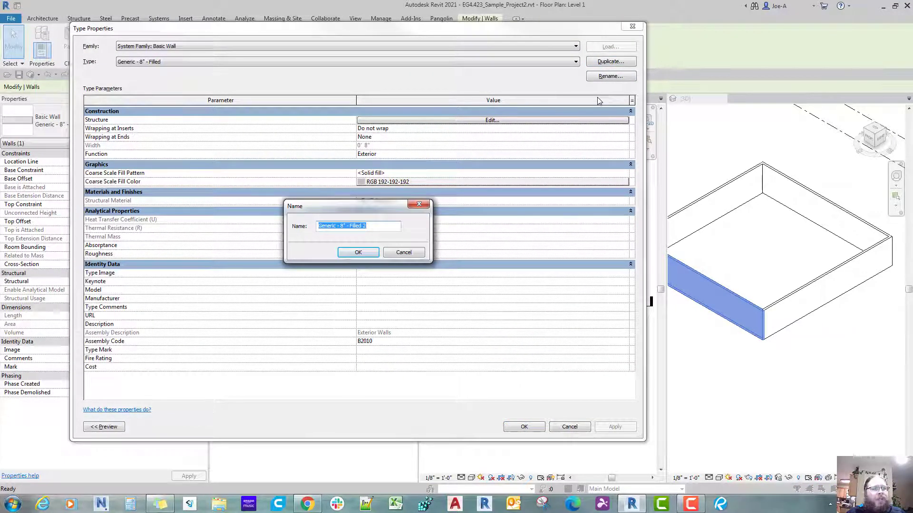
{"action": "type", "text": "6"}
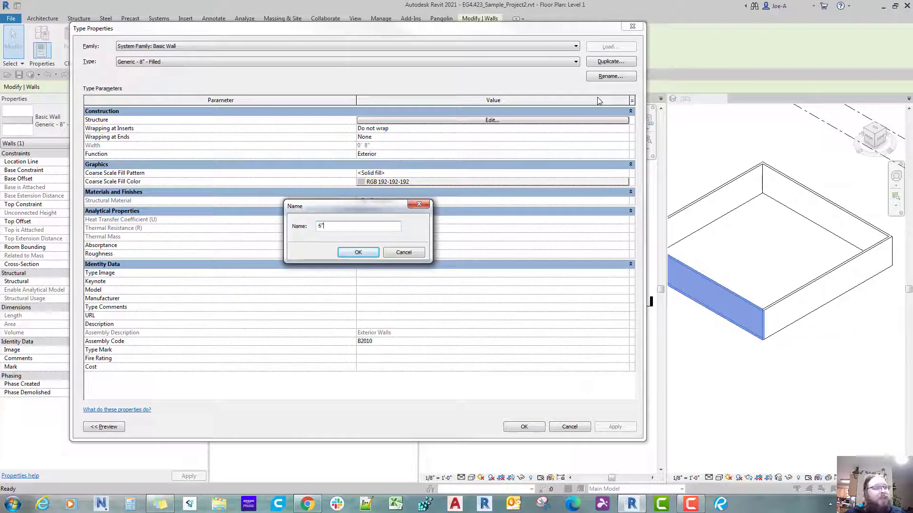
{"action": "type", "text": "\" Wo"}
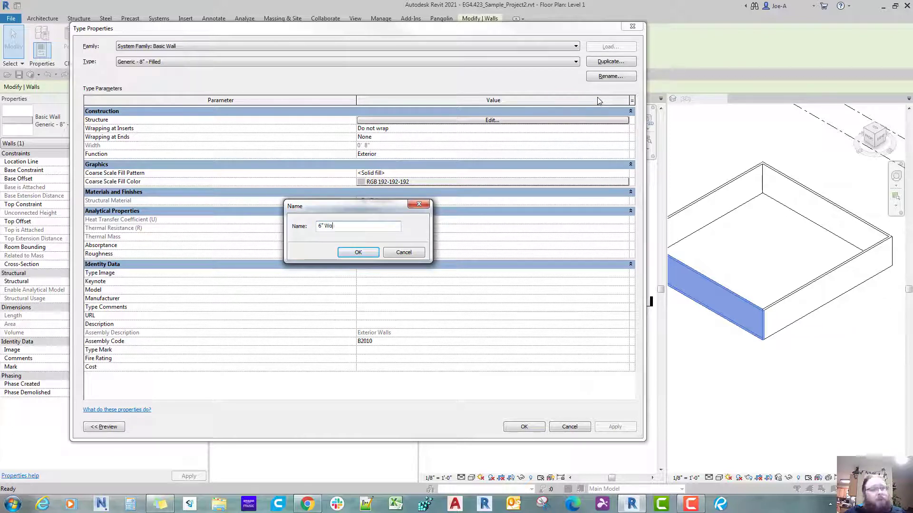
{"action": "type", "text": "od Stud"}
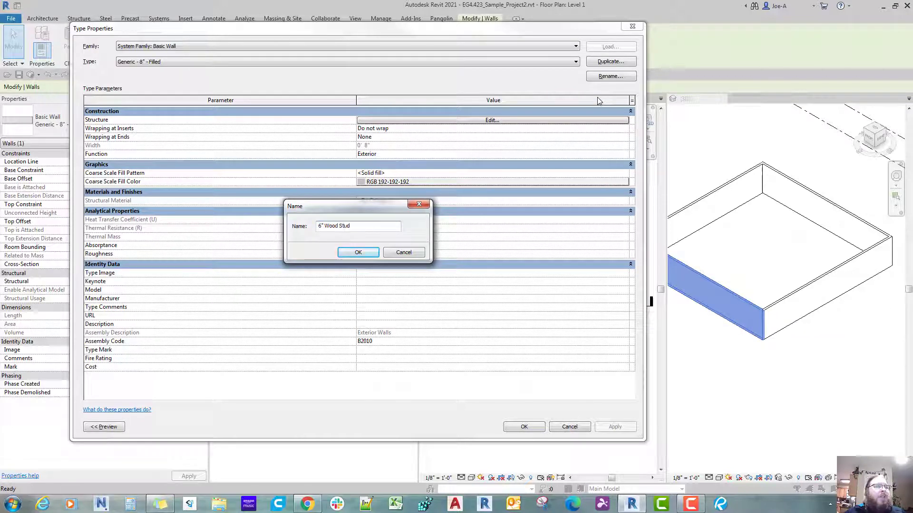
{"action": "type", "text": " w/ Lap Sidi"}
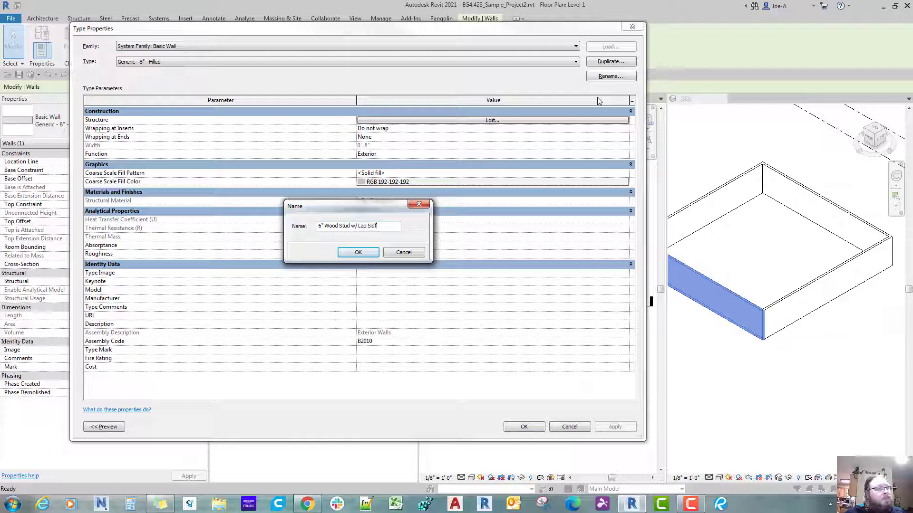
{"action": "type", "text": "ng"}
{"action": "key", "text": "Return"}
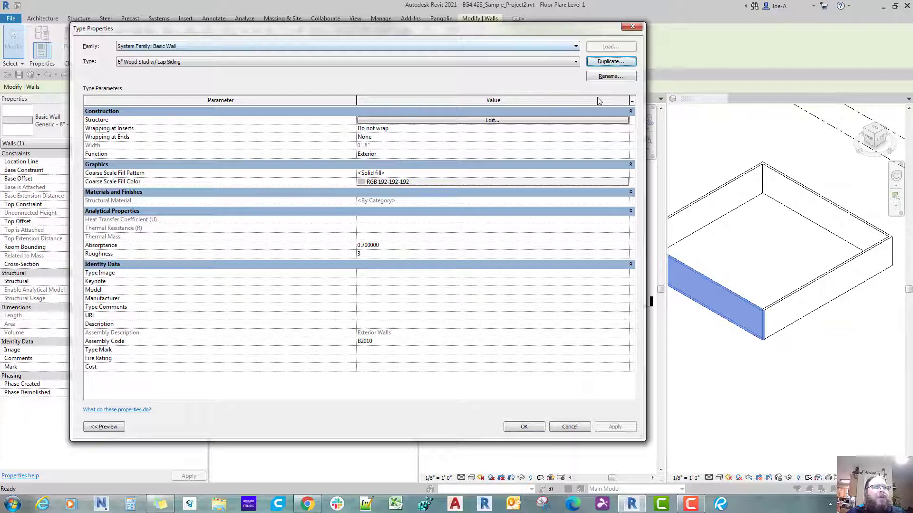
Review the new wall type's wrapping settings, keeping Do not wrap at inserts and checking the wrapping at ends.
{"action": "left_click_drag", "start_coordinate": [289, 32], "coordinate": [396, 30]}
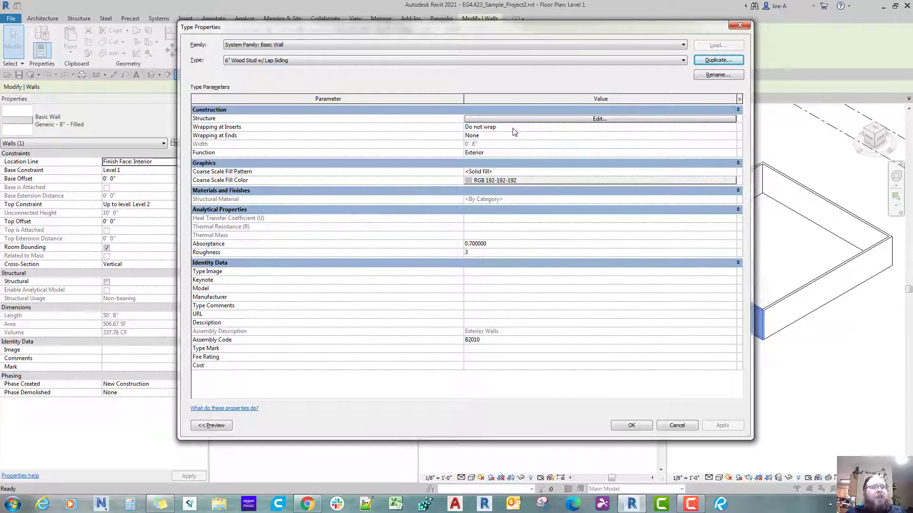
{"action": "left_click", "coordinate": [730, 129]}
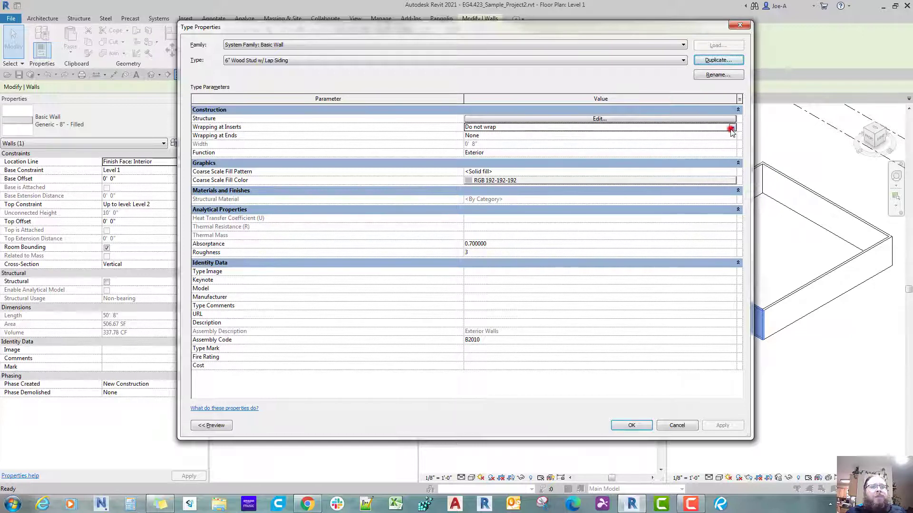
{"action": "left_click", "coordinate": [731, 129]}
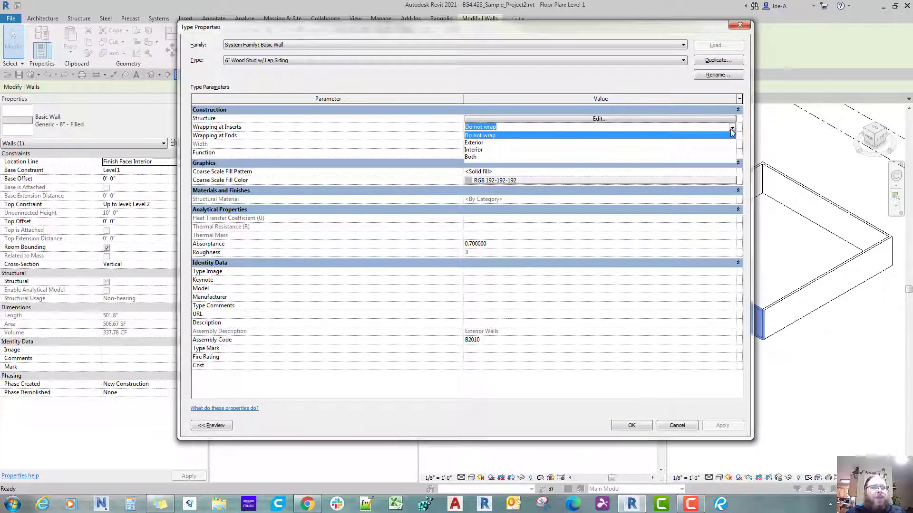
{"action": "left_click", "coordinate": [497, 137]}
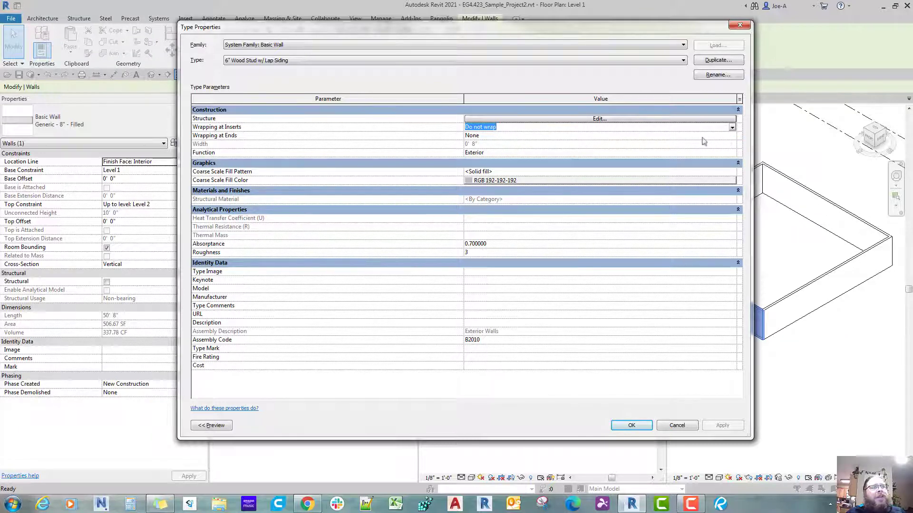
{"action": "left_click", "coordinate": [555, 136]}
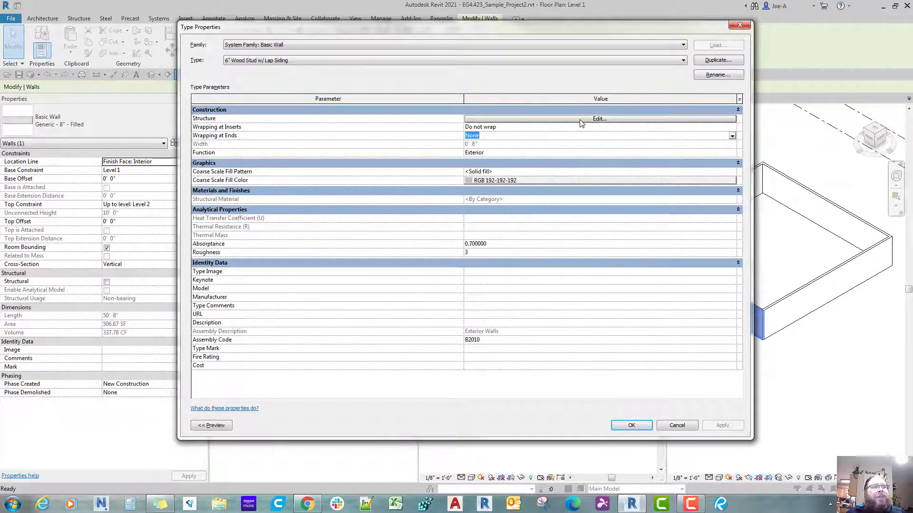
Open the wall type's structure for editing and set the Structure [1] layer's thickness to 0' 5 1/2".
{"action": "left_click", "coordinate": [208, 122]}
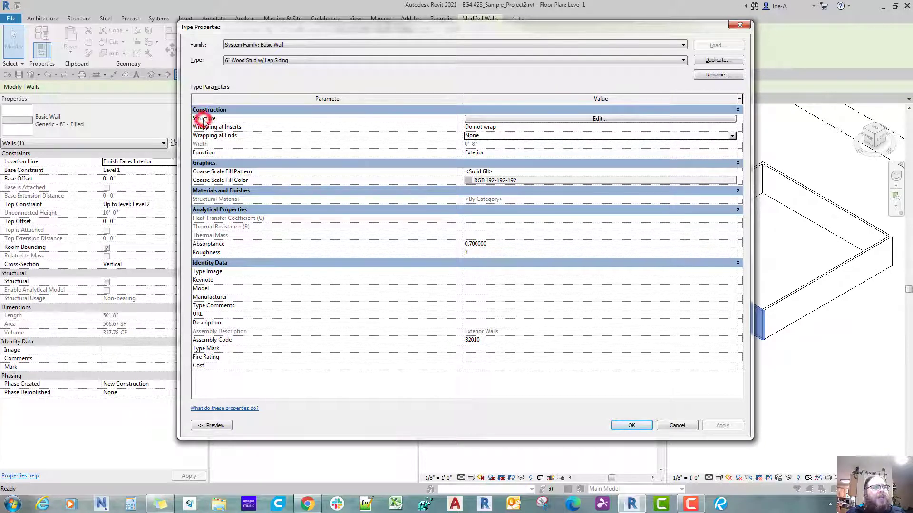
{"action": "left_click", "coordinate": [499, 119]}
{"action": "left_click", "coordinate": [208, 119]}
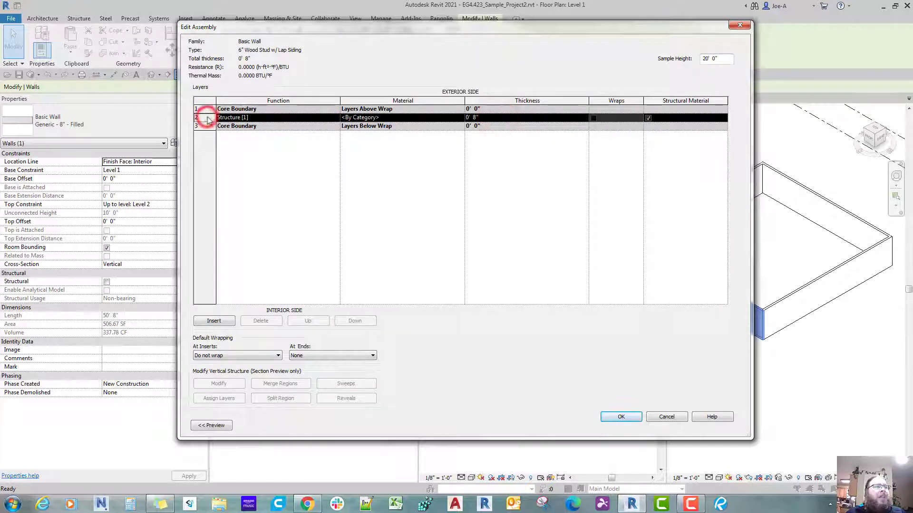
{"action": "left_click", "coordinate": [342, 118]}
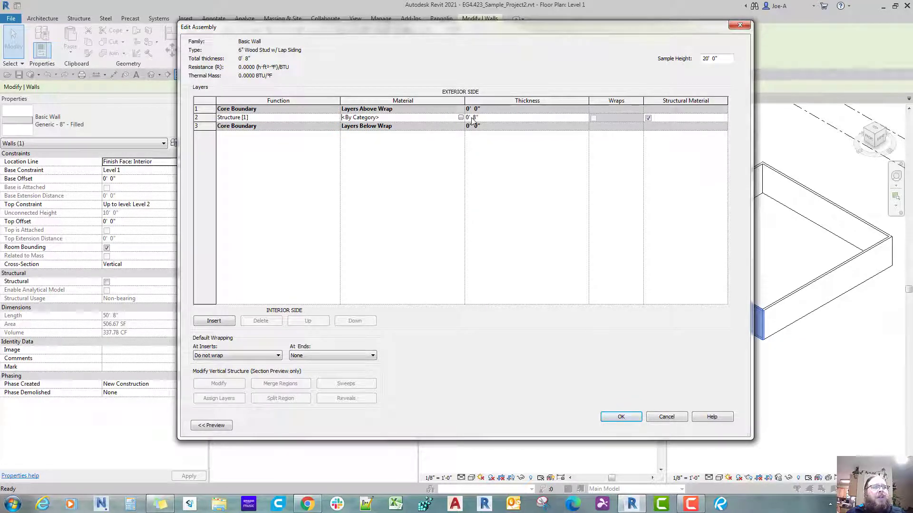
{"action": "left_click", "coordinate": [493, 116]}
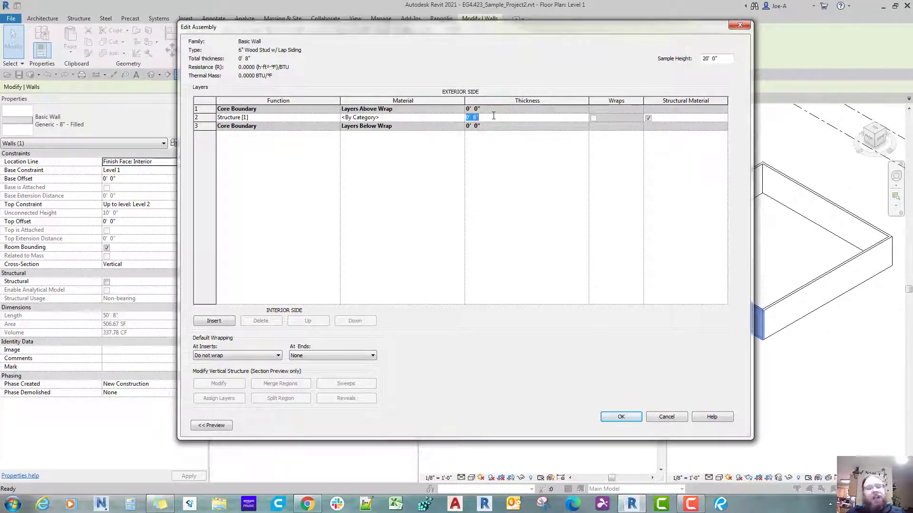
{"action": "type", "text": "0"}
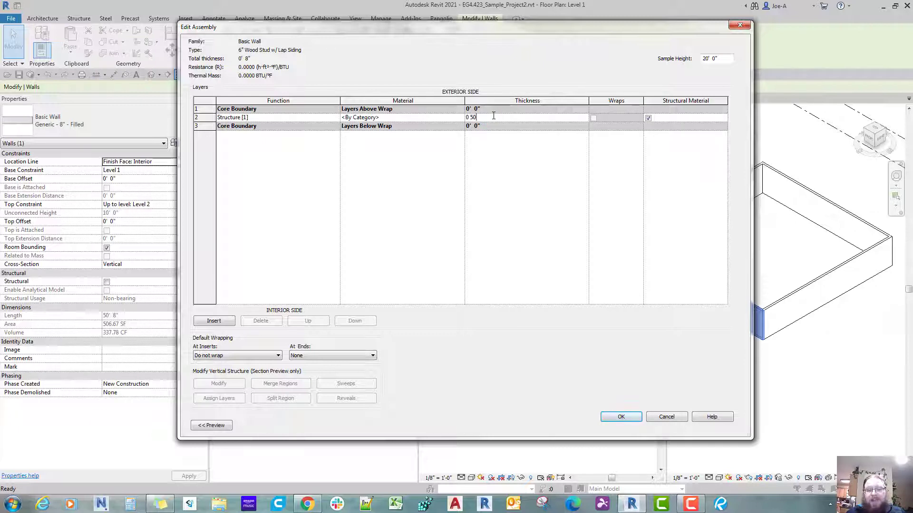
{"action": "type", "text": " 50"}
{"action": "key", "text": "BackSpace"}
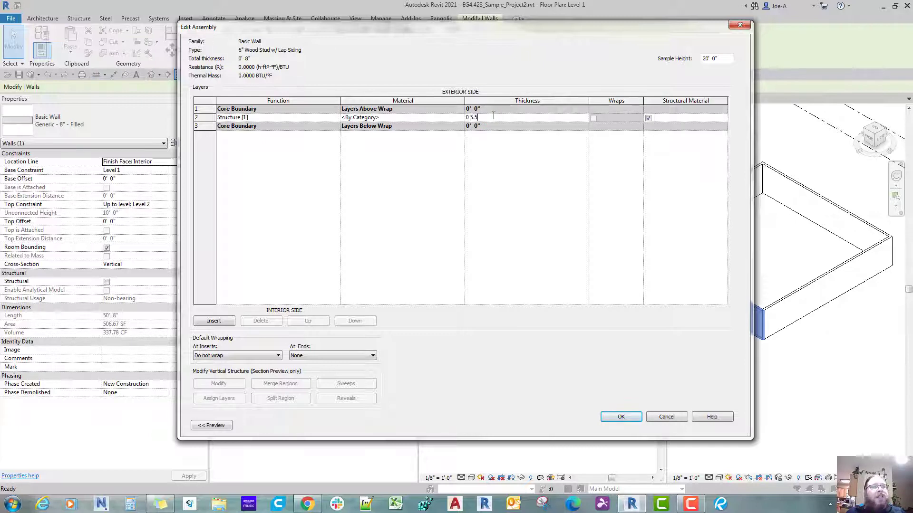
{"action": "type", "text": ".5"}
{"action": "key", "text": "Tab"}
{"action": "left_click", "coordinate": [444, 179]}
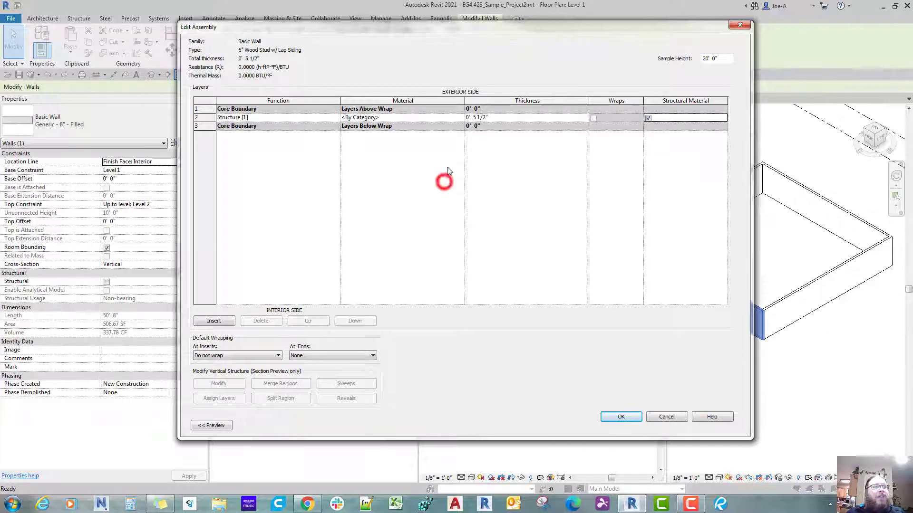
Open the material choices for the Structure [1] layer and pick Softwood, Lumber from the project materials.
{"action": "left_click", "coordinate": [460, 117]}
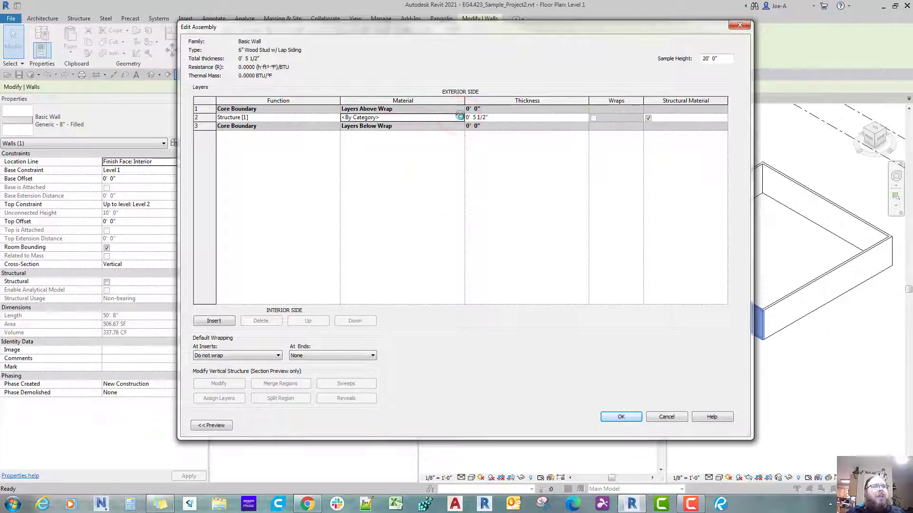
{"action": "left_click", "coordinate": [459, 117]}
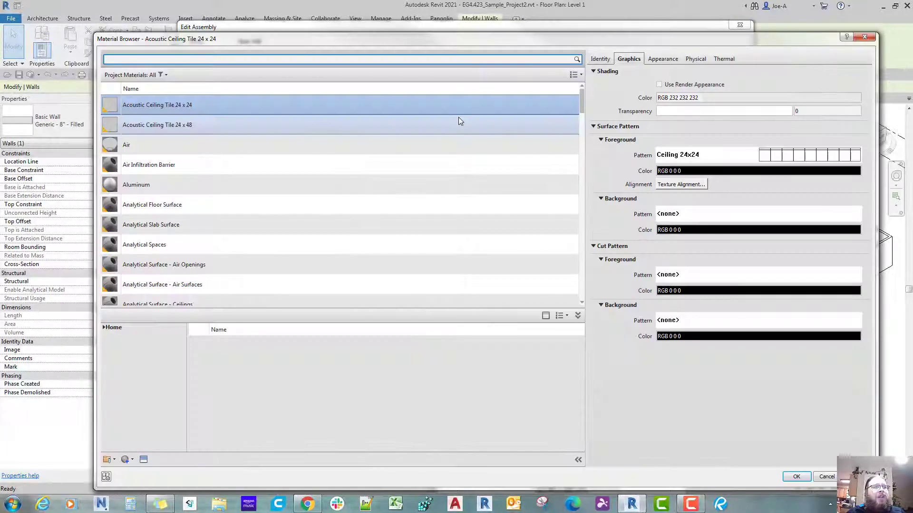
{"action": "left_click", "coordinate": [280, 239]}
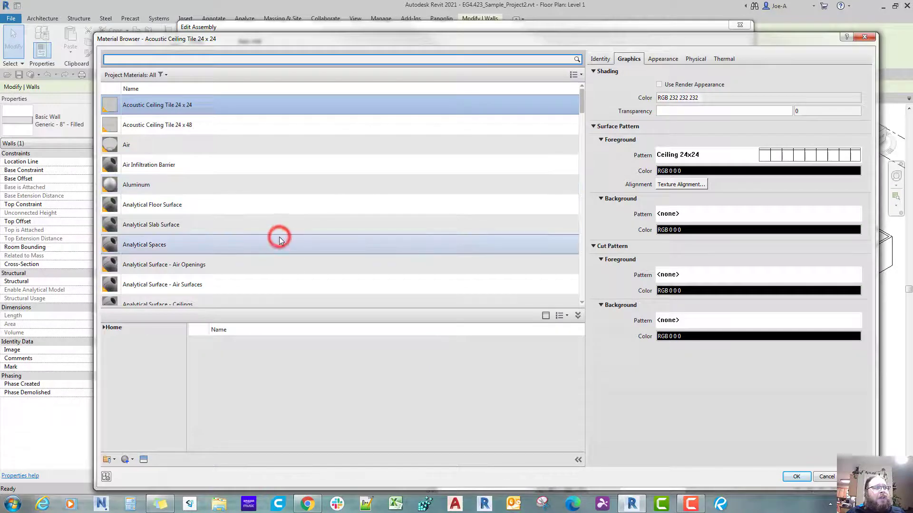
{"action": "scroll", "coordinate": [280, 239], "scroll_direction": "down", "scroll_amount": 6}
{"action": "scroll", "coordinate": [316, 231], "scroll_direction": "down", "scroll_amount": 10}
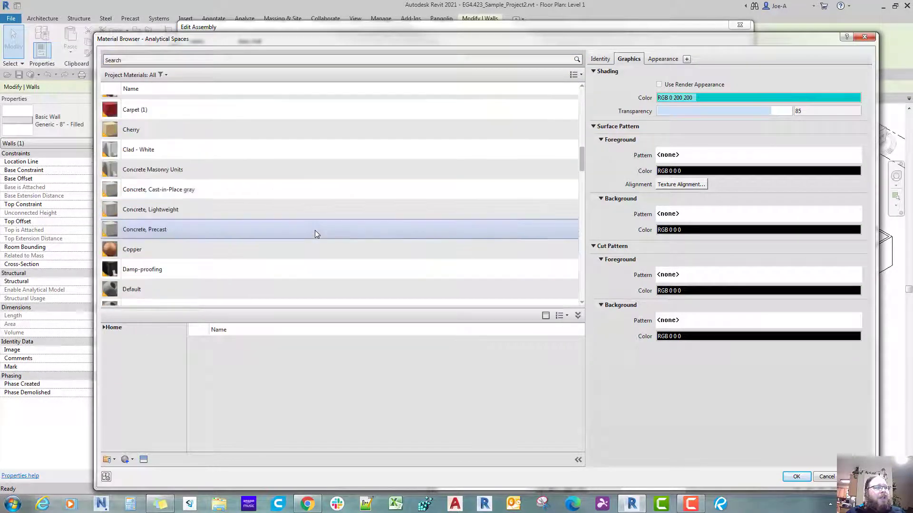
{"action": "scroll", "coordinate": [315, 230], "scroll_direction": "down", "scroll_amount": 10}
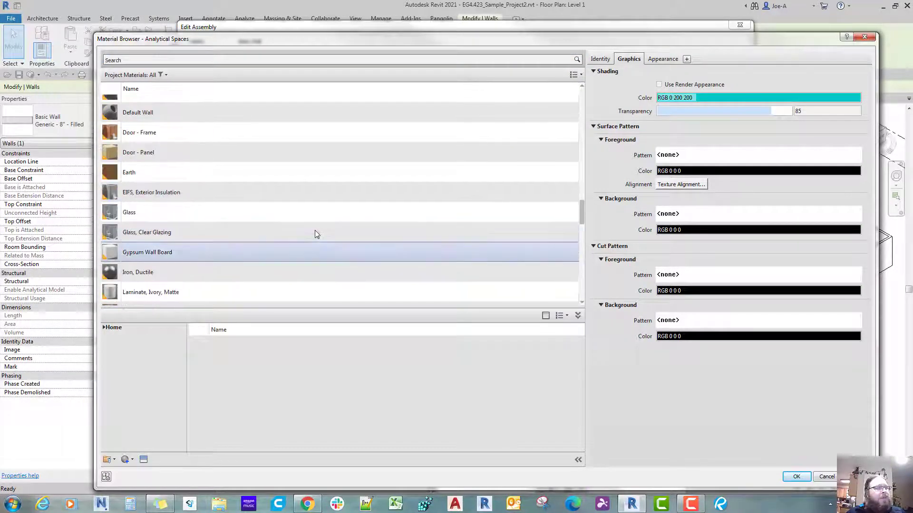
{"action": "scroll", "coordinate": [258, 258], "scroll_direction": "down", "scroll_amount": 6}
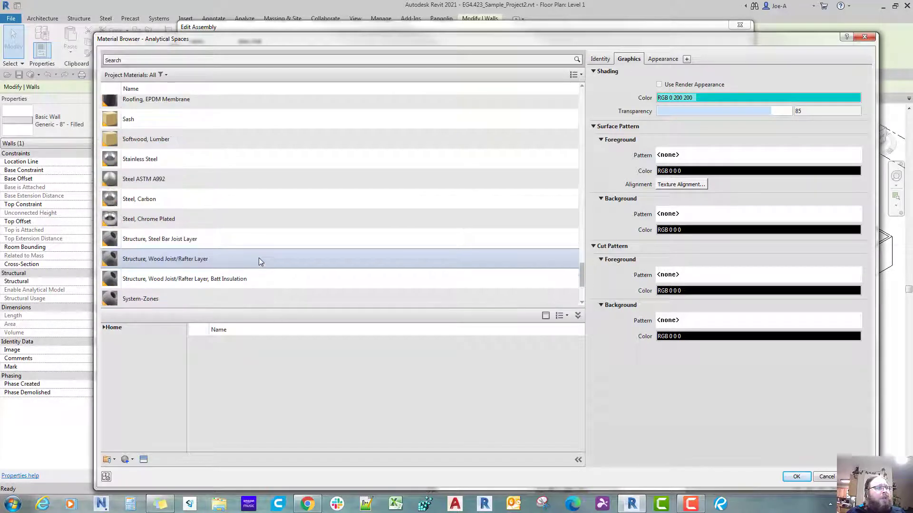
{"action": "scroll", "coordinate": [259, 259], "scroll_direction": "up", "scroll_amount": 4}
{"action": "left_click", "coordinate": [195, 220]}
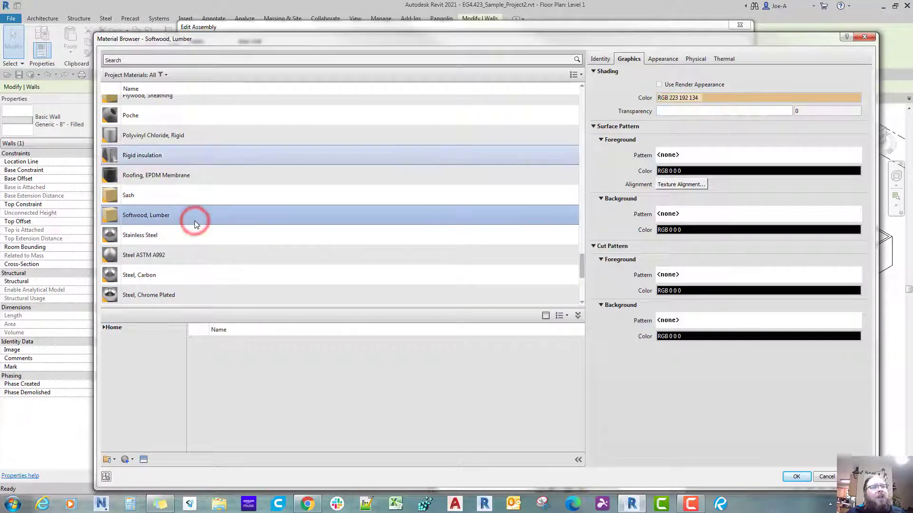
{"action": "scroll", "coordinate": [194, 221], "scroll_direction": "up", "scroll_amount": 1}
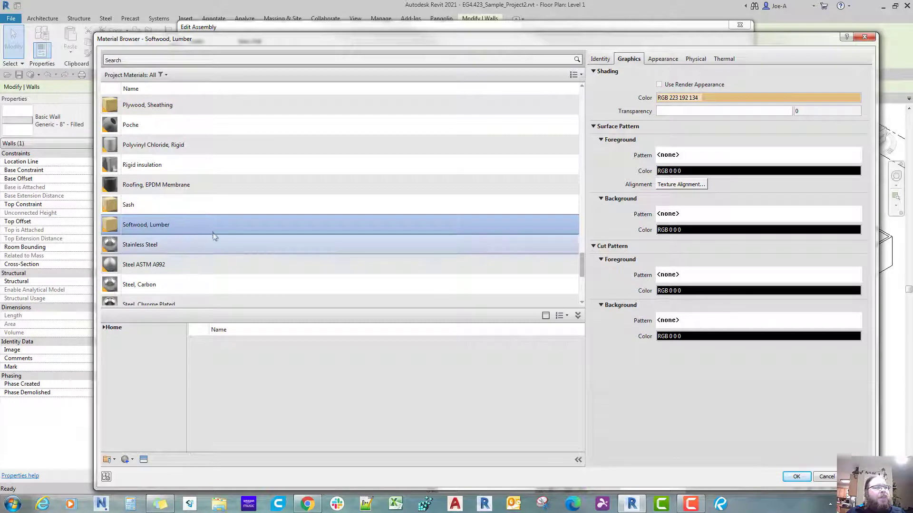
{"action": "scroll", "coordinate": [243, 254], "scroll_direction": "up", "scroll_amount": 5}
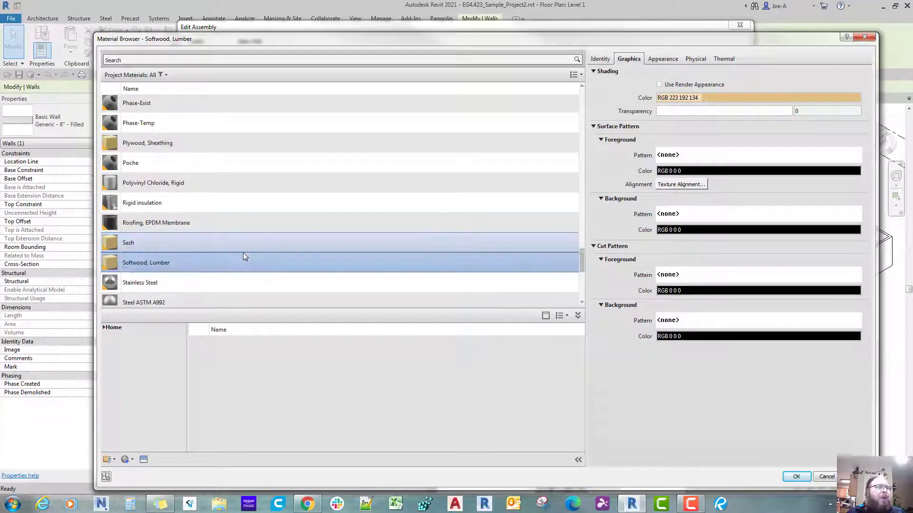
{"action": "scroll", "coordinate": [243, 253], "scroll_direction": "down", "scroll_amount": 7}
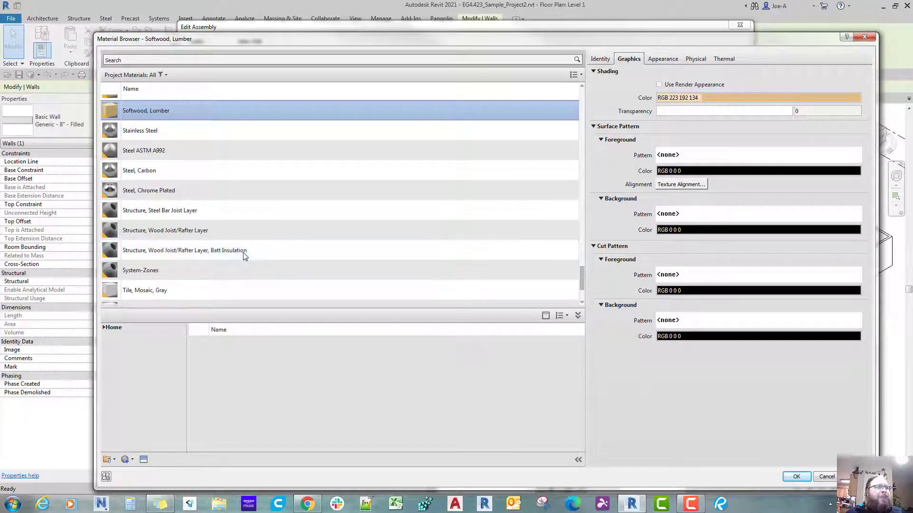
{"action": "scroll", "coordinate": [244, 253], "scroll_direction": "up", "scroll_amount": 1}
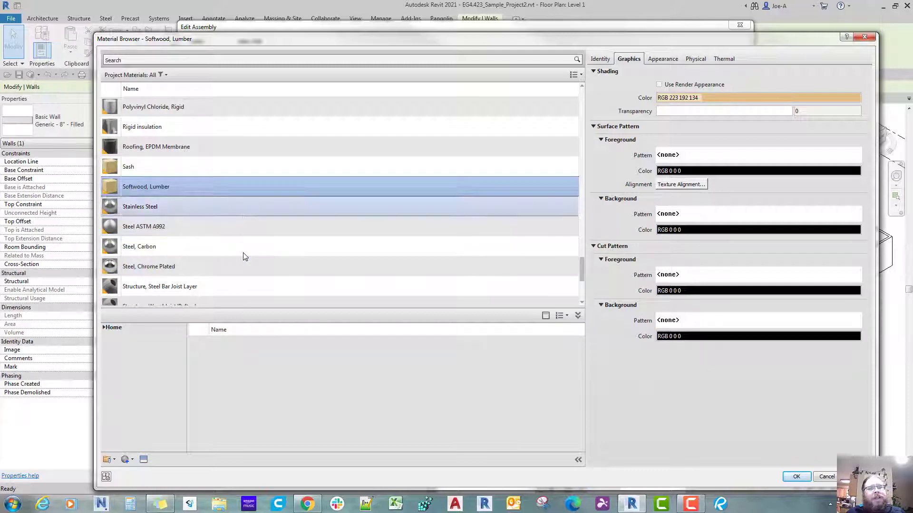
Give Softwood, Lumber a <Solid fill> background cut pattern in colour RGB 223 192 134.
{"action": "left_click", "coordinate": [709, 326]}
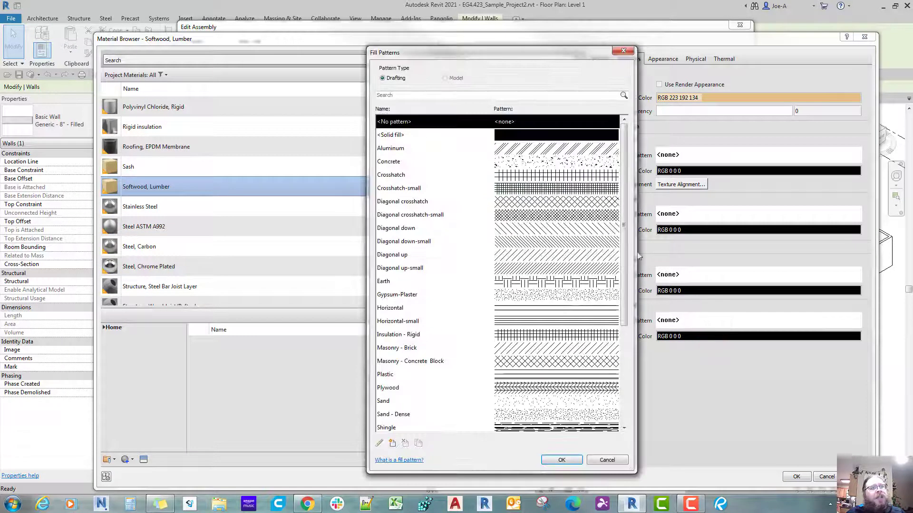
{"action": "left_click", "coordinate": [528, 138]}
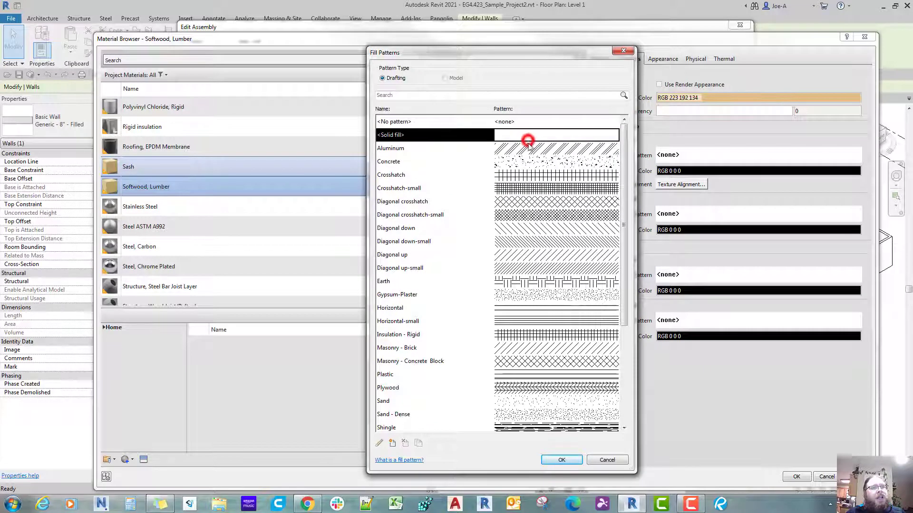
{"action": "left_click", "coordinate": [560, 460]}
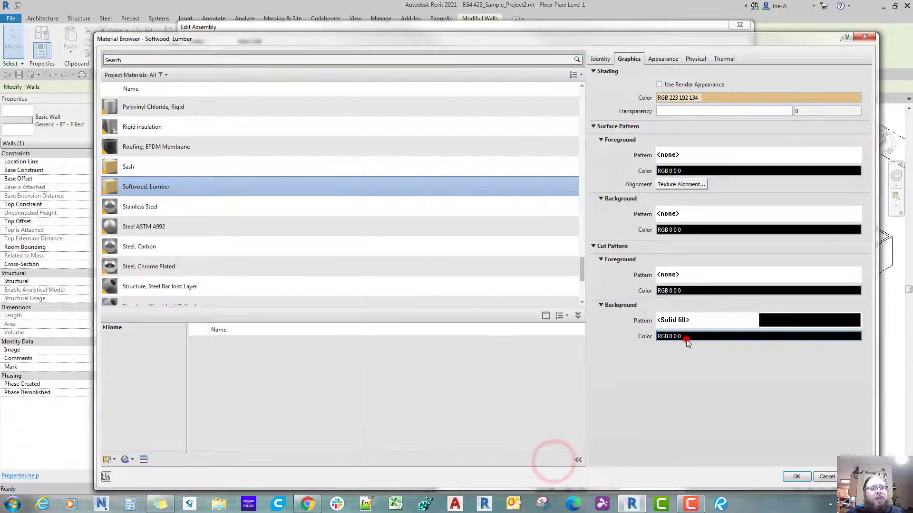
{"action": "left_click", "coordinate": [686, 339]}
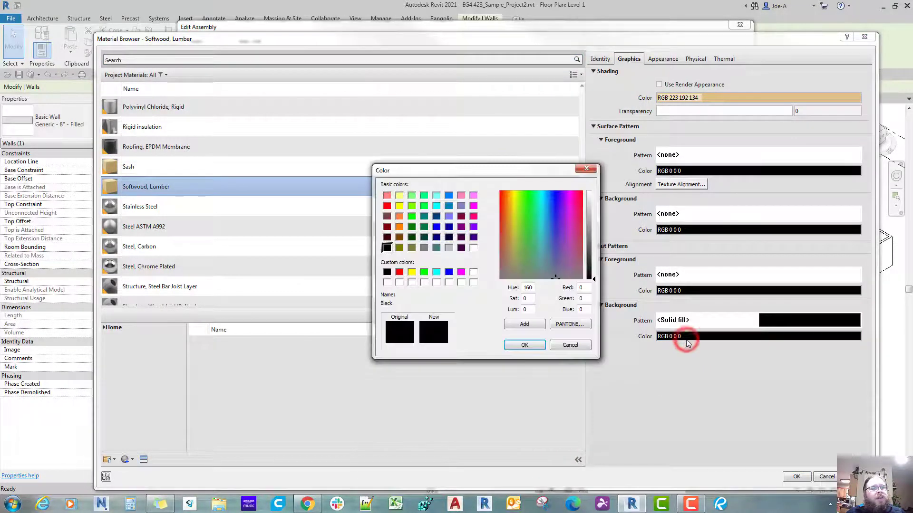
{"action": "double_click", "coordinate": [582, 287]}
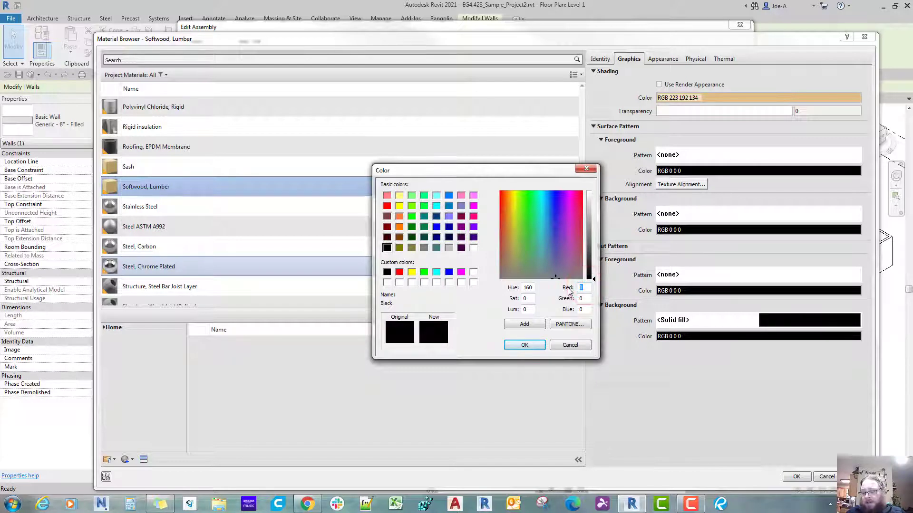
{"action": "type", "text": "223"}
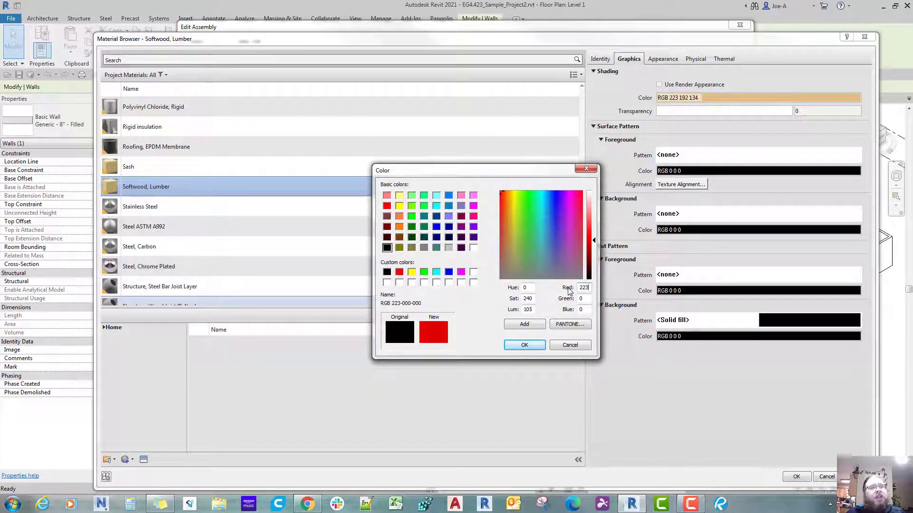
{"action": "type", "text": "192"}
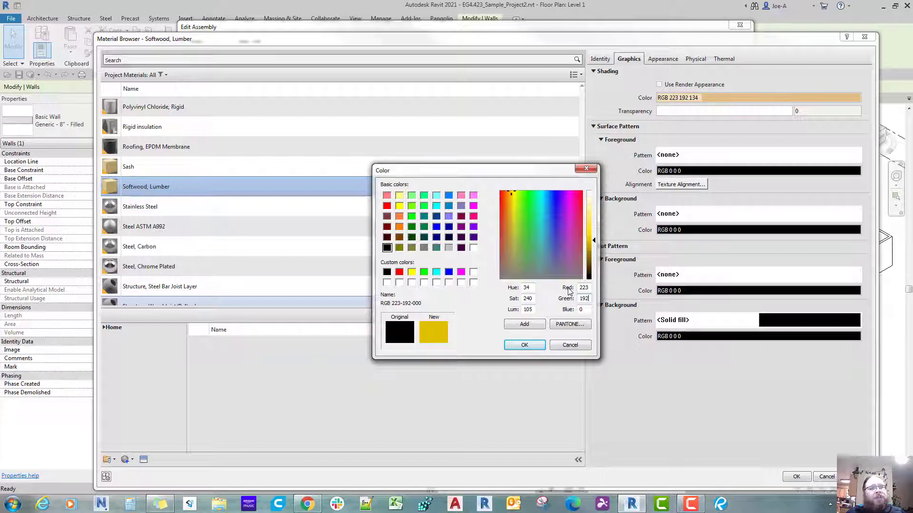
{"action": "type", "text": "134"}
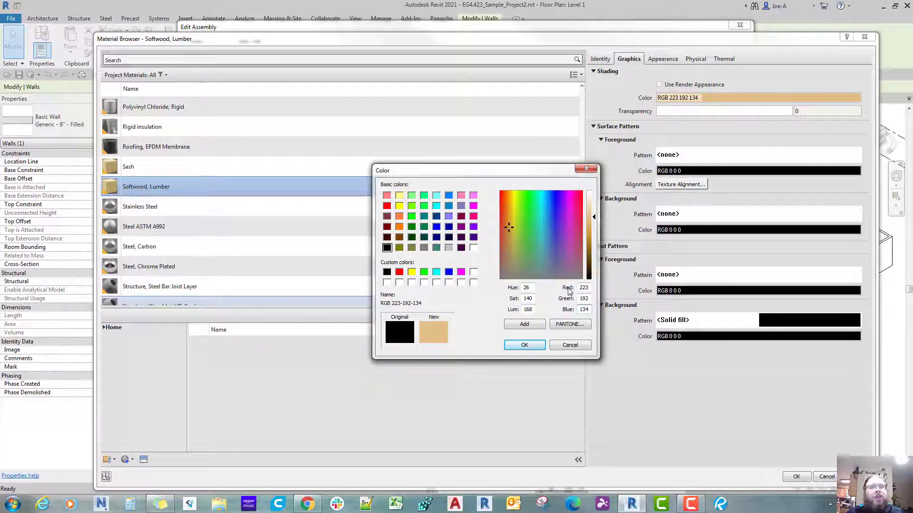
{"action": "left_click", "coordinate": [525, 346]}
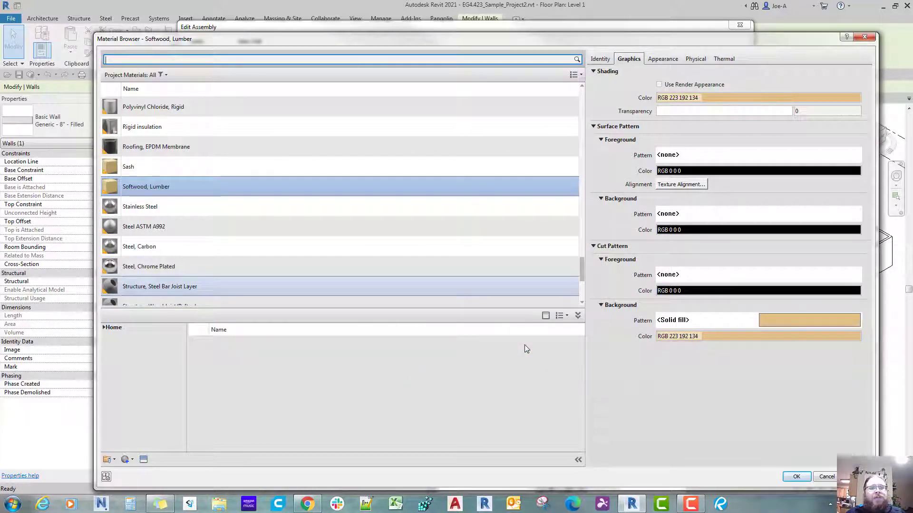
Set the foreground cut pattern of Softwood, Lumber to Wood_1 and apply the material to the Structure [1] layer.
{"action": "left_click", "coordinate": [689, 278]}
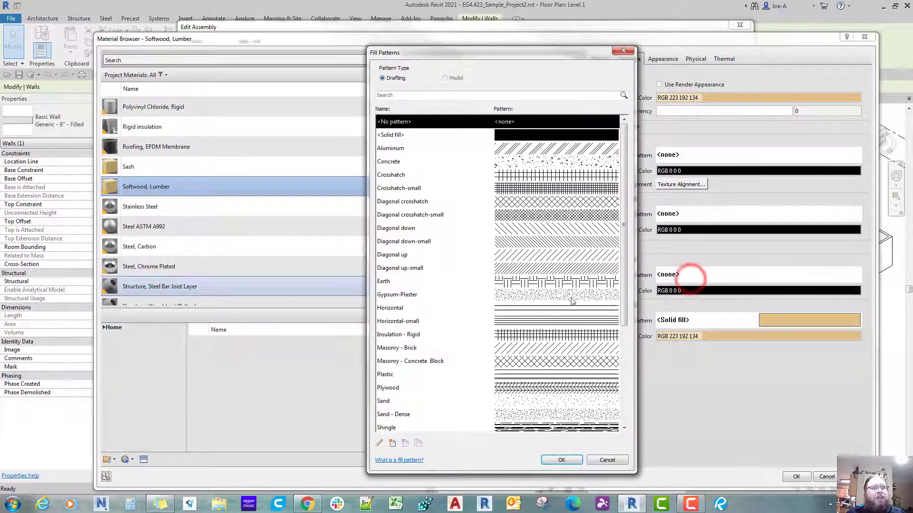
{"action": "left_click", "coordinate": [467, 312]}
{"action": "scroll", "coordinate": [432, 392], "scroll_direction": "down", "scroll_amount": 2}
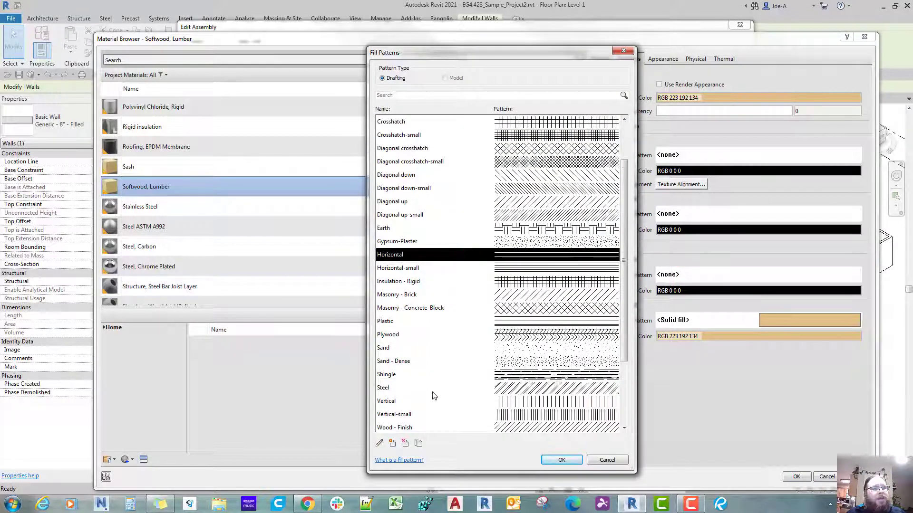
{"action": "scroll", "coordinate": [433, 396], "scroll_direction": "down", "scroll_amount": 3}
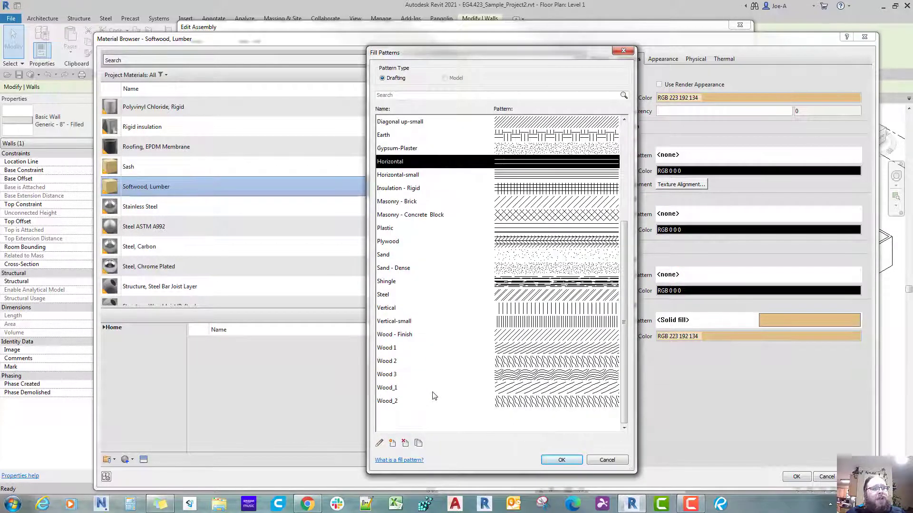
{"action": "left_click", "coordinate": [397, 388]}
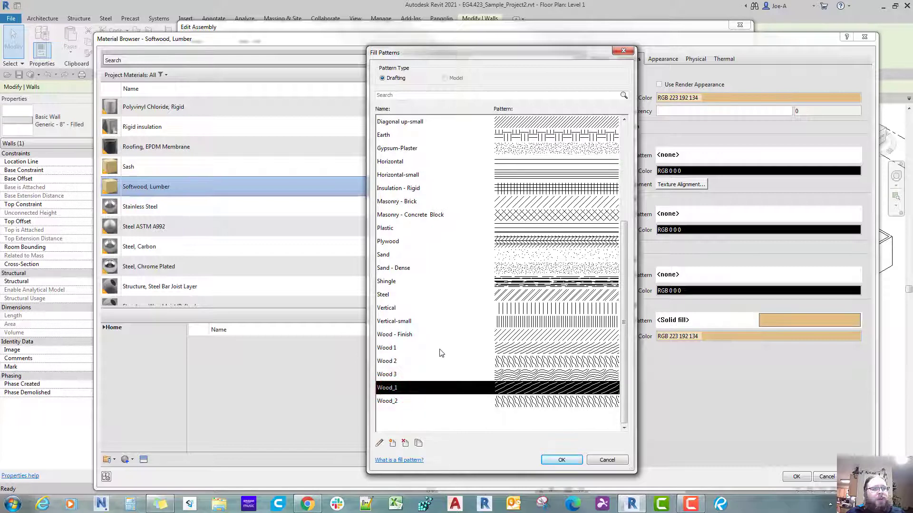
{"action": "left_click", "coordinate": [574, 459]}
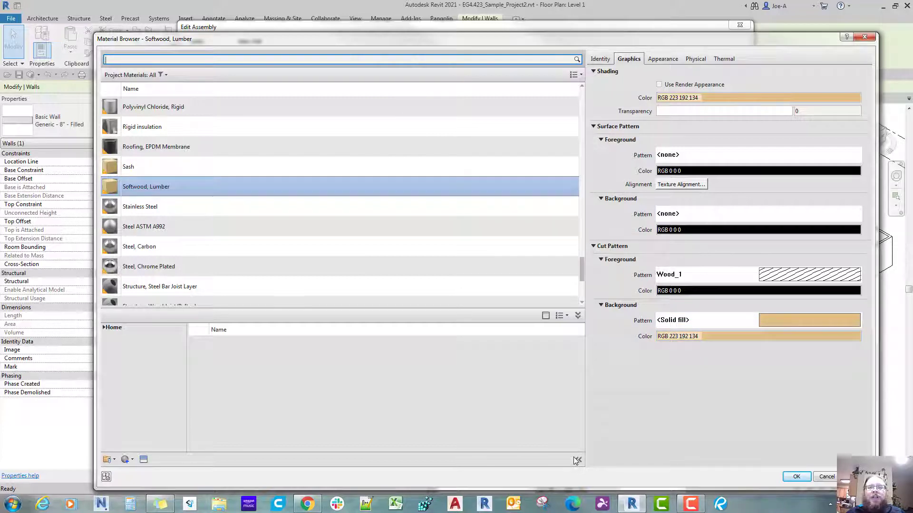
{"action": "left_click", "coordinate": [795, 476]}
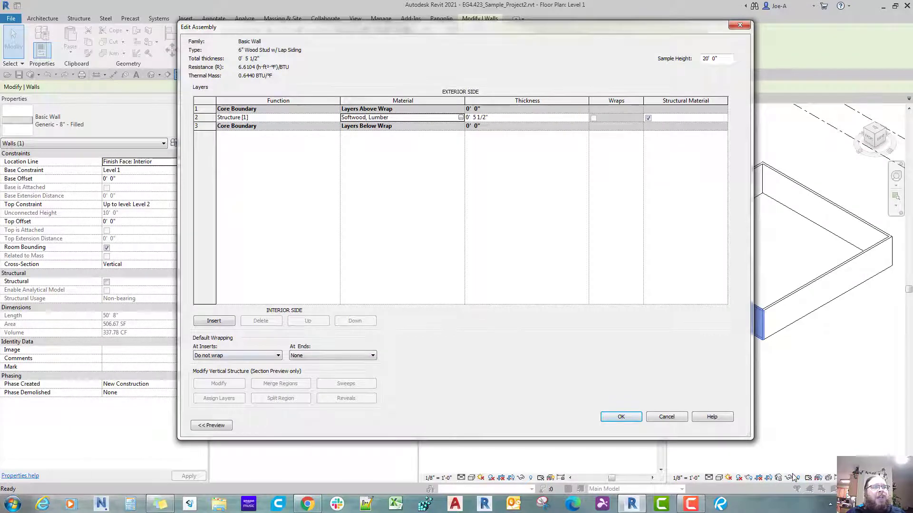
Show the wall assembly preview and examine the structure layer in the floor plan view and the section view.
{"action": "left_click", "coordinate": [218, 425]}
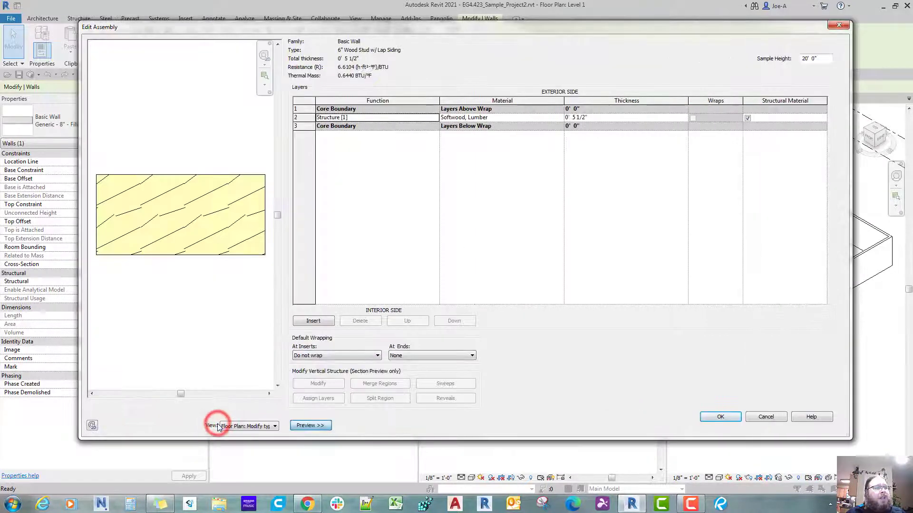
{"action": "left_click", "coordinate": [160, 212]}
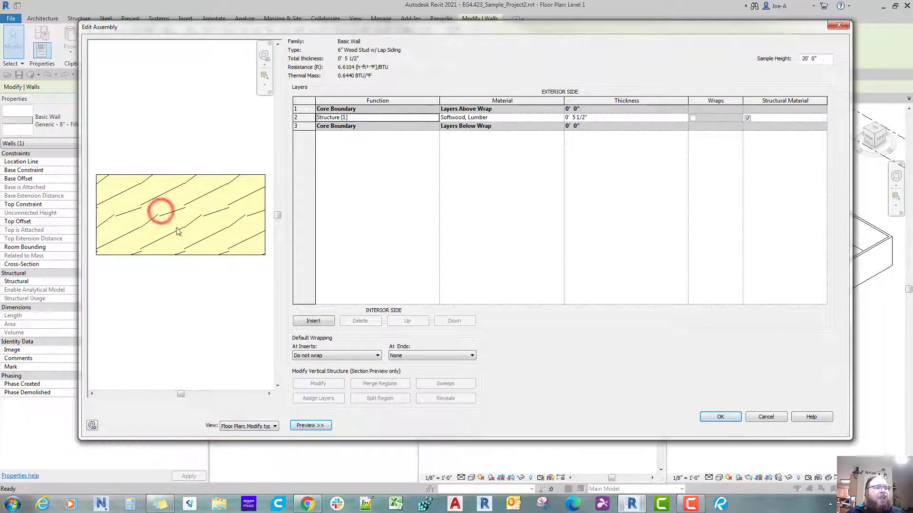
{"action": "scroll", "coordinate": [201, 255], "scroll_direction": "down", "scroll_amount": 1}
{"action": "scroll", "coordinate": [202, 255], "scroll_direction": "up", "scroll_amount": 2}
{"action": "scroll", "coordinate": [202, 257], "scroll_direction": "down", "scroll_amount": 1}
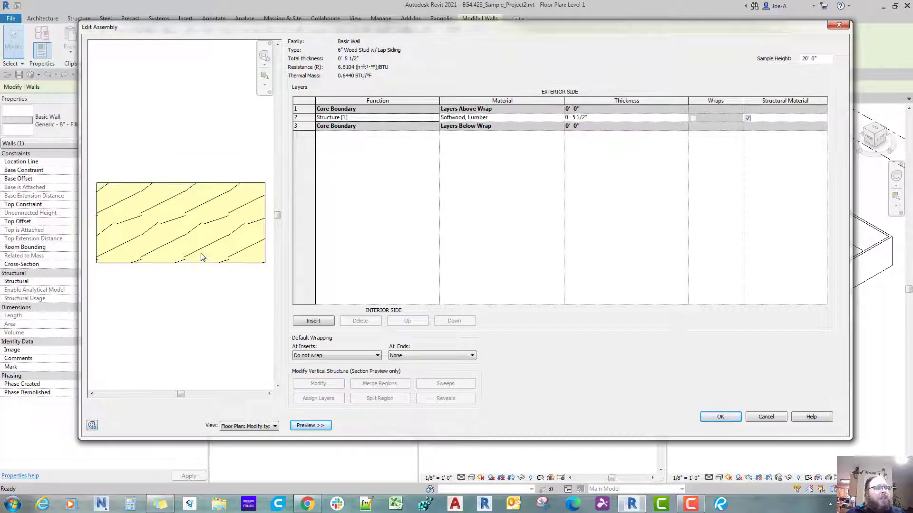
{"action": "left_click", "coordinate": [261, 427]}
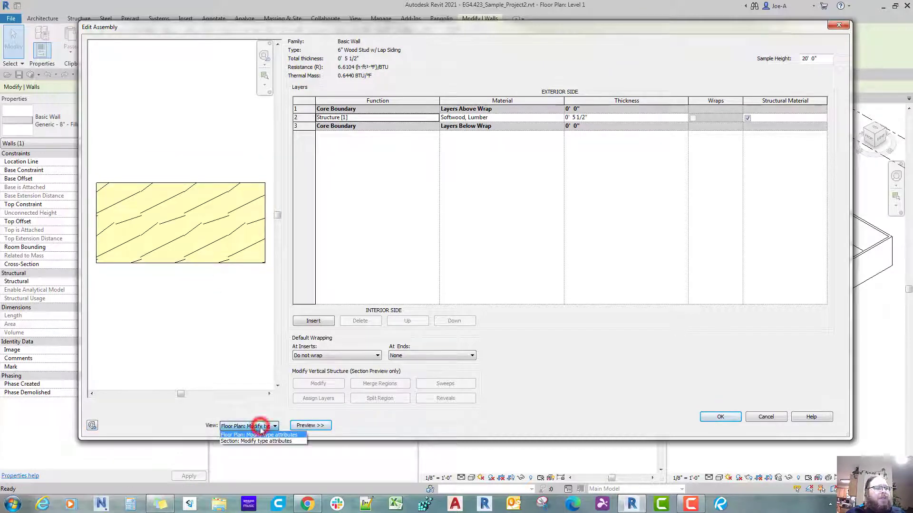
{"action": "left_click", "coordinate": [254, 442]}
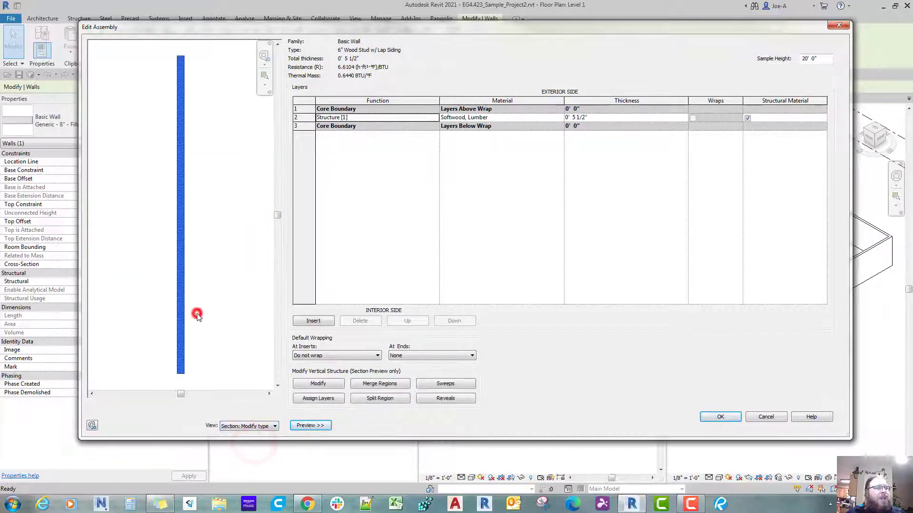
{"action": "scroll", "coordinate": [198, 315], "scroll_direction": "up", "scroll_amount": 1}
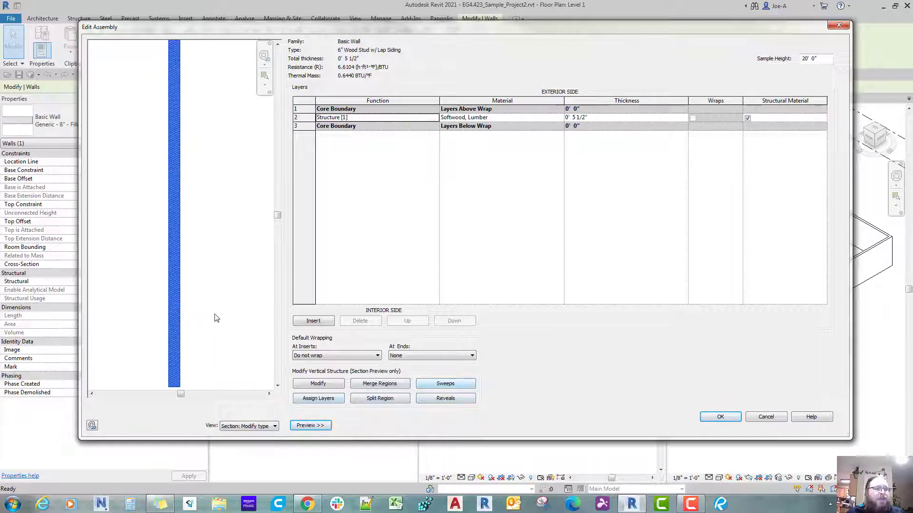
{"action": "left_click", "coordinate": [224, 300]}
{"action": "left_click", "coordinate": [171, 348]}
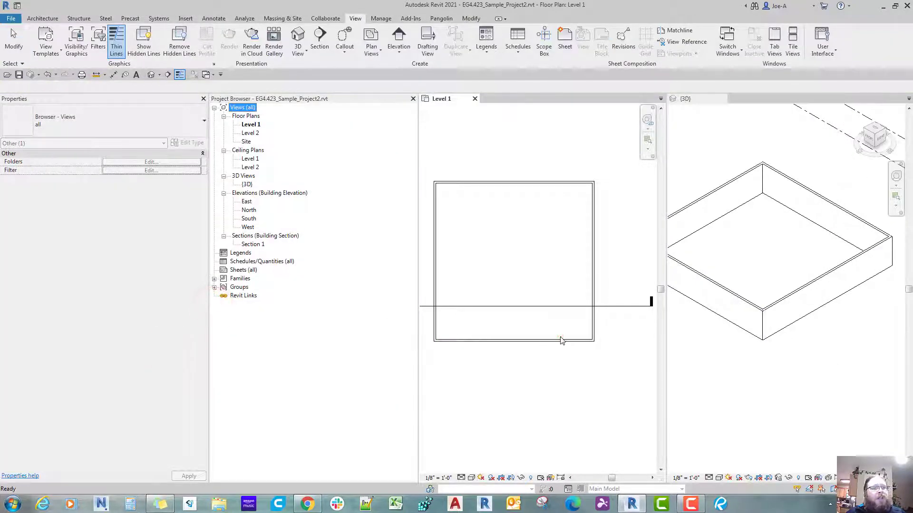
Open the structure of the lower wall's type in the Level 1 plan and set the Structure [1] layer thickness to 5 1/2".
{"action": "left_click", "coordinate": [556, 338]}
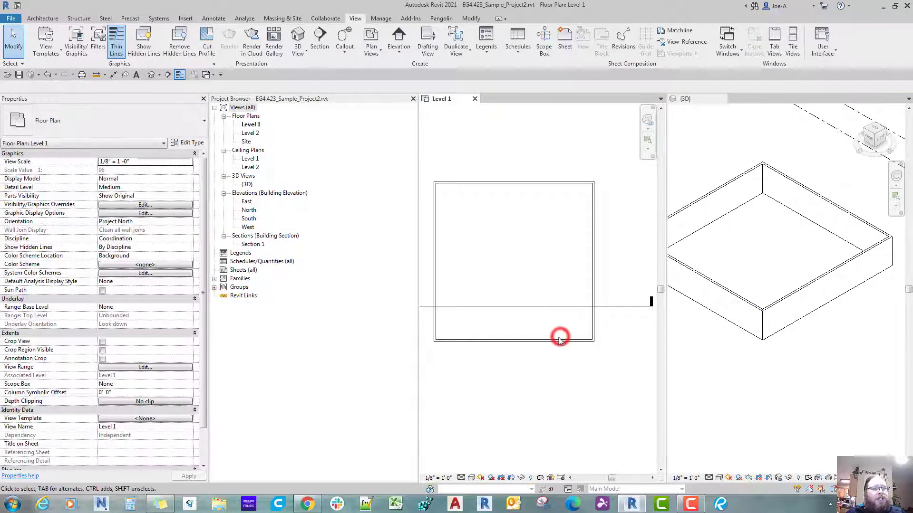
{"action": "left_click", "coordinate": [557, 339]}
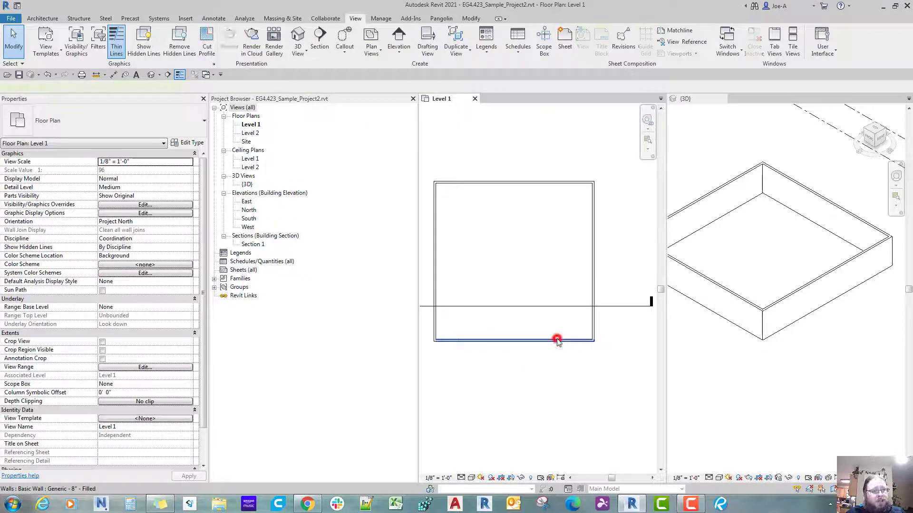
{"action": "double_click", "coordinate": [557, 338]}
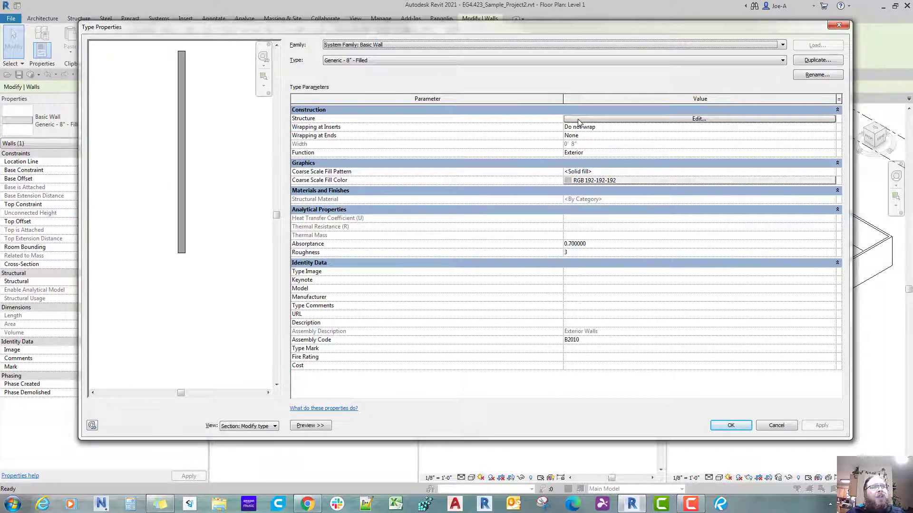
{"action": "left_click", "coordinate": [579, 119]}
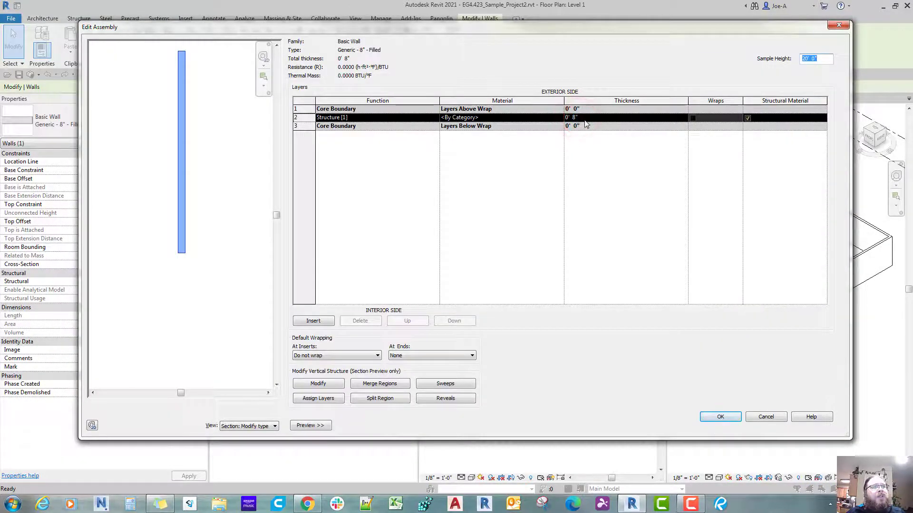
{"action": "left_click", "coordinate": [585, 120]}
{"action": "type", "text": "0 5.5"}
{"action": "key", "text": "Tab"}
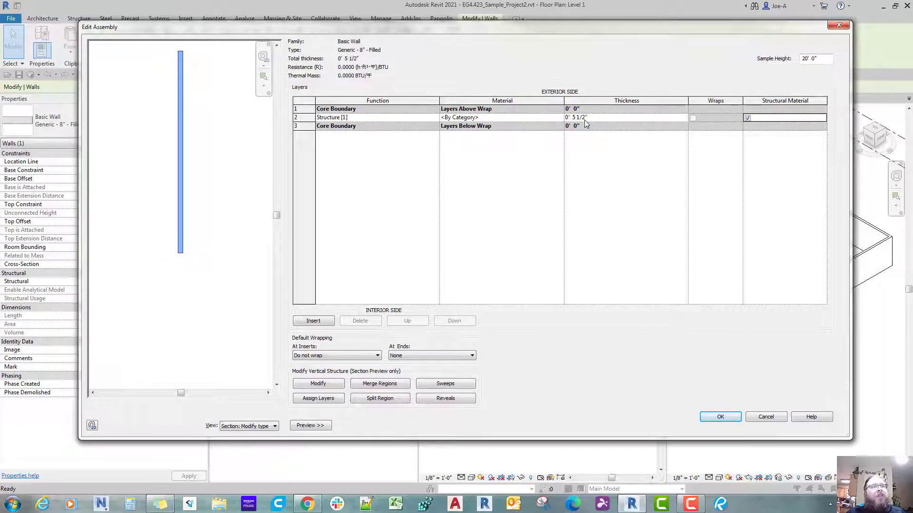
Choose Softwood, Lumber for the Structure [1] layer and set its background cut pattern to <Solid fill>.
{"action": "left_click", "coordinate": [561, 120]}
{"action": "left_click", "coordinate": [559, 117]}
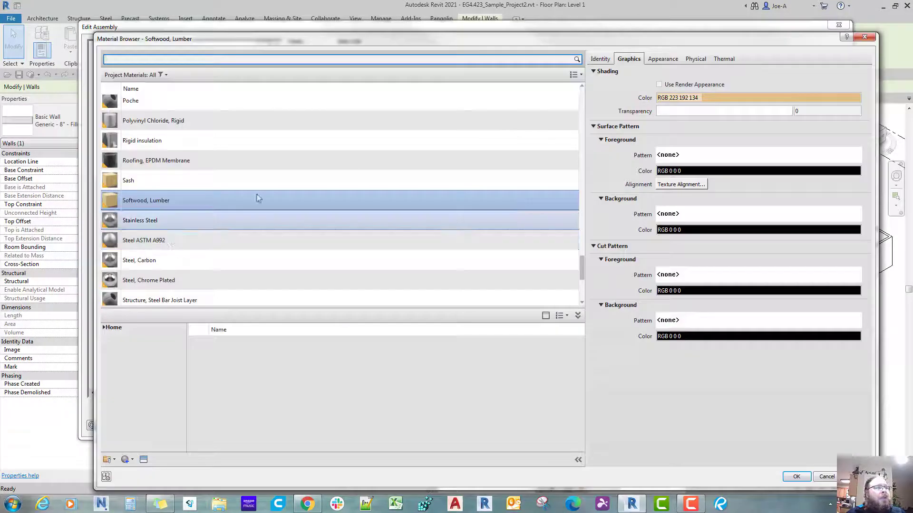
{"action": "left_click", "coordinate": [223, 199]}
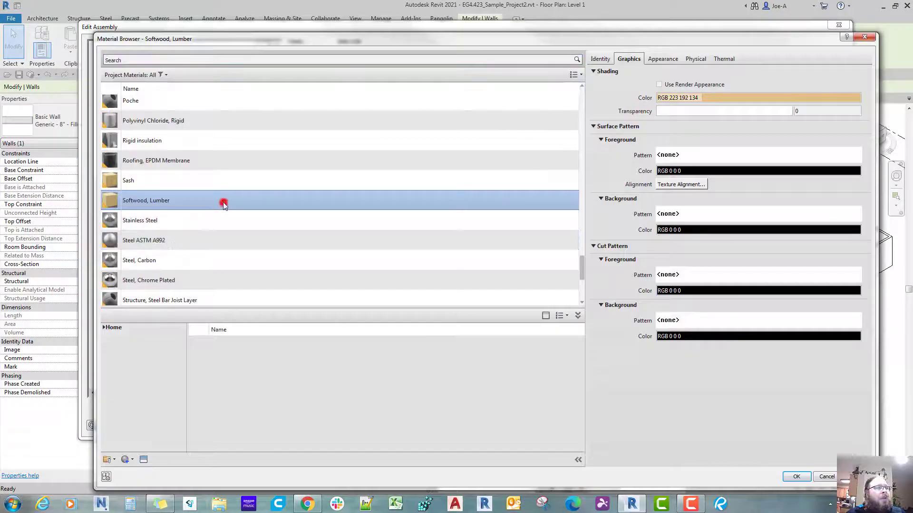
{"action": "left_click", "coordinate": [694, 321]}
{"action": "left_click", "coordinate": [546, 136]}
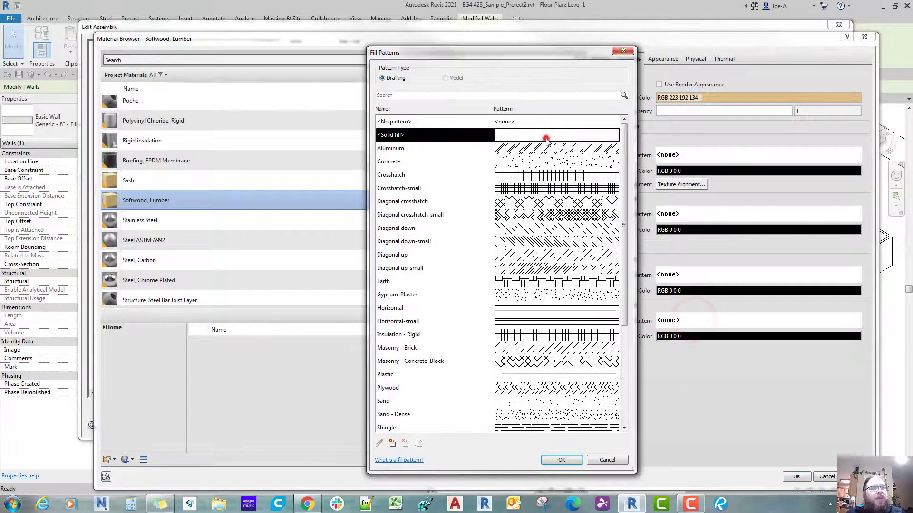
{"action": "left_click", "coordinate": [560, 459]}
Set the background cut pattern colour of Softwood, Lumber to RGB 223 192 134.
{"action": "left_click", "coordinate": [678, 337]}
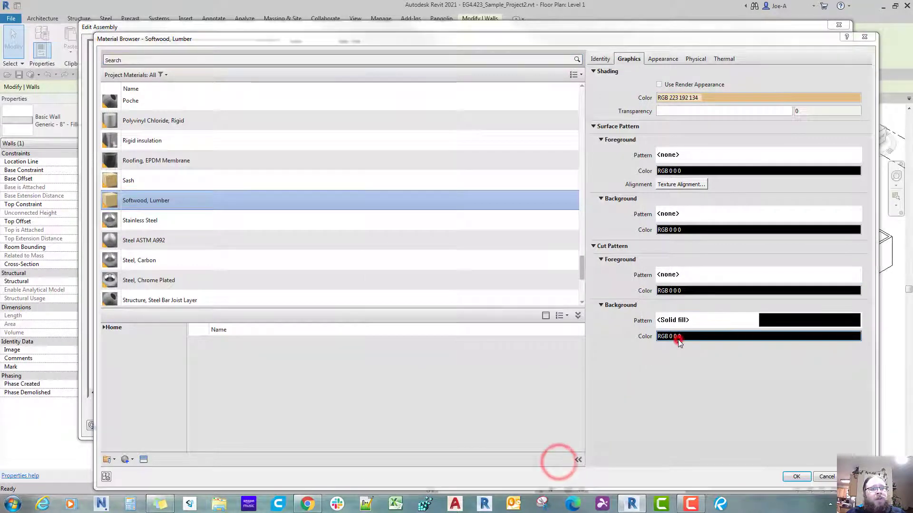
{"action": "double_click", "coordinate": [581, 287]}
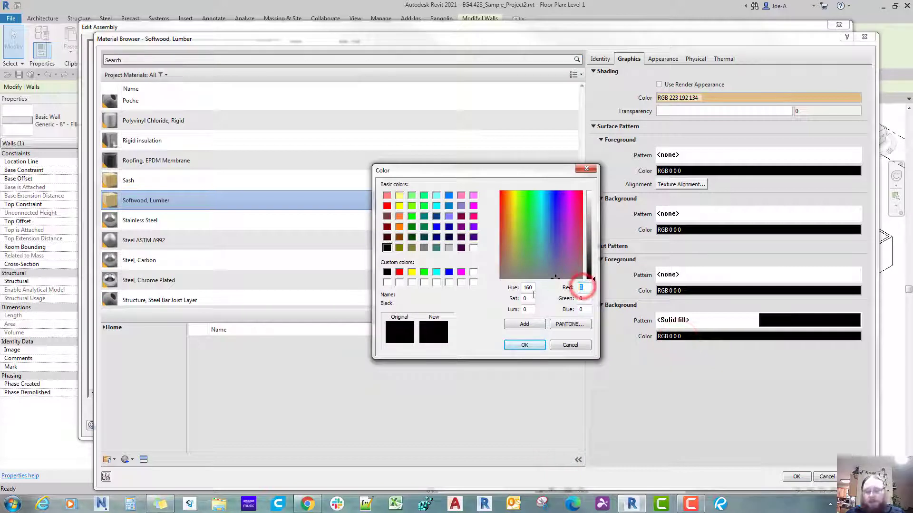
{"action": "type", "text": "223"}
{"action": "key", "text": "Tab"}
{"action": "type", "text": "192"}
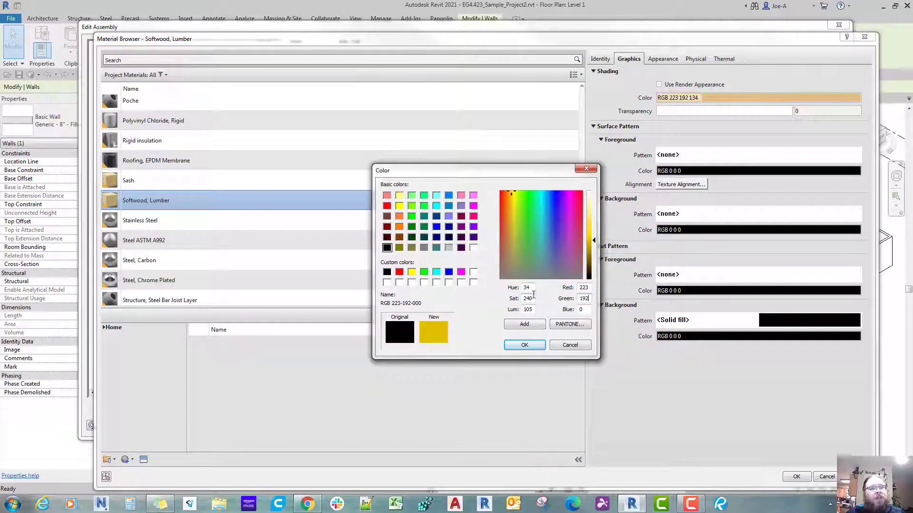
{"action": "type", "text": "135"}
{"action": "key", "text": "BackSpace"}
{"action": "key", "text": "BackSpace"}
{"action": "key", "text": "BackSpace"}
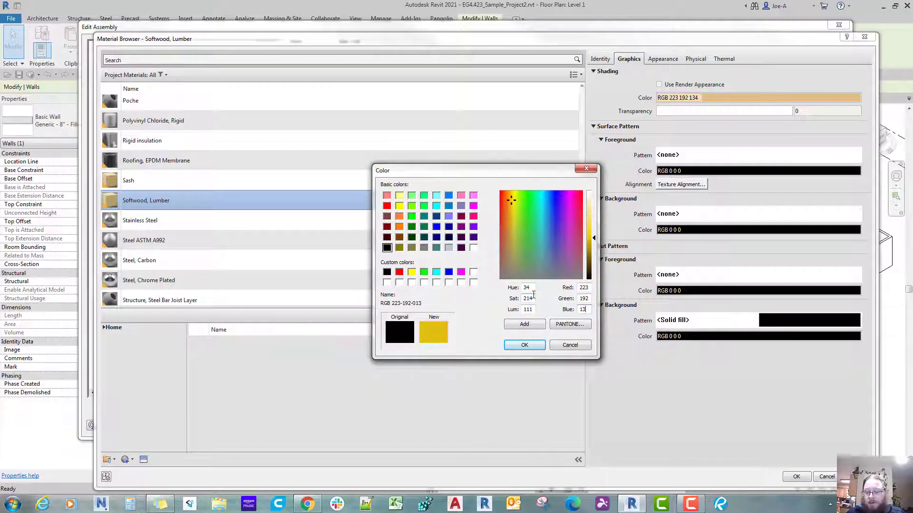
{"action": "type", "text": "134"}
{"action": "key", "text": "Tab"}
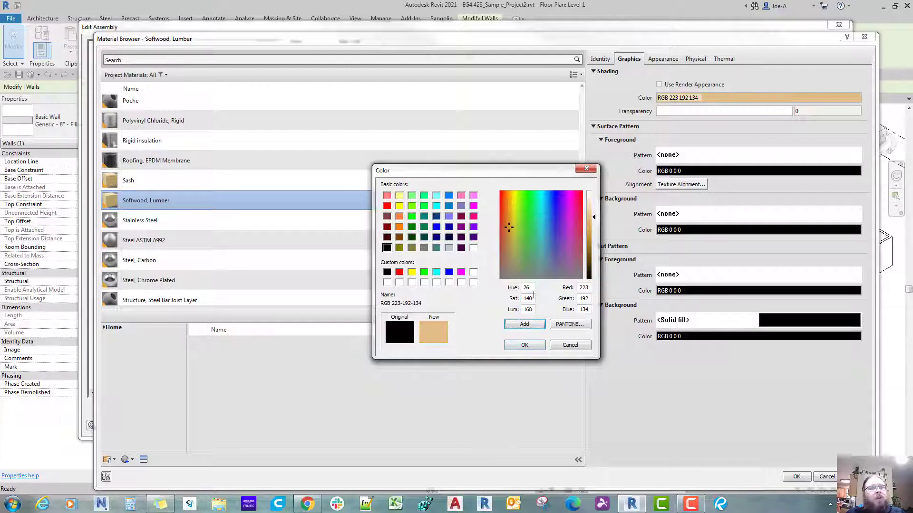
{"action": "left_click", "coordinate": [538, 346]}
Set the foreground cut pattern of Softwood, Lumber to Plywood.
{"action": "left_click", "coordinate": [675, 274]}
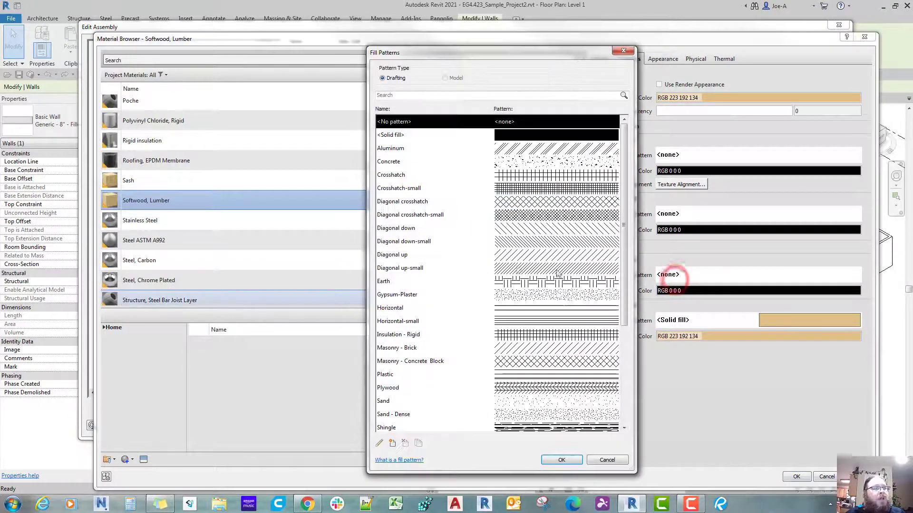
{"action": "left_click", "coordinate": [492, 268]}
{"action": "key", "text": "p"}
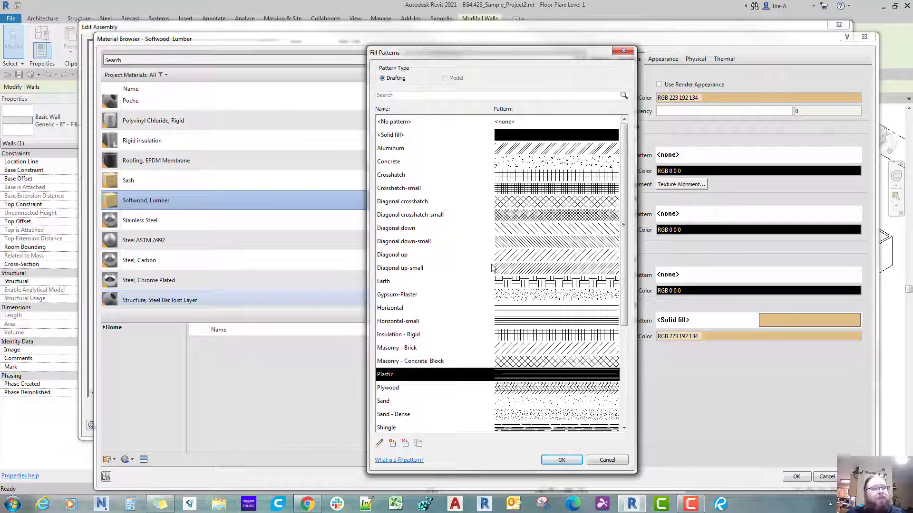
{"action": "left_click", "coordinate": [414, 388]}
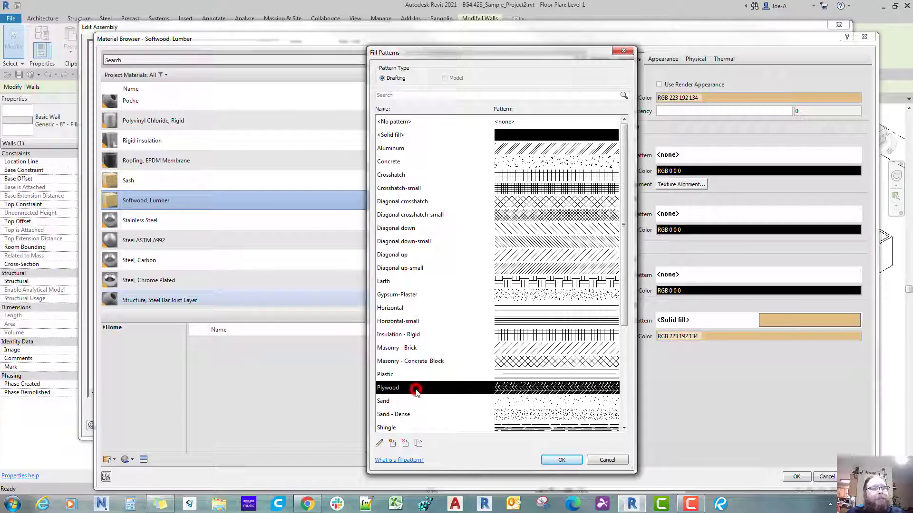
{"action": "left_click", "coordinate": [557, 459]}
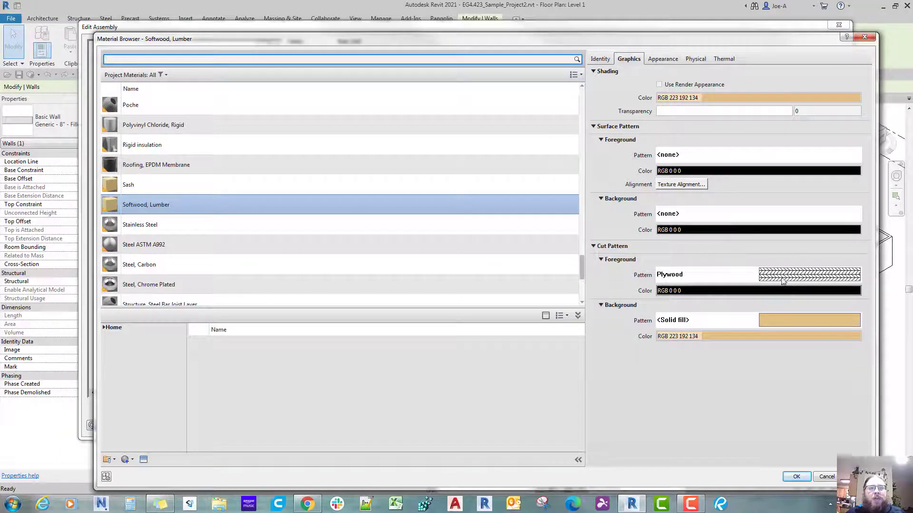
Change the foreground cut pattern of Softwood, Lumber to Wood_1 and apply the material to the Structure [1] layer.
{"action": "left_click", "coordinate": [784, 275]}
{"action": "left_click", "coordinate": [479, 400]}
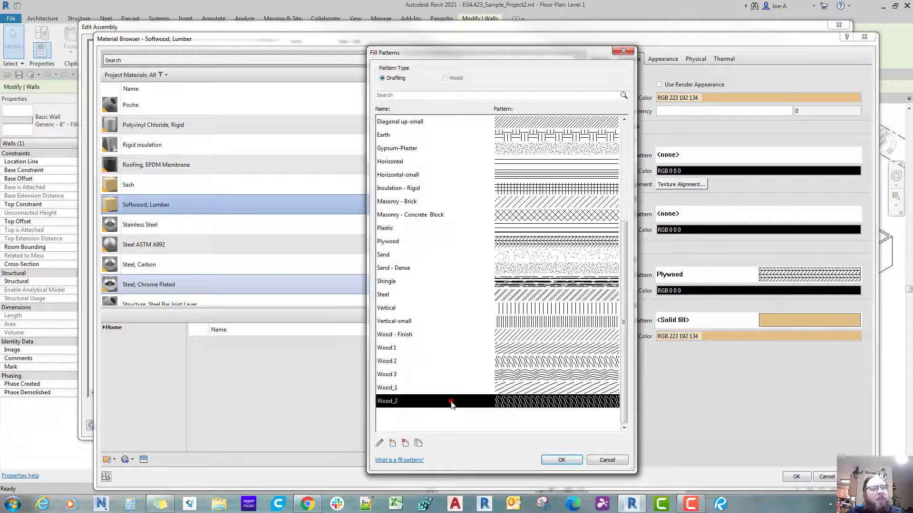
{"action": "left_click", "coordinate": [448, 390]}
{"action": "left_click", "coordinate": [563, 457]}
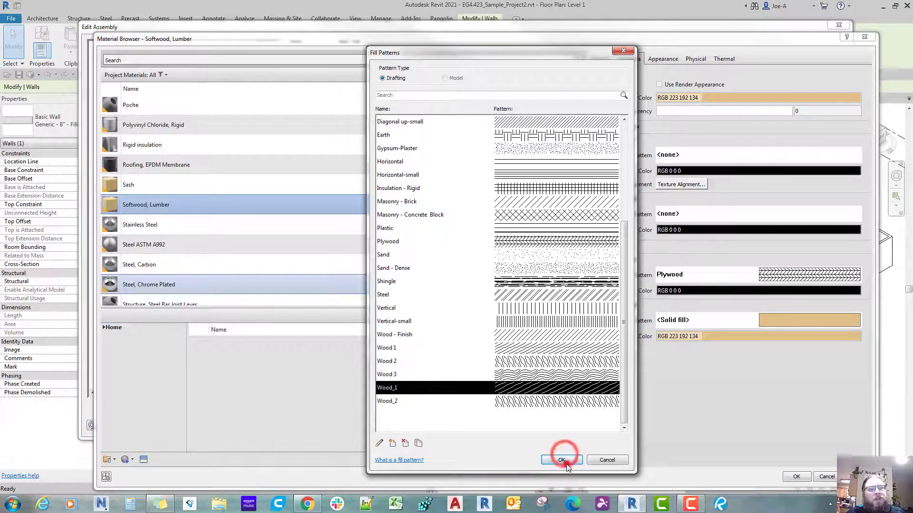
{"action": "left_click", "coordinate": [796, 477]}
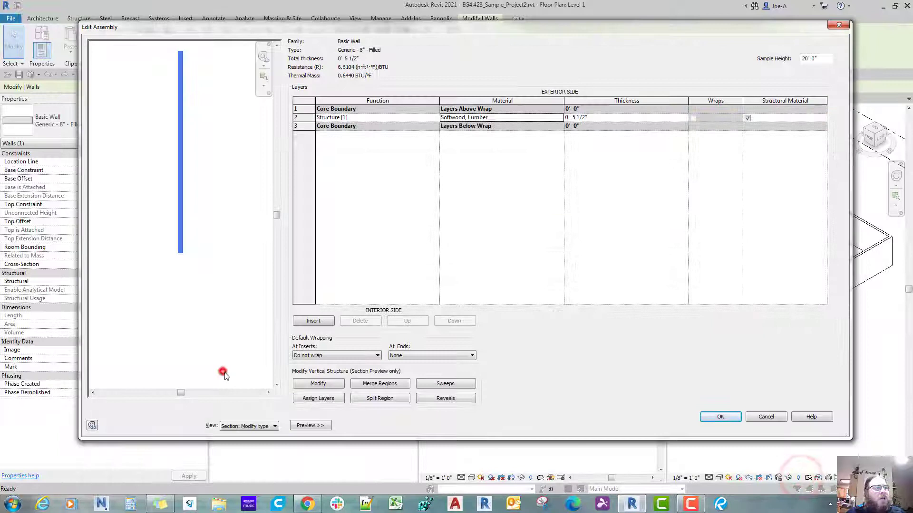
Show the wall assembly preview in floor plan view and insert a new layer on the exterior side of the core boundary.
{"action": "left_click", "coordinate": [246, 426]}
{"action": "left_click", "coordinate": [245, 436]}
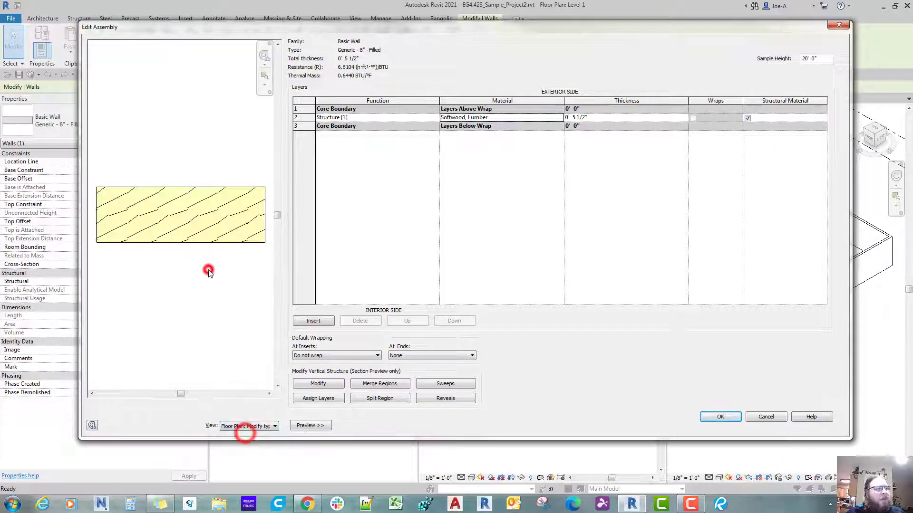
{"action": "left_click", "coordinate": [304, 118]}
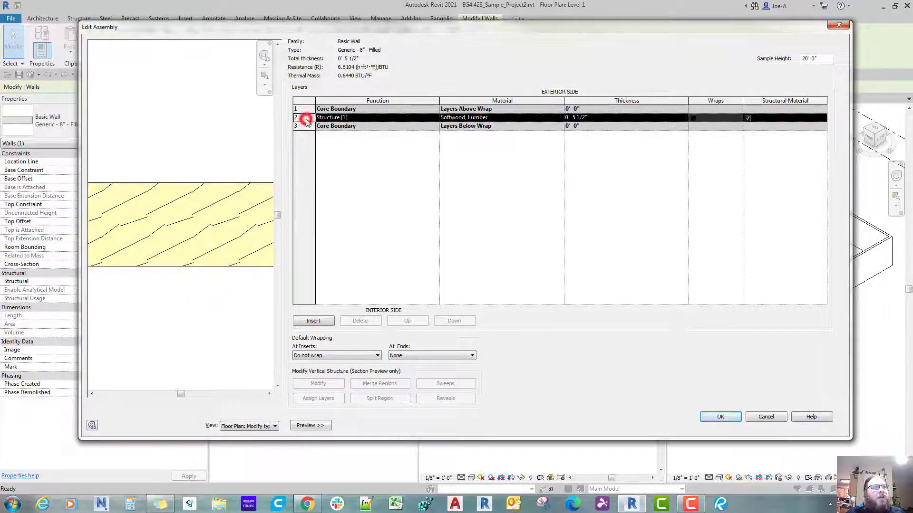
{"action": "left_click", "coordinate": [325, 322]}
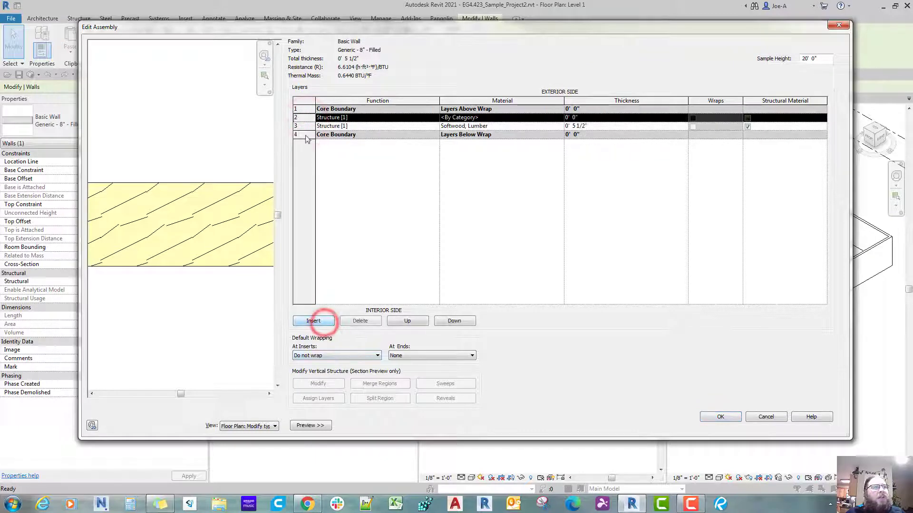
{"action": "left_click", "coordinate": [304, 118]}
{"action": "left_click", "coordinate": [410, 321]}
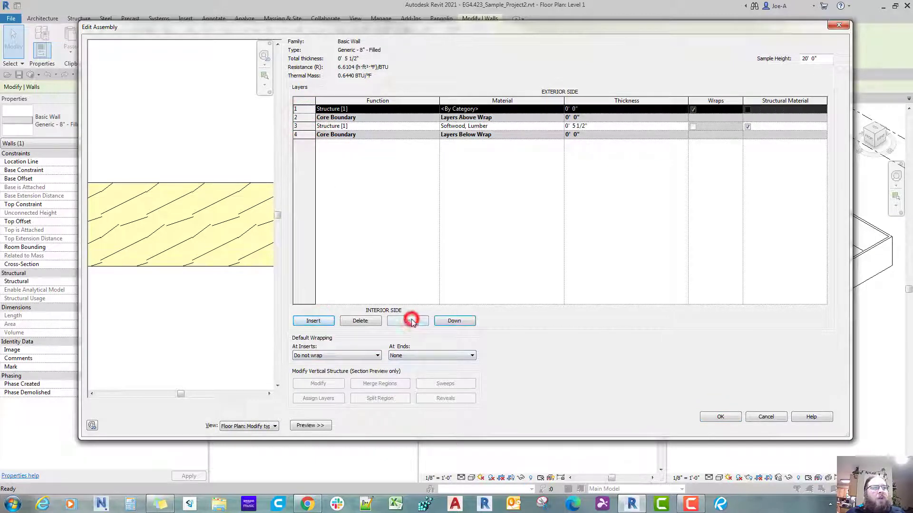
Set the new exterior layer's function to Substrate [2] and pick Plywood, Sheathing from the project materials for it.
{"action": "left_click", "coordinate": [432, 109]}
{"action": "left_click", "coordinate": [434, 109]}
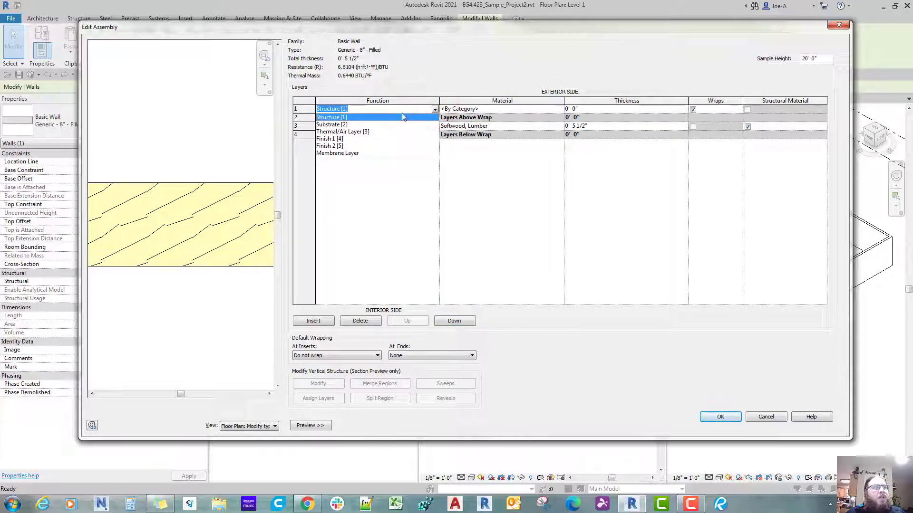
{"action": "left_click", "coordinate": [333, 125]}
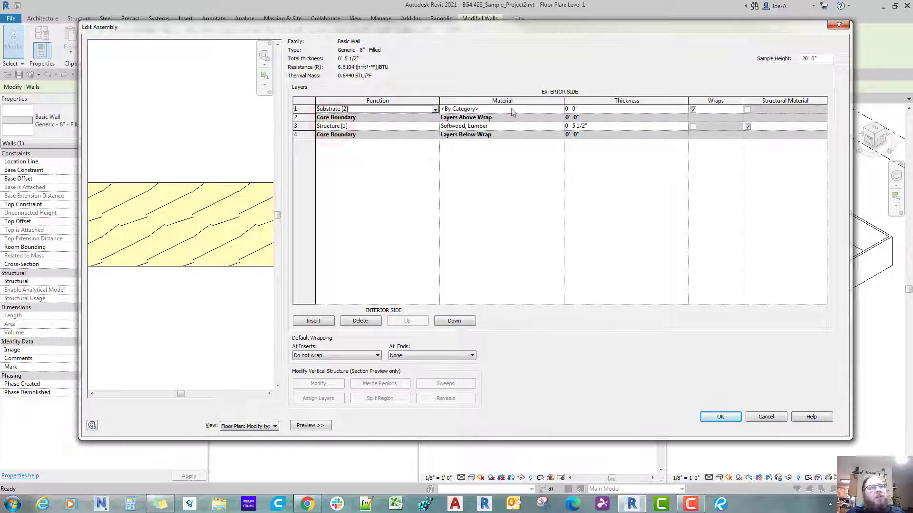
{"action": "left_click", "coordinate": [557, 109]}
{"action": "left_click", "coordinate": [560, 109]}
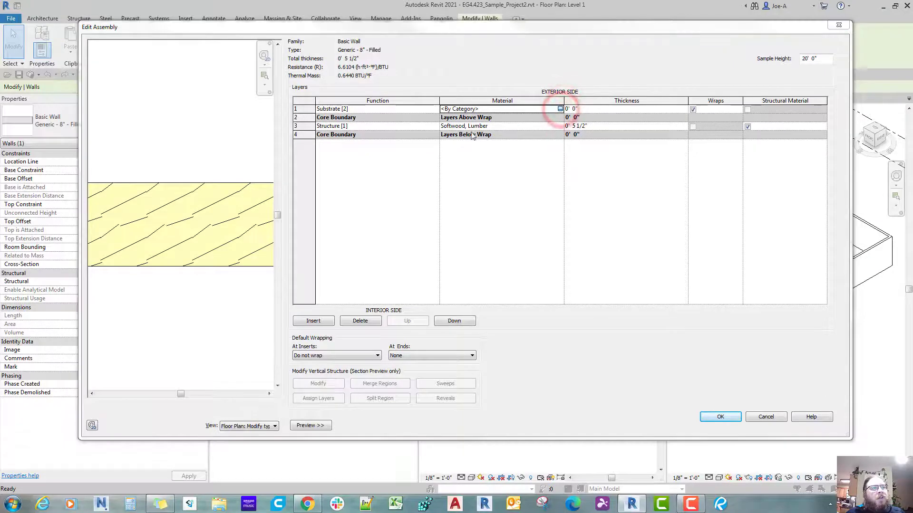
{"action": "left_click", "coordinate": [227, 193]}
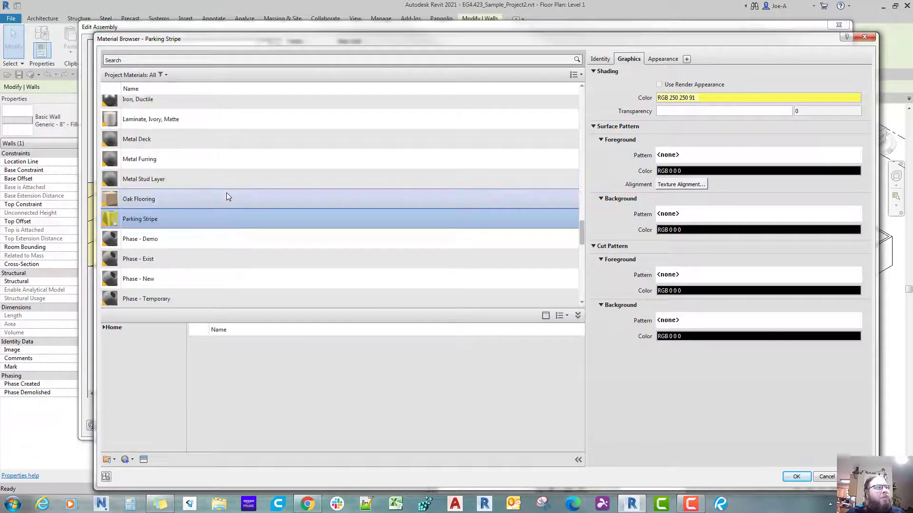
{"action": "scroll", "coordinate": [226, 199], "scroll_direction": "down", "scroll_amount": 2}
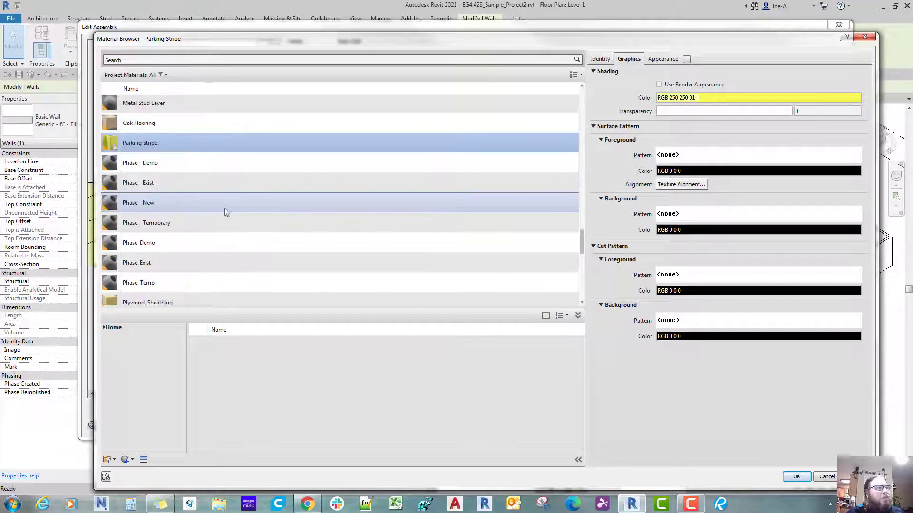
{"action": "left_click", "coordinate": [219, 264]}
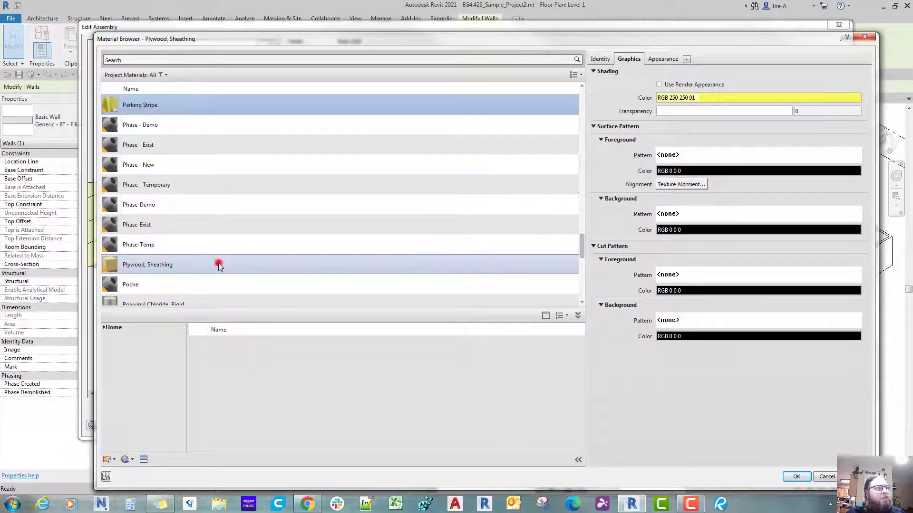
Set the foreground cut pattern of Plywood, Sheathing to Plywood and apply the material to the Substrate [2] layer.
{"action": "left_click", "coordinate": [697, 325]}
{"action": "key", "text": "Escape"}
{"action": "left_click", "coordinate": [703, 275]}
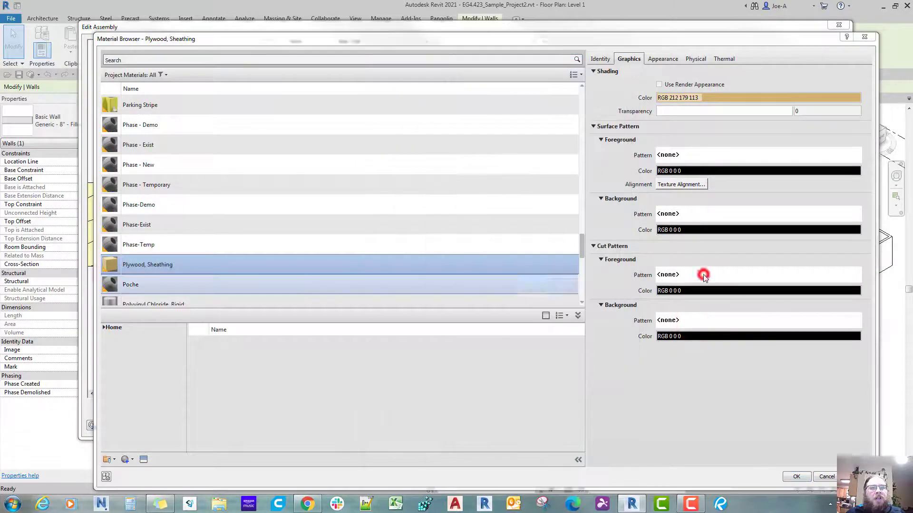
{"action": "left_click", "coordinate": [408, 388]}
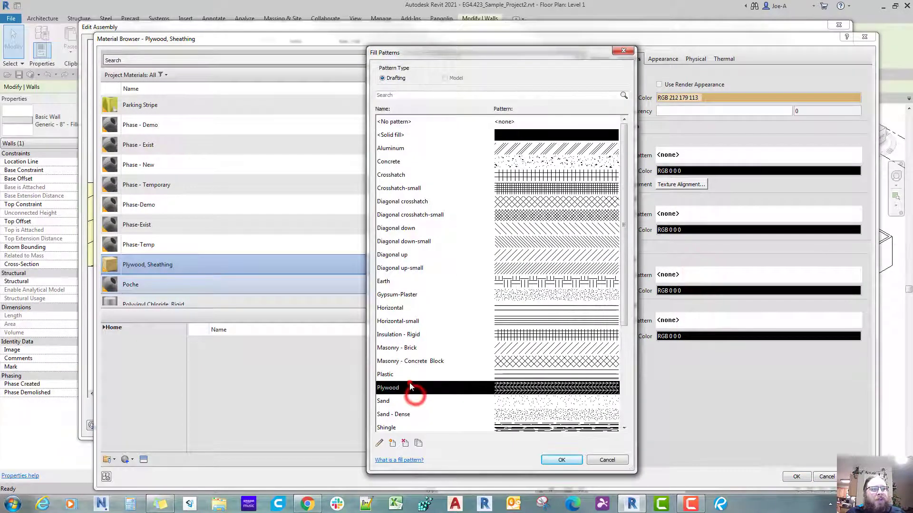
{"action": "left_click", "coordinate": [561, 459]}
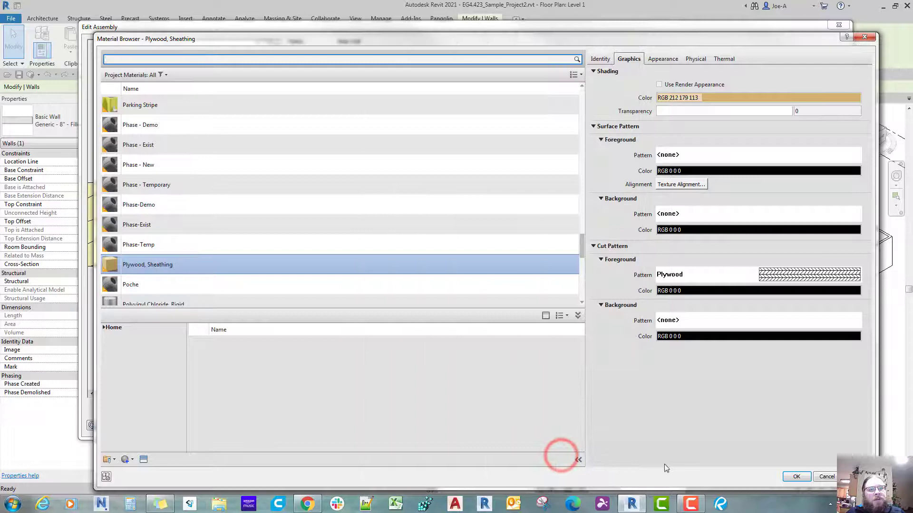
{"action": "left_click", "coordinate": [797, 477]}
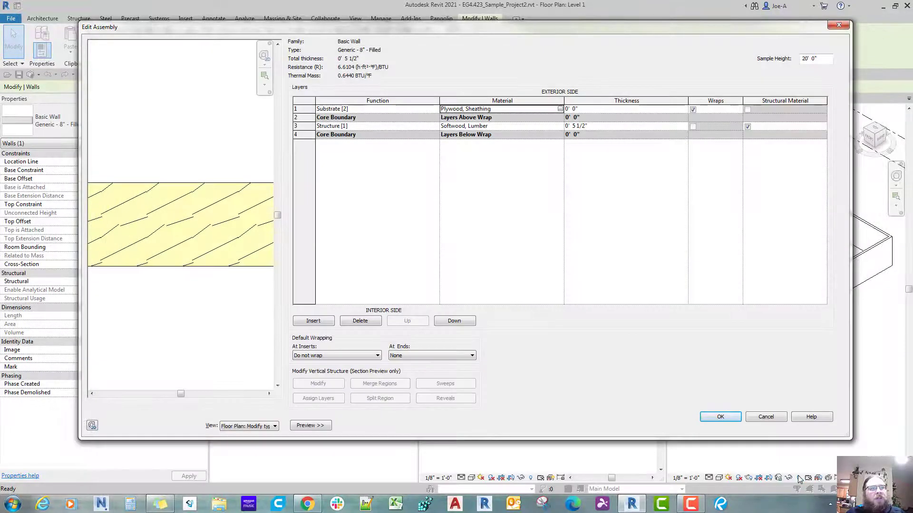
Set the thickness of the Plywood, Sheathing substrate layer to 0' 0 1/2".
{"action": "left_click", "coordinate": [582, 110]}
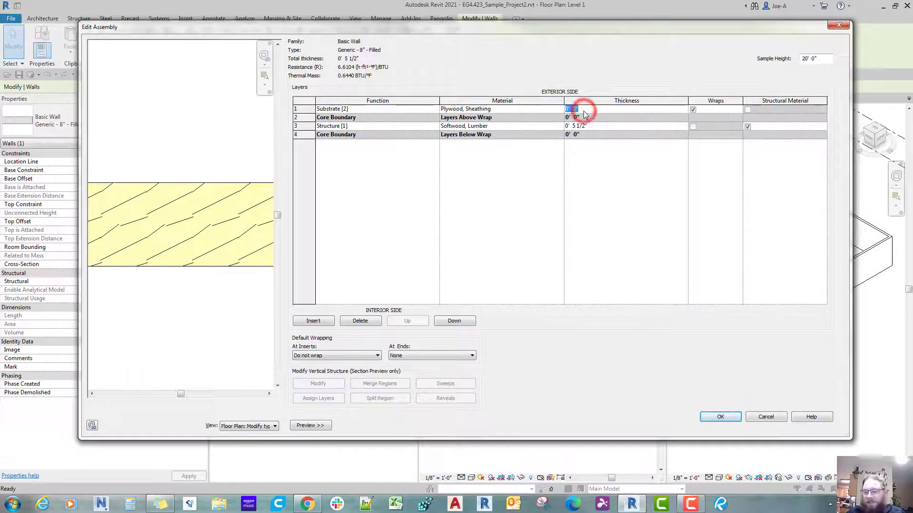
{"action": "type", "text": "0 1/2"}
{"action": "key", "text": "Tab"}
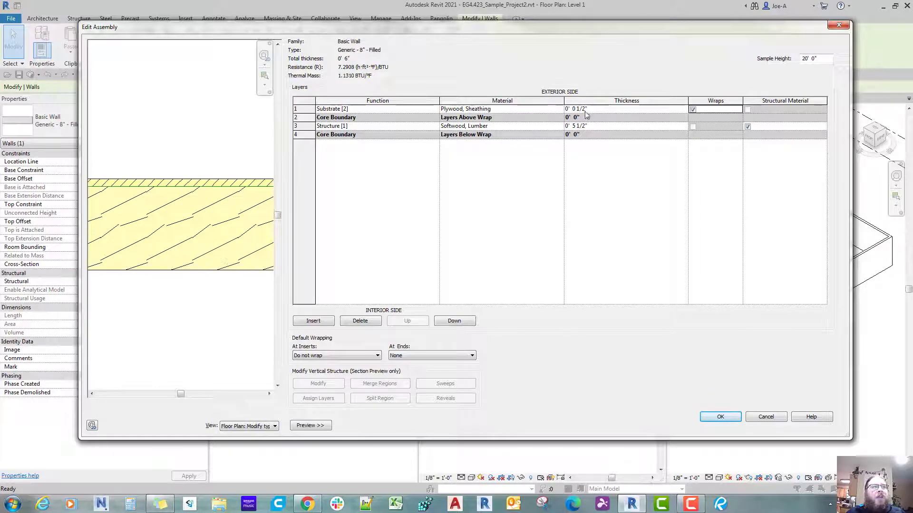
{"action": "left_click", "coordinate": [596, 110]}
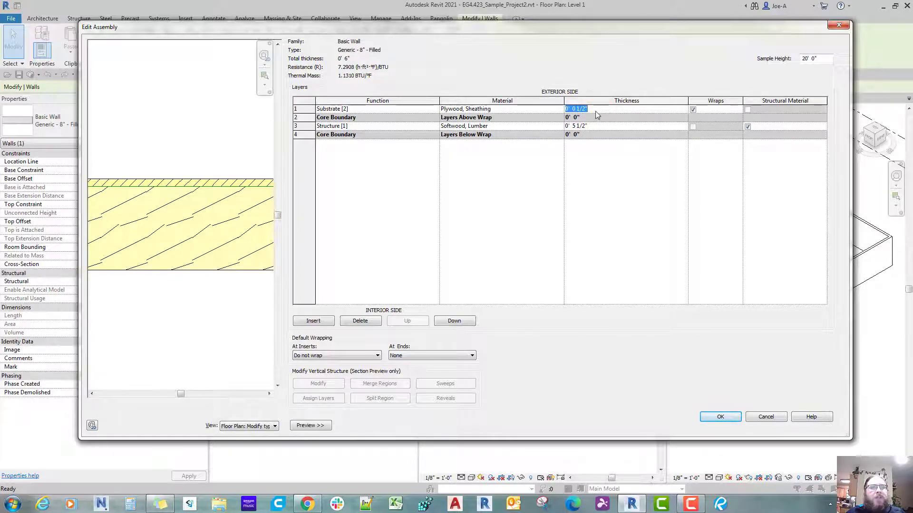
{"action": "left_click", "coordinate": [597, 110]}
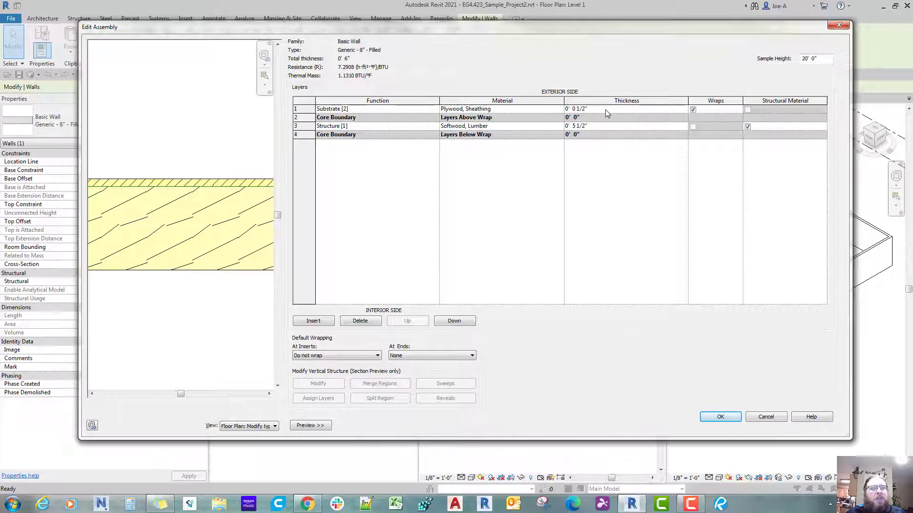
Insert a Finish 1 [4] layer on the exterior side of the plywood substrate and open its material selection.
{"action": "left_click", "coordinate": [313, 321]}
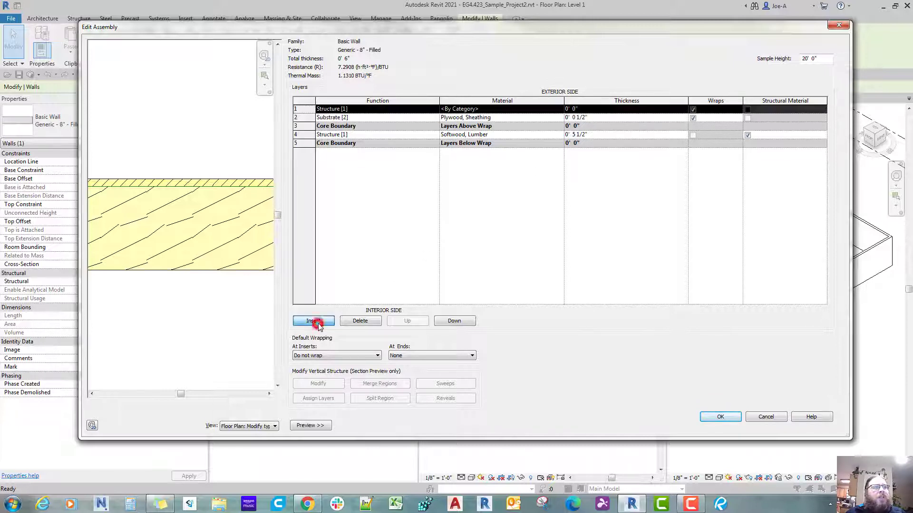
{"action": "left_click", "coordinate": [307, 111]}
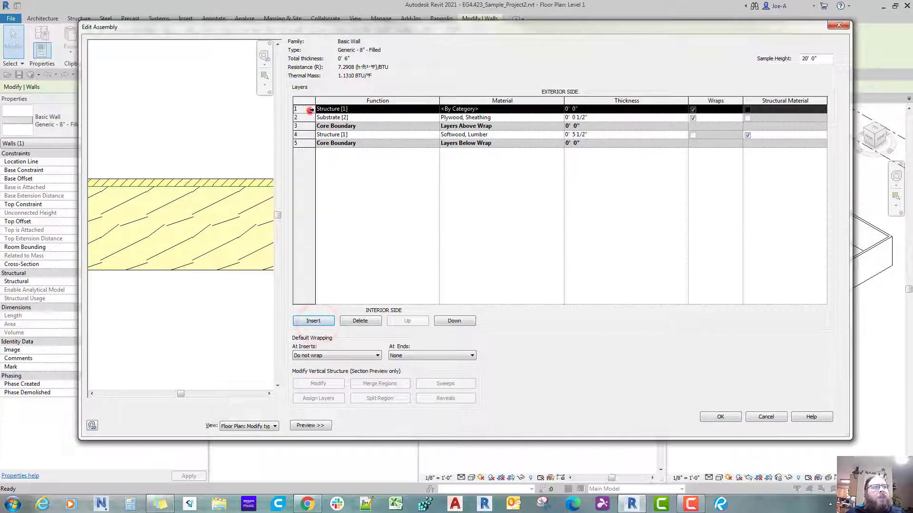
{"action": "left_click", "coordinate": [435, 109]}
{"action": "left_click", "coordinate": [336, 139]}
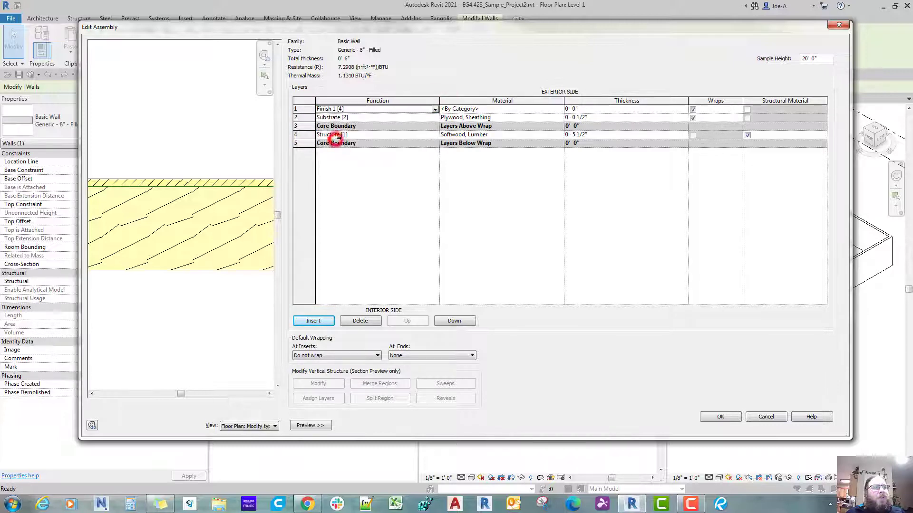
{"action": "left_click", "coordinate": [558, 110]}
{"action": "left_click", "coordinate": [560, 110]}
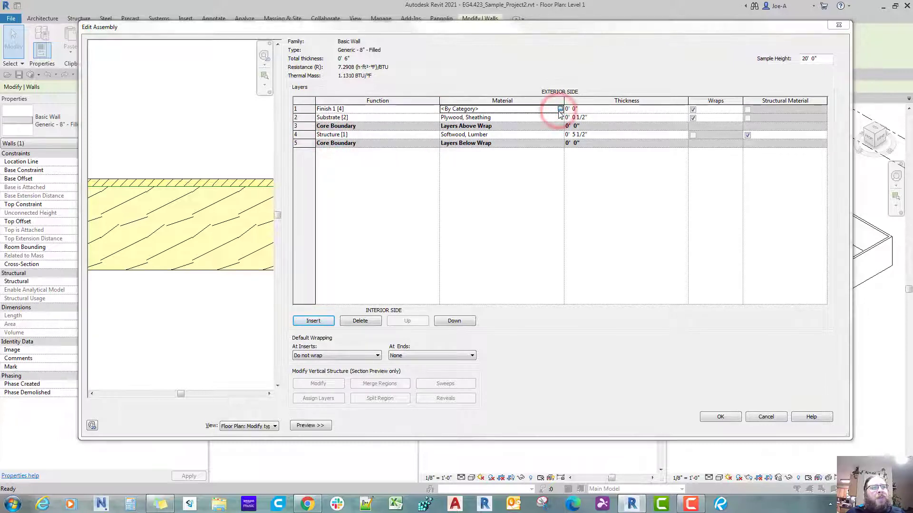
Look through the project materials for a siding material suitable for the exterior finish layer.
{"action": "left_click", "coordinate": [269, 223]}
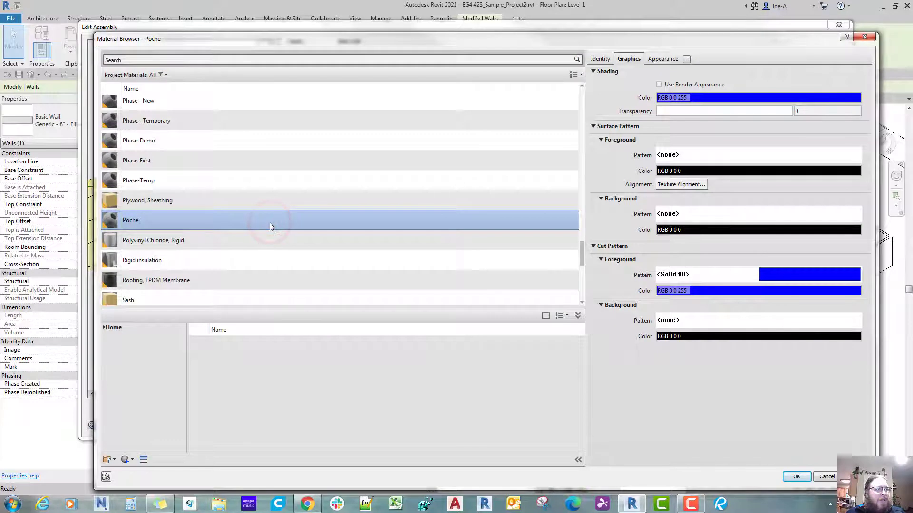
{"action": "key", "text": "s"}
{"action": "scroll", "coordinate": [270, 223], "scroll_direction": "down", "scroll_amount": 2}
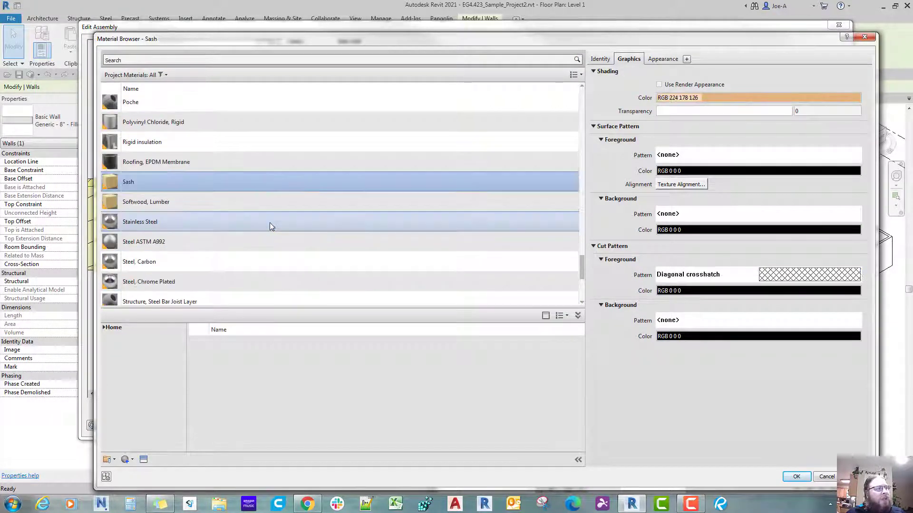
{"action": "scroll", "coordinate": [279, 216], "scroll_direction": "up", "scroll_amount": 10}
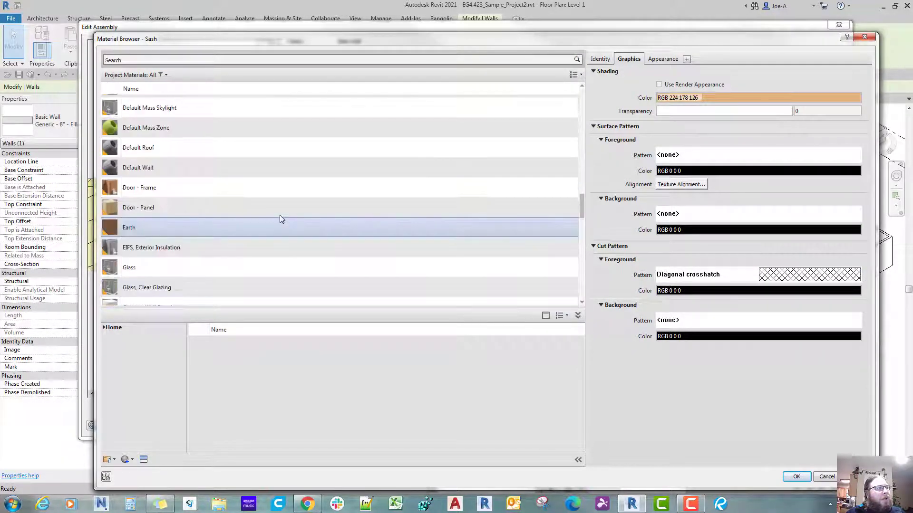
{"action": "scroll", "coordinate": [280, 216], "scroll_direction": "up", "scroll_amount": 3}
{"action": "scroll", "coordinate": [291, 211], "scroll_direction": "up", "scroll_amount": 2}
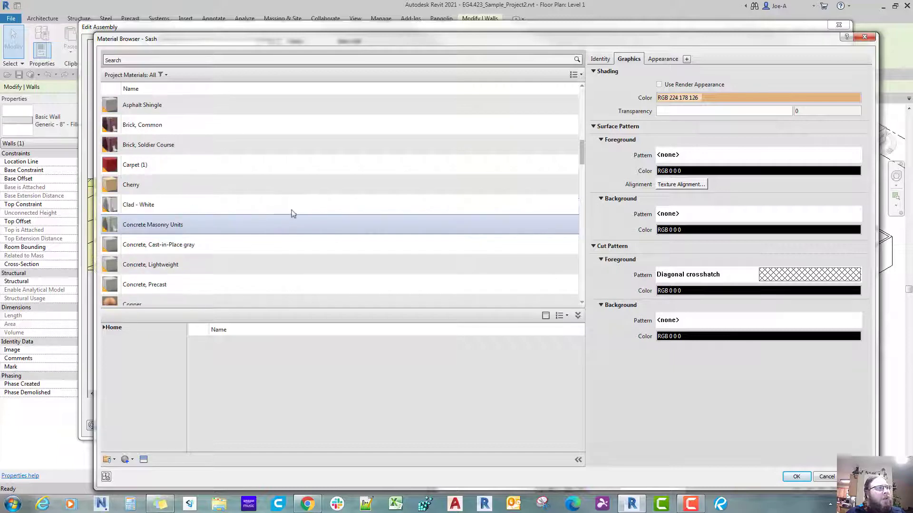
{"action": "scroll", "coordinate": [299, 208], "scroll_direction": "down", "scroll_amount": 8}
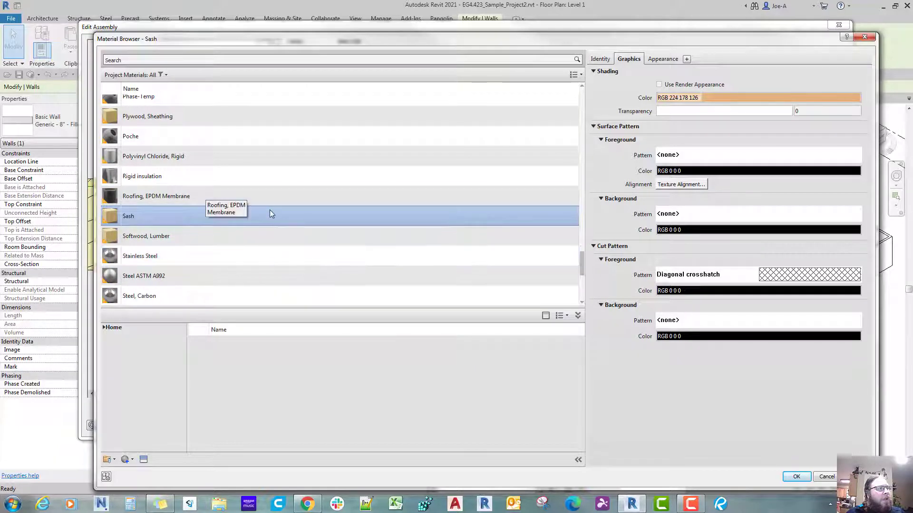
{"action": "scroll", "coordinate": [269, 210], "scroll_direction": "up", "scroll_amount": 1}
{"action": "scroll", "coordinate": [270, 209], "scroll_direction": "down", "scroll_amount": 3}
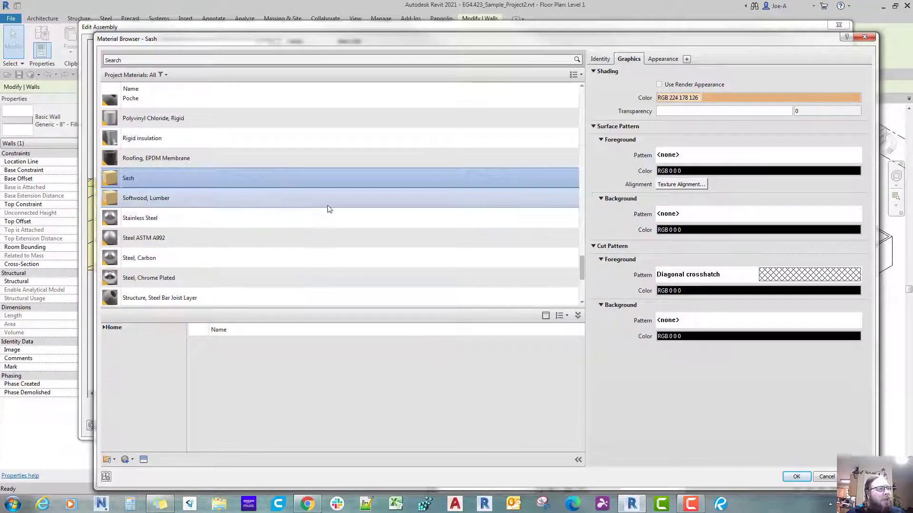
{"action": "scroll", "coordinate": [345, 208], "scroll_direction": "down", "scroll_amount": 2}
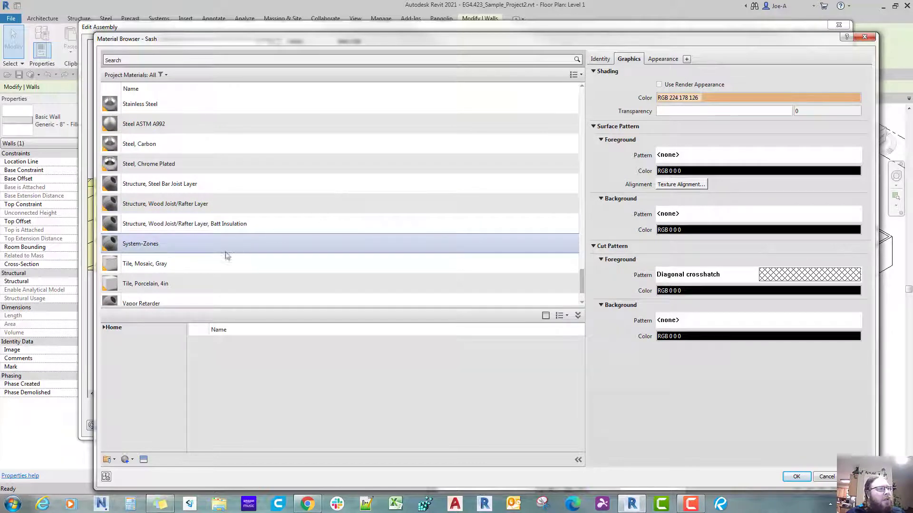
{"action": "scroll", "coordinate": [224, 257], "scroll_direction": "down", "scroll_amount": 1}
{"action": "scroll", "coordinate": [224, 257], "scroll_direction": "up", "scroll_amount": 3}
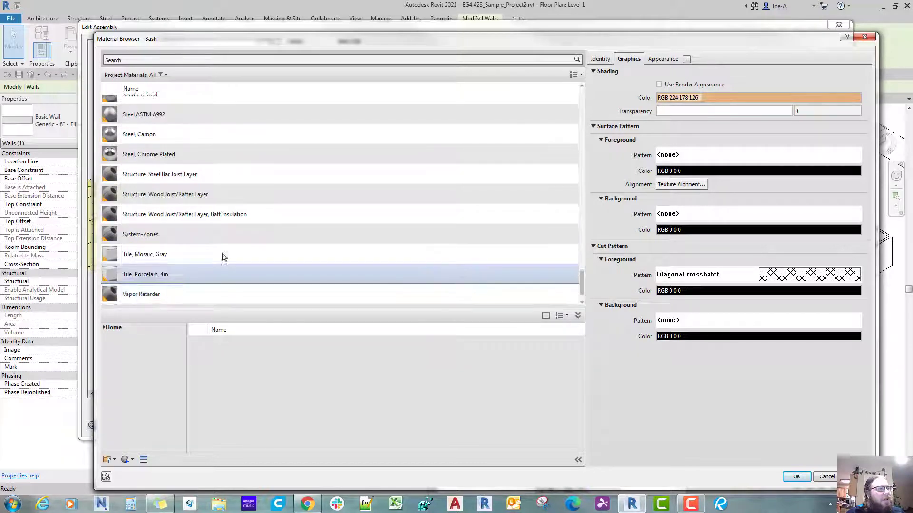
{"action": "scroll", "coordinate": [222, 253], "scroll_direction": "up", "scroll_amount": 4}
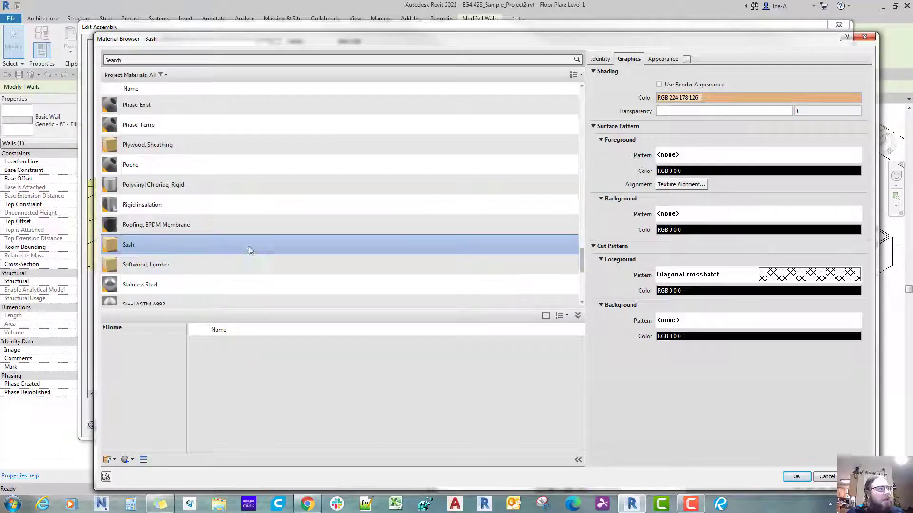
{"action": "scroll", "coordinate": [284, 239], "scroll_direction": "up", "scroll_amount": 15}
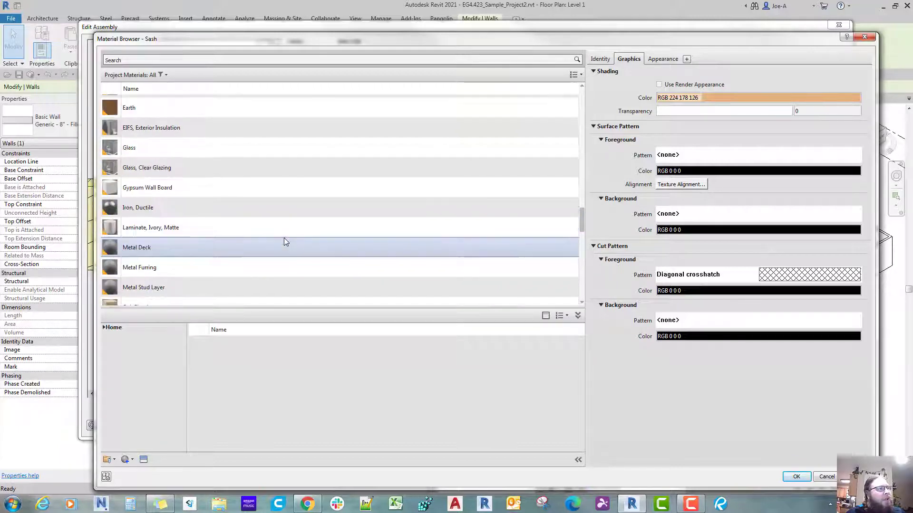
{"action": "scroll", "coordinate": [285, 241], "scroll_direction": "up", "scroll_amount": 10}
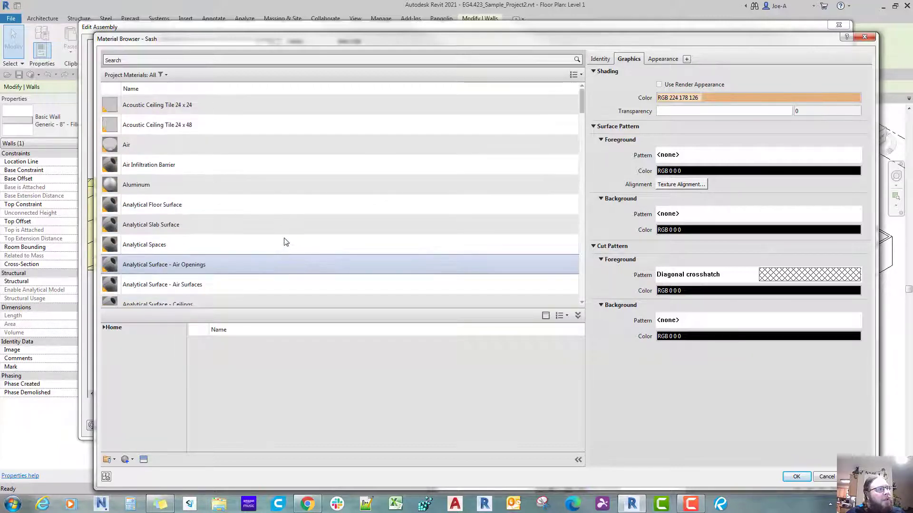
{"action": "scroll", "coordinate": [286, 242], "scroll_direction": "down", "scroll_amount": 8}
Search the materials for "sid", inspect the library material Siding, Clapboard, and clear the search.
{"action": "left_click", "coordinate": [208, 58]}
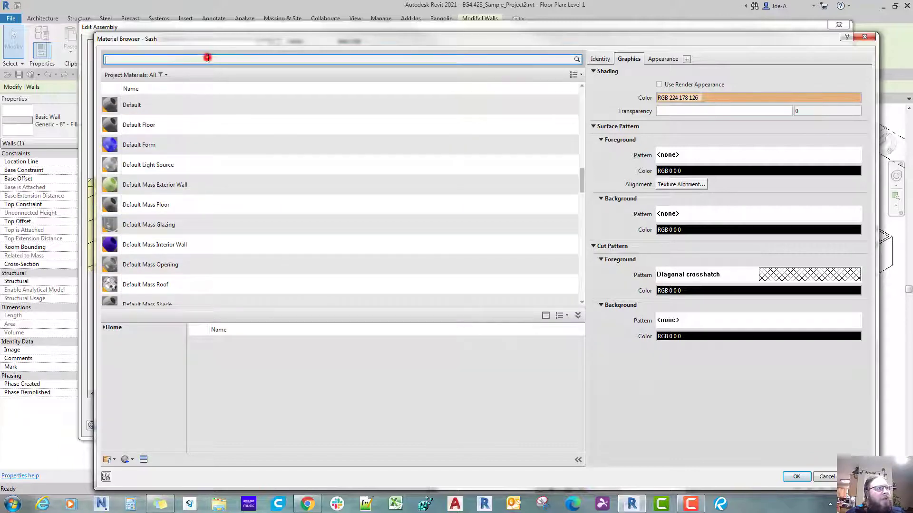
{"action": "type", "text": "sid"}
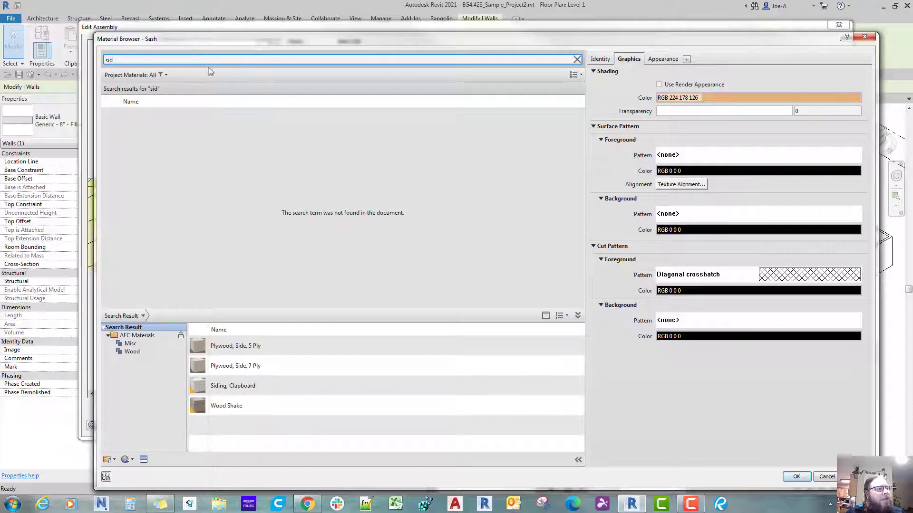
{"action": "left_click", "coordinate": [247, 387]}
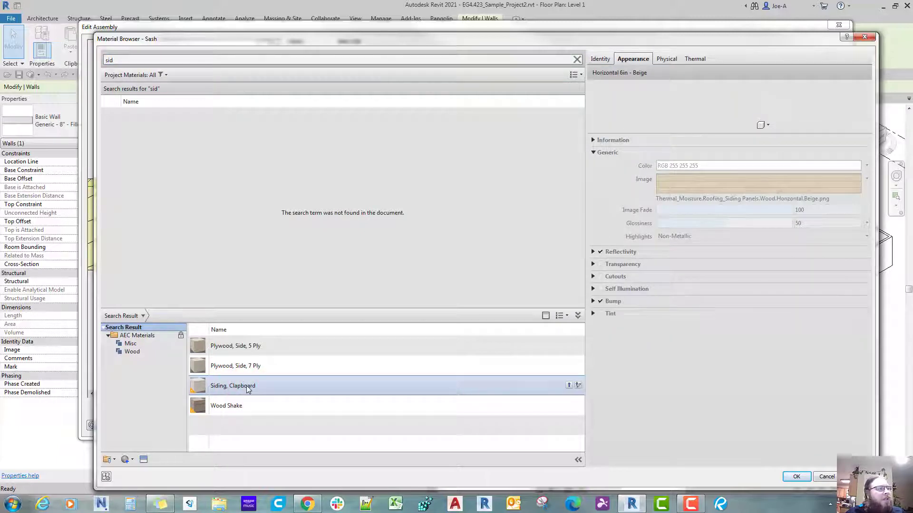
{"action": "left_click", "coordinate": [124, 60]}
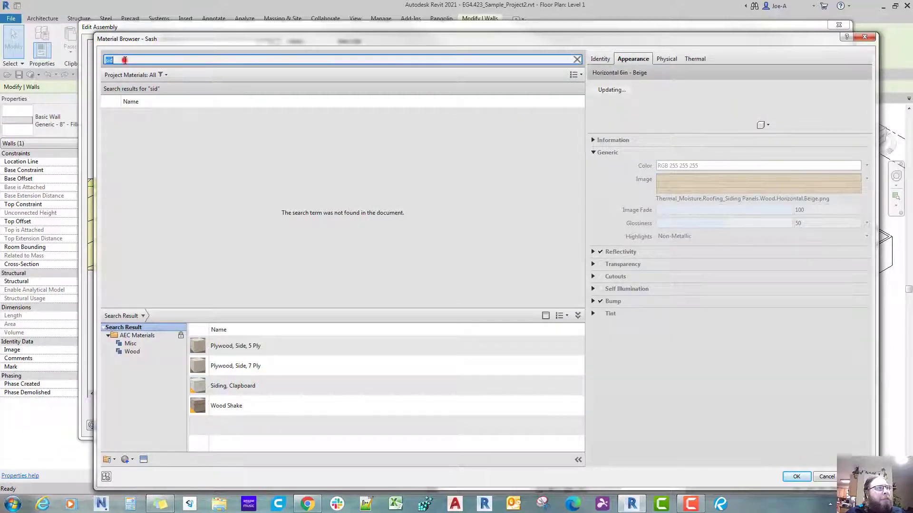
{"action": "key", "text": "BackSpace"}
{"action": "key", "text": "BackSpace"}
{"action": "key", "text": "BackSpace"}
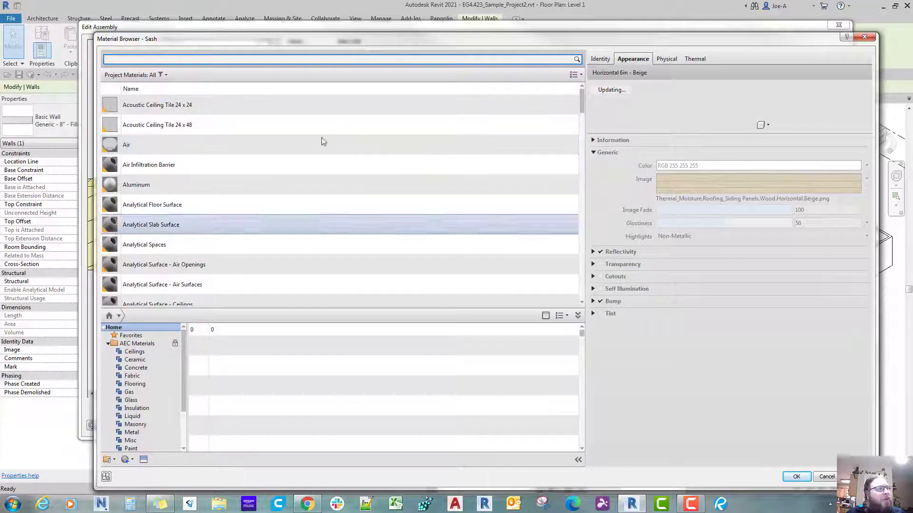
Create a new project material and name it 6" Lap Siding.
{"action": "left_click", "coordinate": [170, 247]}
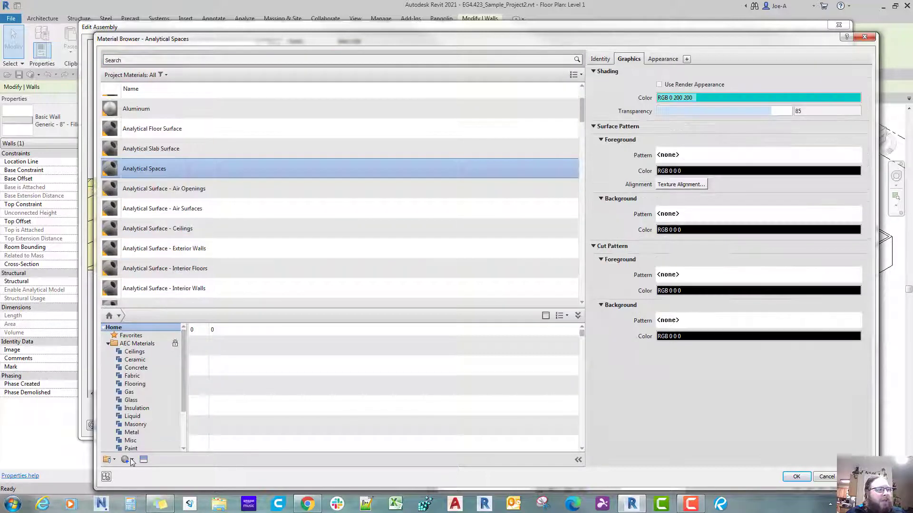
{"action": "left_click", "coordinate": [132, 460]}
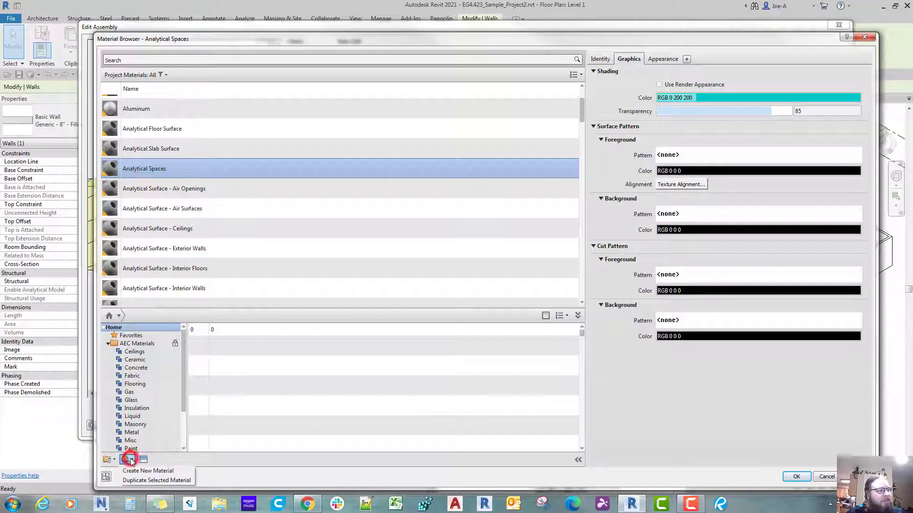
{"action": "left_click", "coordinate": [140, 471]}
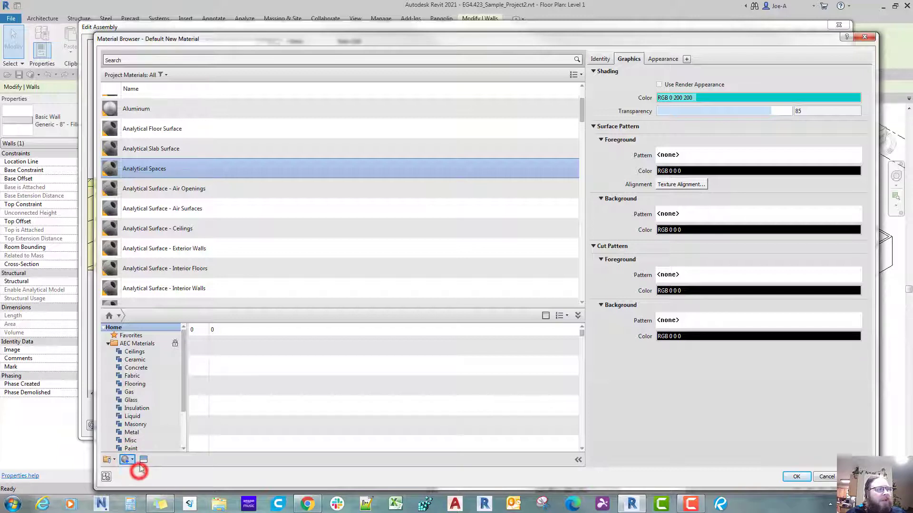
{"action": "right_click", "coordinate": [170, 205]}
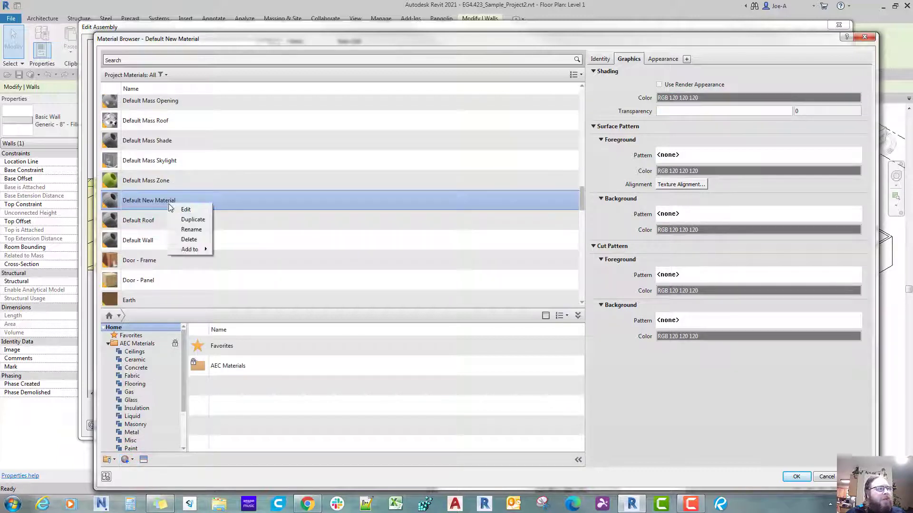
{"action": "left_click", "coordinate": [192, 230]}
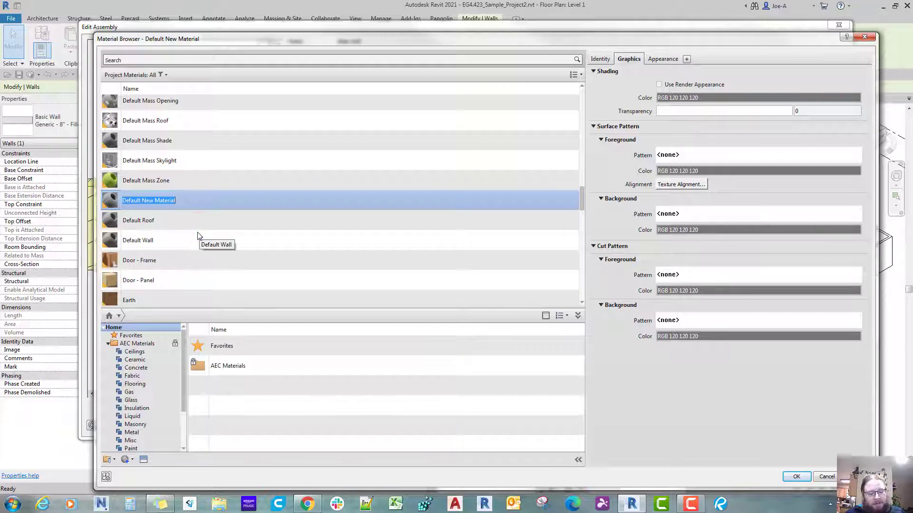
{"action": "type", "text": "6\" Lap Siding"}
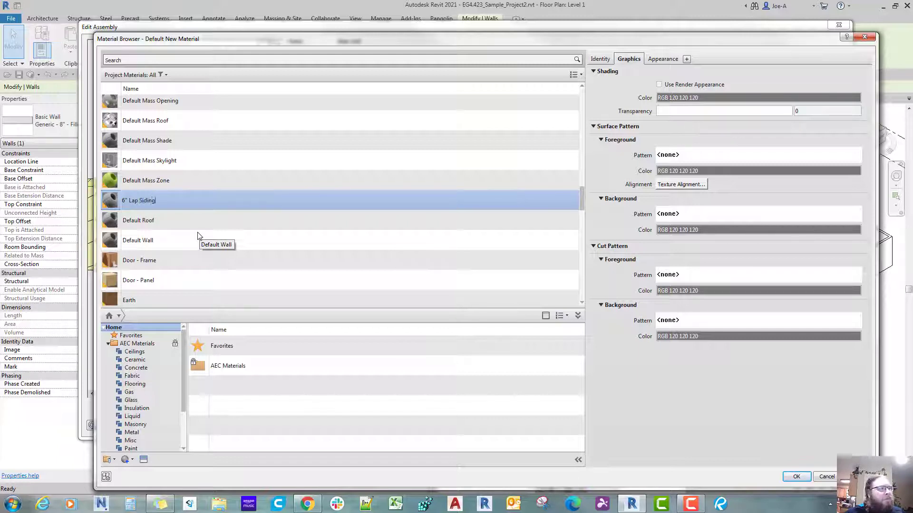
{"action": "key", "text": "Return"}
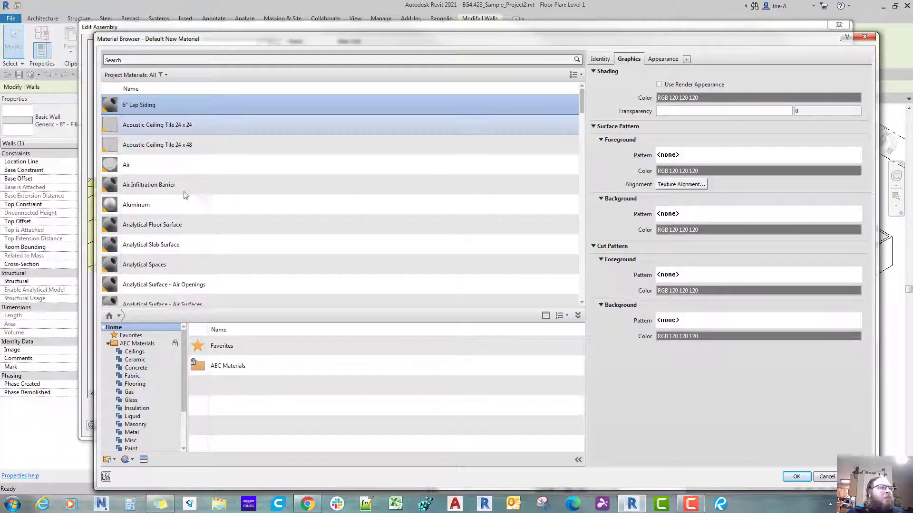
Rename the new lap siding material as Siding - 6" Lap.
{"action": "right_click", "coordinate": [159, 115]}
{"action": "left_click", "coordinate": [179, 139]}
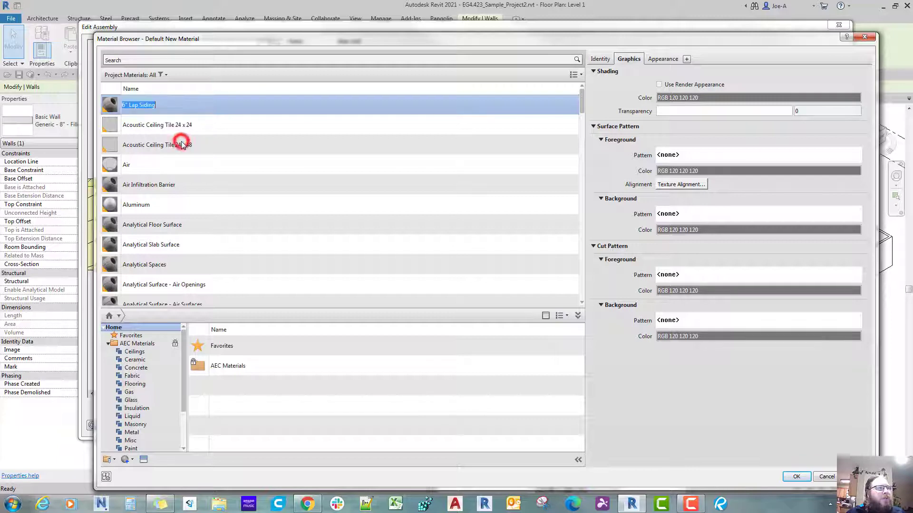
{"action": "type", "text": "Siding - 6\" Lap"}
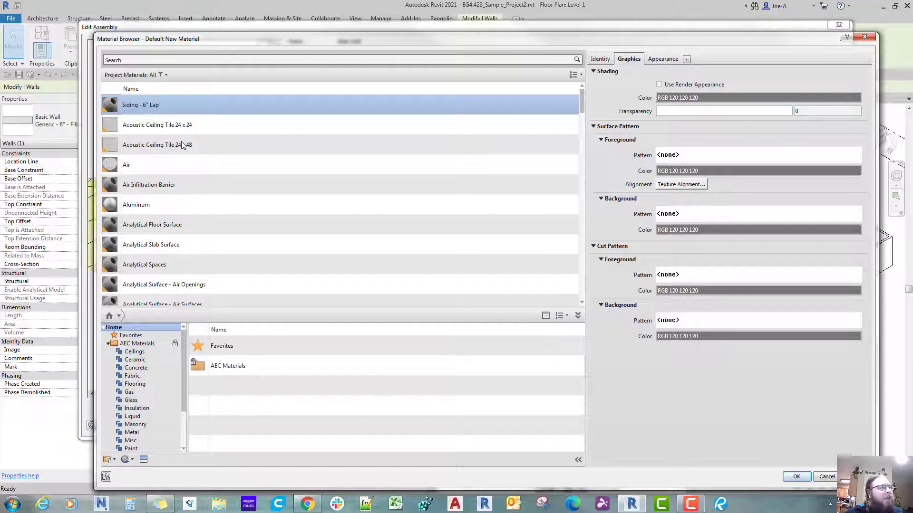
{"action": "key", "text": "Return"}
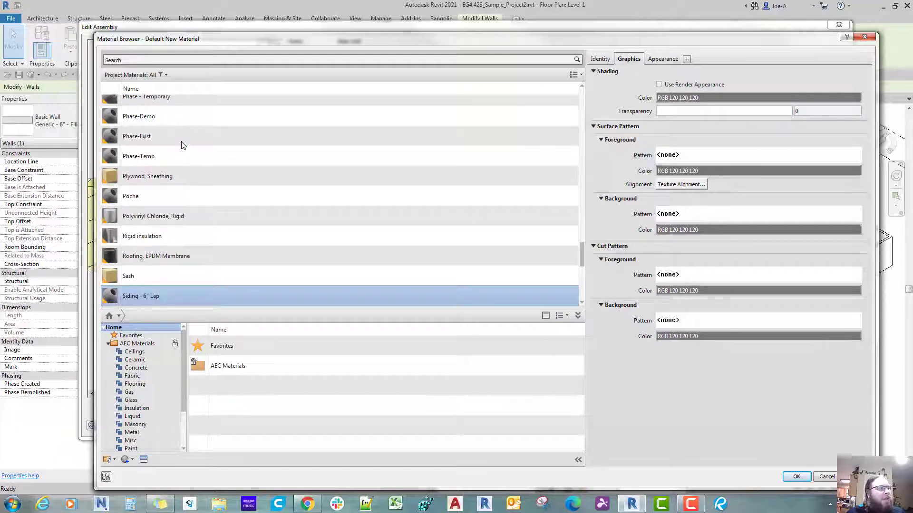
{"action": "scroll", "coordinate": [183, 145], "scroll_direction": "down", "scroll_amount": 2}
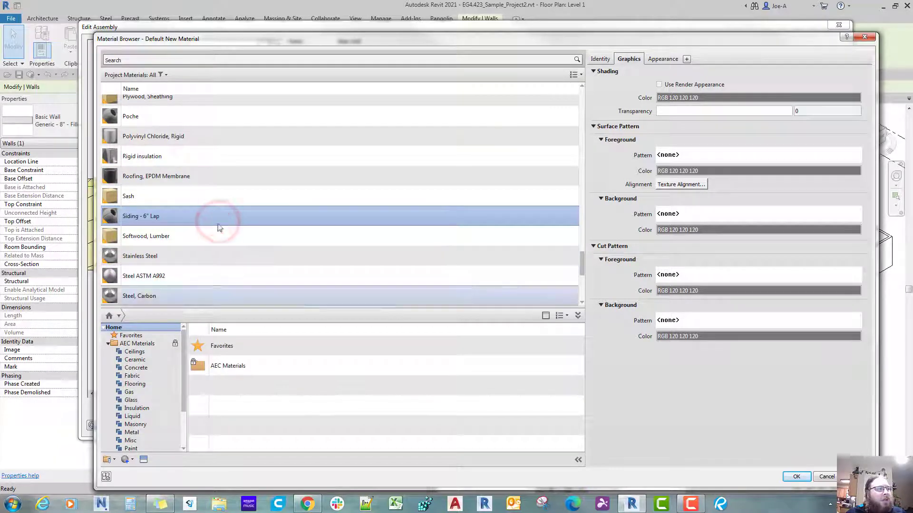
Apply the Clapboards - Wood - 6" asset from the Appearance Library's Siding category to the Siding - 6" Lap material.
{"action": "left_click_drag", "start_coordinate": [184, 403], "coordinate": [183, 426]}
{"action": "left_click", "coordinate": [142, 459]}
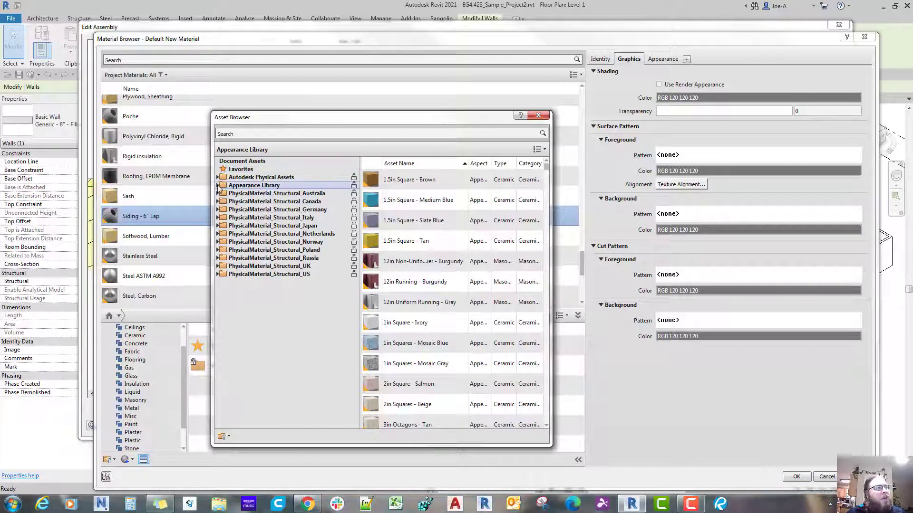
{"action": "left_click", "coordinate": [218, 185]}
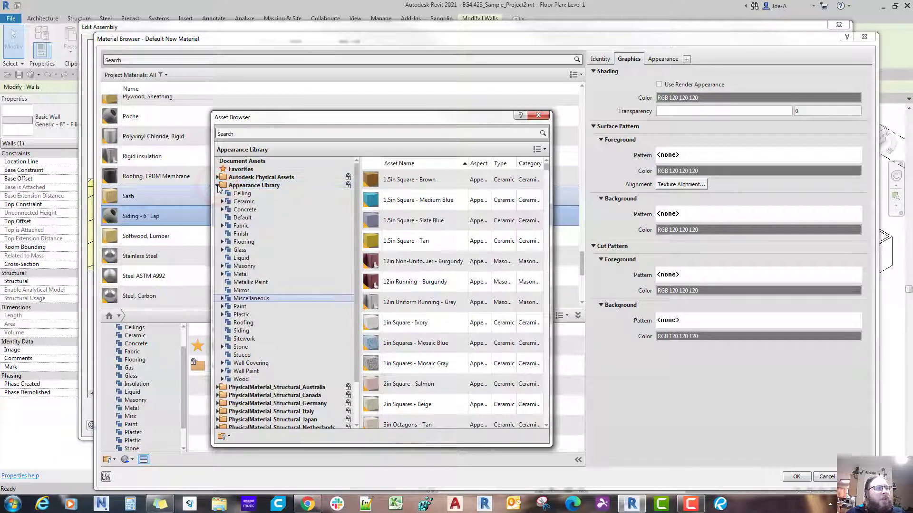
{"action": "left_click", "coordinate": [538, 119]}
{"action": "left_click", "coordinate": [142, 224]}
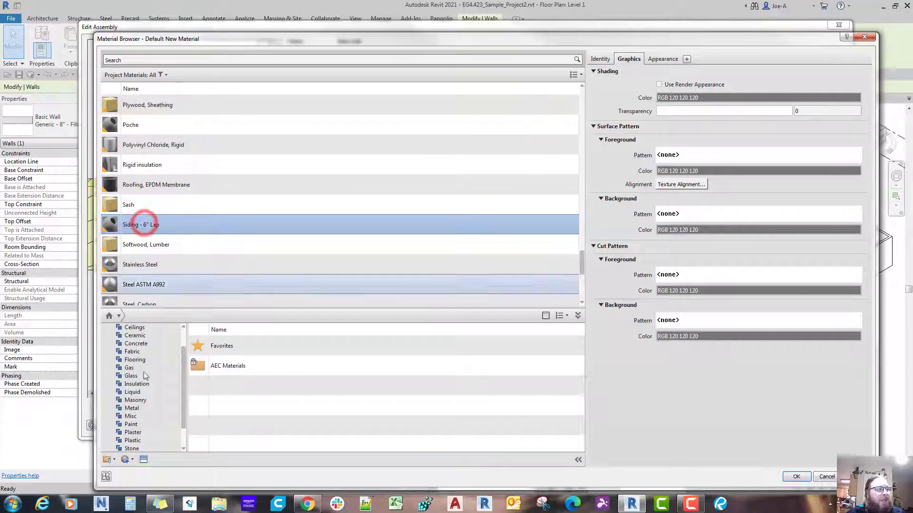
{"action": "left_click", "coordinate": [131, 460]}
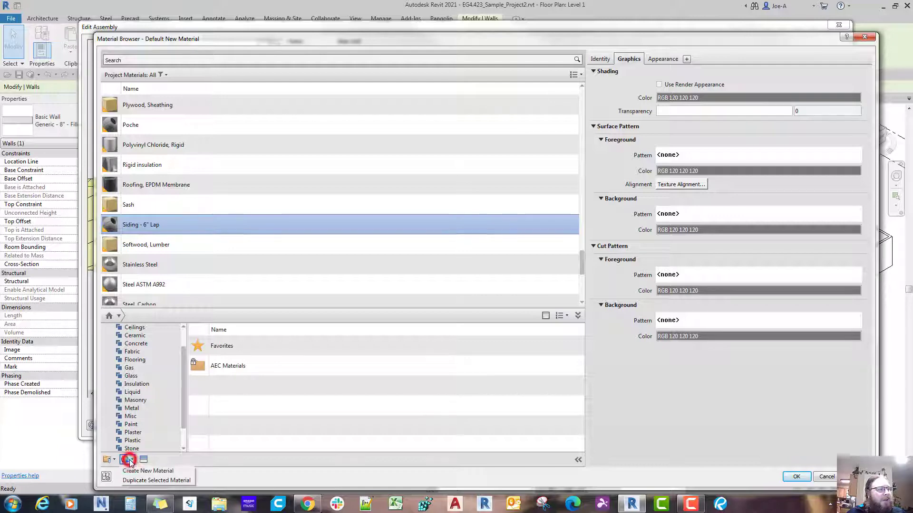
{"action": "left_click", "coordinate": [144, 460]}
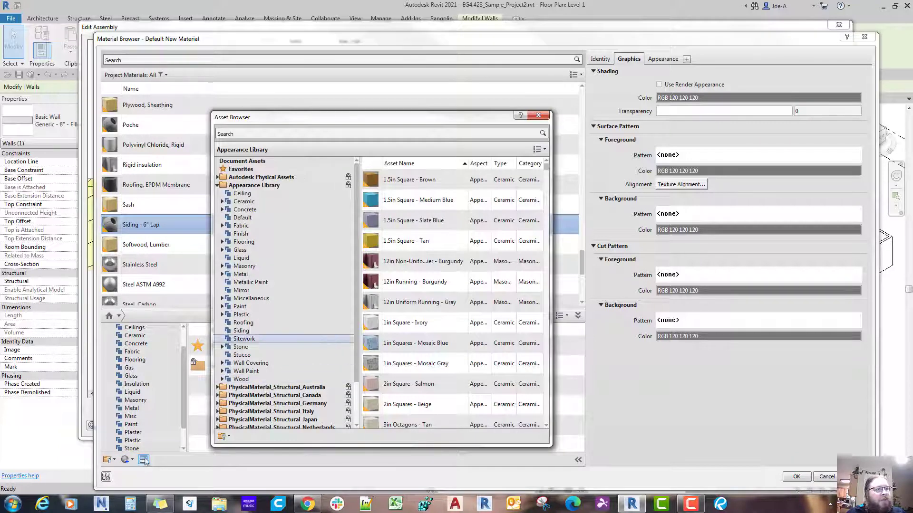
{"action": "left_click", "coordinate": [244, 332]}
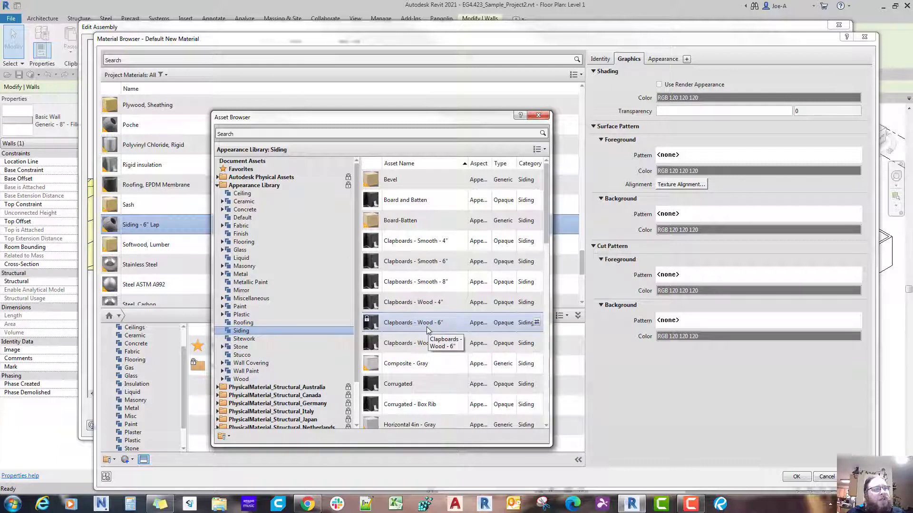
{"action": "left_click", "coordinate": [536, 324]}
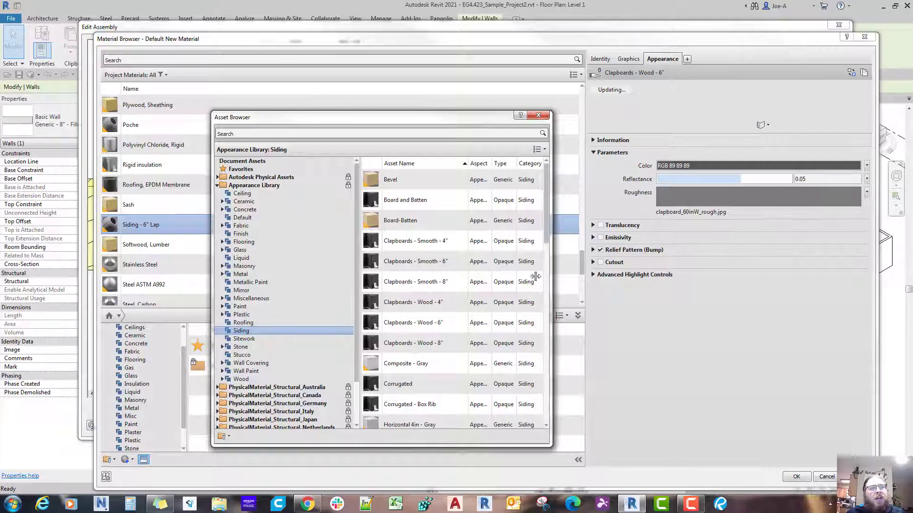
{"action": "left_click", "coordinate": [538, 116]}
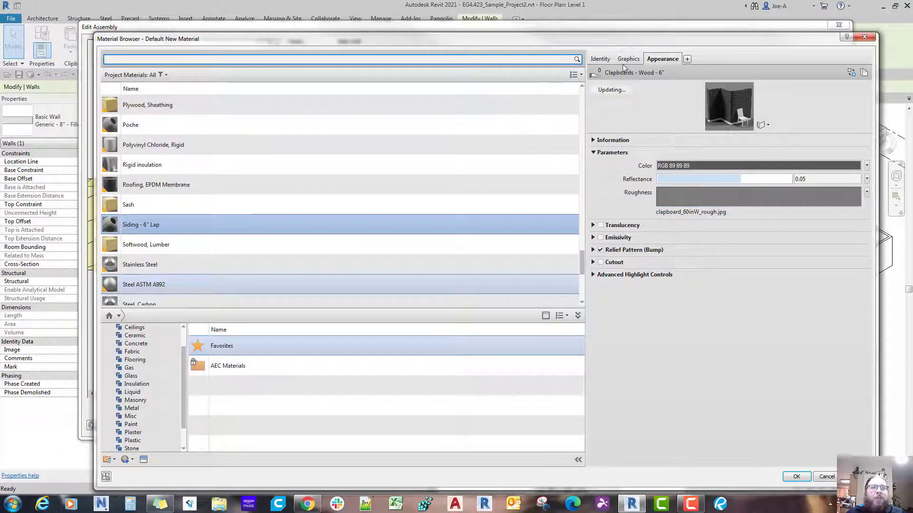
Set the lap siding material's cut background pattern to solid fill in gray RGB 192-192-192.
{"action": "left_click", "coordinate": [628, 59]}
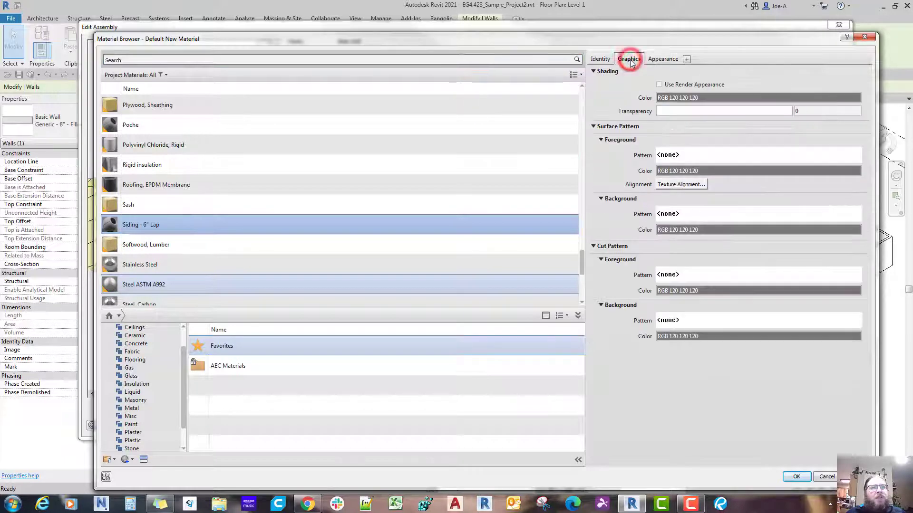
{"action": "left_click", "coordinate": [707, 326]}
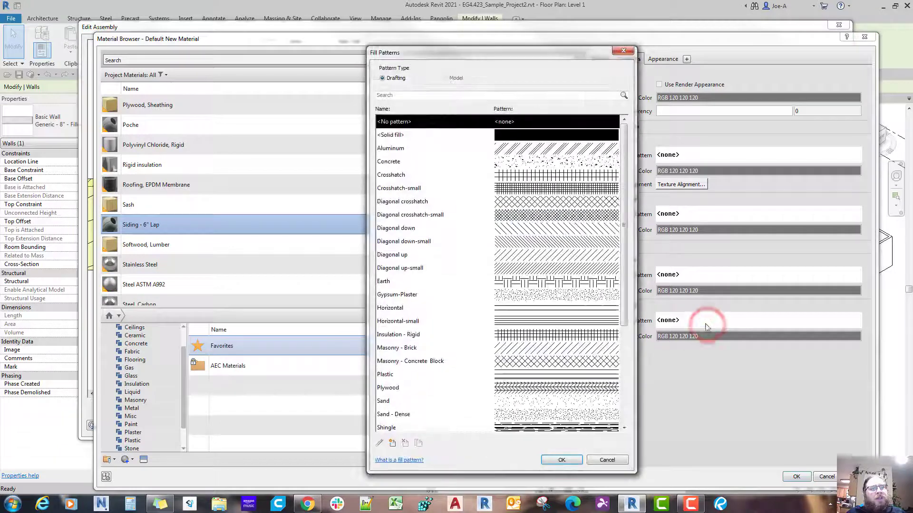
{"action": "left_click", "coordinate": [505, 135]}
{"action": "left_click", "coordinate": [546, 460]}
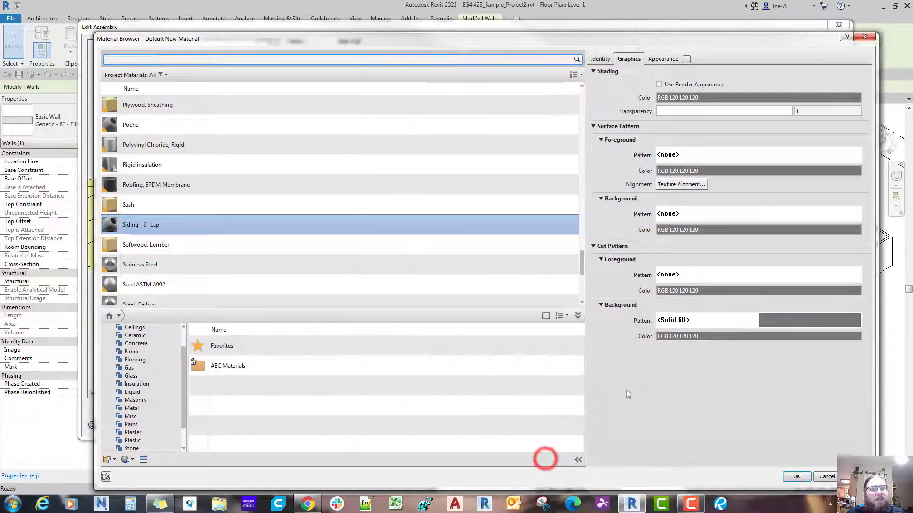
{"action": "left_click", "coordinate": [688, 336]}
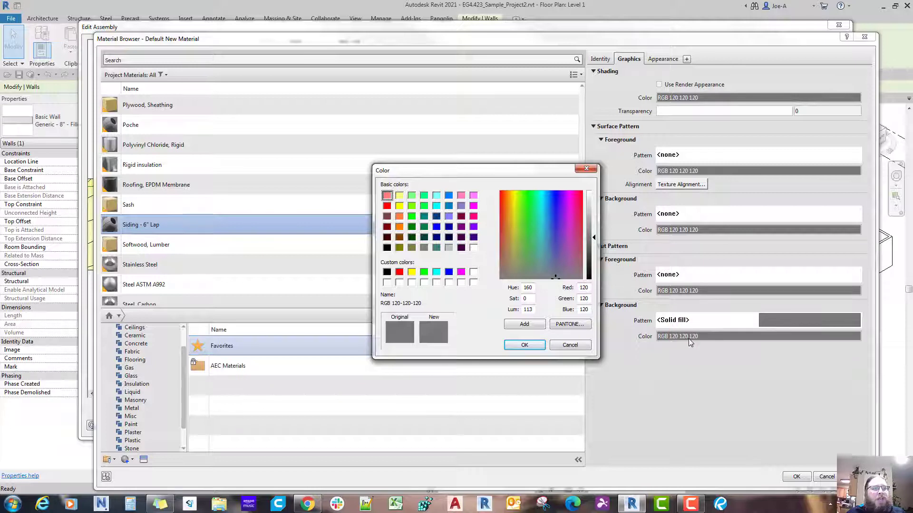
{"action": "left_click", "coordinate": [449, 248]}
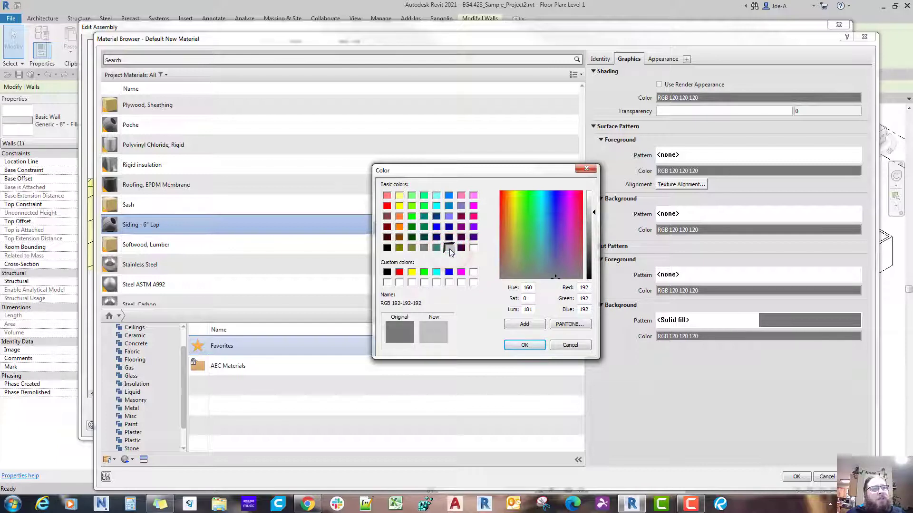
{"action": "left_click", "coordinate": [524, 345]}
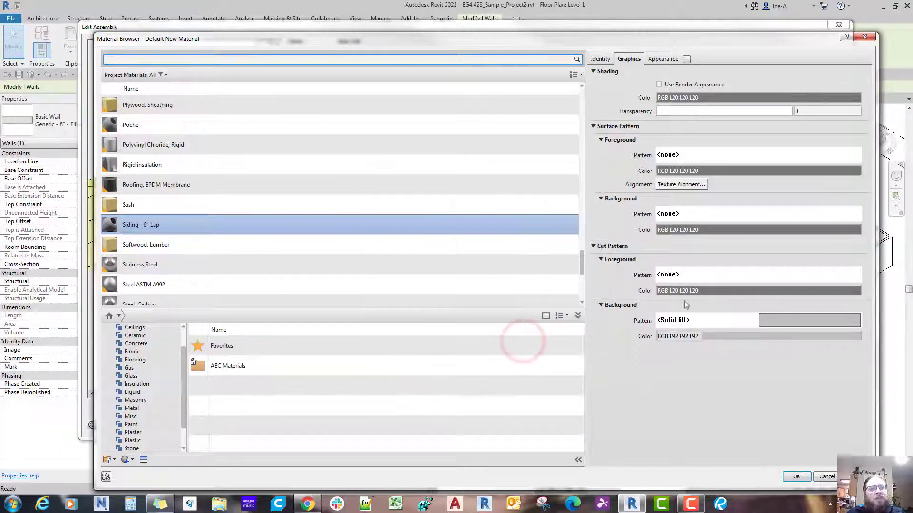
Set the lap siding's cut foreground pattern color to black, RGB 0-0-0.
{"action": "left_click", "coordinate": [720, 292]}
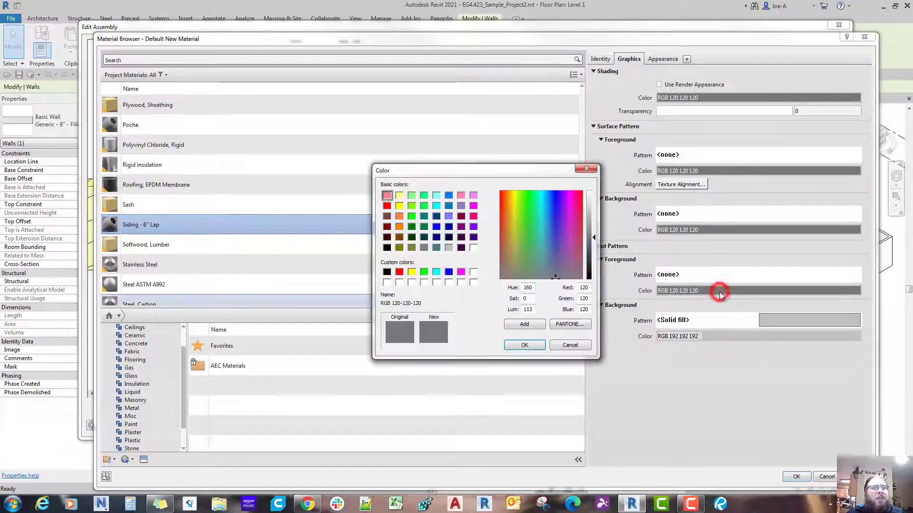
{"action": "left_click", "coordinate": [387, 272]}
{"action": "left_click", "coordinate": [524, 345]}
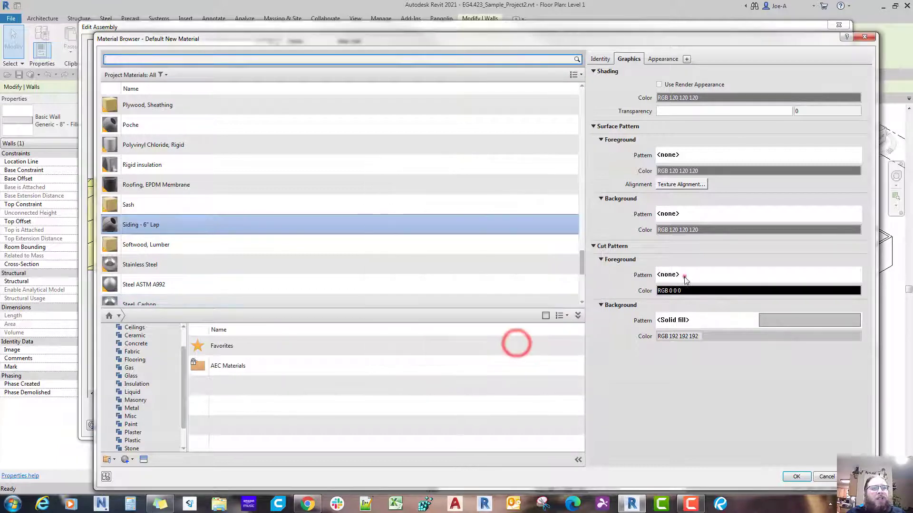
Look through the drafting fill patterns for the siding's cut foreground, keeping No pattern.
{"action": "left_click", "coordinate": [684, 276]}
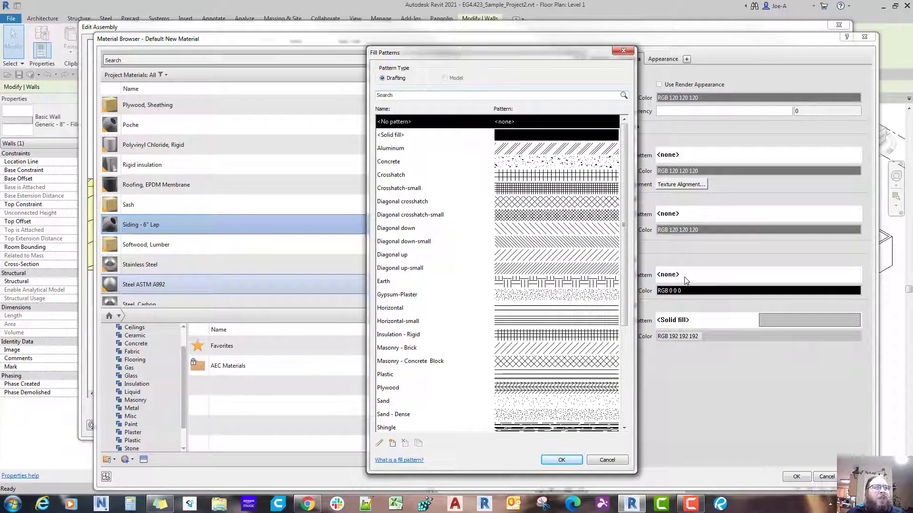
{"action": "scroll", "coordinate": [684, 280], "scroll_direction": "down", "scroll_amount": 5}
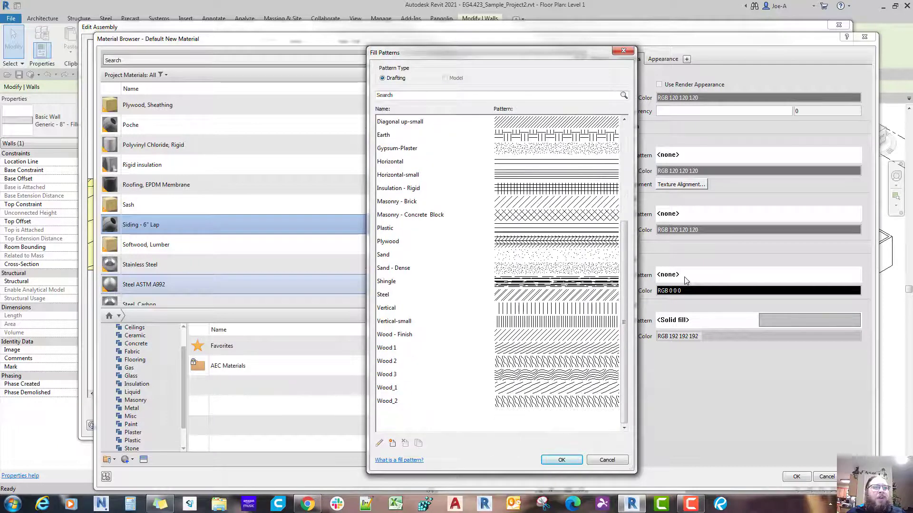
{"action": "scroll", "coordinate": [675, 276], "scroll_direction": "up", "scroll_amount": 5}
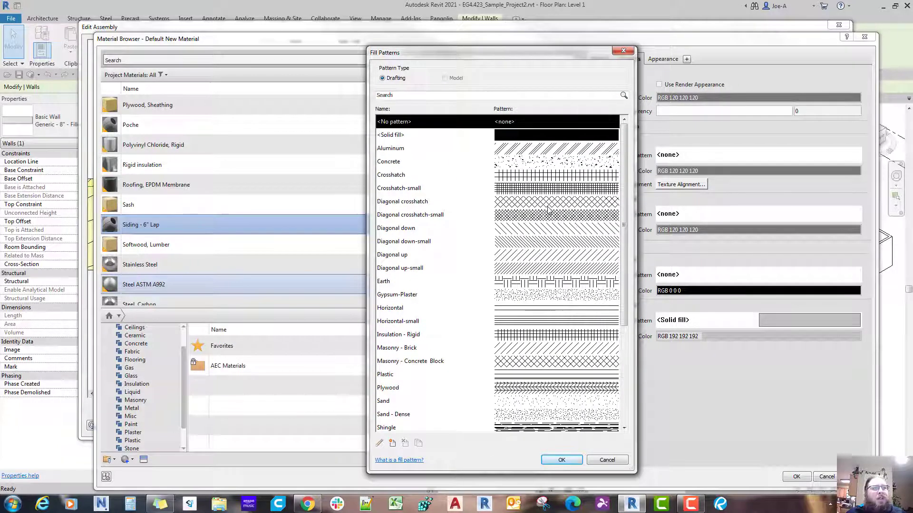
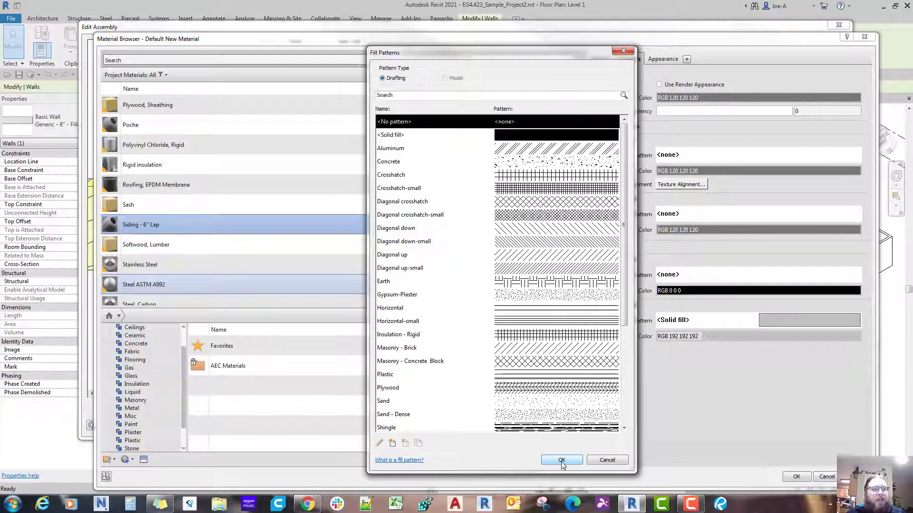
{"action": "left_click", "coordinate": [562, 461]}
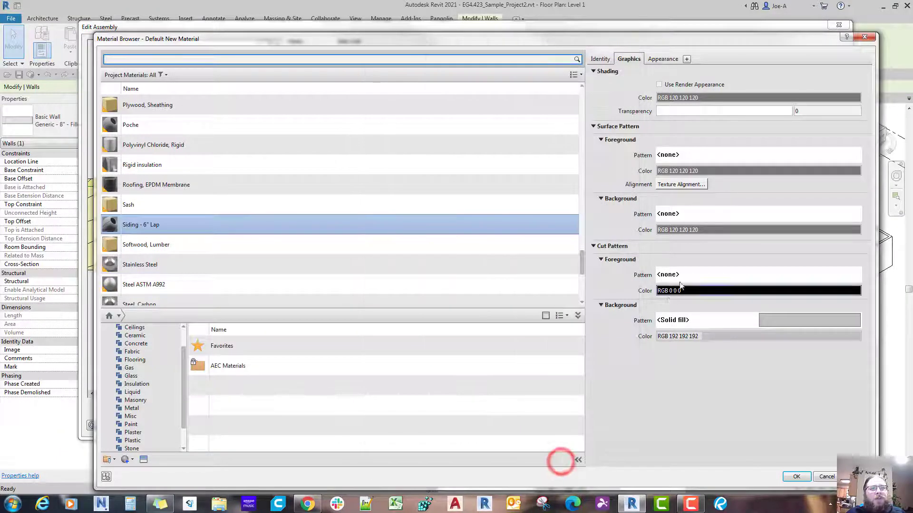
{"action": "left_click", "coordinate": [682, 277]}
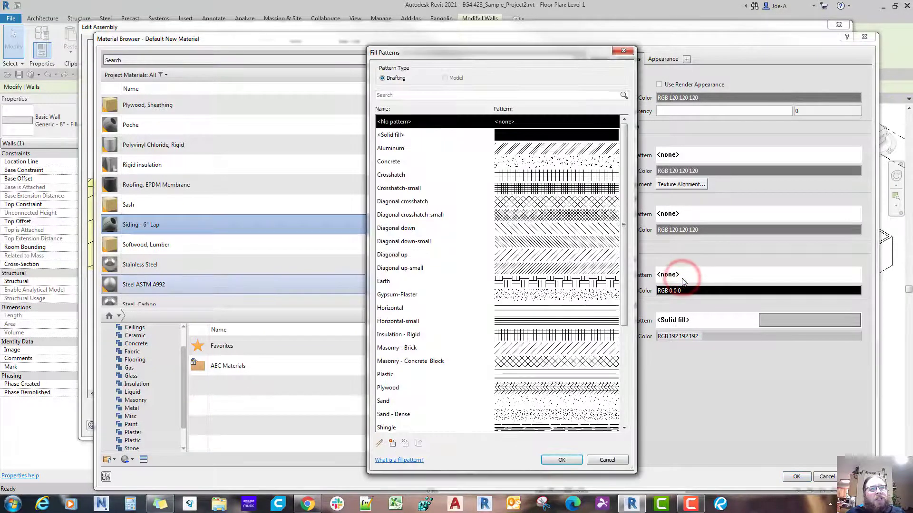
{"action": "key", "text": "Escape"}
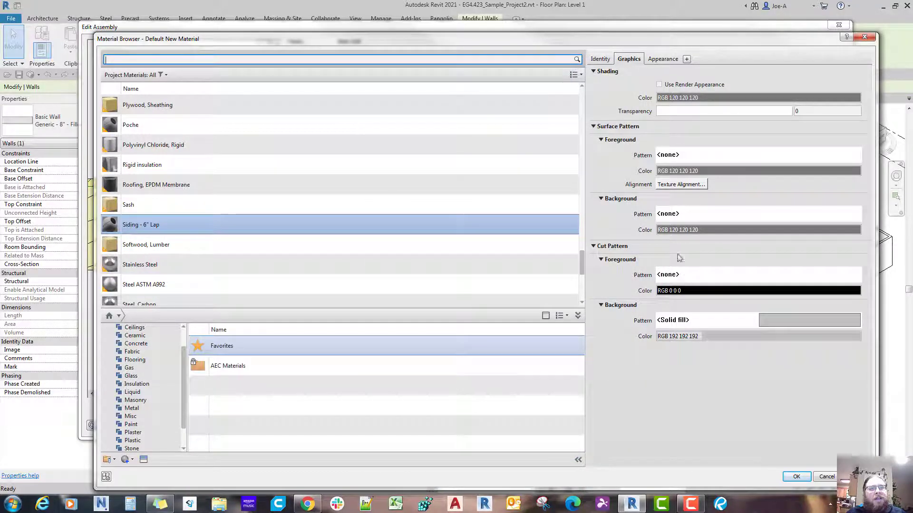
Set the lap siding material's surface background pattern to solid fill.
{"action": "left_click", "coordinate": [669, 215]}
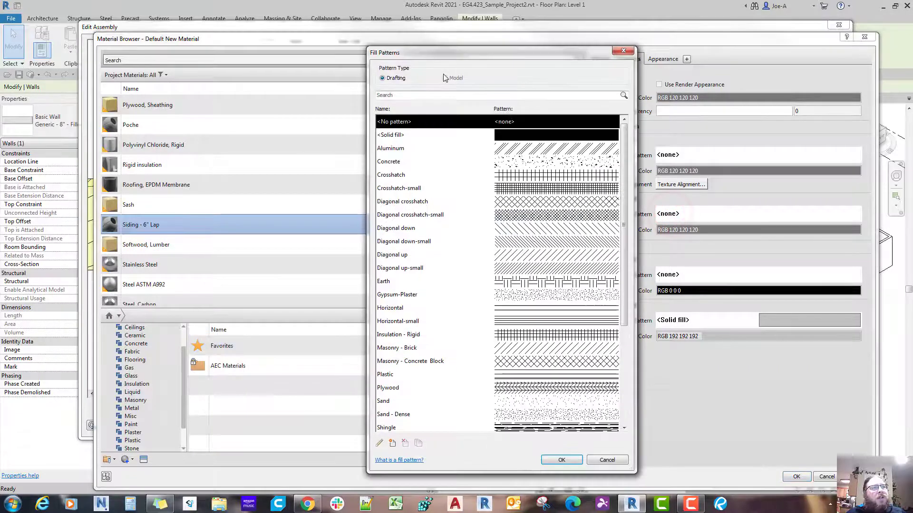
{"action": "left_click", "coordinate": [443, 79]}
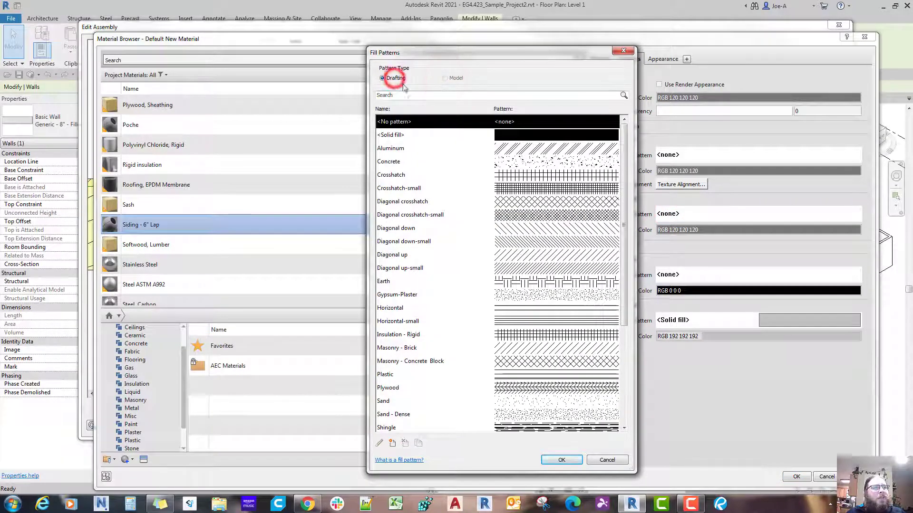
{"action": "left_click", "coordinate": [474, 137]}
{"action": "left_click", "coordinate": [444, 79]}
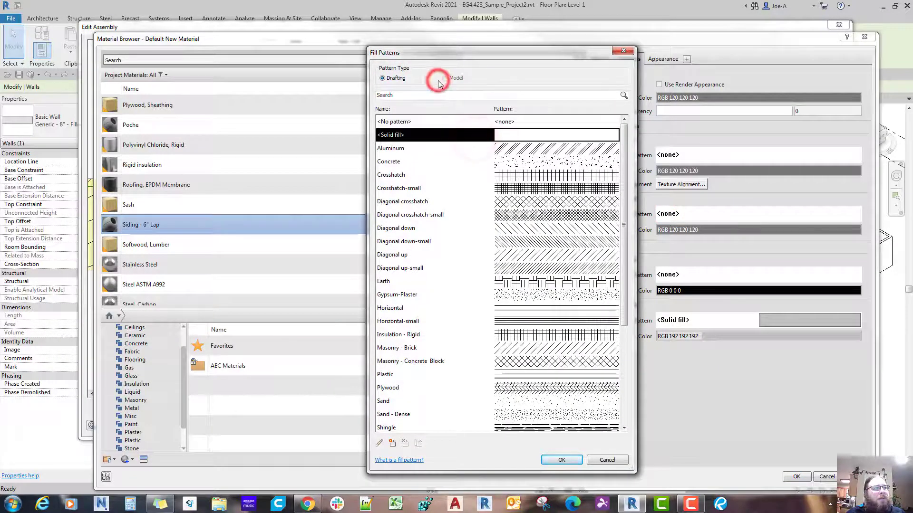
{"action": "left_click", "coordinate": [579, 460]}
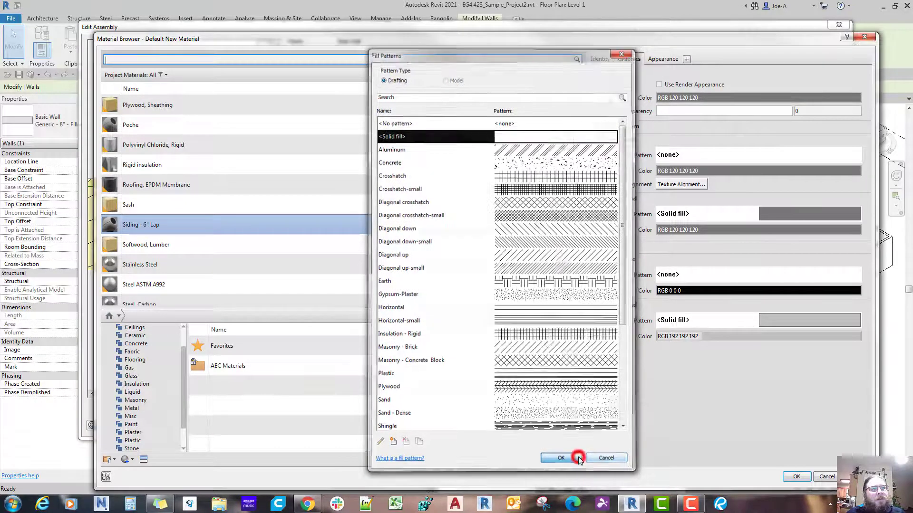
Compare whether drafting and model pattern types are available for the siding's surface background and foreground patterns.
{"action": "left_click", "coordinate": [711, 217]}
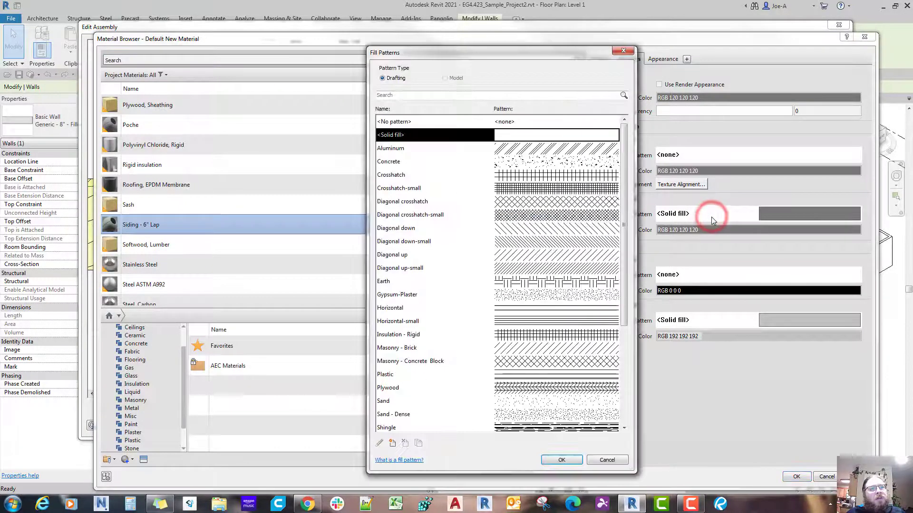
{"action": "key", "text": "Escape"}
{"action": "left_click", "coordinate": [713, 156]}
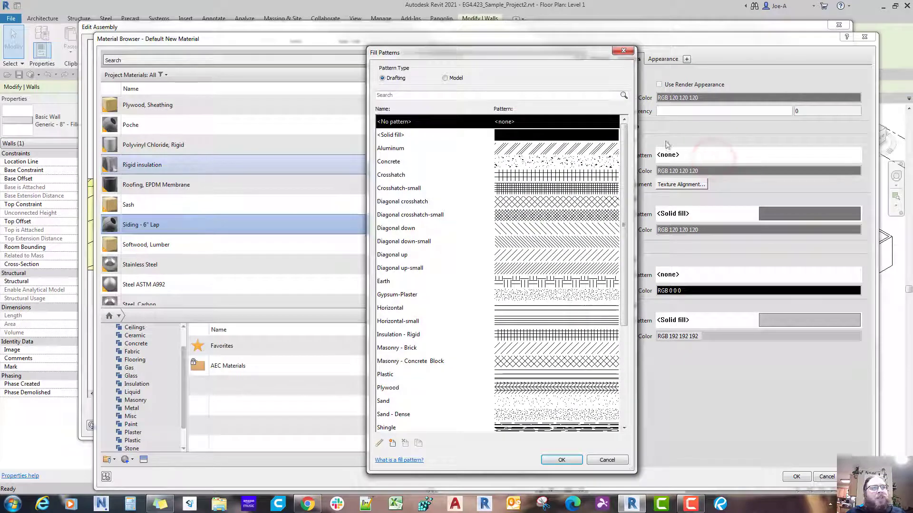
{"action": "key", "text": "Escape"}
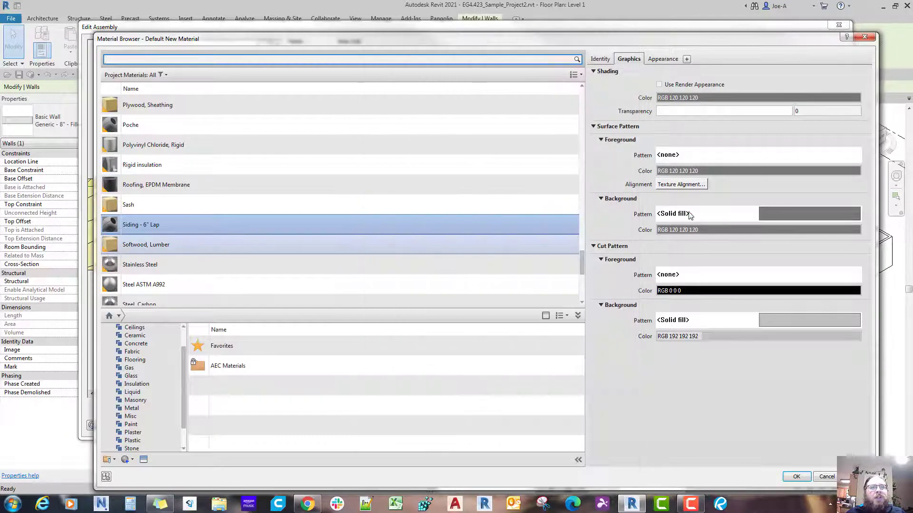
{"action": "left_click", "coordinate": [690, 214]}
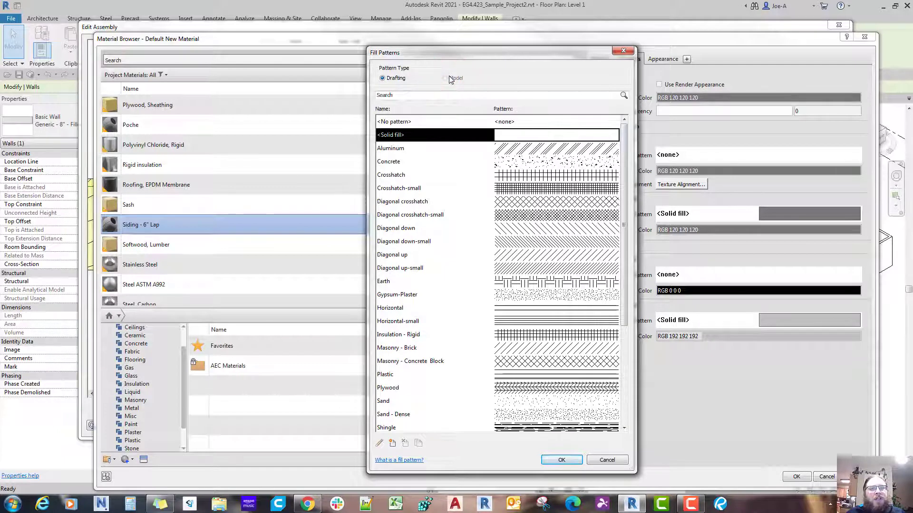
{"action": "left_click", "coordinate": [575, 460]}
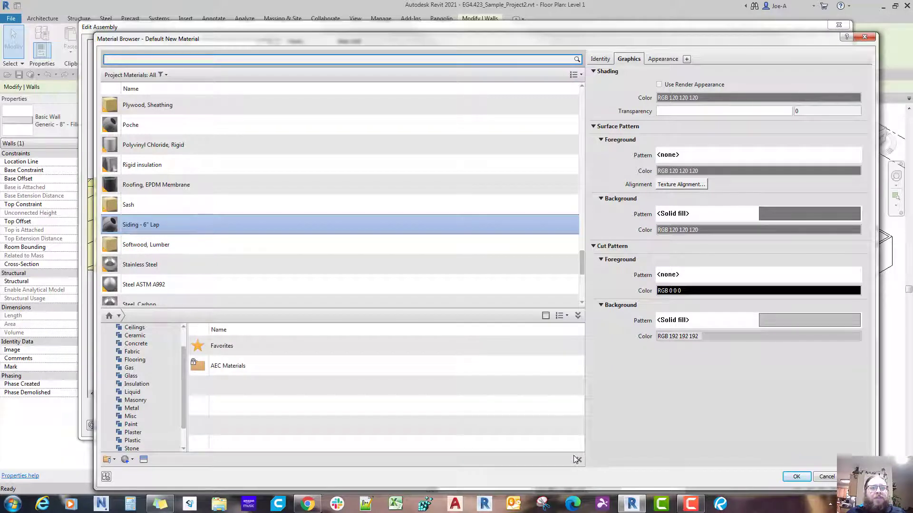
{"action": "left_click", "coordinate": [694, 215]}
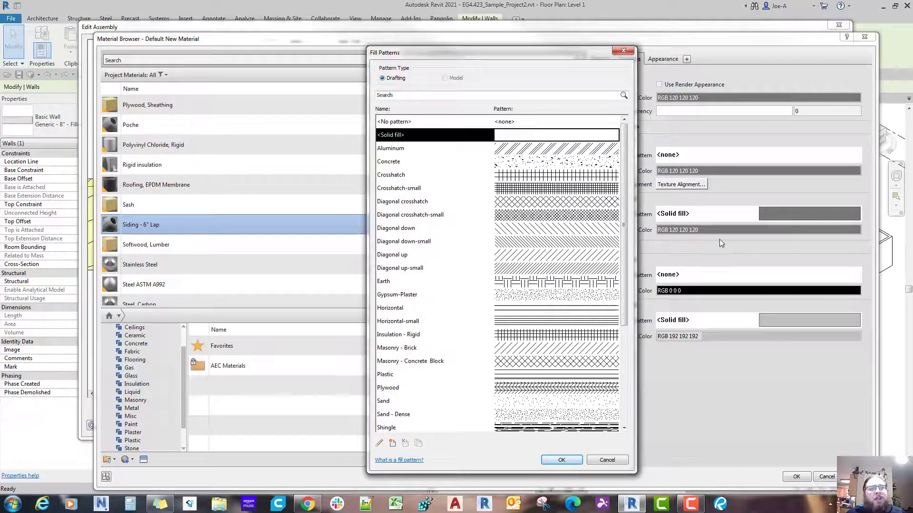
{"action": "key", "text": "Escape"}
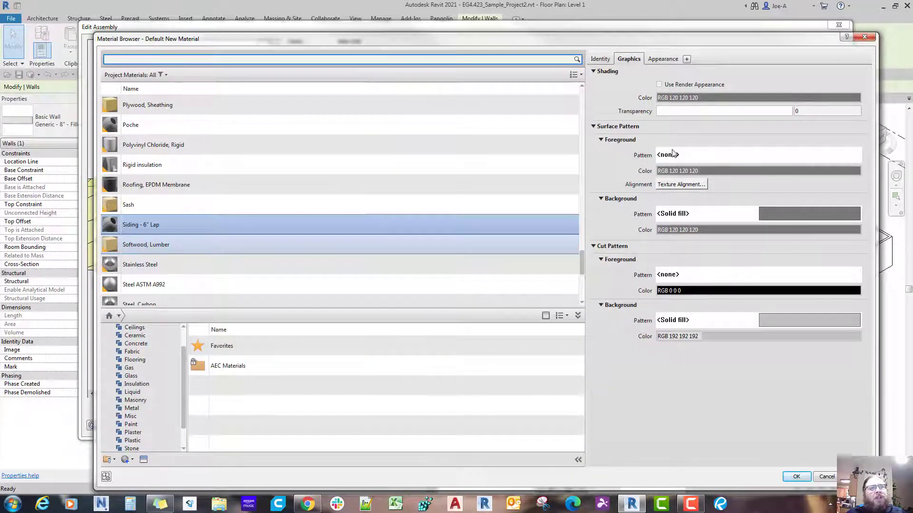
Set the lap siding material's surface foreground to the 6" Parallel model pattern.
{"action": "left_click", "coordinate": [710, 155]}
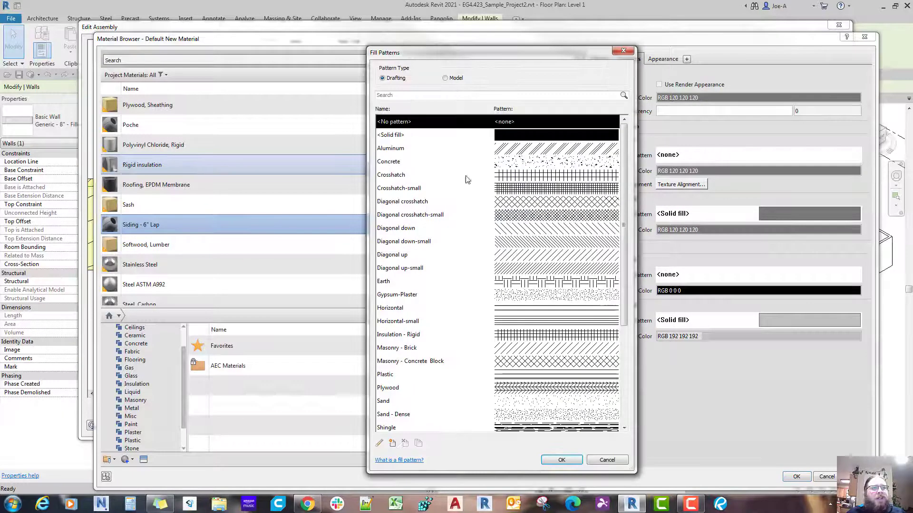
{"action": "left_click", "coordinate": [453, 78]}
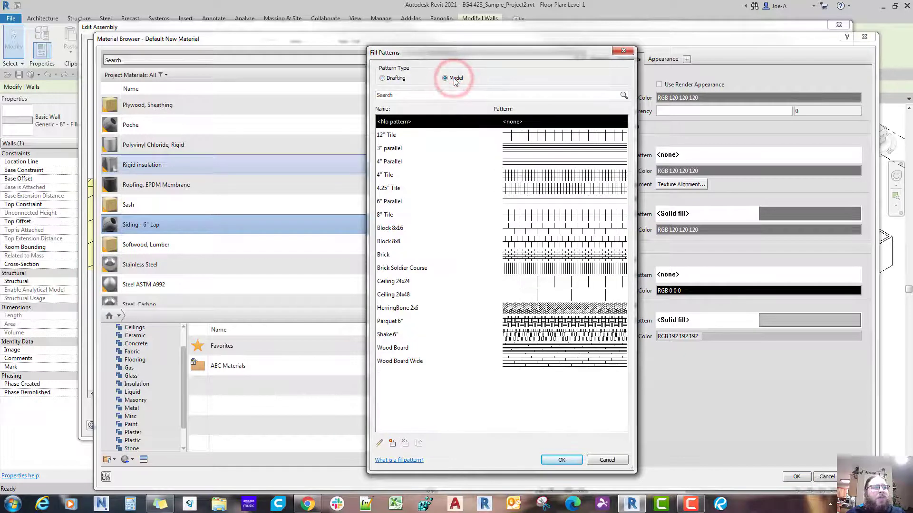
{"action": "left_click", "coordinate": [412, 201]}
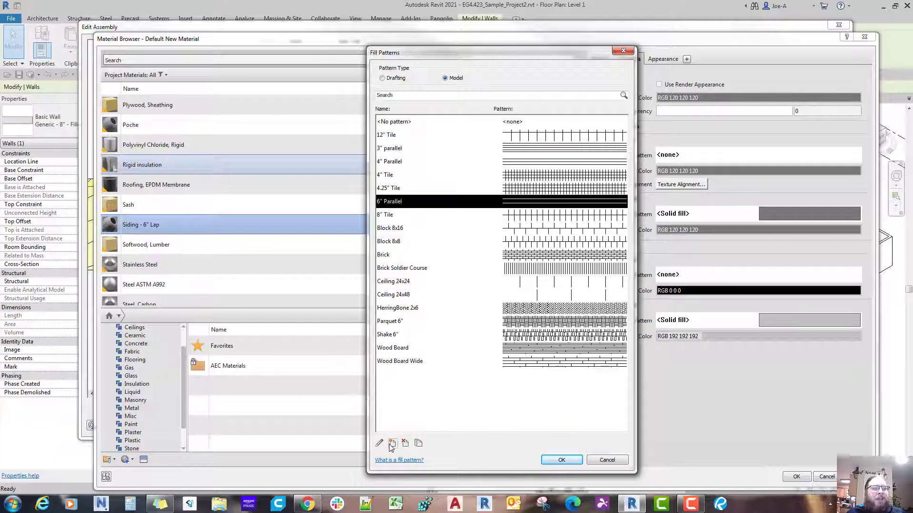
{"action": "left_click", "coordinate": [562, 460]}
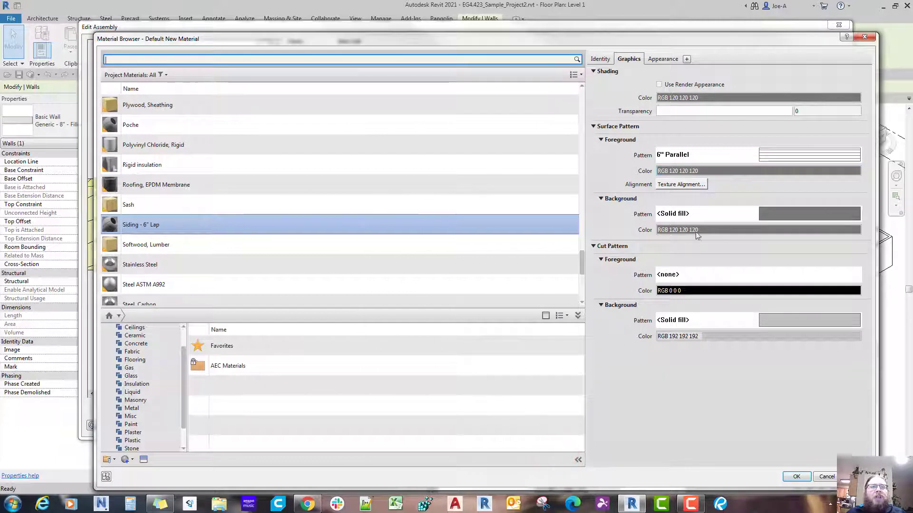
Color the siding's surface foreground pattern black and its background pattern RGB 192-192-192, and apply the material to the exterior finish layer.
{"action": "left_click", "coordinate": [735, 171]}
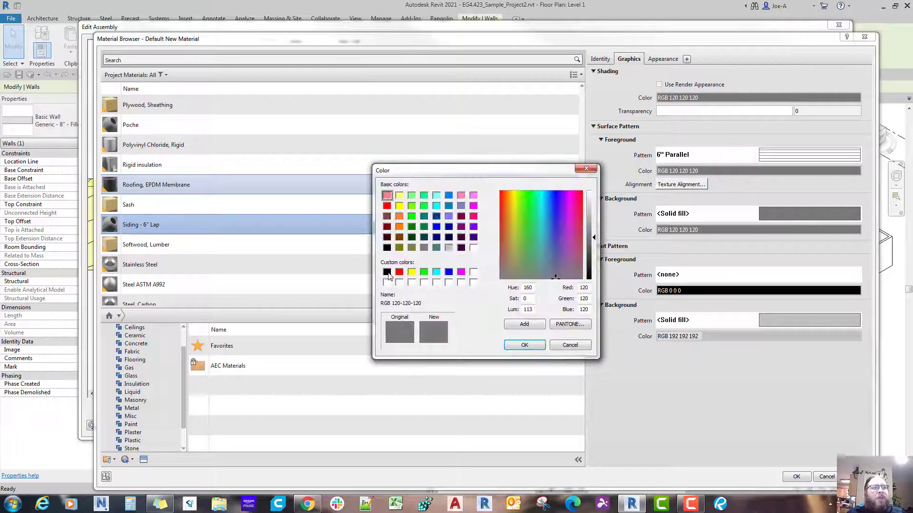
{"action": "left_click", "coordinate": [387, 272]}
{"action": "left_click", "coordinate": [524, 345]}
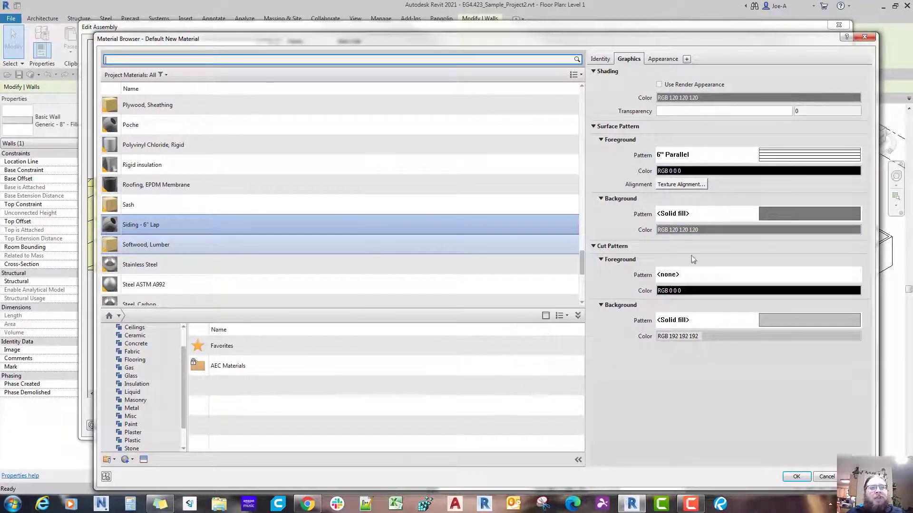
{"action": "left_click", "coordinate": [735, 230]}
{"action": "left_click", "coordinate": [449, 248]}
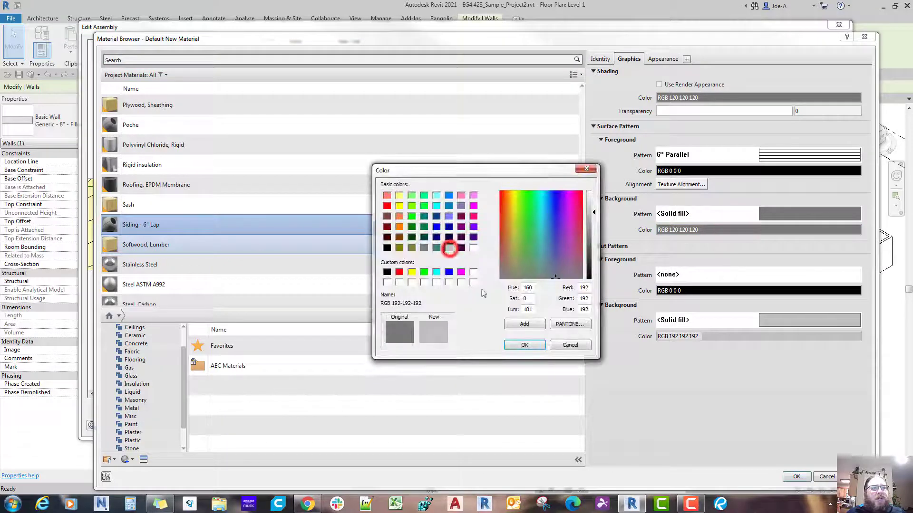
{"action": "left_click", "coordinate": [524, 345]}
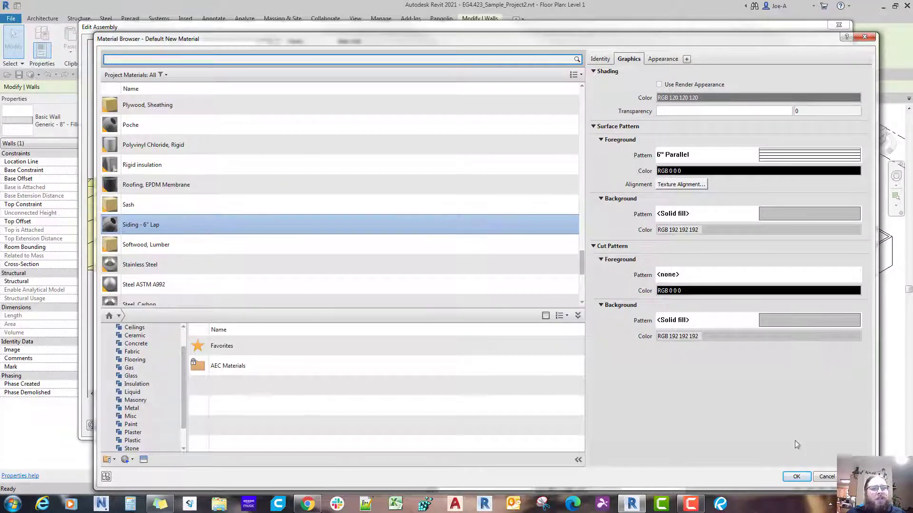
{"action": "left_click", "coordinate": [796, 477]}
Set the lap siding layer's thickness to 3/4" and check the siding material's surface and cut pattern settings.
{"action": "left_click", "coordinate": [350, 109]}
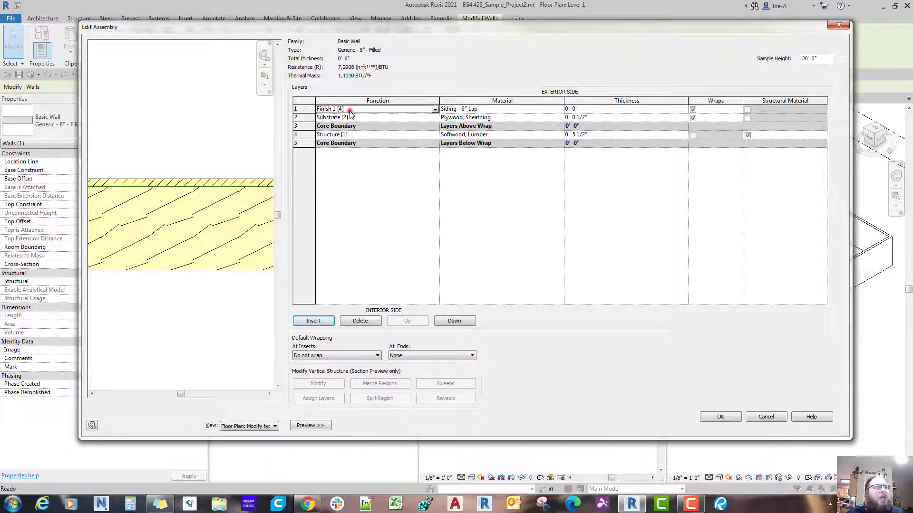
{"action": "left_click", "coordinate": [586, 109]}
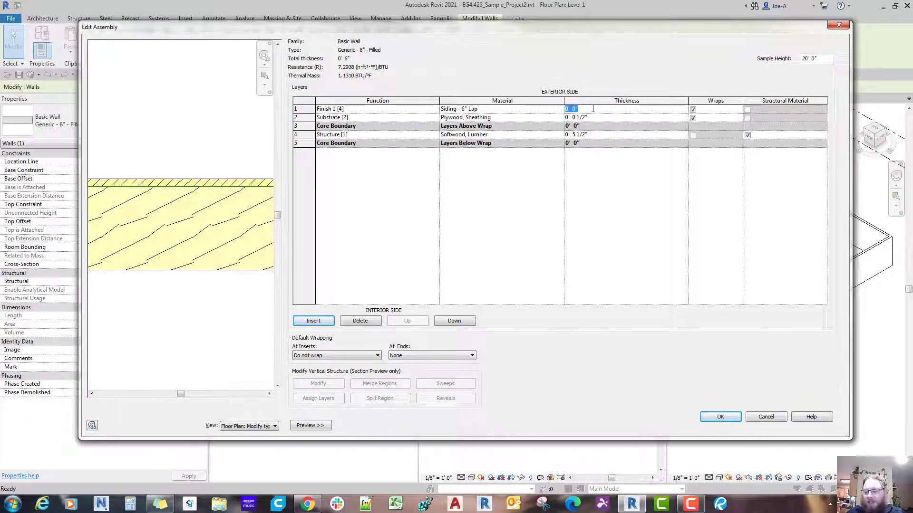
{"action": "key", "text": "Tab"}
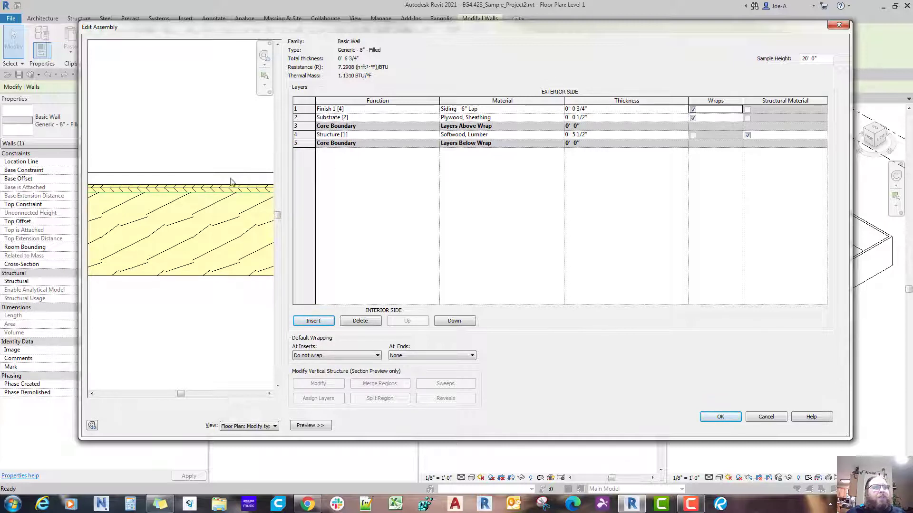
{"action": "scroll", "coordinate": [170, 190], "scroll_direction": "down", "scroll_amount": 3}
{"action": "middle_click_drag", "start_coordinate": [170, 190], "coordinate": [177, 198]}
{"action": "scroll", "coordinate": [174, 193], "scroll_direction": "up", "scroll_amount": 3}
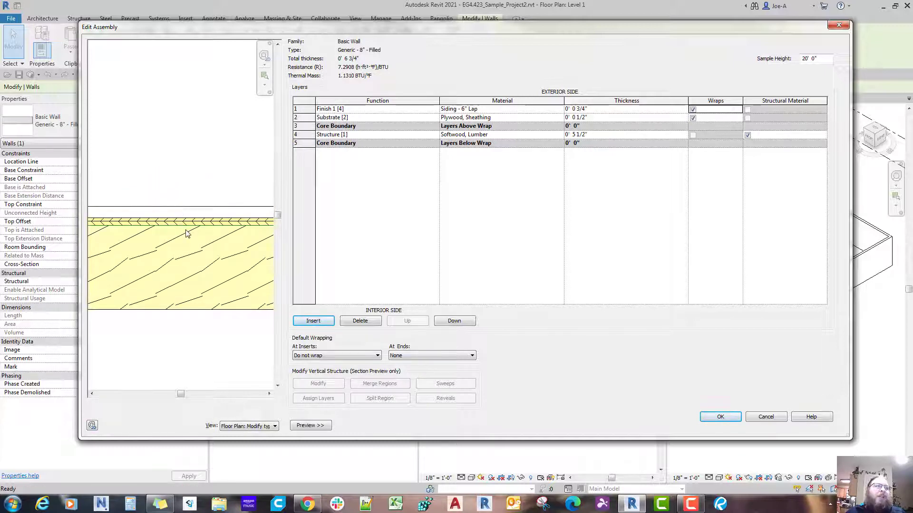
{"action": "left_click", "coordinate": [562, 109]}
{"action": "left_click", "coordinate": [560, 108]}
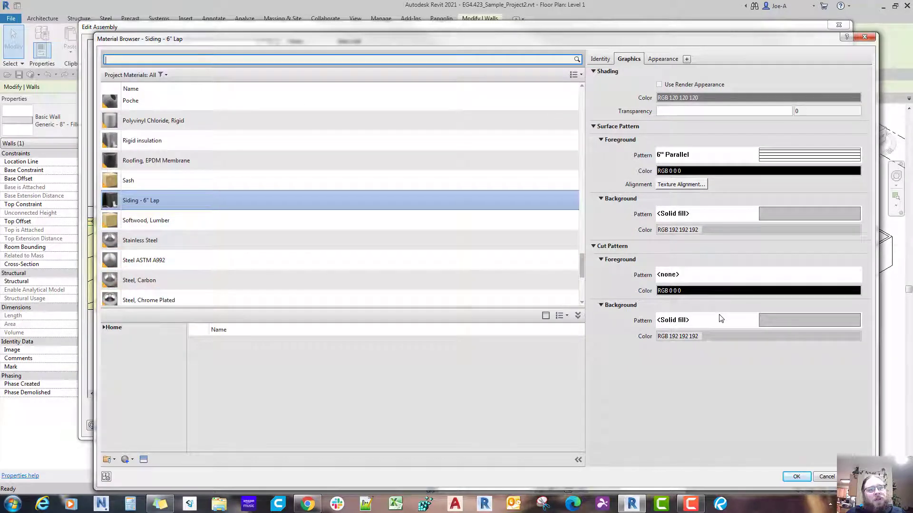
{"action": "left_click", "coordinate": [793, 476]}
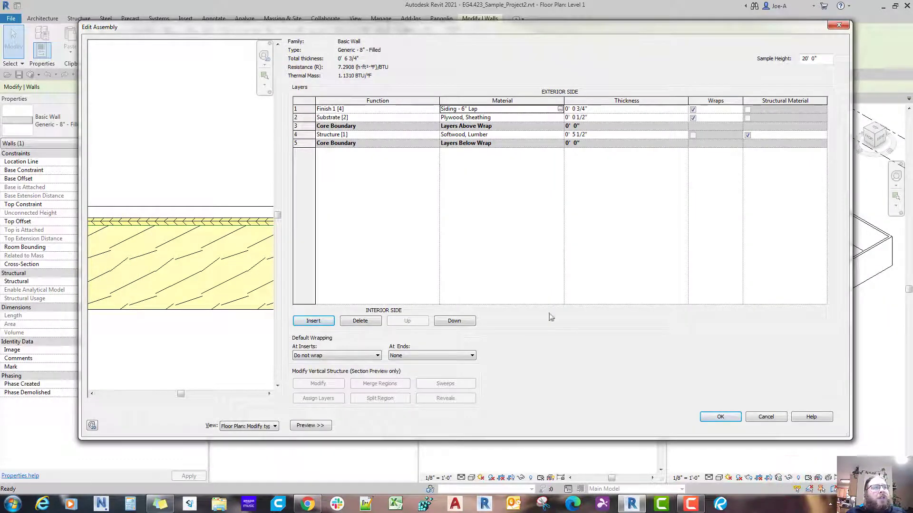
Insert a layer on the interior side below the core boundary and set its function to Finish 1 [4].
{"action": "left_click", "coordinate": [305, 144]}
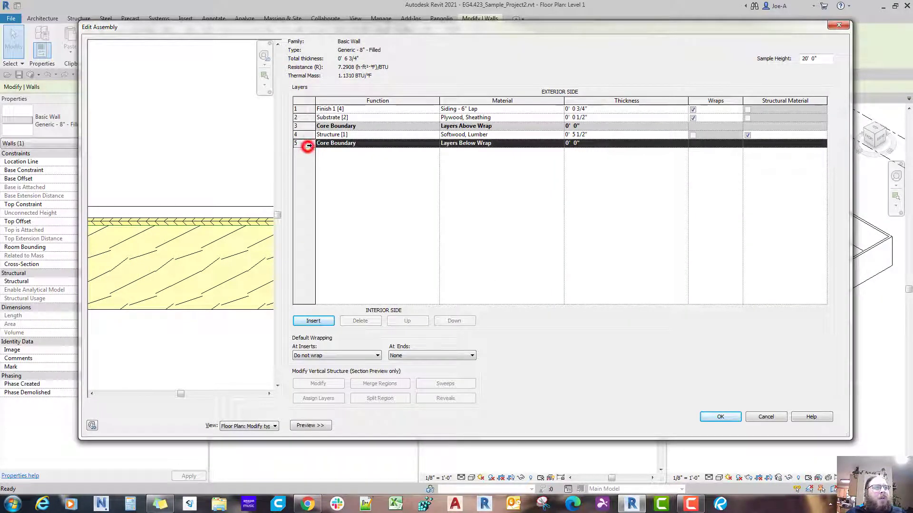
{"action": "left_click", "coordinate": [327, 324]}
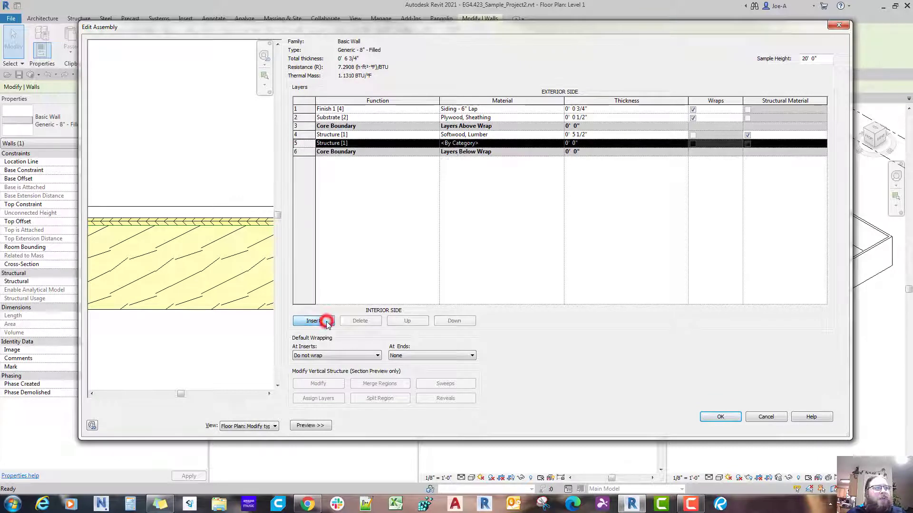
{"action": "left_click", "coordinate": [454, 321]}
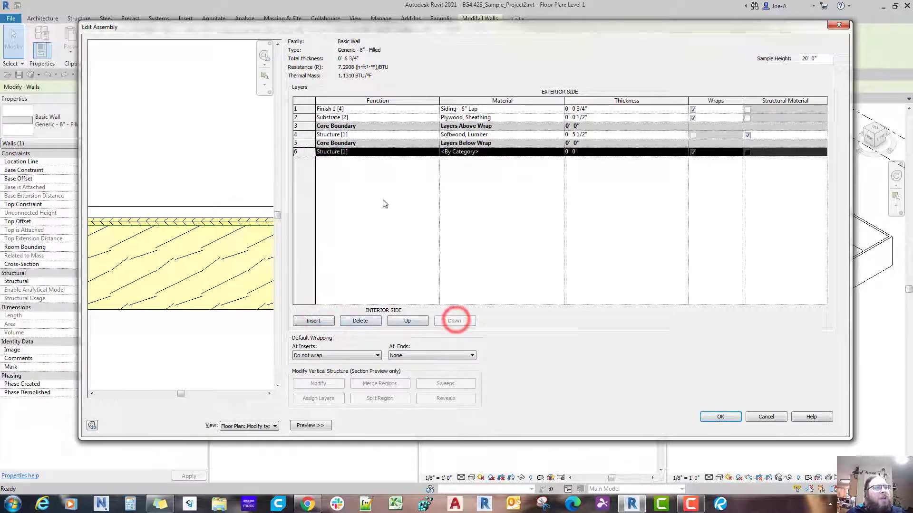
{"action": "left_click", "coordinate": [354, 153]}
{"action": "left_click", "coordinate": [435, 153]}
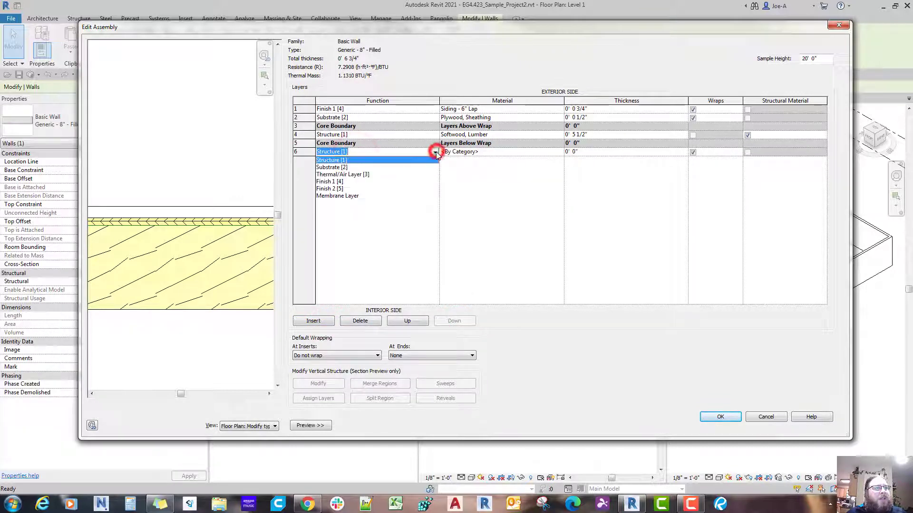
{"action": "left_click", "coordinate": [338, 182]}
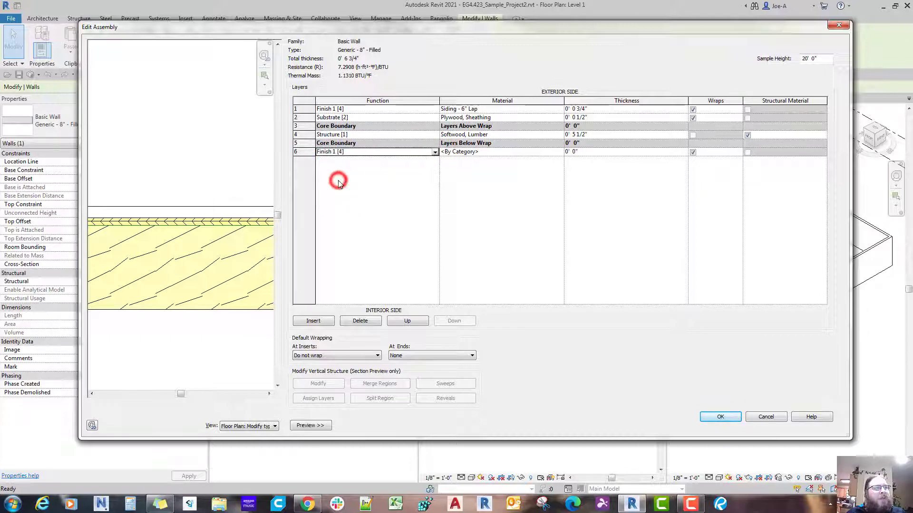
Choose Gypsum Wall Board from the project materials for the new interior finish layer.
{"action": "left_click", "coordinate": [556, 151]}
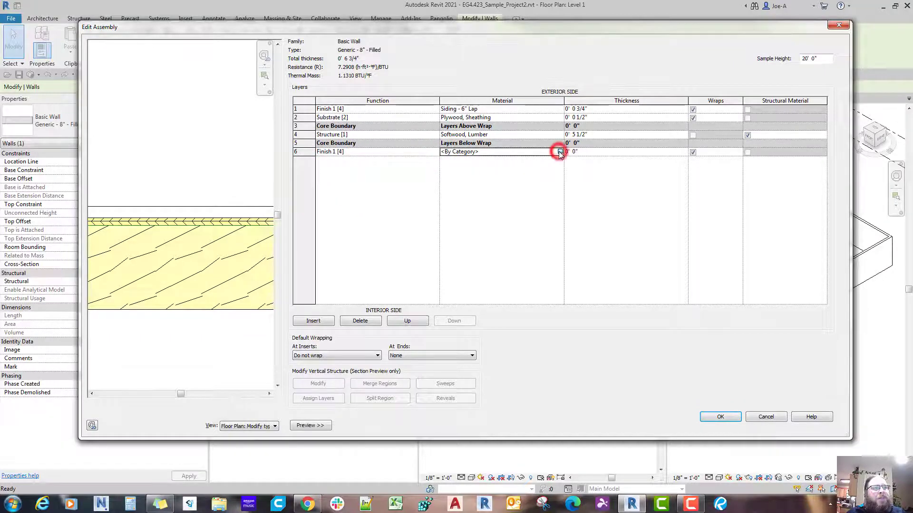
{"action": "left_click", "coordinate": [555, 154]}
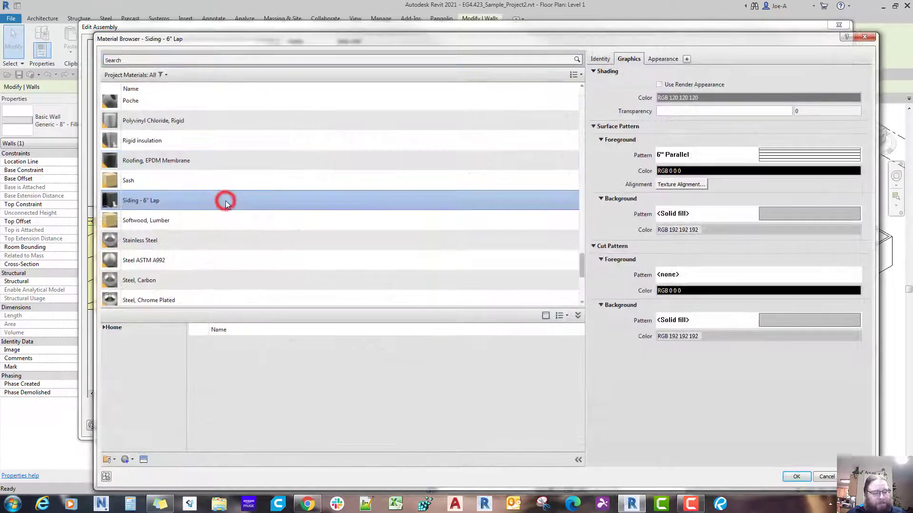
{"action": "key", "text": "g"}
{"action": "left_click", "coordinate": [192, 143]}
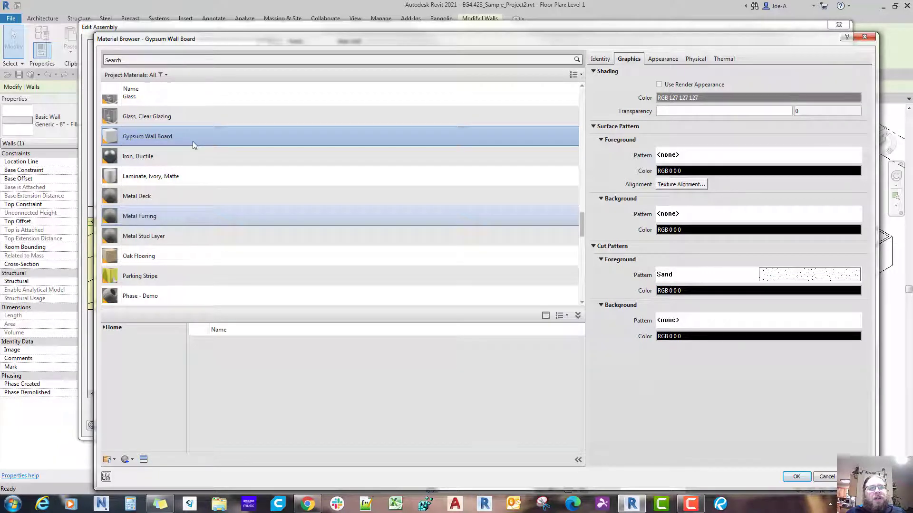
Set the gypsum wall board's surface background pattern to Sand and apply the material to the interior finish layer.
{"action": "left_click", "coordinate": [699, 219]}
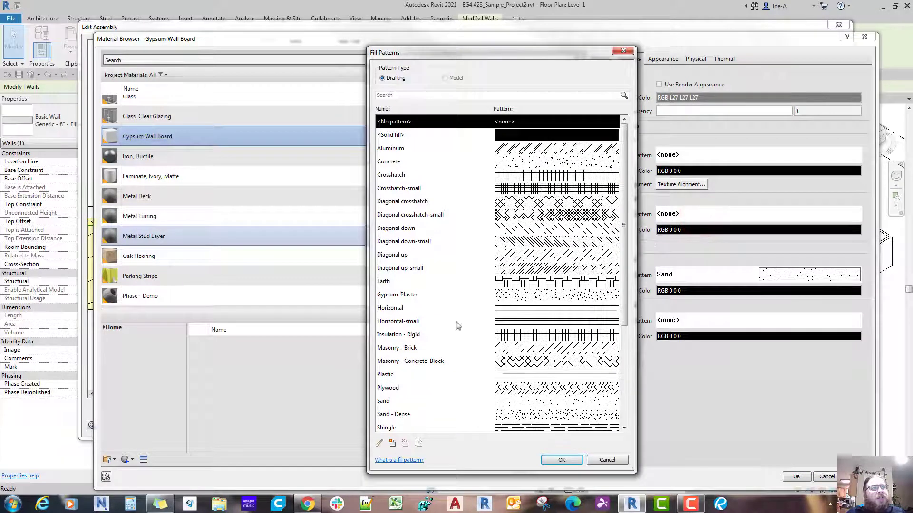
{"action": "left_click", "coordinate": [419, 335]}
{"action": "scroll", "coordinate": [419, 339], "scroll_direction": "down", "scroll_amount": 2}
{"action": "left_click", "coordinate": [409, 322]}
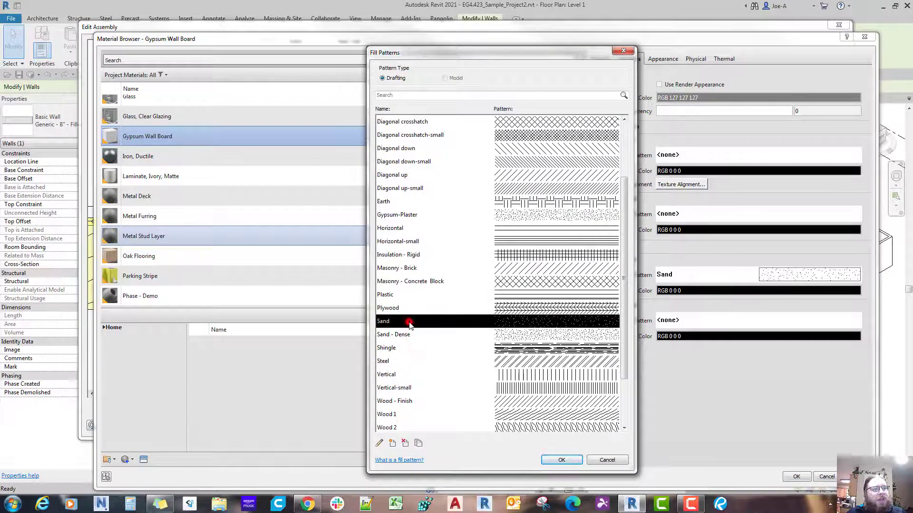
{"action": "left_click", "coordinate": [547, 462]}
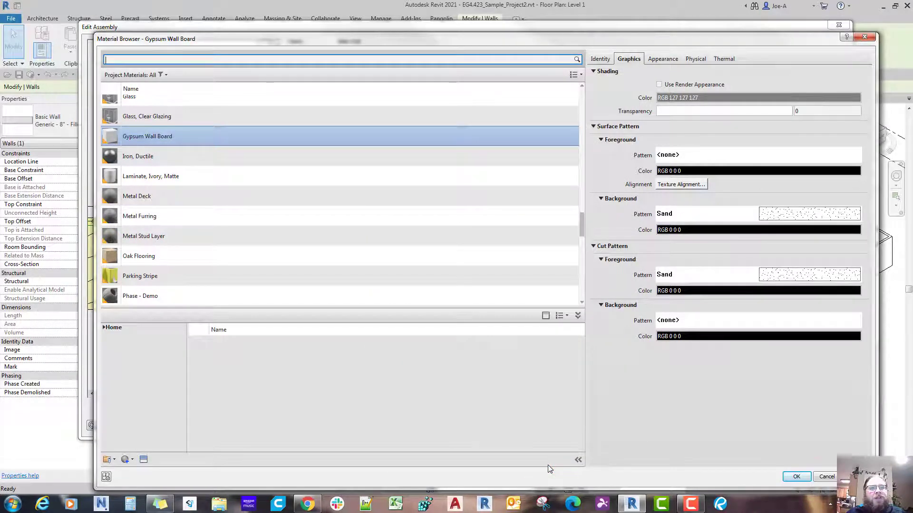
{"action": "left_click", "coordinate": [797, 477]}
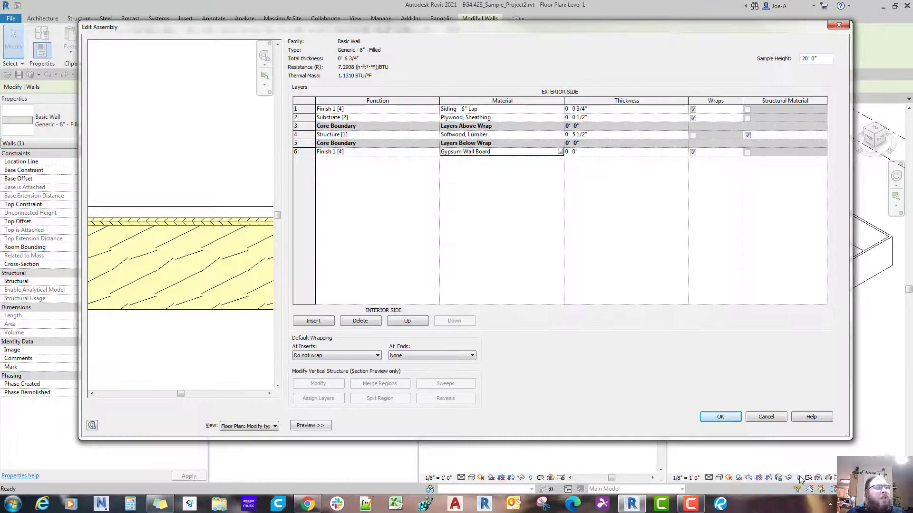
Set the gypsum wall board layer's thickness to 5/8" and accept the edited wall assembly.
{"action": "left_click", "coordinate": [595, 152]}
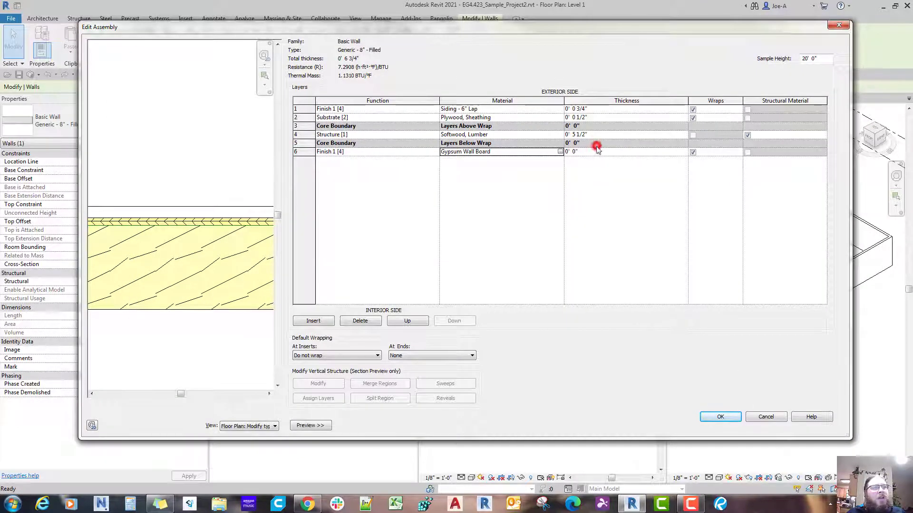
{"action": "type", "text": "0 5/8"}
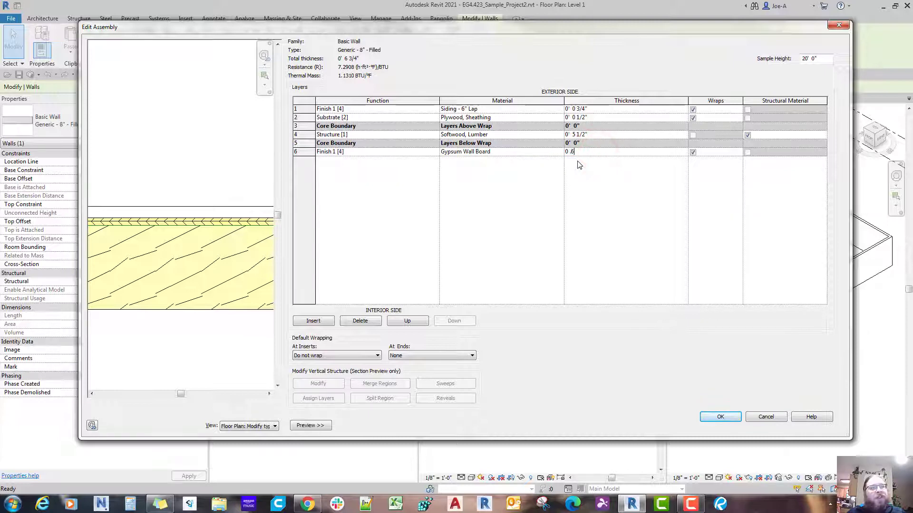
{"action": "key", "text": "Tab"}
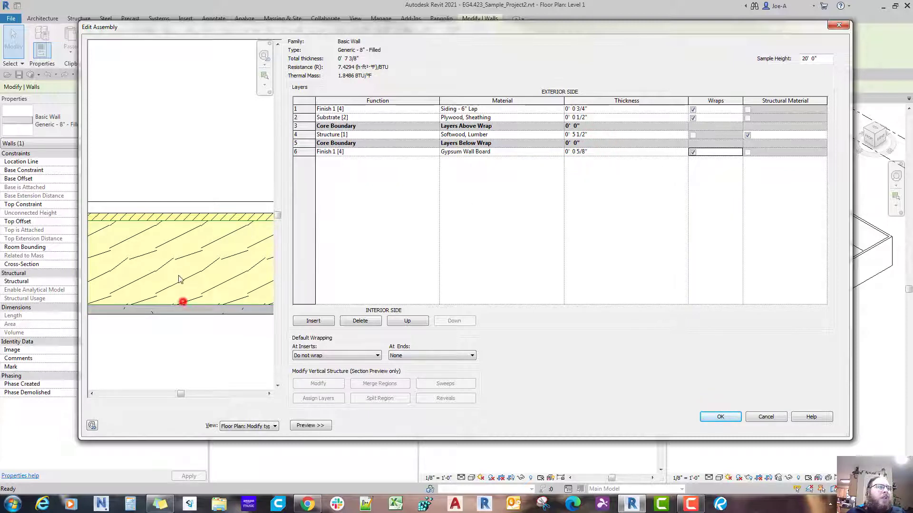
{"action": "scroll", "coordinate": [179, 279], "scroll_direction": "down", "scroll_amount": 1}
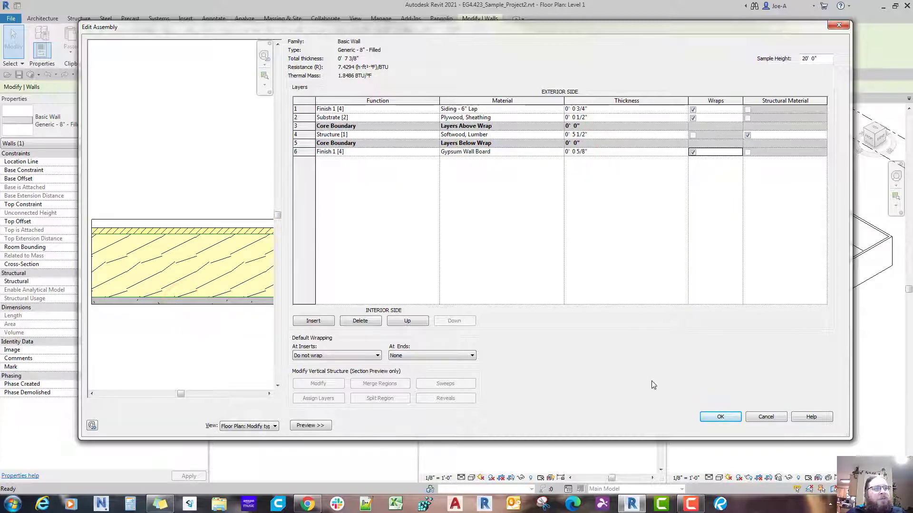
{"action": "left_click", "coordinate": [710, 418]}
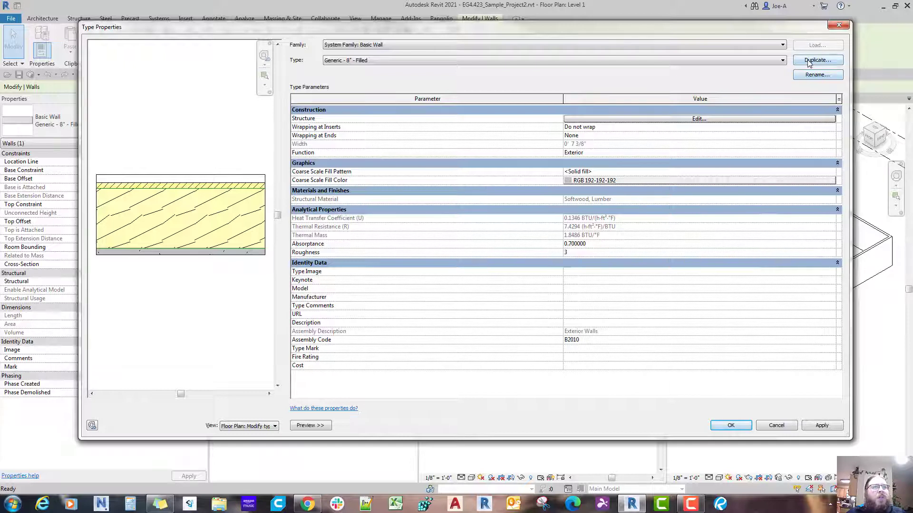
Duplicate the wall type under the name 6" Wood Stud w/ Siding.
{"action": "left_click", "coordinate": [808, 61]}
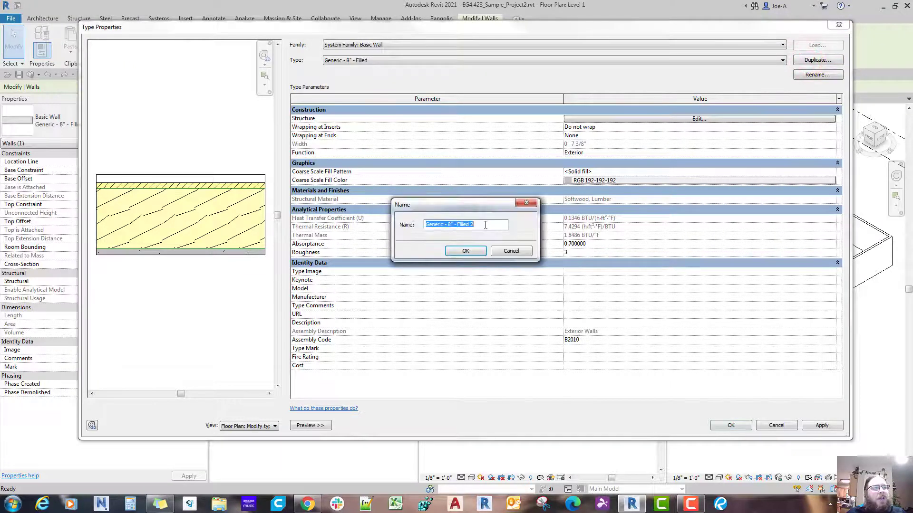
{"action": "left_click_drag", "start_coordinate": [367, 234], "coordinate": [354, 239]}
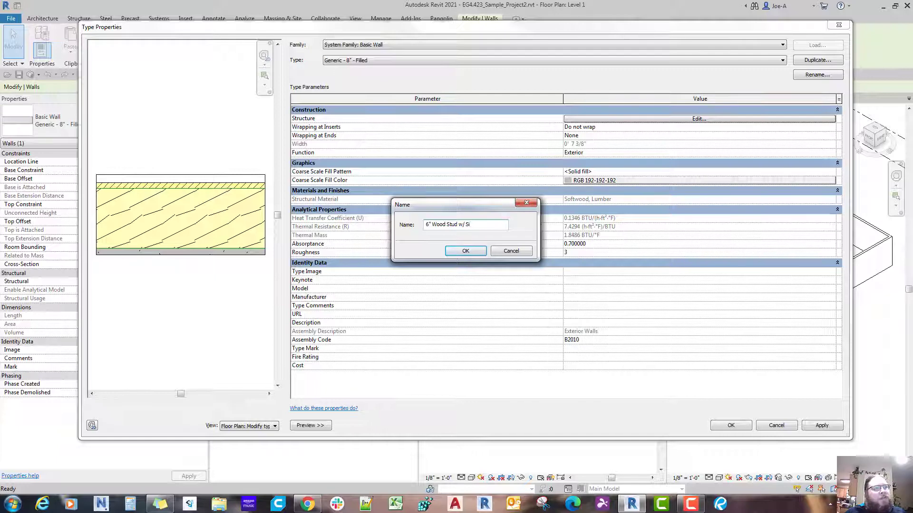
{"action": "key", "text": "Return"}
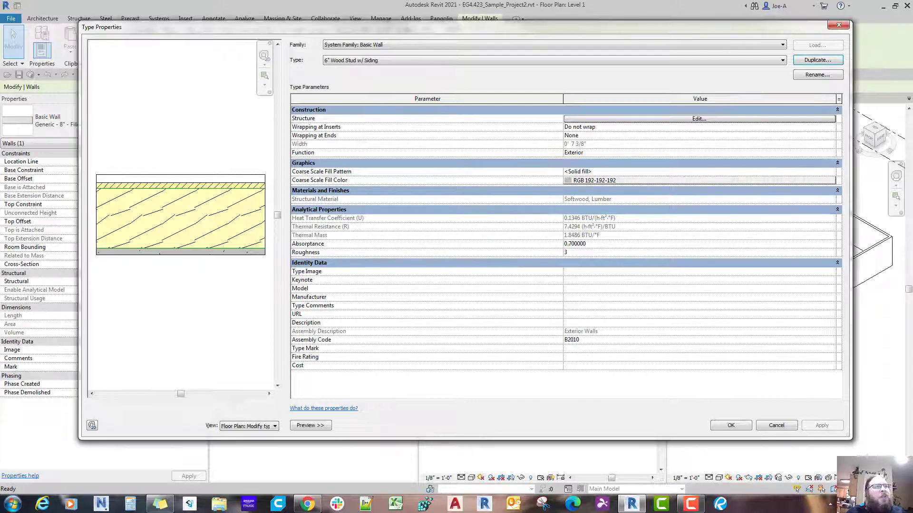
Preview the Generic - 8" wall type for comparison with the new siding wall.
{"action": "left_click", "coordinate": [369, 60]}
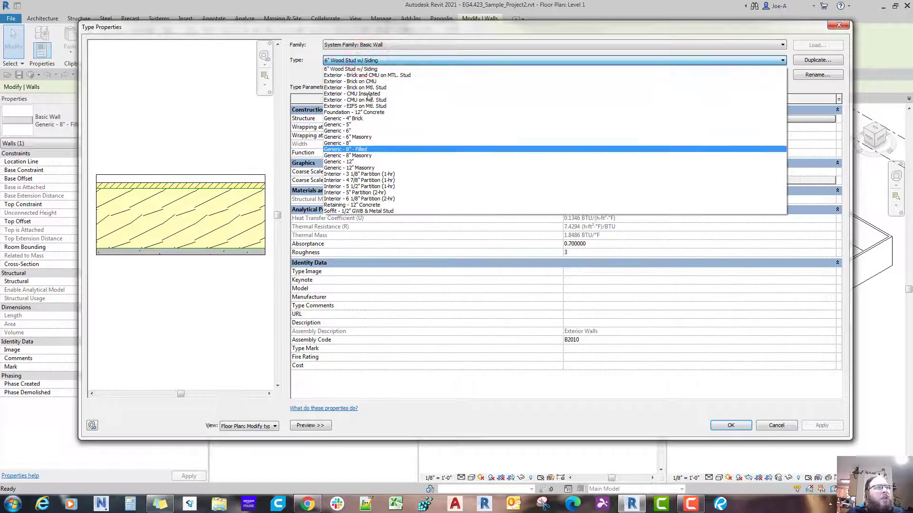
{"action": "left_click", "coordinate": [370, 143]}
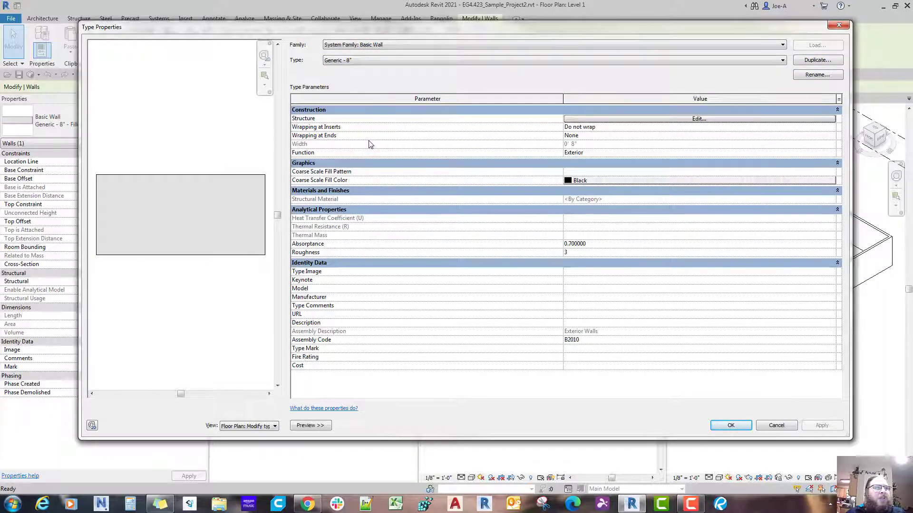
{"action": "left_click", "coordinate": [170, 220]}
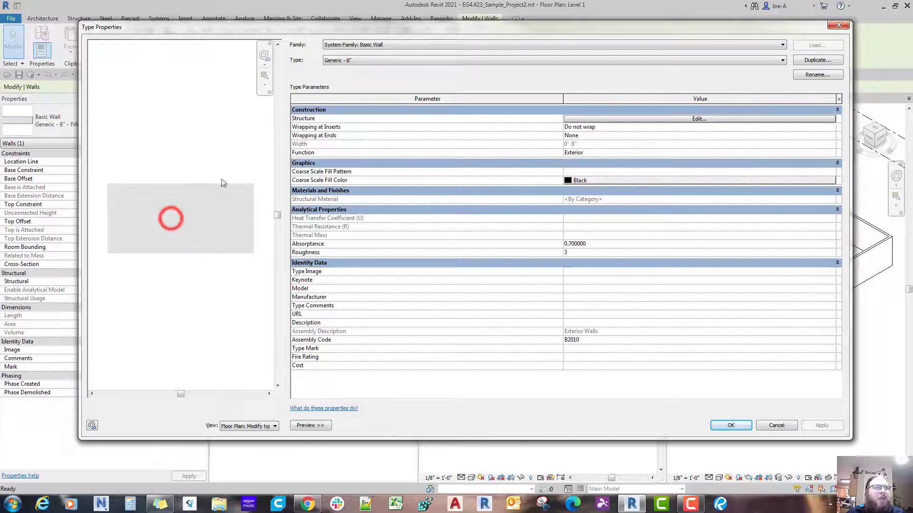
Choose the 6" Wood Stud w/ Siding type again, apply it to the selected wall and deselect the wall.
{"action": "left_click", "coordinate": [377, 61]}
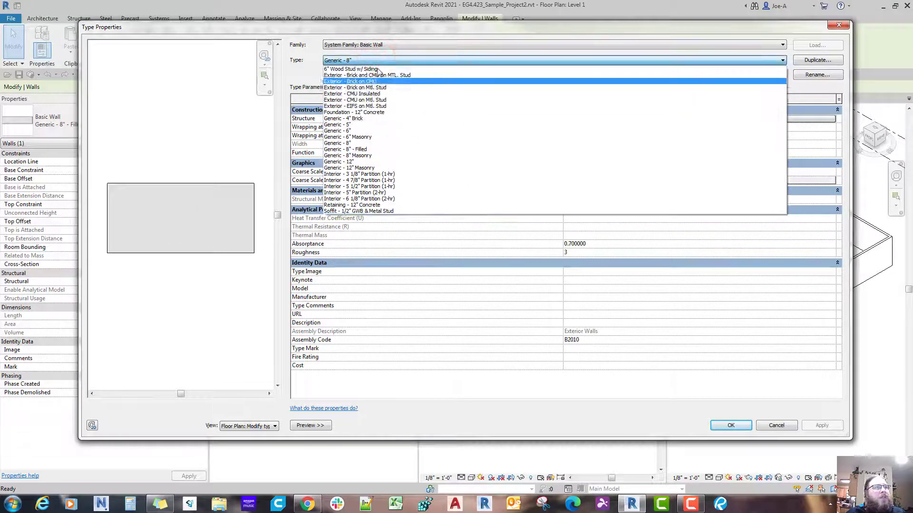
{"action": "left_click", "coordinate": [377, 69]}
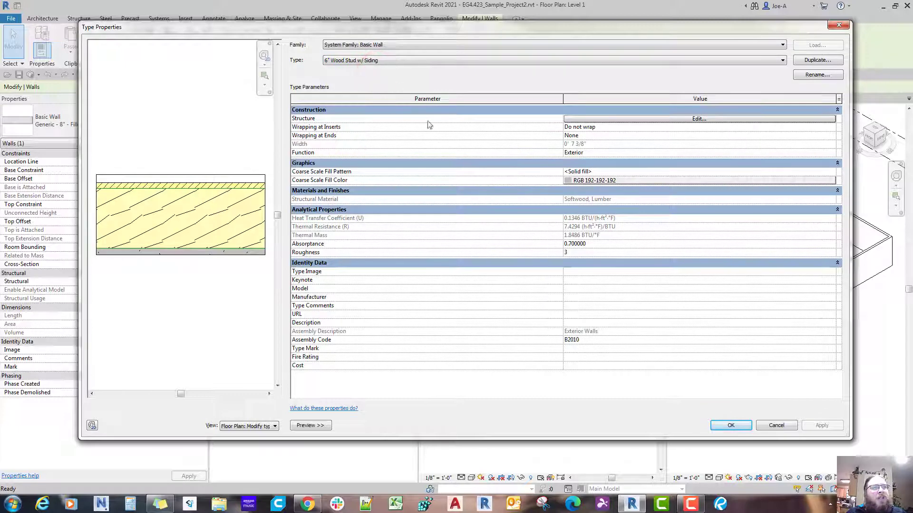
{"action": "left_click", "coordinate": [730, 426]}
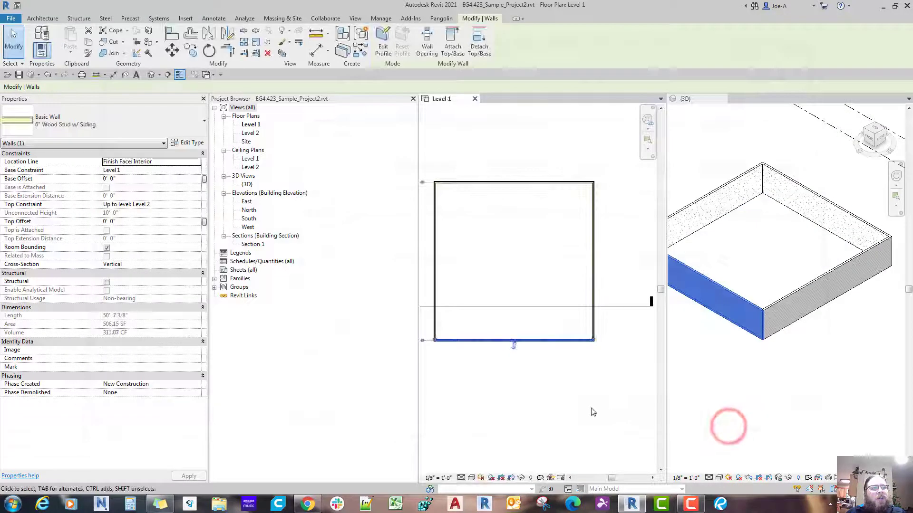
{"action": "left_click", "coordinate": [591, 410]}
Examine the exterior siding in the 3D view and check which type the adjacent wall uses.
{"action": "scroll", "coordinate": [815, 316], "scroll_direction": "up", "scroll_amount": 3}
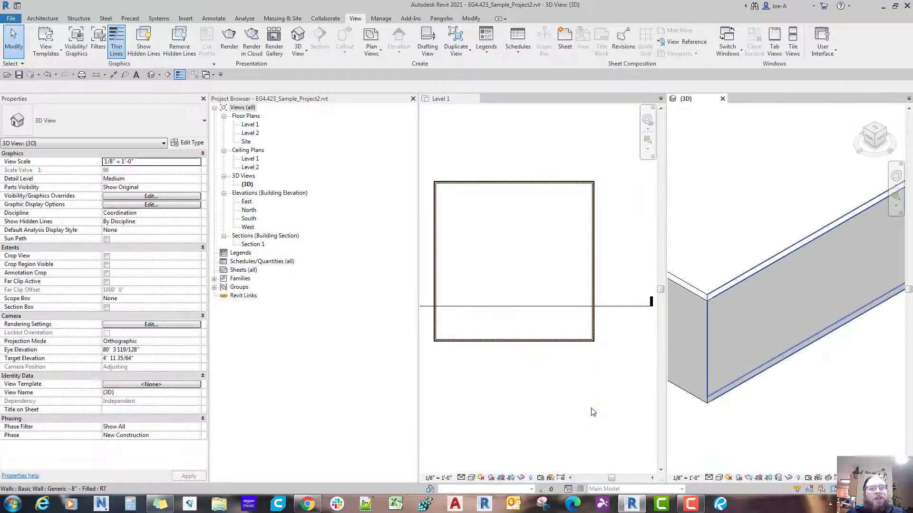
{"action": "mouse_move", "coordinate": [815, 316]}
{"action": "middle_mouse_down", "text": "shift"}
{"action": "mouse_move", "coordinate": [793, 285]}
{"action": "mouse_move", "coordinate": [766, 315]}
{"action": "middle_mouse_up", "text": "shift"}
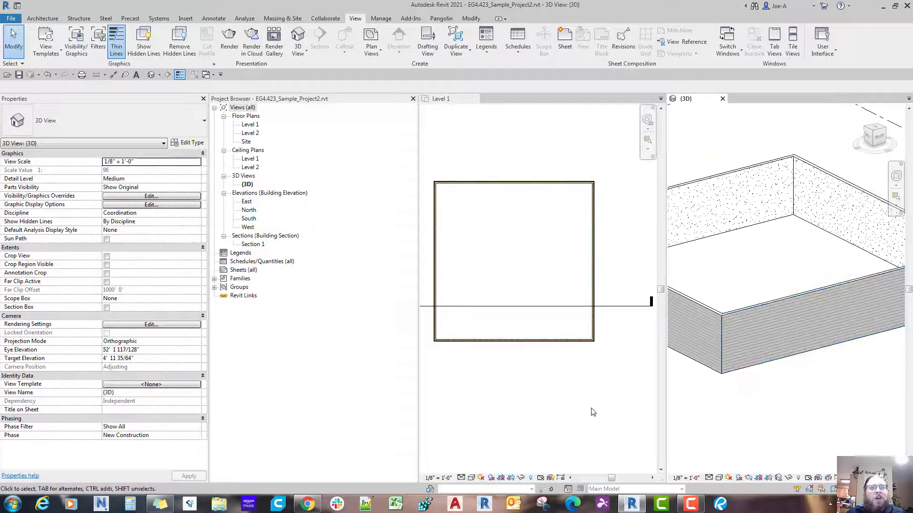
{"action": "key", "text": "Tab"}
{"action": "left_click", "coordinate": [766, 315]}
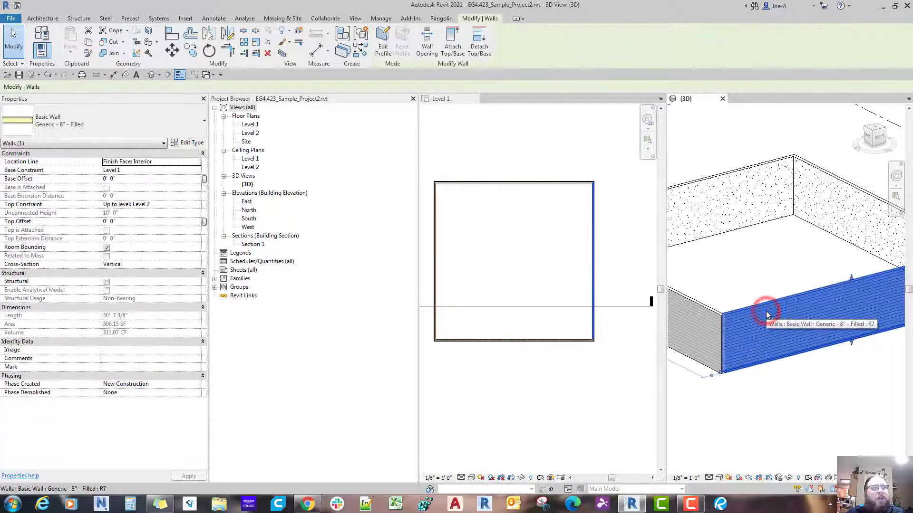
{"action": "key", "text": "Escape"}
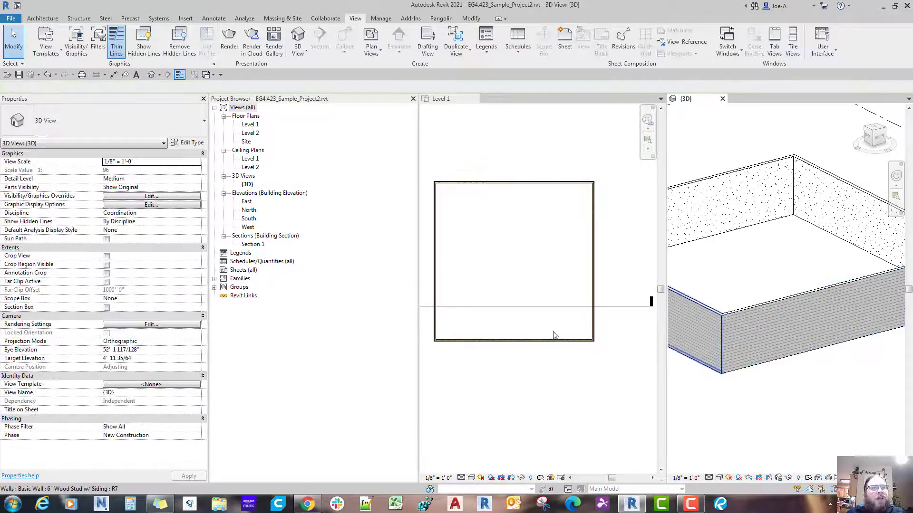
Place an aligned dimension between the interior faces of the lower and upper walls in the Level 1 plan.
{"action": "scroll", "coordinate": [493, 340], "scroll_direction": "up", "scroll_amount": 2}
{"action": "key", "text": "d"}
{"action": "key", "text": "i"}
{"action": "scroll", "coordinate": [492, 339], "scroll_direction": "up", "scroll_amount": 2}
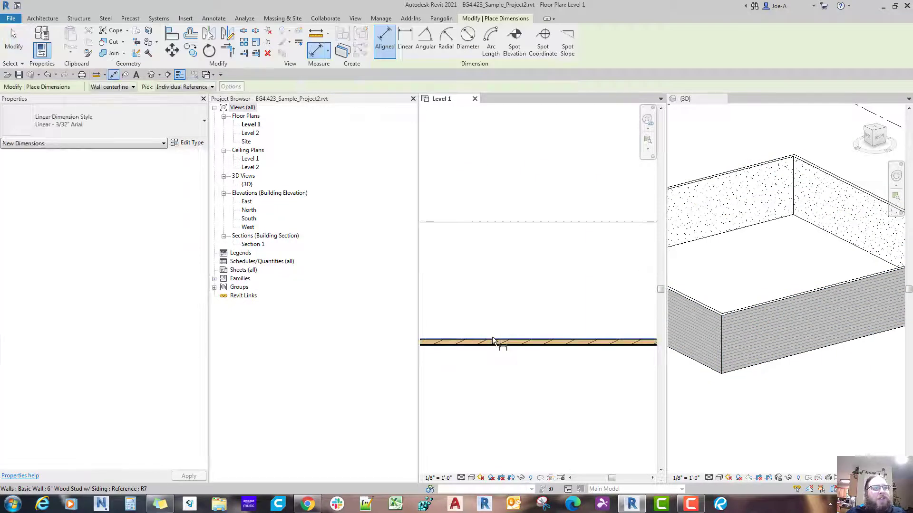
{"action": "left_click", "coordinate": [492, 338]}
{"action": "middle_click_drag", "start_coordinate": [522, 197], "coordinate": [522, 356]}
{"action": "scroll", "coordinate": [521, 357], "scroll_direction": "down", "scroll_amount": 2}
{"action": "scroll", "coordinate": [522, 193], "scroll_direction": "up", "scroll_amount": 2}
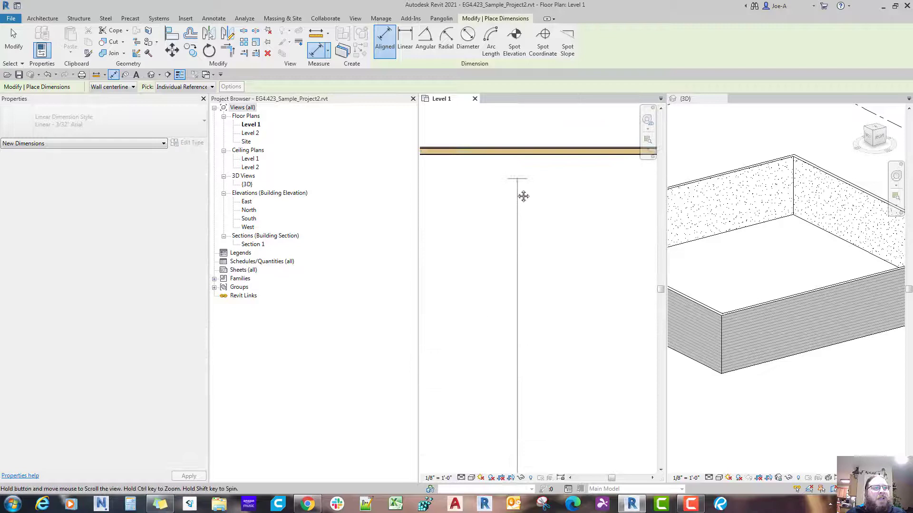
{"action": "left_click", "coordinate": [520, 164]}
{"action": "scroll", "coordinate": [535, 301], "scroll_direction": "down", "scroll_amount": 3}
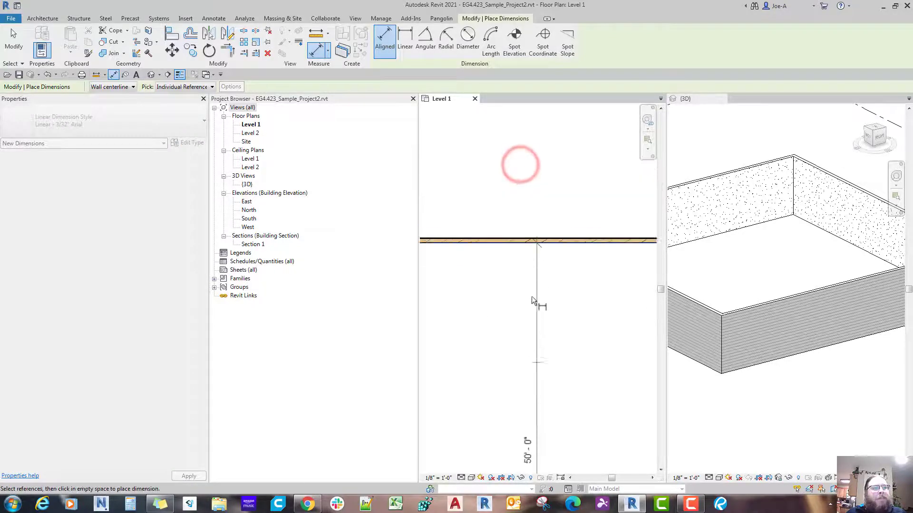
{"action": "scroll", "coordinate": [539, 361], "scroll_direction": "up", "scroll_amount": 1}
{"action": "left_click", "coordinate": [537, 357]}
{"action": "scroll", "coordinate": [537, 357], "scroll_direction": "down", "scroll_amount": 1}
{"action": "middle_click_drag", "start_coordinate": [521, 384], "coordinate": [552, 368]}
{"action": "scroll", "coordinate": [552, 369], "scroll_direction": "up", "scroll_amount": 1}
{"action": "key", "text": "Escape"}
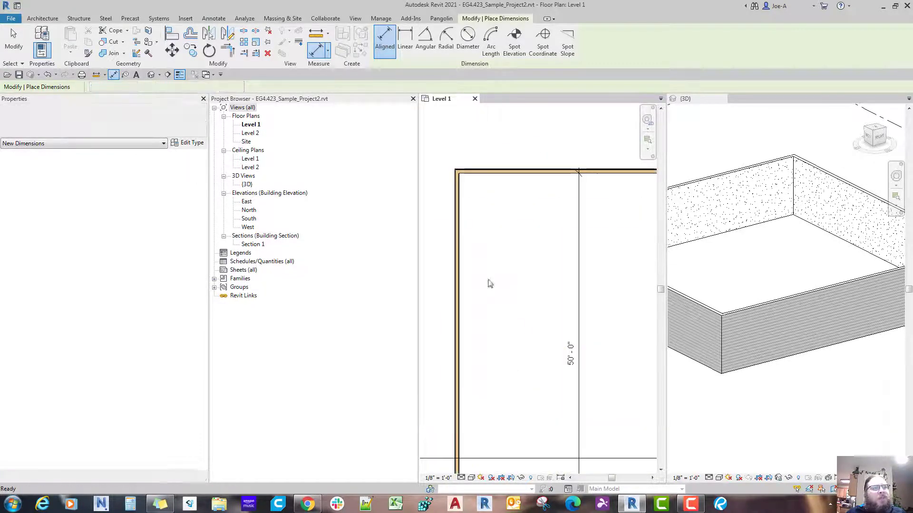
{"action": "scroll", "coordinate": [454, 178], "scroll_direction": "up", "scroll_amount": 4}
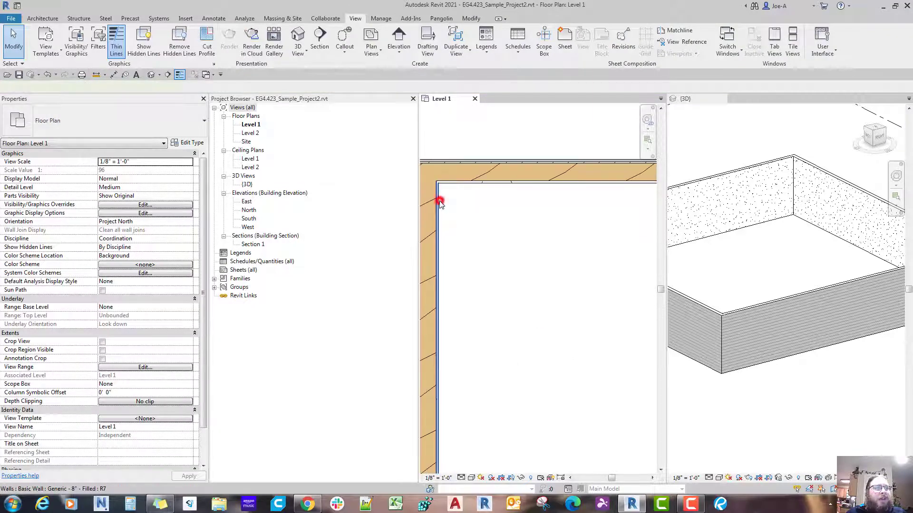
Delete the vertical linear dimension spanning the walls in the Level 1 floor plan.
{"action": "left_click", "coordinate": [440, 204]}
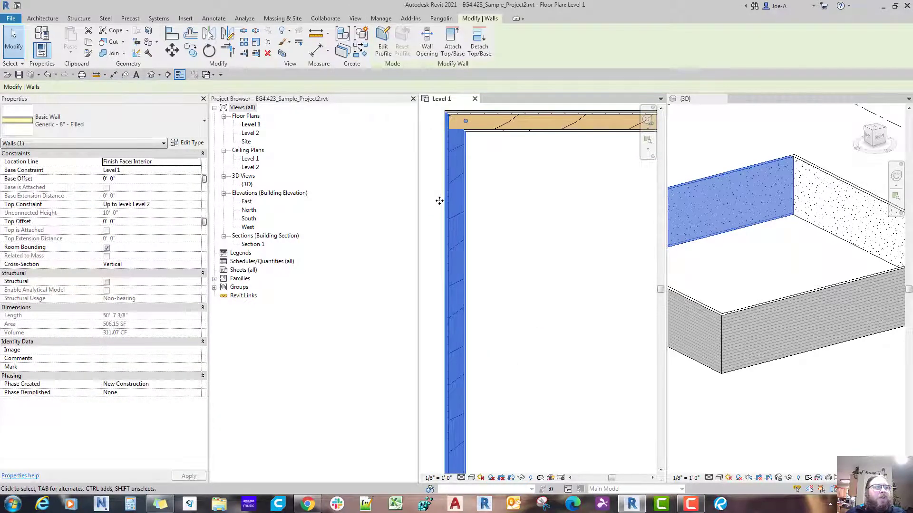
{"action": "key", "text": "Escape"}
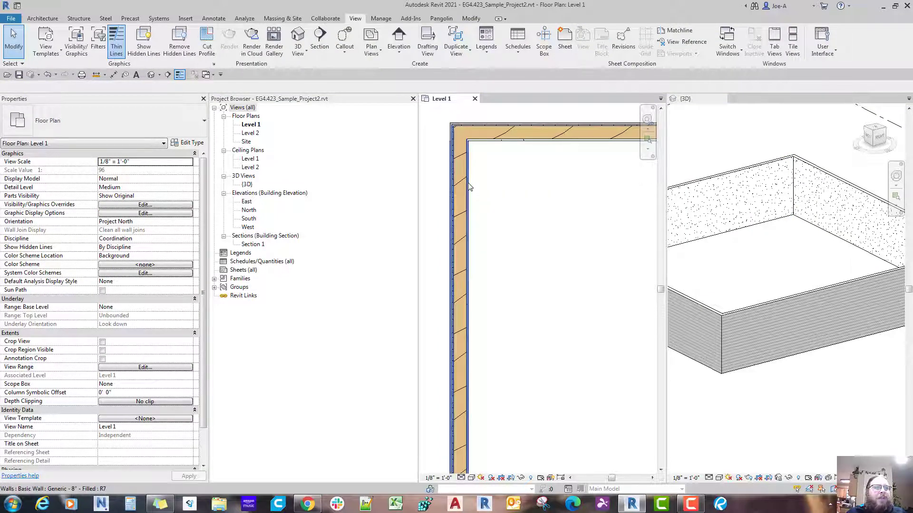
{"action": "middle_click_drag", "start_coordinate": [441, 158], "coordinate": [479, 175]}
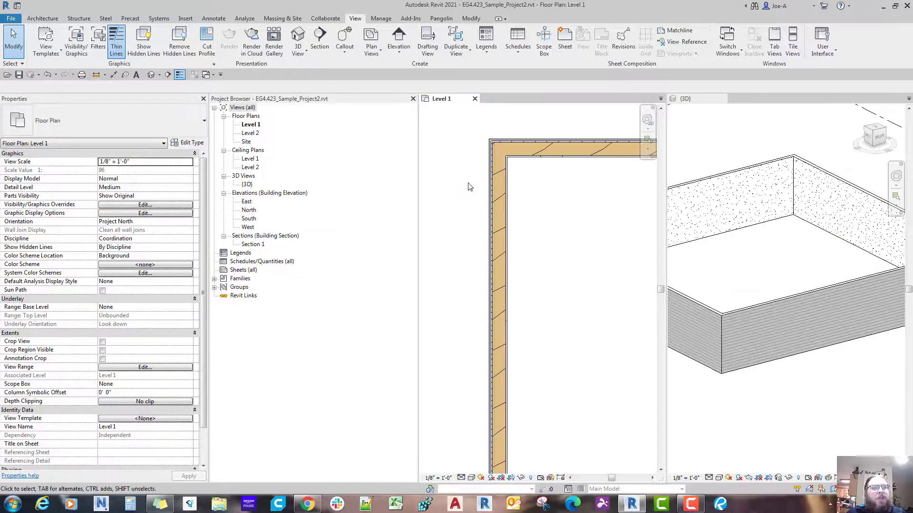
{"action": "scroll", "coordinate": [475, 189], "scroll_direction": "down", "scroll_amount": 5}
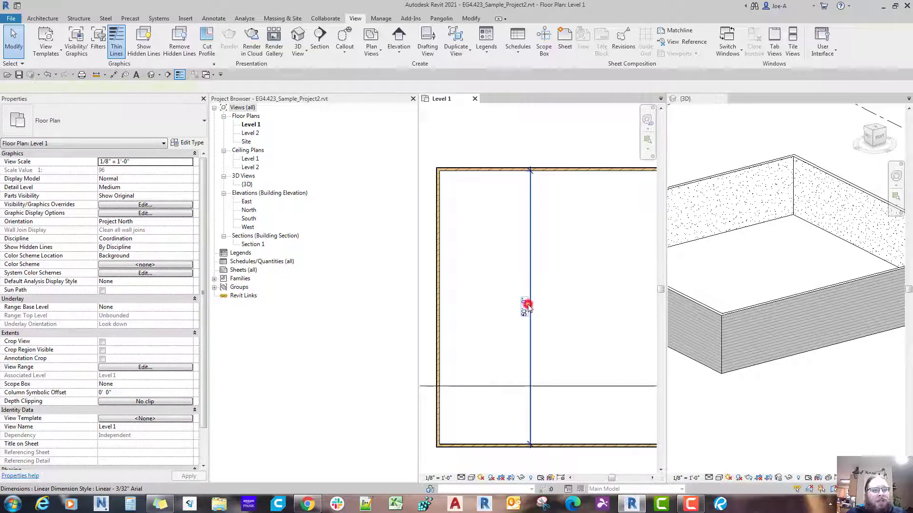
{"action": "left_click", "coordinate": [527, 307]}
{"action": "key", "text": "Delete"}
{"action": "scroll", "coordinate": [528, 307], "scroll_direction": "down", "scroll_amount": 2}
{"action": "mouse_move", "coordinate": [558, 301]}
{"action": "middle_mouse_down"}
{"action": "mouse_move", "coordinate": [535, 312]}
{"action": "mouse_move", "coordinate": [510, 295]}
{"action": "middle_mouse_up"}
{"action": "scroll", "coordinate": [783, 356], "scroll_direction": "down", "scroll_amount": 2}
{"action": "mouse_move", "coordinate": [783, 357]}
{"action": "middle_mouse_down", "text": "shift"}
{"action": "mouse_move", "coordinate": [751, 356]}
{"action": "mouse_move", "coordinate": [765, 330]}
{"action": "middle_mouse_up", "text": "shift"}
{"action": "scroll", "coordinate": [530, 314], "scroll_direction": "up", "scroll_amount": 3}
{"action": "middle_click_drag", "start_coordinate": [530, 314], "coordinate": [551, 279]}
{"action": "key", "text": "Tab"}
{"action": "left_click", "coordinate": [545, 351]}
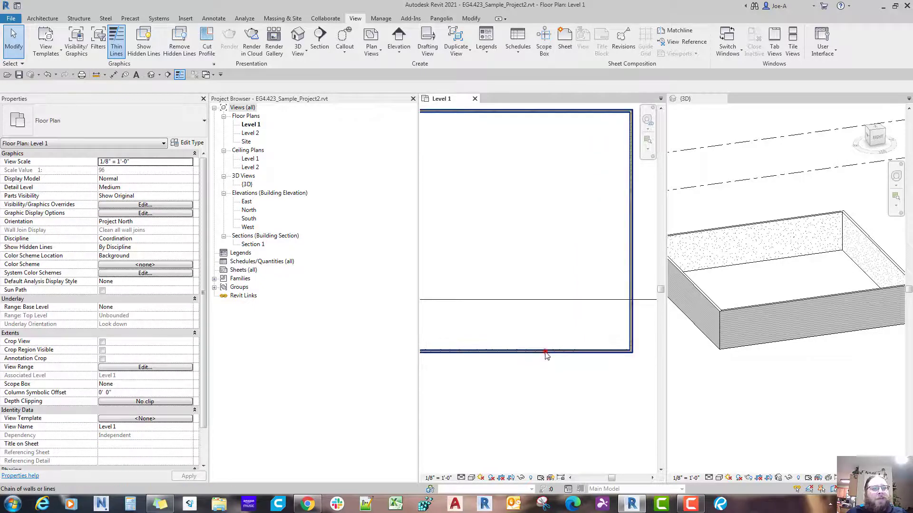
{"action": "left_click", "coordinate": [104, 119]}
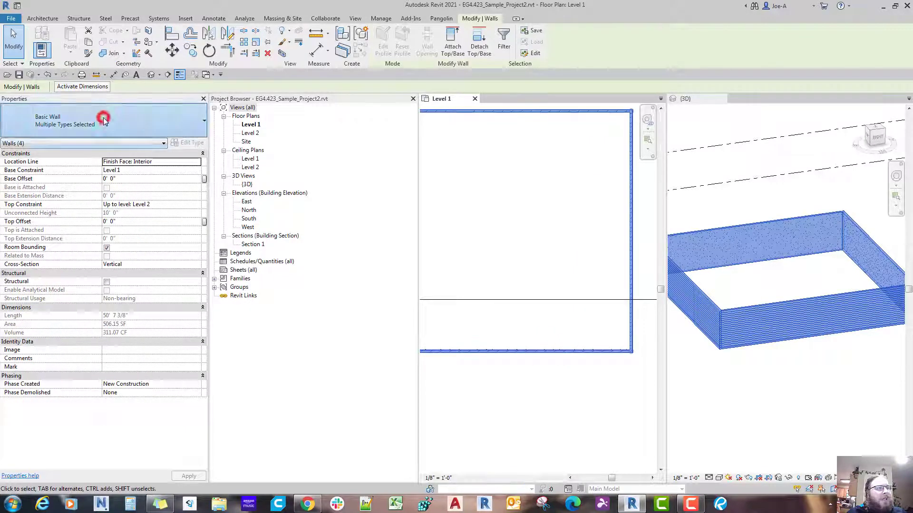
{"action": "key", "text": "Escape"}
{"action": "key", "text": "Escape"}
Select the chain of four walls in the Level 1 plan and change their type to 6" Wood Stud w/ Siding.
{"action": "scroll", "coordinate": [528, 354], "scroll_direction": "down", "scroll_amount": 1}
{"action": "middle_click_drag", "start_coordinate": [527, 354], "coordinate": [581, 352]}
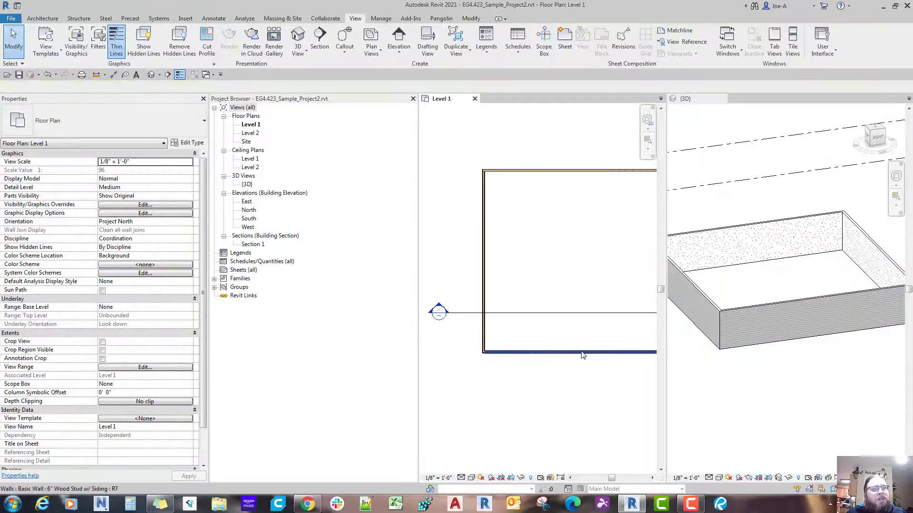
{"action": "key", "text": "Tab"}
{"action": "left_click", "coordinate": [583, 353]}
{"action": "left_click", "coordinate": [115, 128]}
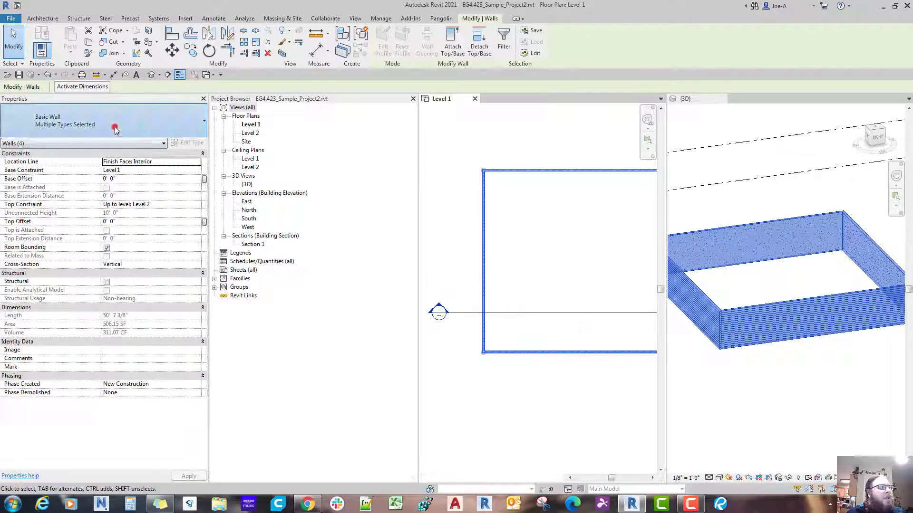
{"action": "scroll", "coordinate": [114, 126], "scroll_direction": "up", "scroll_amount": 1}
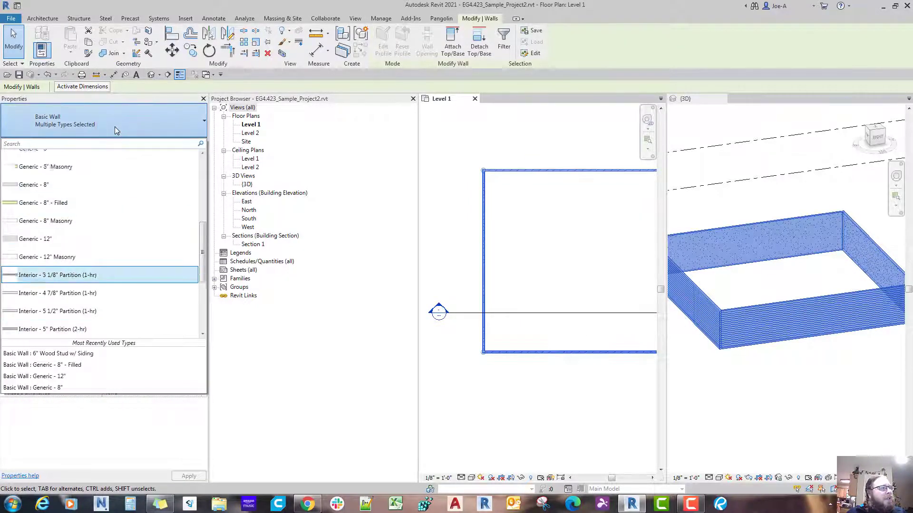
{"action": "scroll", "coordinate": [72, 199], "scroll_direction": "up", "scroll_amount": 3}
{"action": "left_click", "coordinate": [57, 171]}
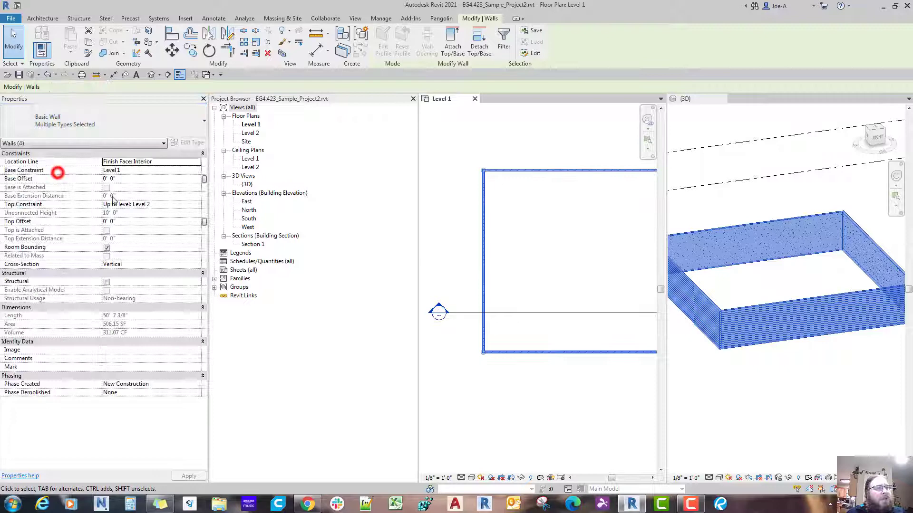
Change the chain of four walls to the type Exterior - Brick and CMU on MTL. Stud and inspect a corner in the 3D view.
{"action": "left_click", "coordinate": [558, 396]}
{"action": "key", "text": "Tab"}
{"action": "left_click", "coordinate": [554, 352]}
{"action": "scroll", "coordinate": [553, 354], "scroll_direction": "down", "scroll_amount": 1}
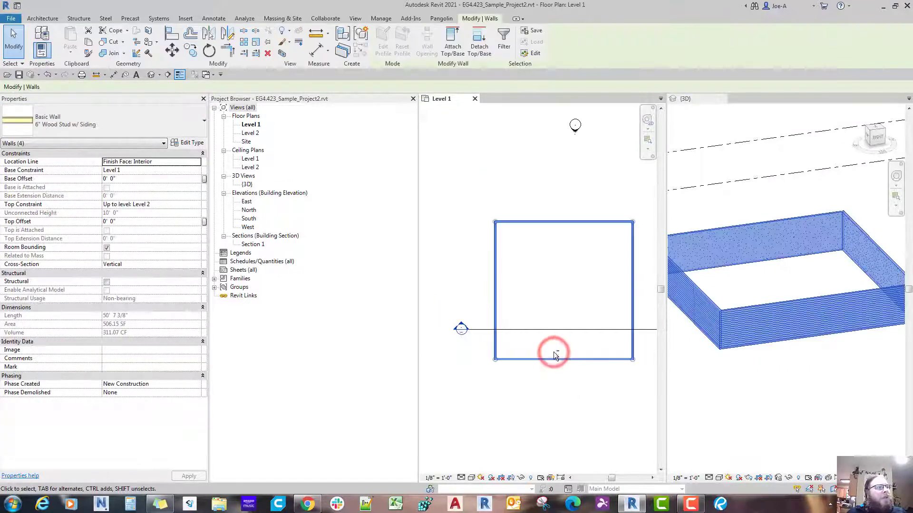
{"action": "double_click", "coordinate": [247, 184]}
{"action": "left_click", "coordinate": [98, 116]}
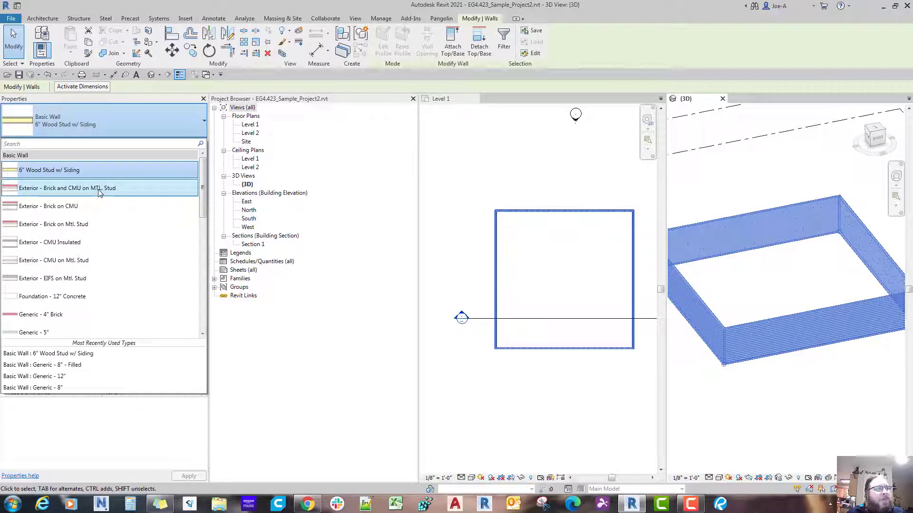
{"action": "mouse_move", "coordinate": [99, 192]}
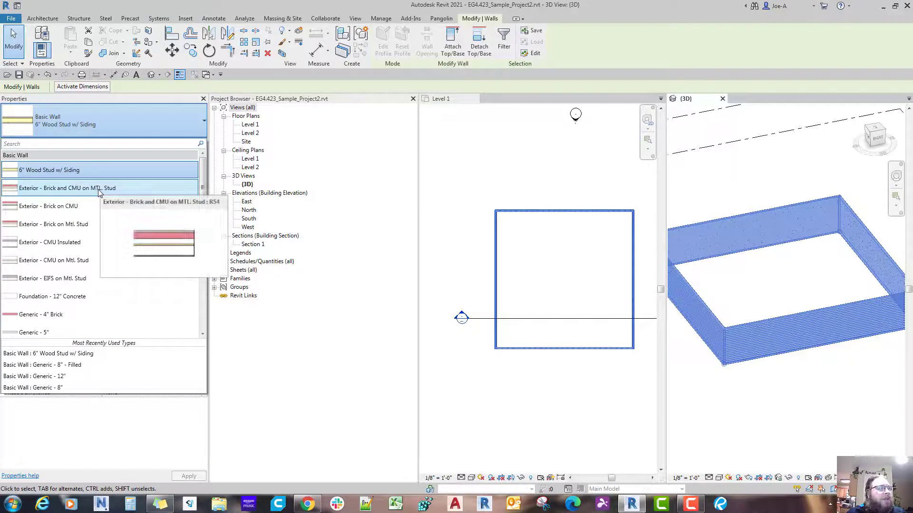
{"action": "left_click", "coordinate": [98, 190]}
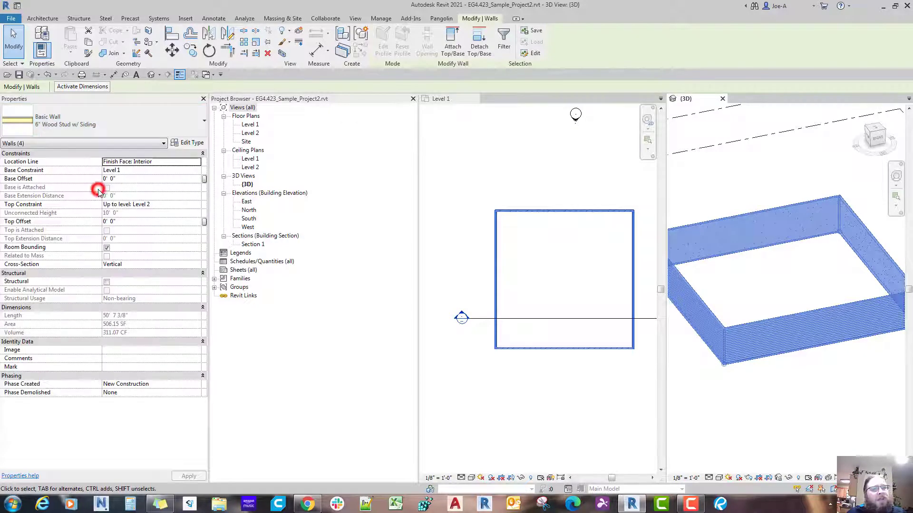
{"action": "left_click", "coordinate": [738, 425]}
{"action": "middle_click_drag", "start_coordinate": [737, 399], "coordinate": [716, 311], "text": "shift"}
{"action": "scroll", "coordinate": [717, 311], "scroll_direction": "up", "scroll_amount": 2}
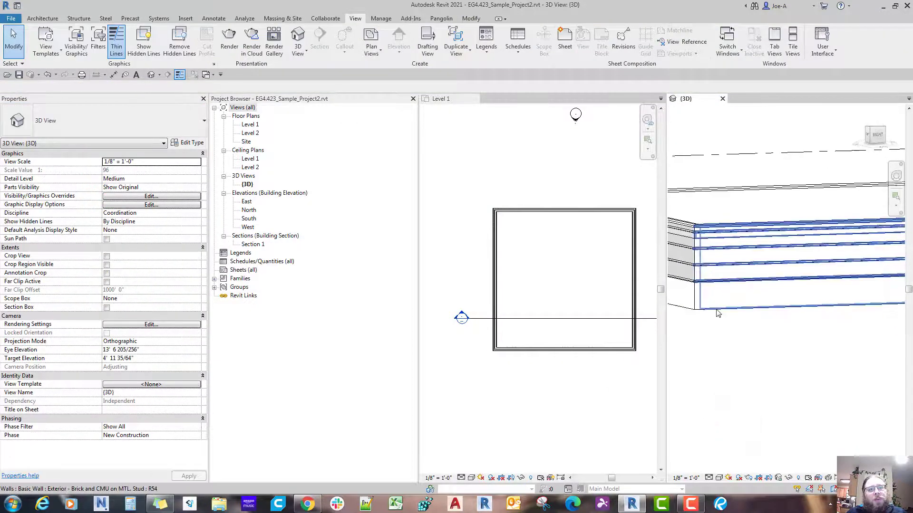
Open the Section 1 view from its section line in the Level 1 floor plan.
{"action": "left_click", "coordinate": [540, 324]}
{"action": "left_click", "coordinate": [537, 322]}
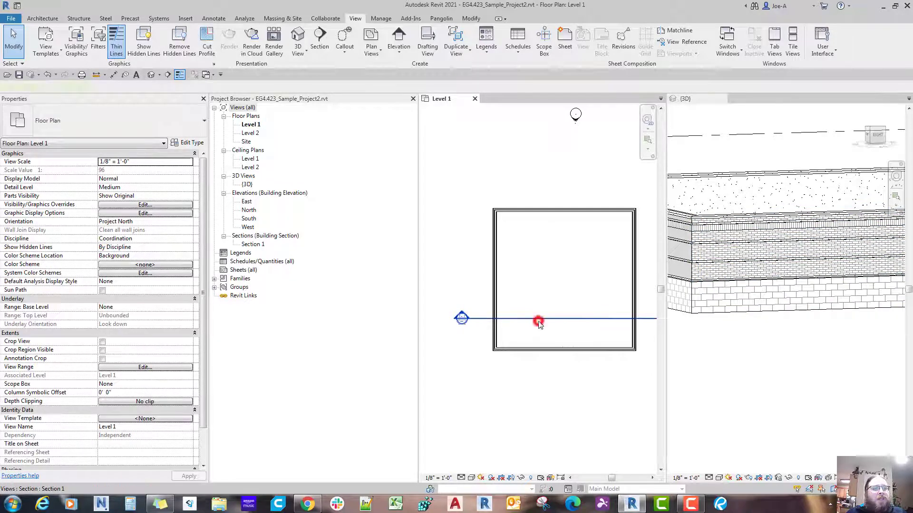
{"action": "right_click", "coordinate": [539, 323]}
{"action": "left_click", "coordinate": [558, 126]}
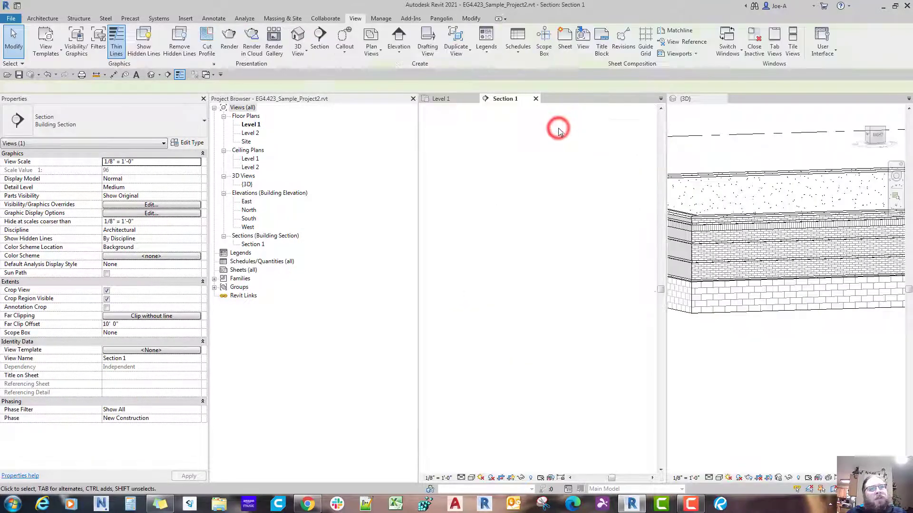
Extend the upper edge of the Section 1 crop region well above the walls.
{"action": "left_click", "coordinate": [500, 292]}
{"action": "scroll", "coordinate": [545, 343], "scroll_direction": "down", "scroll_amount": 2}
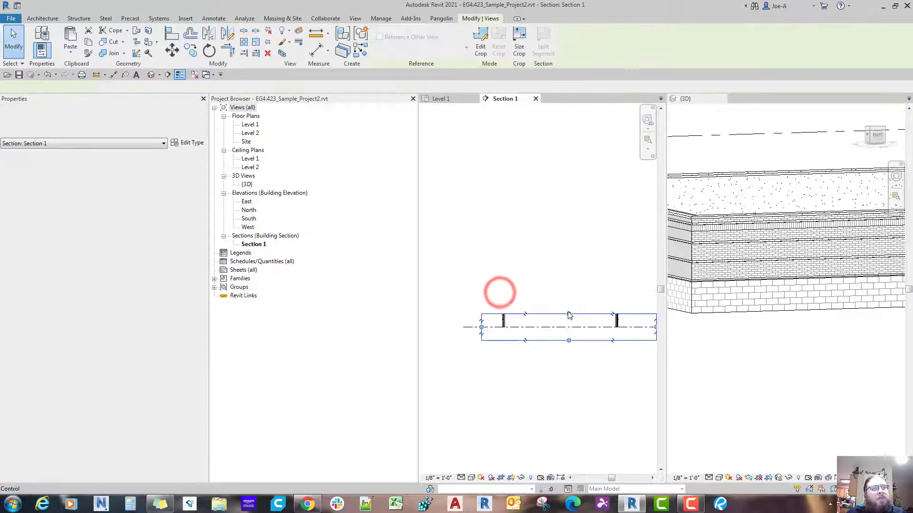
{"action": "left_click_drag", "start_coordinate": [568, 313], "coordinate": [568, 220]}
{"action": "middle_click_drag", "start_coordinate": [582, 228], "coordinate": [546, 225]}
{"action": "key", "text": "Escape"}
Set the visual style of the Section 1 view to Shaded for a close look at the cut wall.
{"action": "scroll", "coordinate": [590, 315], "scroll_direction": "up", "scroll_amount": 3}
{"action": "scroll", "coordinate": [546, 302], "scroll_direction": "up", "scroll_amount": 4}
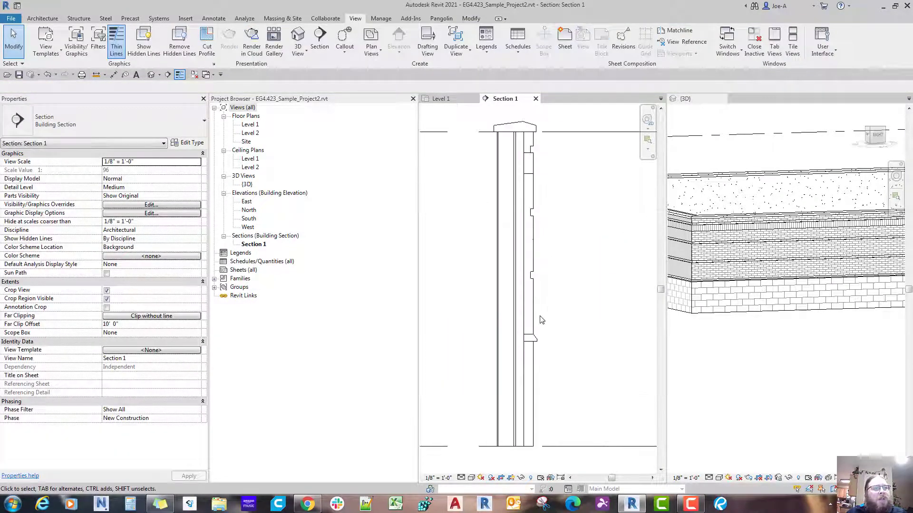
{"action": "left_click", "coordinate": [471, 478]}
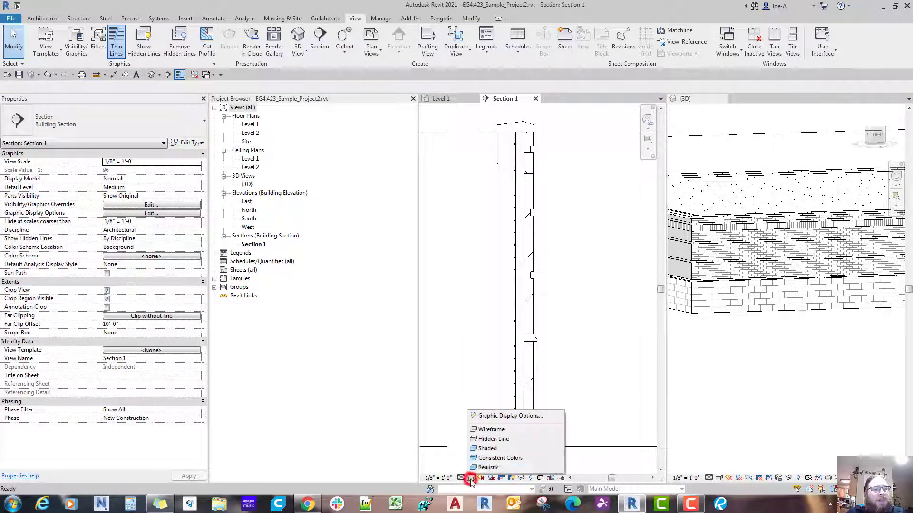
{"action": "left_click", "coordinate": [482, 449]}
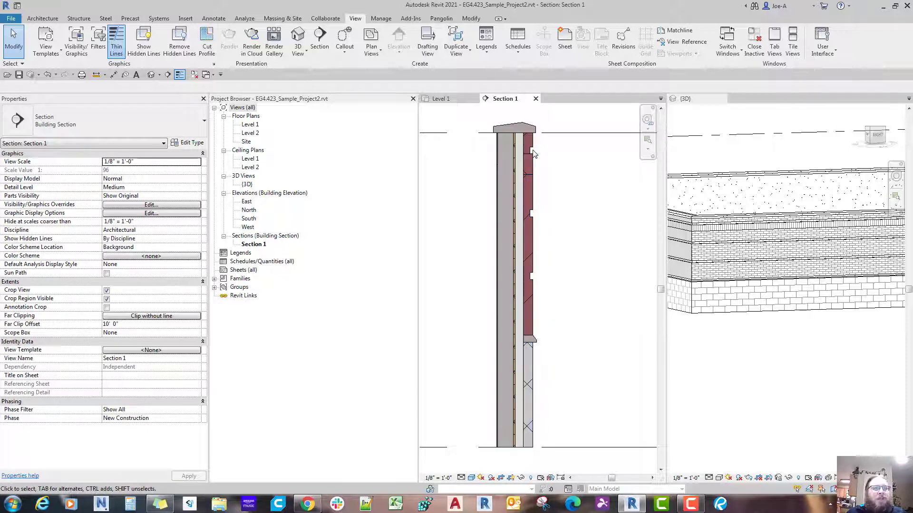
Examine the cut wall's brick face, reveals, projecting sill and CMU base in the Section 1 view.
{"action": "scroll", "coordinate": [530, 327], "scroll_direction": "up", "scroll_amount": 2}
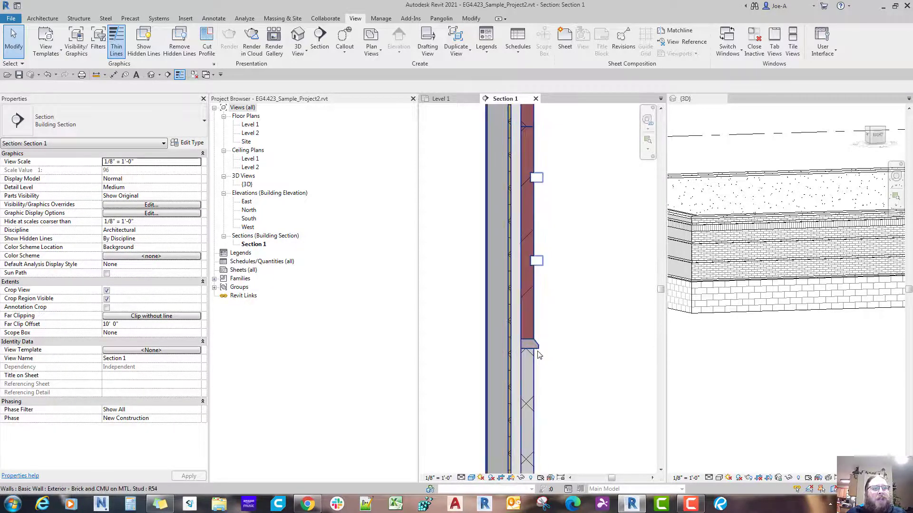
{"action": "middle_click_drag", "start_coordinate": [550, 405], "coordinate": [544, 358]}
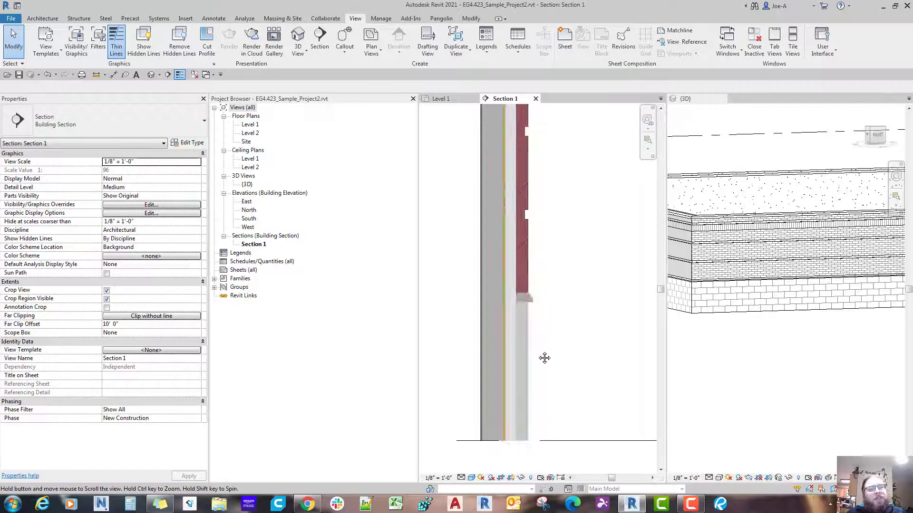
{"action": "scroll", "coordinate": [536, 341], "scroll_direction": "up", "scroll_amount": 1}
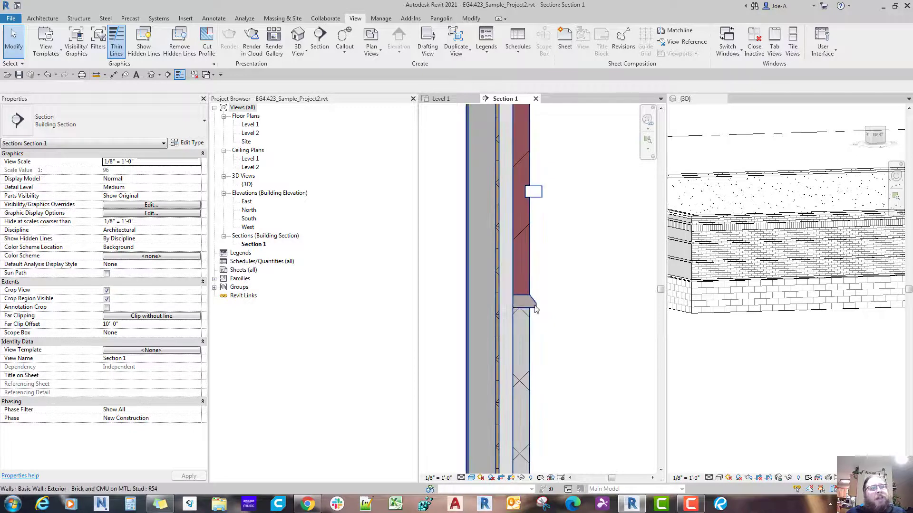
{"action": "scroll", "coordinate": [537, 311], "scroll_direction": "down", "scroll_amount": 2}
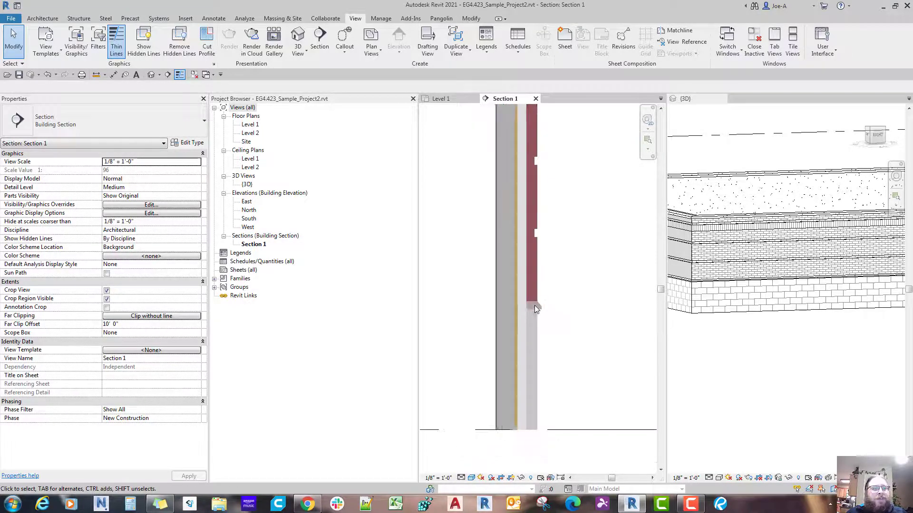
{"action": "scroll", "coordinate": [549, 326], "scroll_direction": "down", "scroll_amount": 3}
{"action": "scroll", "coordinate": [548, 326], "scroll_direction": "up", "scroll_amount": 2}
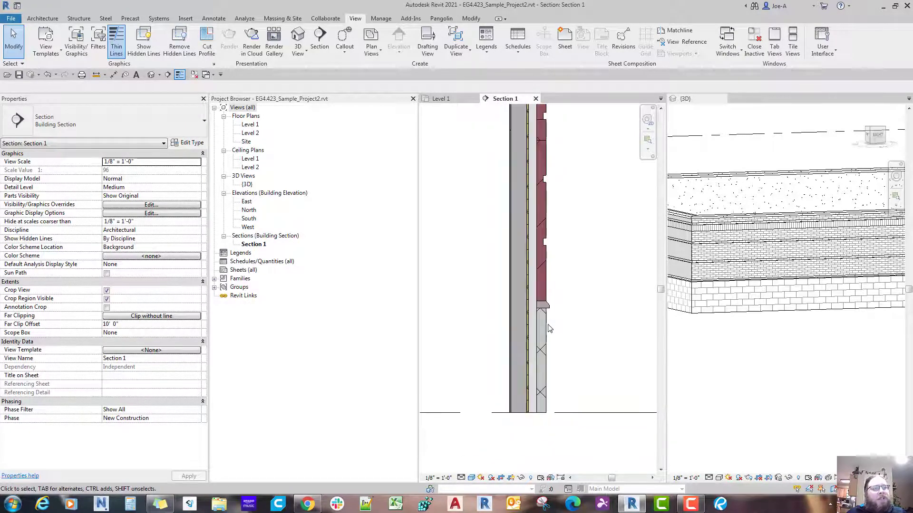
Open the type properties of the cut exterior wall in Section 1 and its structure for editing.
{"action": "left_click", "coordinate": [548, 325]}
{"action": "middle_click_drag", "start_coordinate": [567, 341], "coordinate": [565, 378]}
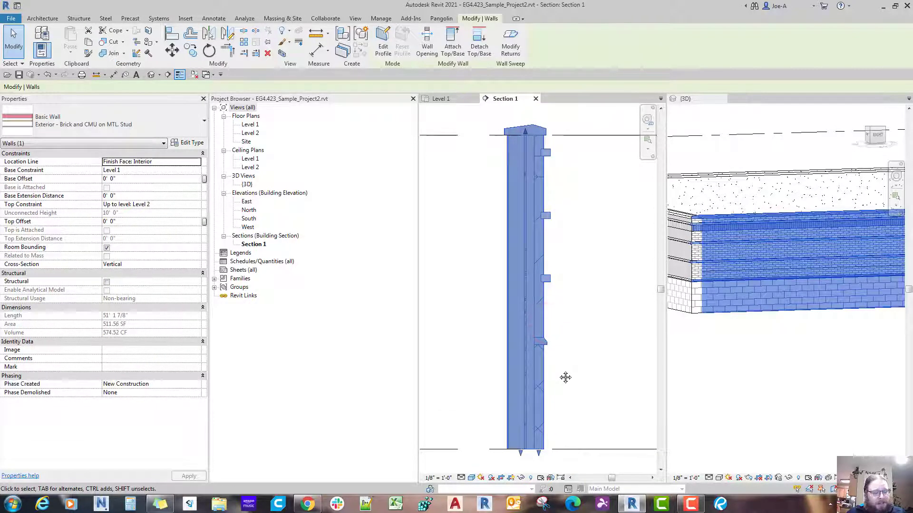
{"action": "key", "text": "e"}
{"action": "key", "text": "t"}
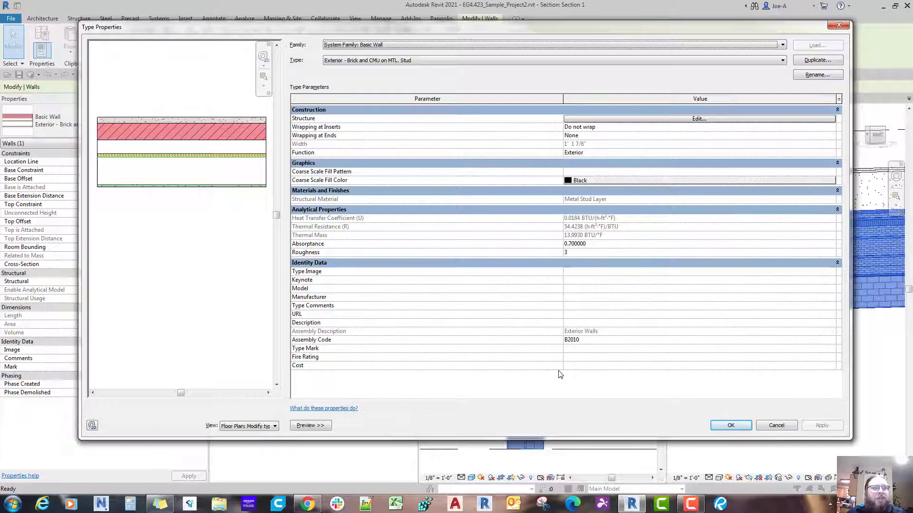
{"action": "left_click", "coordinate": [574, 282]}
{"action": "left_click", "coordinate": [567, 304]}
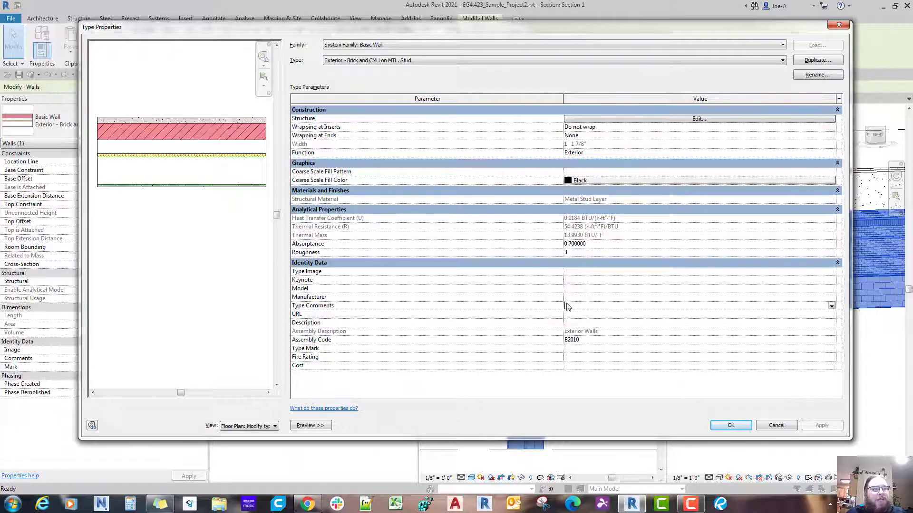
{"action": "left_click", "coordinate": [574, 119]}
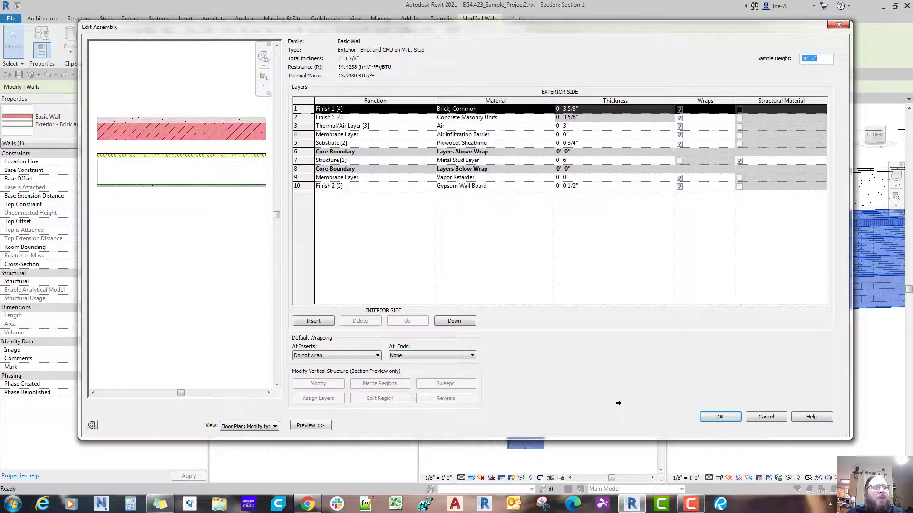
Examine the wall assembly's layer table, from the interior gypsum board through the stud, sheathing and air layers to the masonry finishes.
{"action": "left_click", "coordinate": [300, 187]}
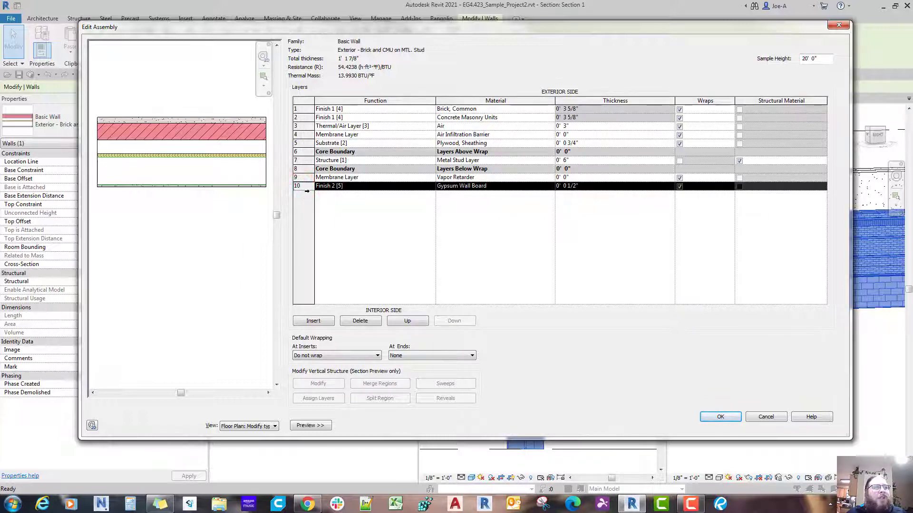
{"action": "left_click", "coordinate": [301, 161]}
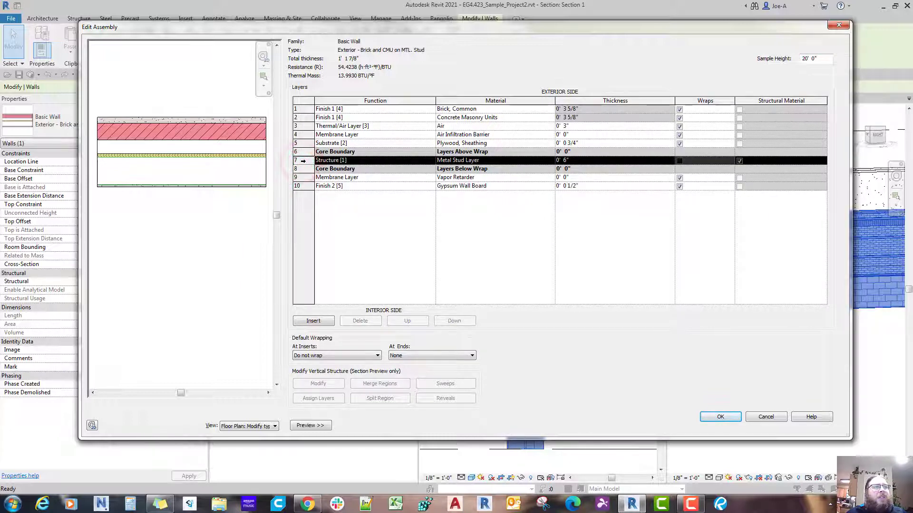
{"action": "left_click", "coordinate": [572, 161]}
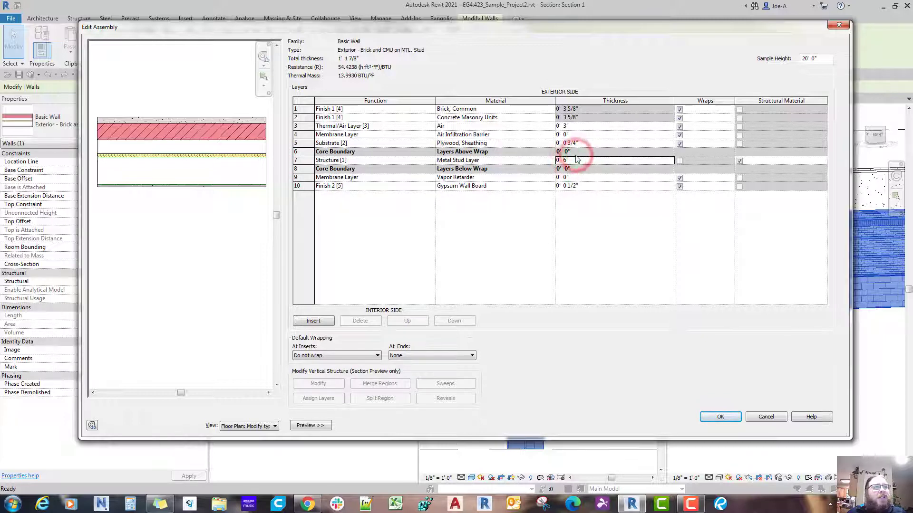
{"action": "left_click", "coordinate": [302, 144]}
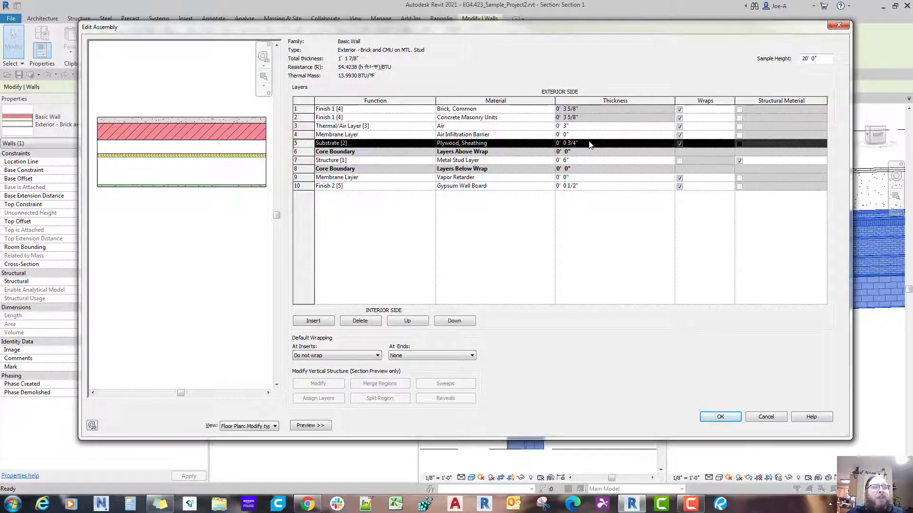
{"action": "left_click", "coordinate": [385, 126]}
{"action": "left_click", "coordinate": [574, 127]}
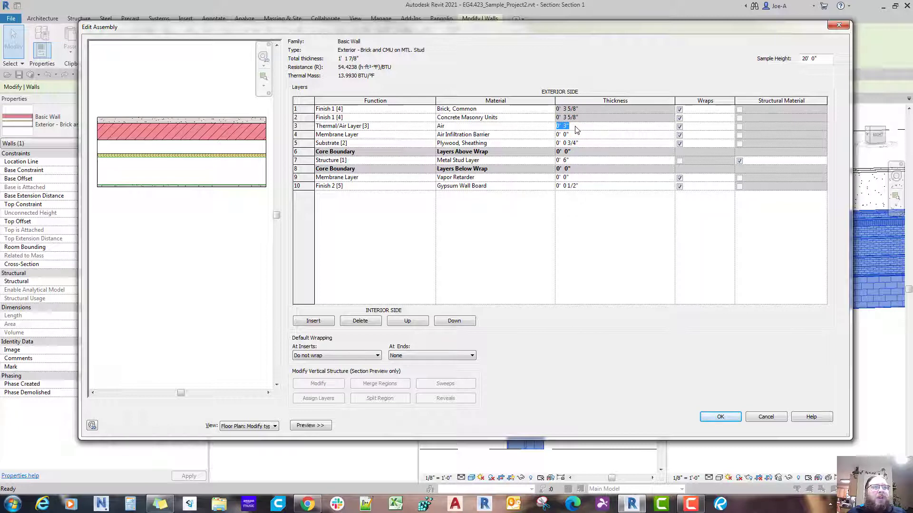
{"action": "left_click", "coordinate": [583, 118]}
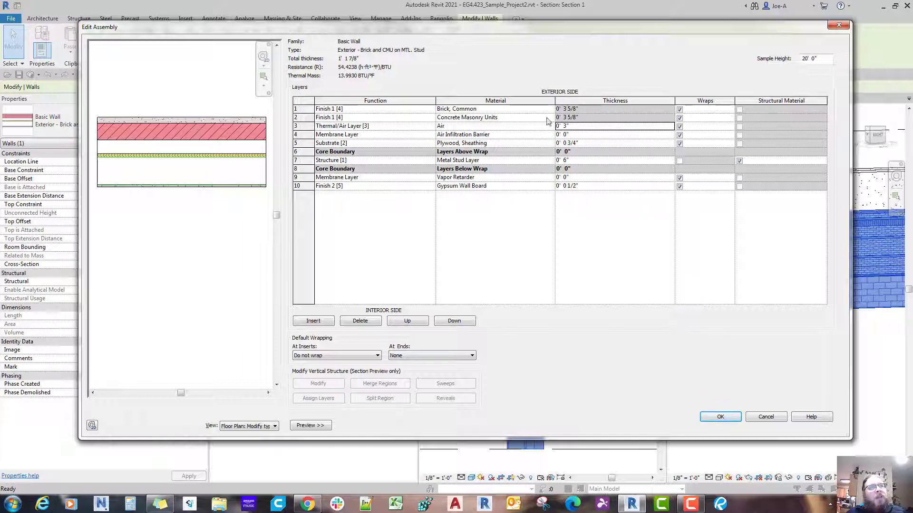
{"action": "left_click", "coordinate": [499, 117]}
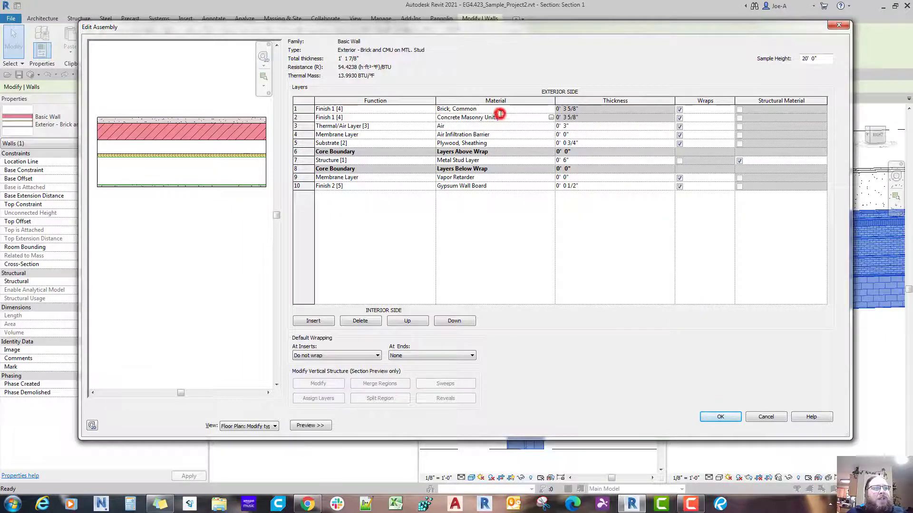
Switch the assembly preview to the section view and highlight the Brick, Common and Concrete Masonry Units layers in it.
{"action": "left_click", "coordinate": [246, 427]}
{"action": "left_click", "coordinate": [255, 441]}
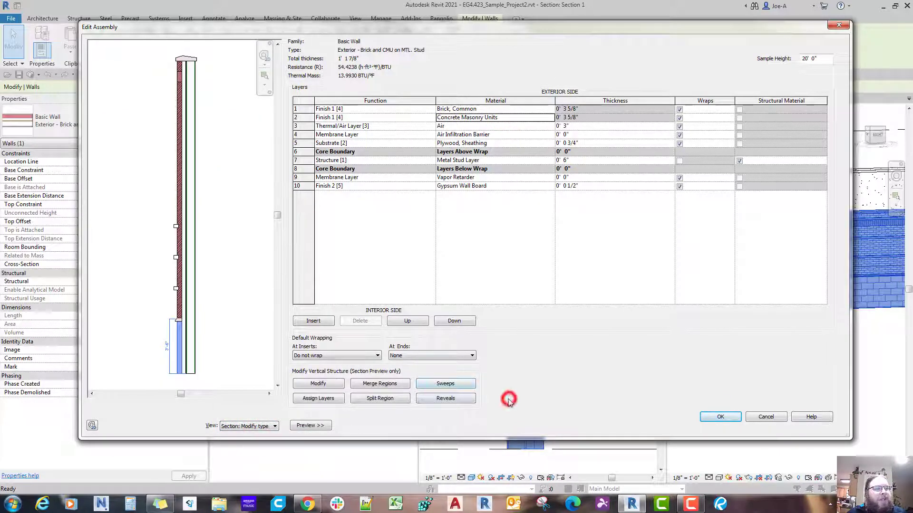
{"action": "scroll", "coordinate": [214, 352], "scroll_direction": "up", "scroll_amount": 2}
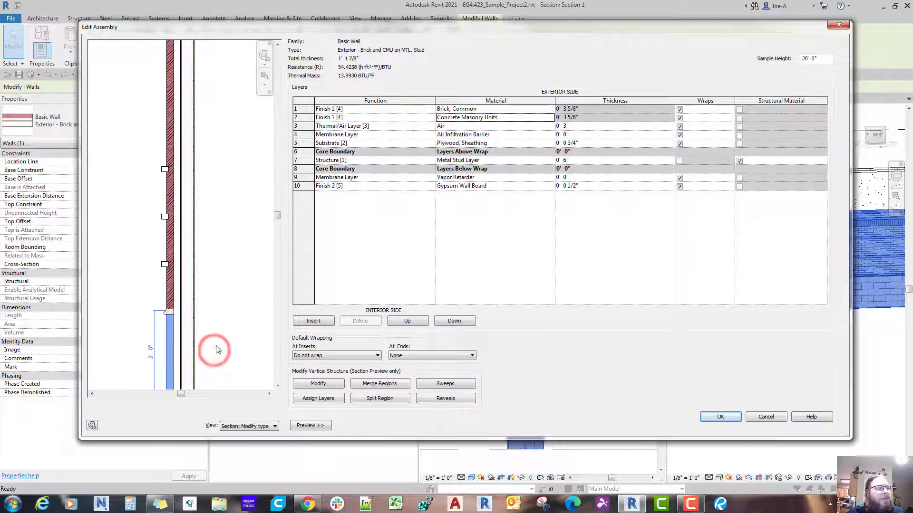
{"action": "left_click", "coordinate": [309, 109]}
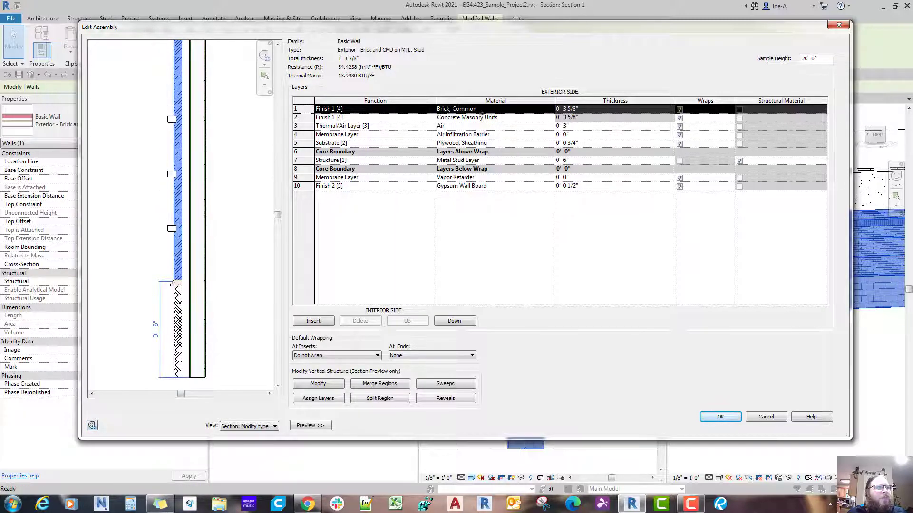
{"action": "left_click", "coordinate": [225, 288]}
{"action": "left_click", "coordinate": [174, 320]}
{"action": "left_click", "coordinate": [304, 118]}
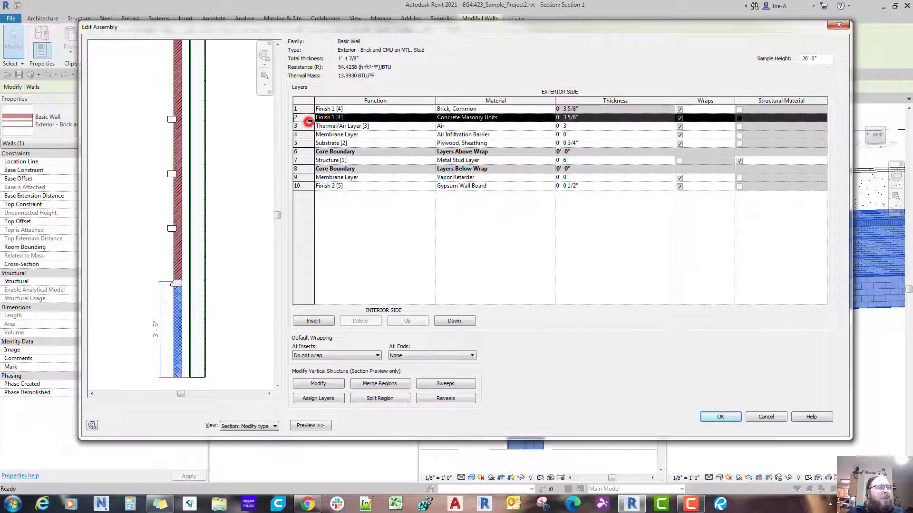
Review the wall type's sweeps and their profiles alongside the preview of the wall's parapet, without changing them.
{"action": "left_click", "coordinate": [435, 385]}
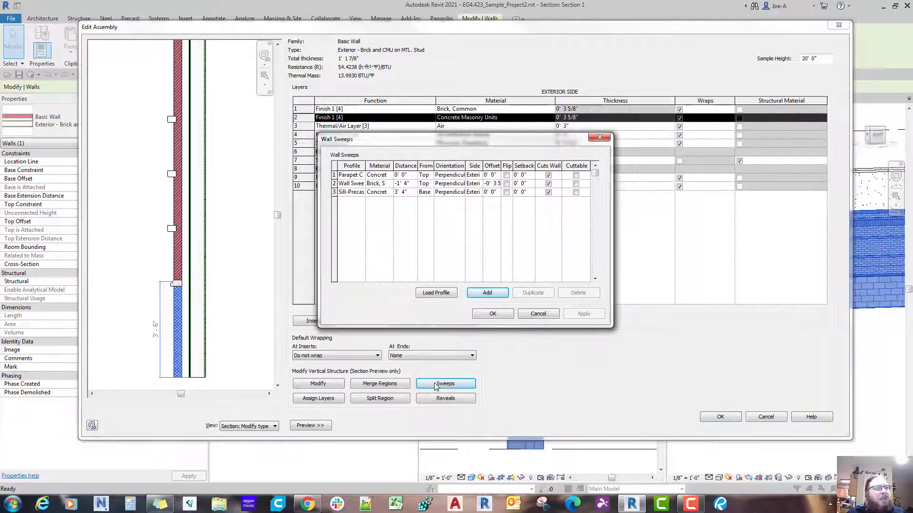
{"action": "key", "text": "Escape"}
{"action": "left_click", "coordinate": [383, 118]}
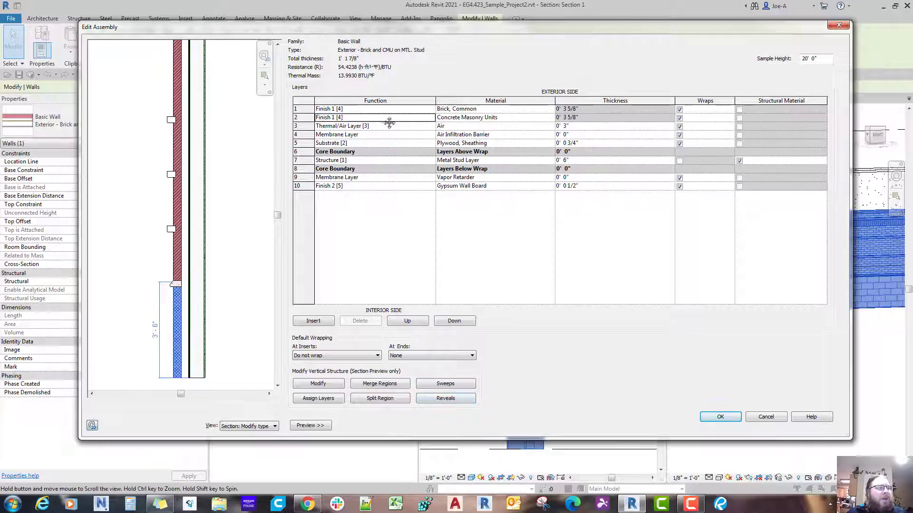
{"action": "left_click", "coordinate": [446, 385]}
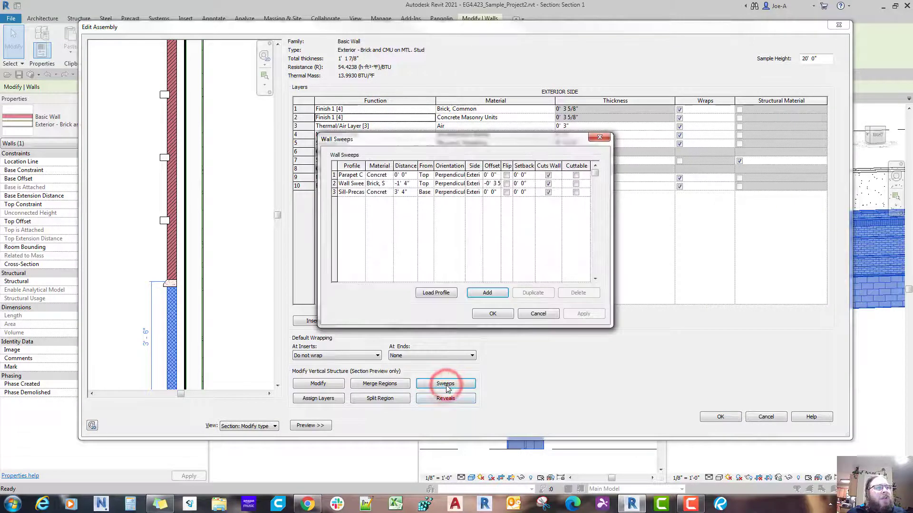
{"action": "left_click_drag", "start_coordinate": [369, 168], "coordinate": [396, 169]}
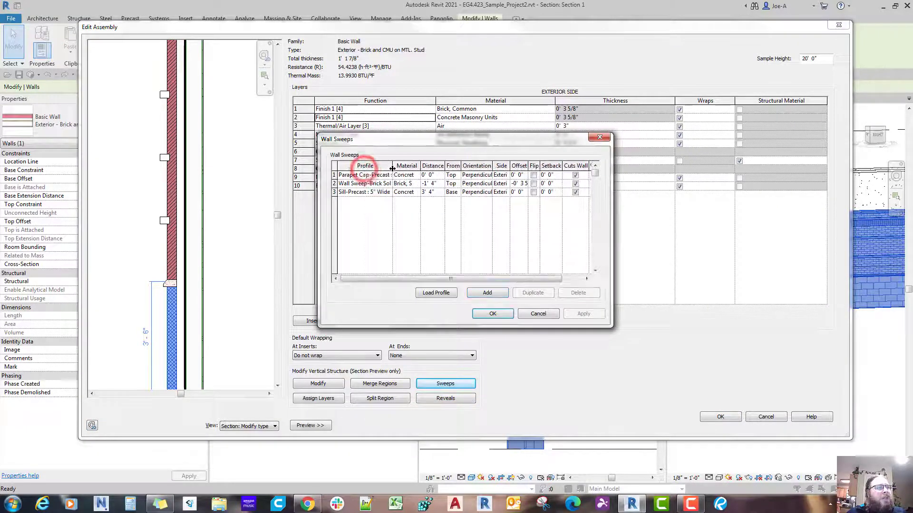
{"action": "left_click", "coordinate": [374, 175]}
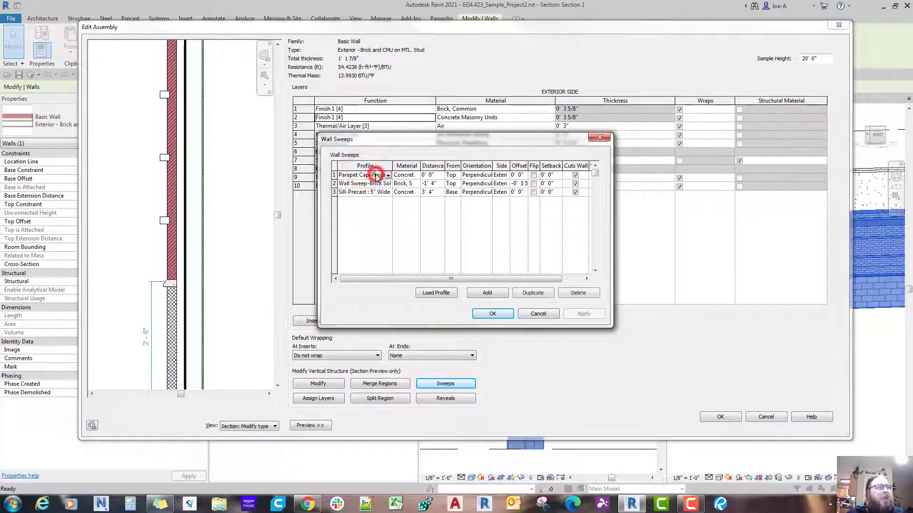
{"action": "left_click", "coordinate": [492, 314]}
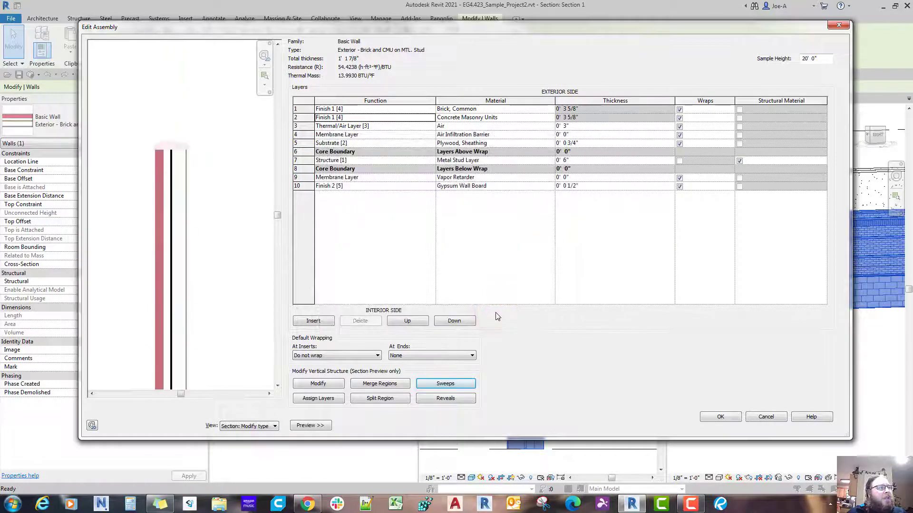
Reopen the wall sweeps list and examine the profile options for the precast parapet cap.
{"action": "left_click", "coordinate": [438, 384]}
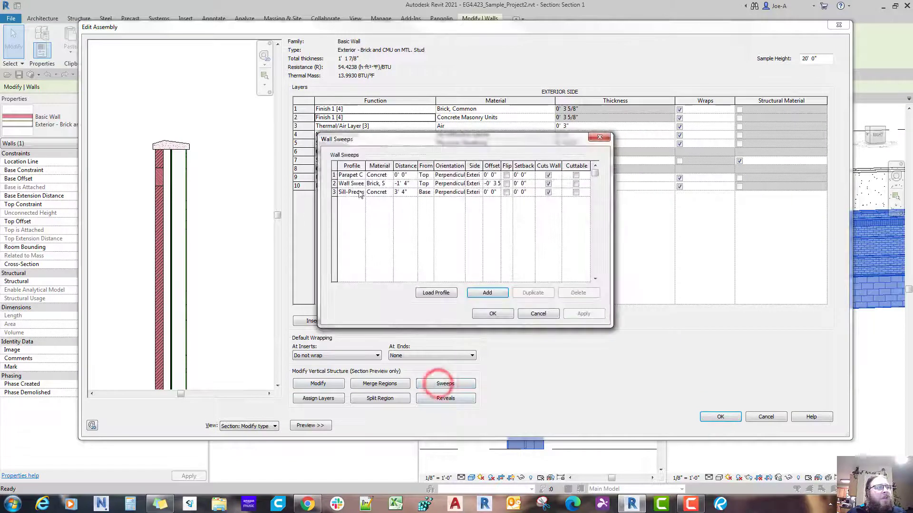
{"action": "left_click", "coordinate": [351, 175]}
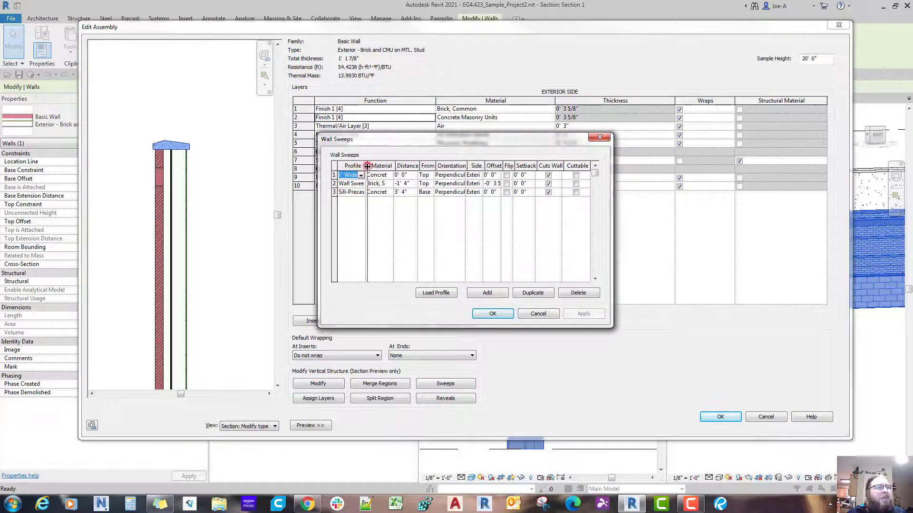
{"action": "left_click_drag", "start_coordinate": [366, 166], "coordinate": [402, 168]}
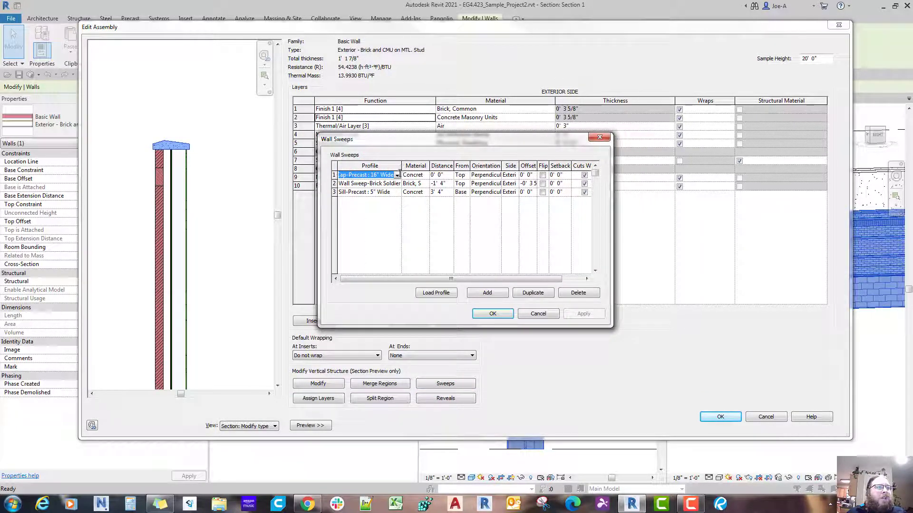
{"action": "left_click", "coordinate": [397, 175]}
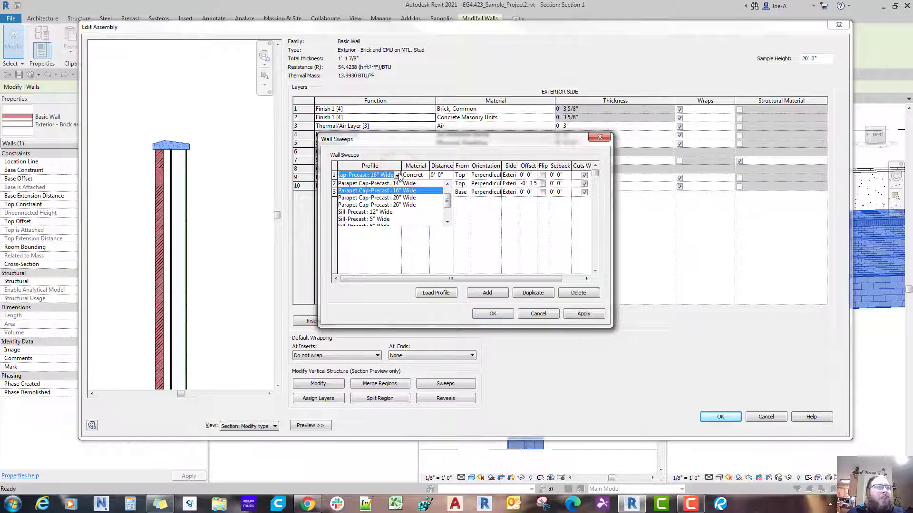
{"action": "left_click", "coordinate": [398, 176]}
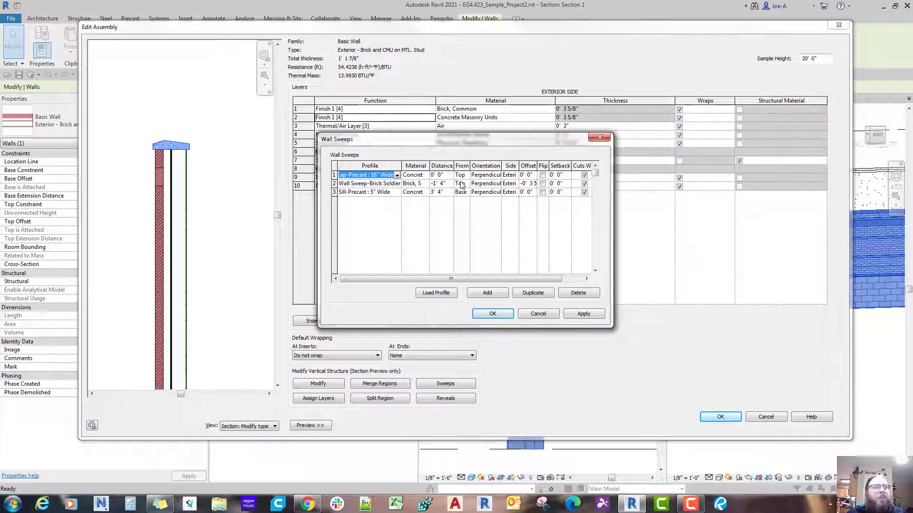
{"action": "left_click", "coordinate": [610, 213]}
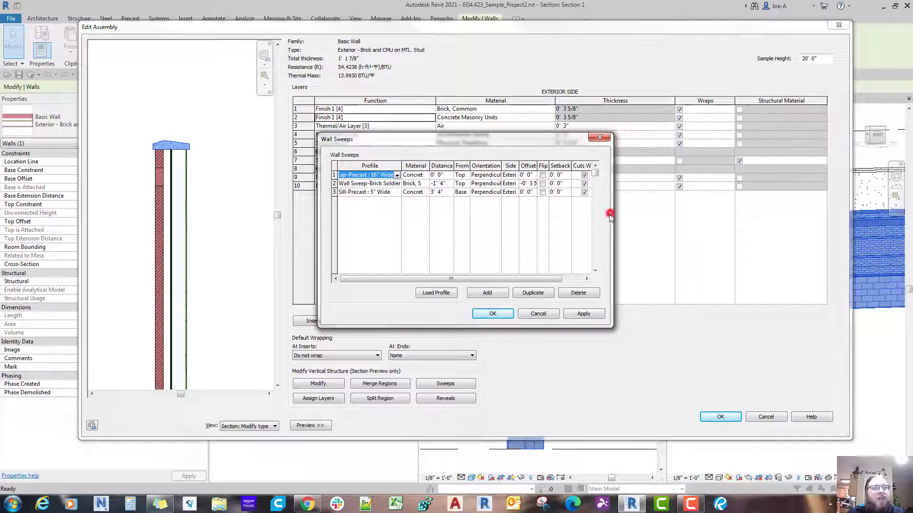
{"action": "left_click", "coordinate": [595, 236]}
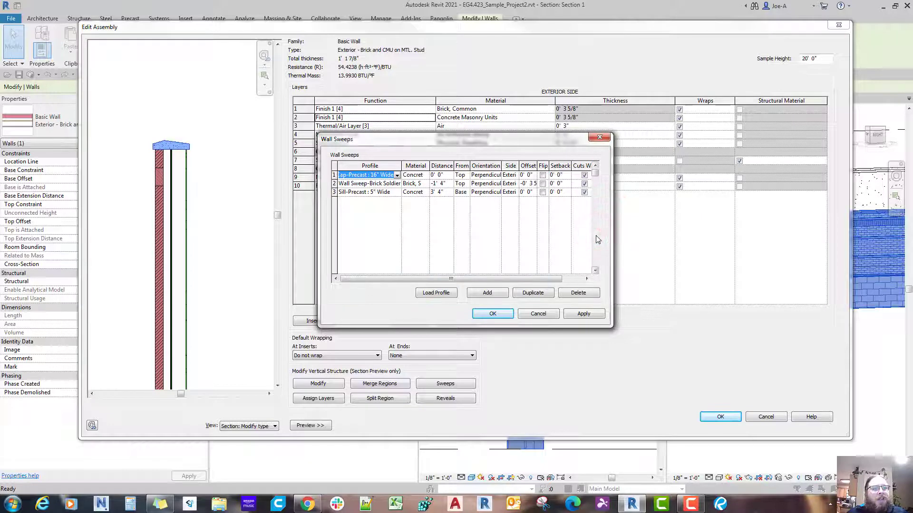
{"action": "left_click", "coordinate": [607, 329]}
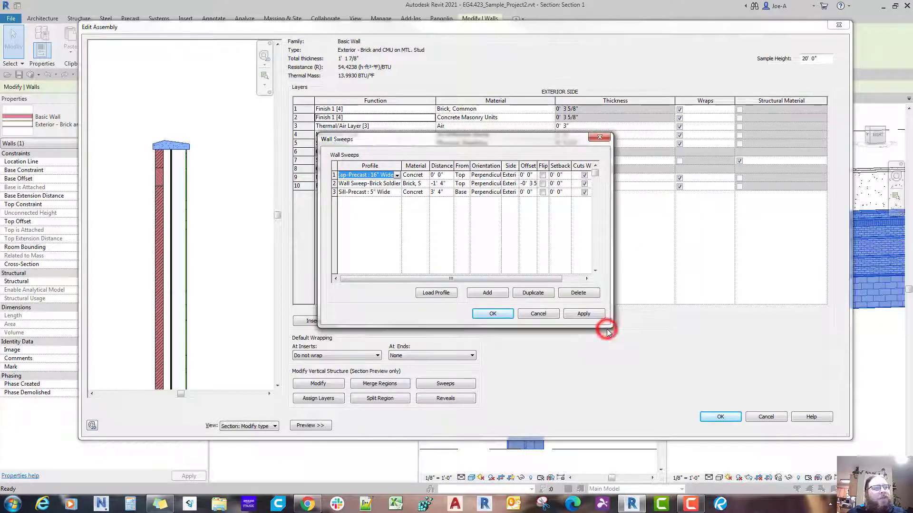
Examine the brick soldier course sweep's distance, reference and profile options, keeping the 1 Brick profile.
{"action": "left_click_drag", "start_coordinate": [403, 167], "coordinate": [455, 169]}
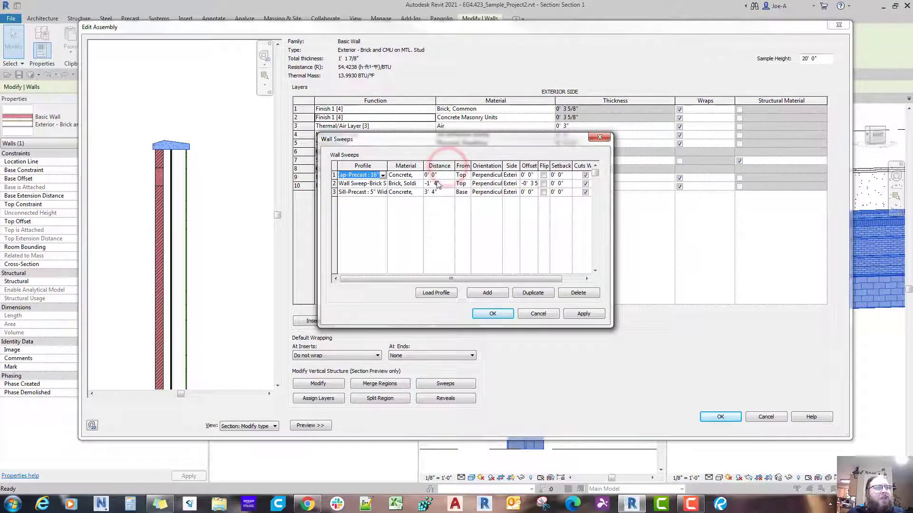
{"action": "left_click", "coordinate": [435, 183]}
{"action": "left_click", "coordinate": [334, 184]}
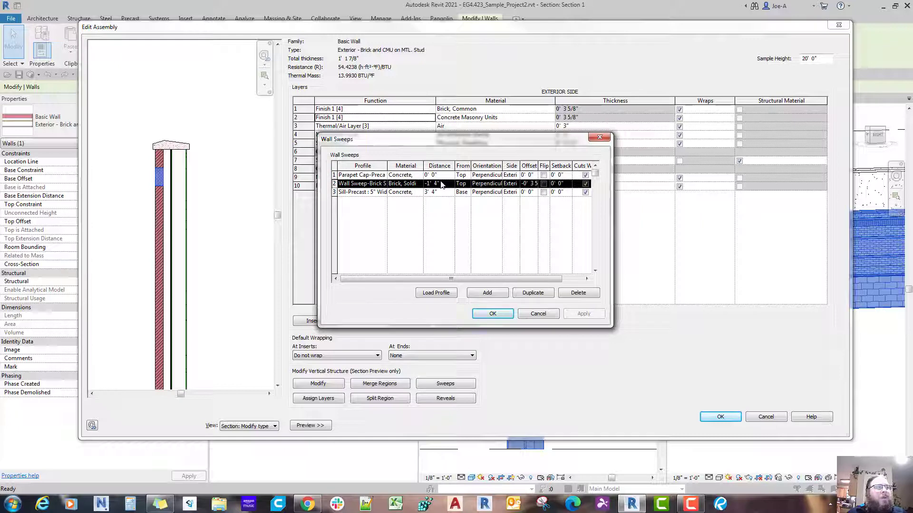
{"action": "left_click", "coordinate": [468, 185]}
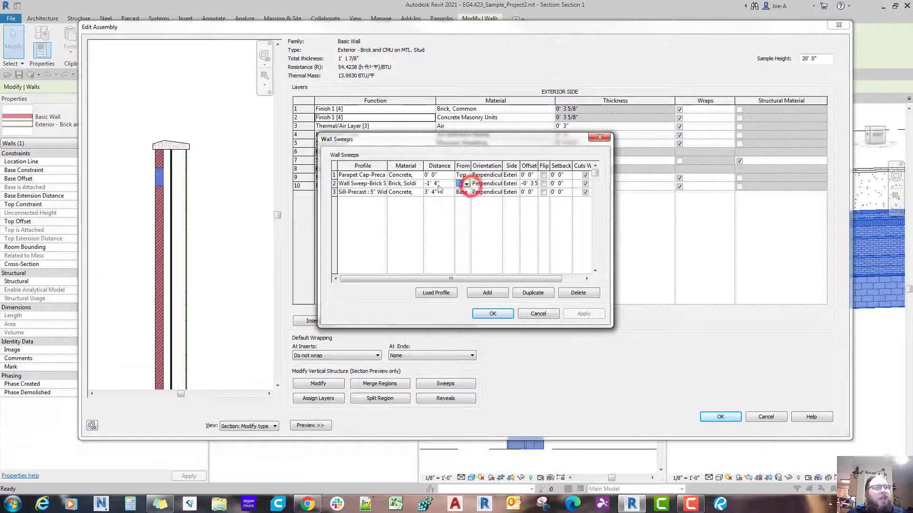
{"action": "left_click", "coordinate": [383, 184]}
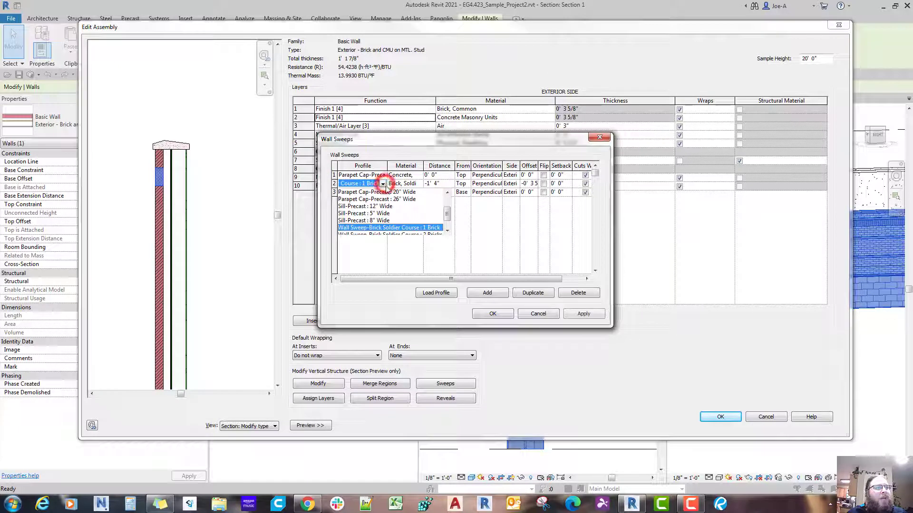
{"action": "left_click", "coordinate": [407, 230]}
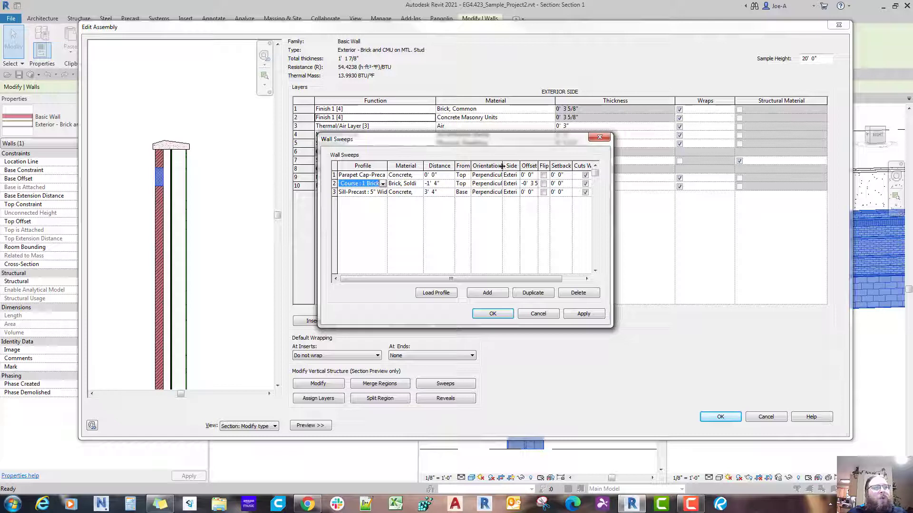
Set the brick soldier course sweep's offset to 0 and apply it to the wall preview.
{"action": "left_click_drag", "start_coordinate": [502, 166], "coordinate": [559, 168]}
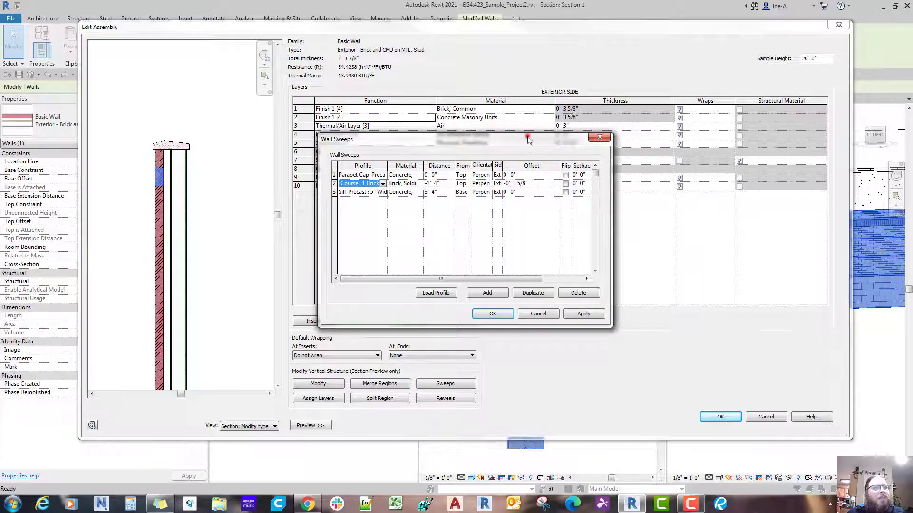
{"action": "left_click_drag", "start_coordinate": [529, 139], "coordinate": [531, 157]}
{"action": "left_click", "coordinate": [530, 202]}
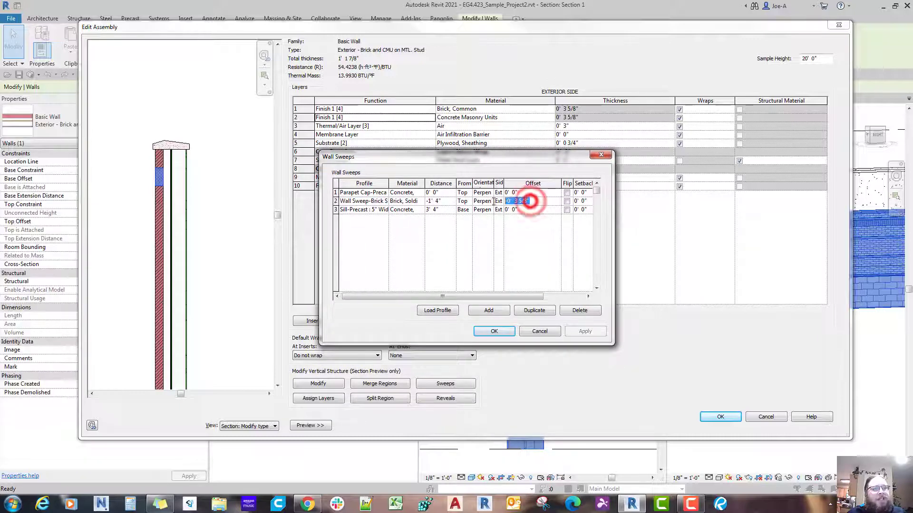
{"action": "double_click", "coordinate": [530, 202]}
{"action": "type", "text": "0"}
{"action": "key", "text": "Tab"}
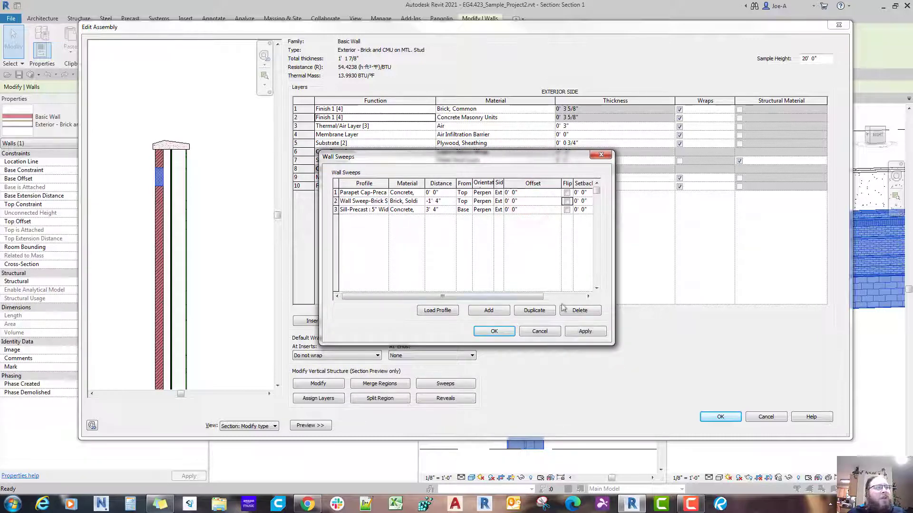
{"action": "left_click", "coordinate": [585, 332]}
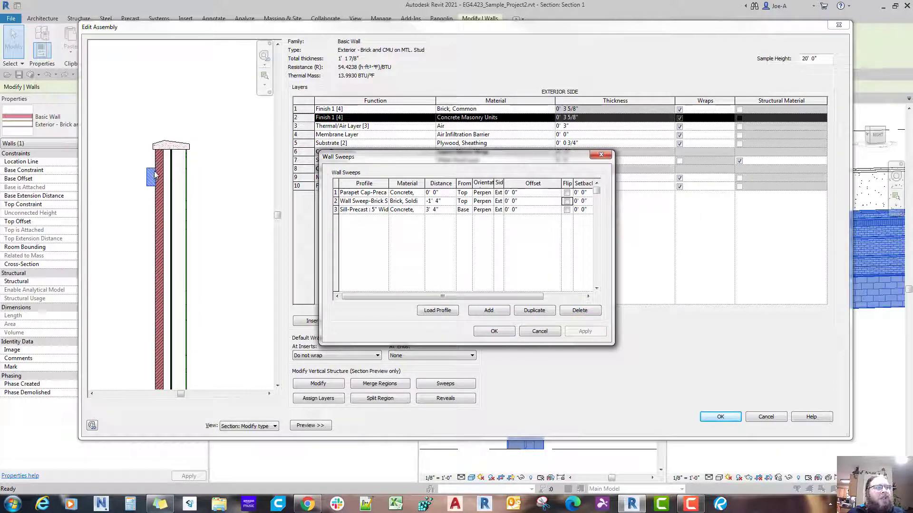
Set the brick soldier course sweep's offset to -0' 3 5/8" and apply it to the wall preview.
{"action": "left_click", "coordinate": [525, 202]}
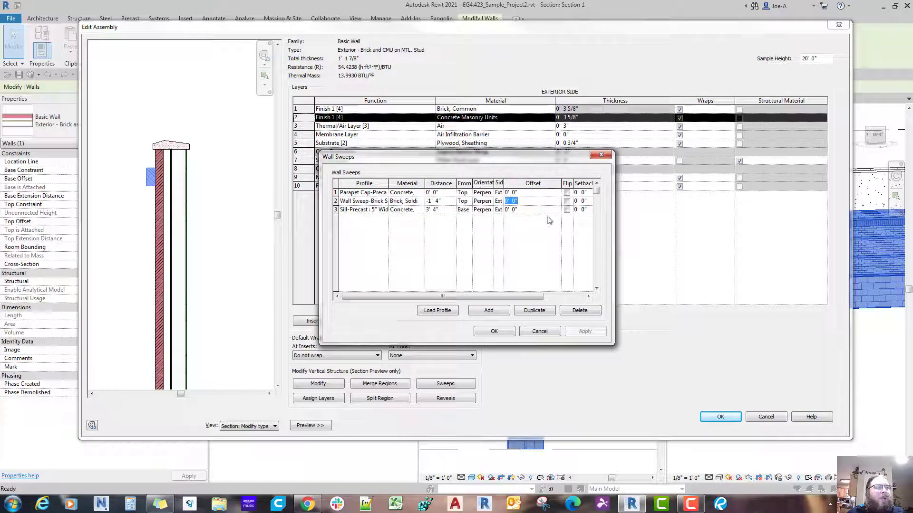
{"action": "type", "text": "-0 3.6"}
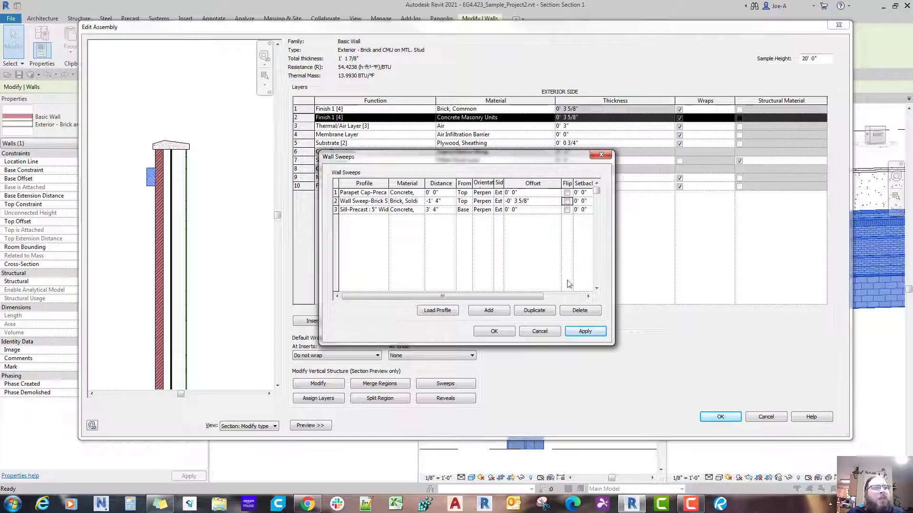
{"action": "left_click", "coordinate": [582, 331]}
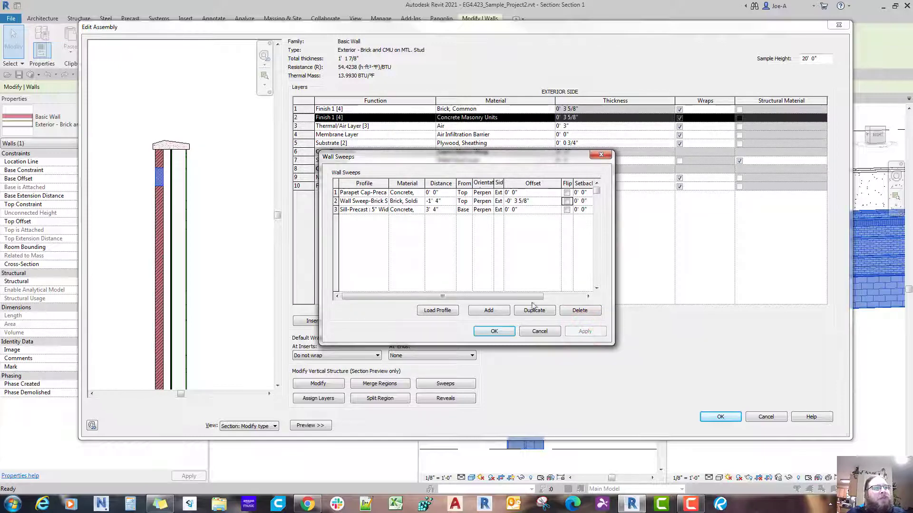
Examine the precast sill sweep's profile, distance and reference alongside the preview of the wall's base, without changing them.
{"action": "left_click", "coordinate": [355, 209]}
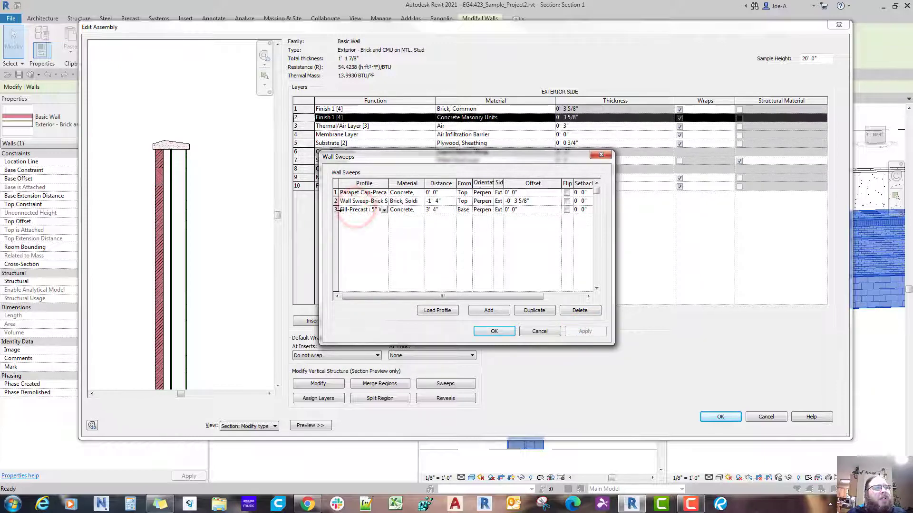
{"action": "left_click", "coordinate": [336, 210]}
{"action": "left_click", "coordinate": [495, 332]}
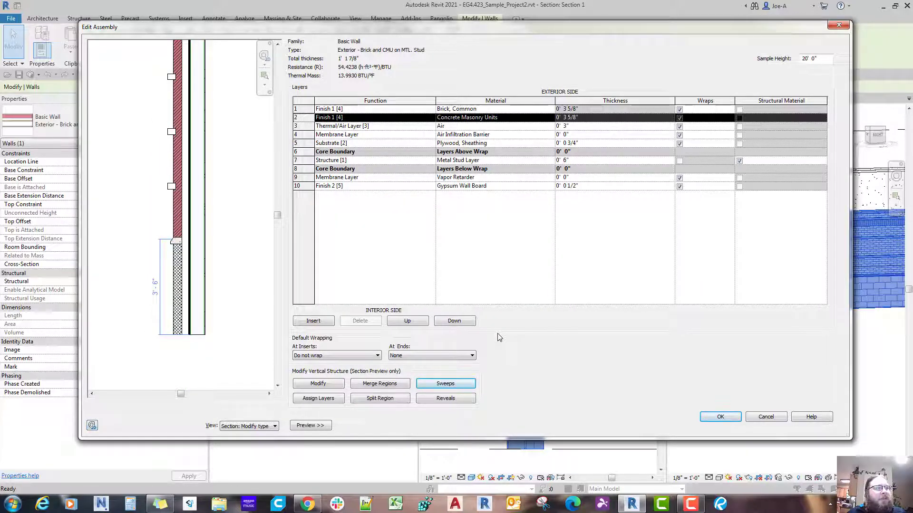
{"action": "left_click", "coordinate": [445, 384]}
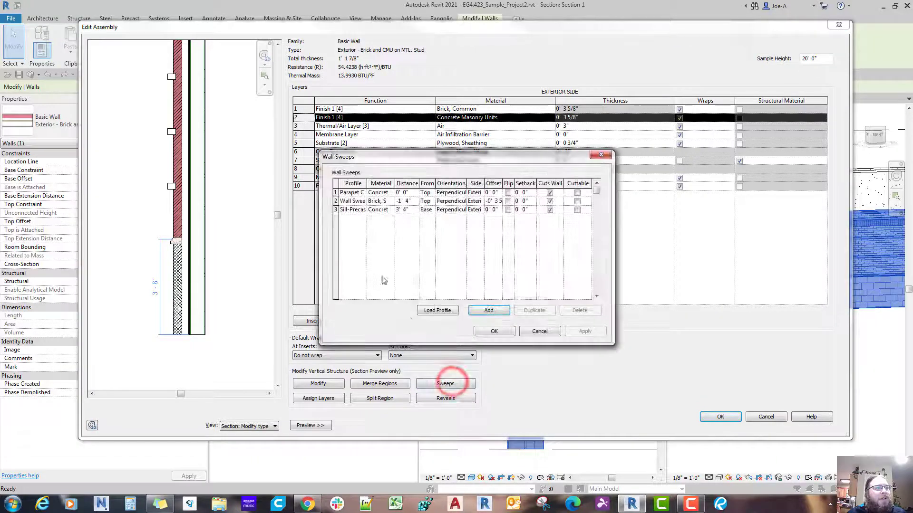
{"action": "left_click", "coordinate": [337, 210]}
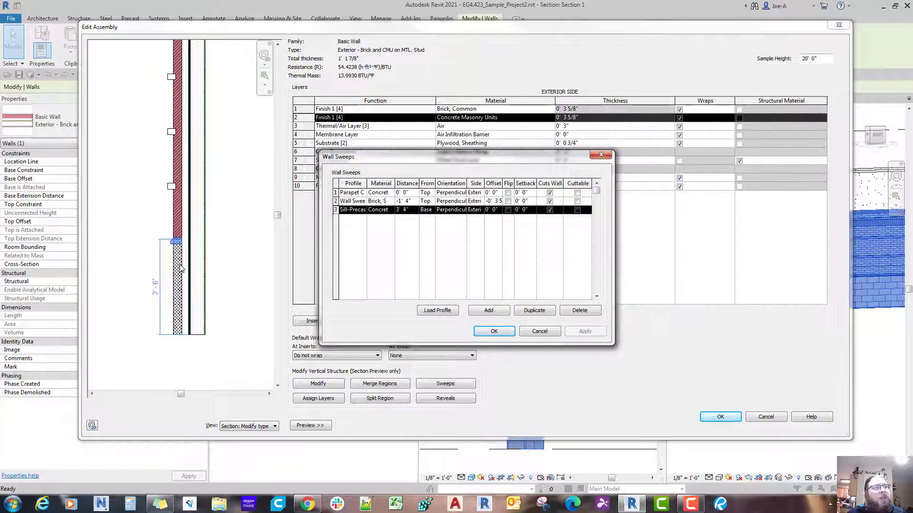
{"action": "left_click", "coordinate": [349, 211]}
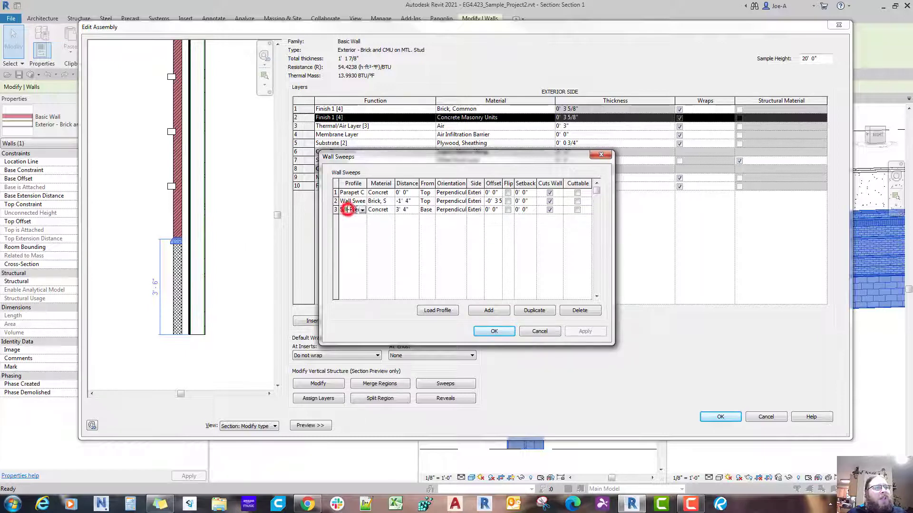
{"action": "left_click", "coordinate": [407, 210]}
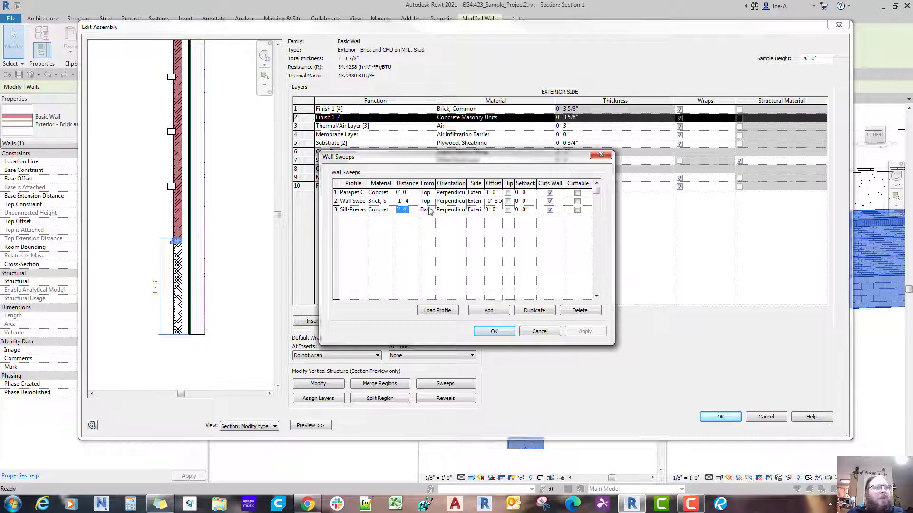
{"action": "left_click", "coordinate": [431, 210]}
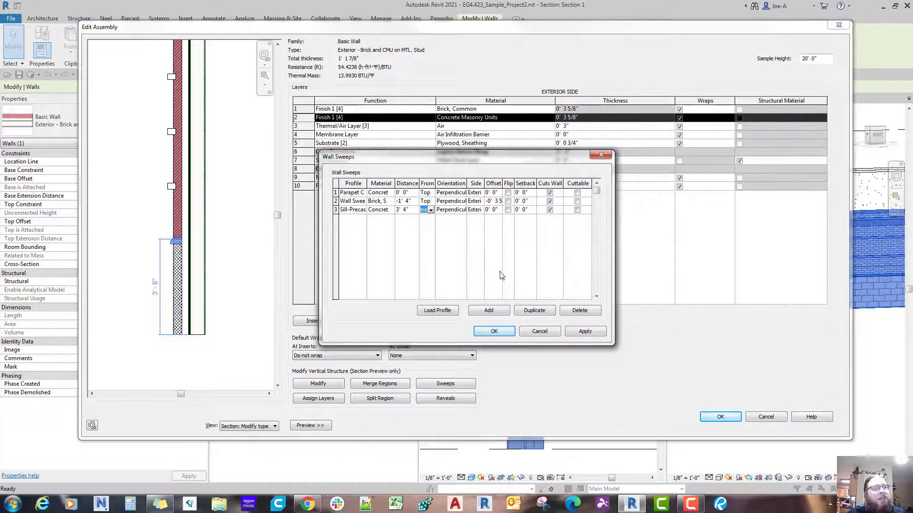
{"action": "left_click", "coordinate": [499, 330]}
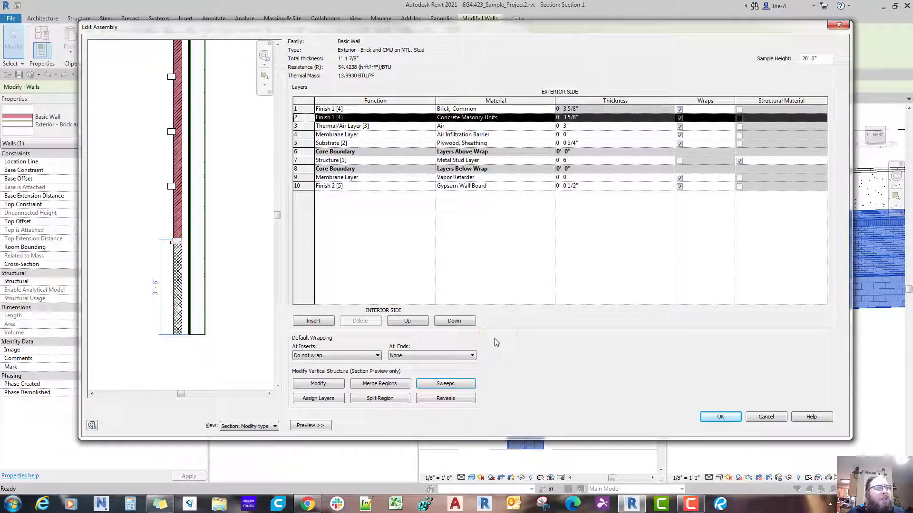
Review the wall's three brick course reveals one by one, matching each row to its location in the section preview.
{"action": "left_click", "coordinate": [443, 398]}
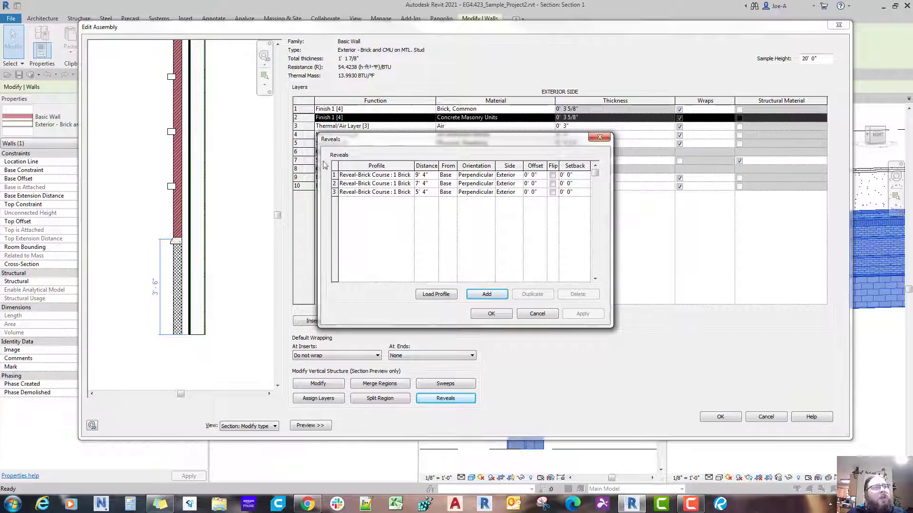
{"action": "left_click", "coordinate": [392, 175]}
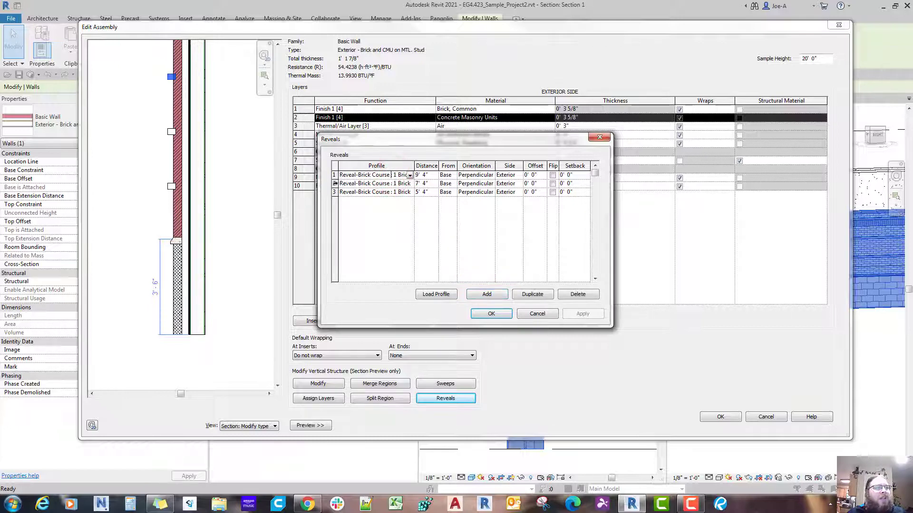
{"action": "left_click", "coordinate": [335, 184]}
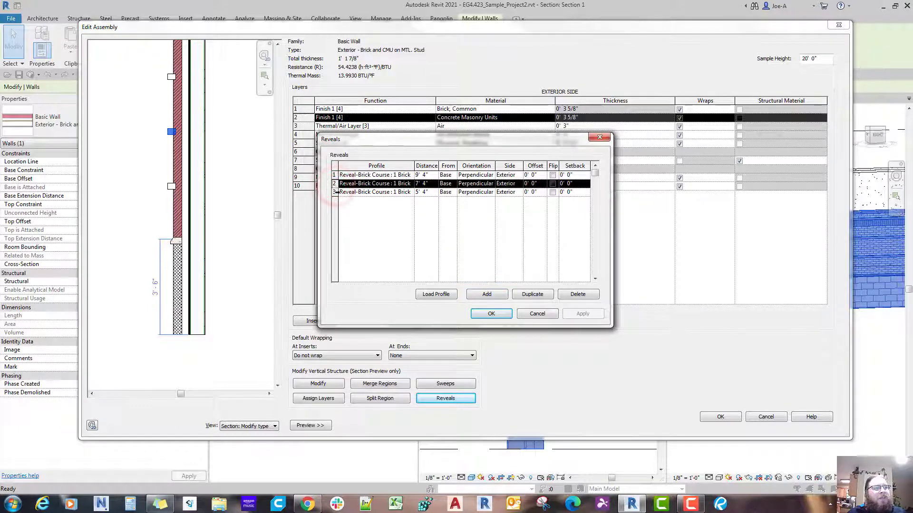
{"action": "left_click", "coordinate": [334, 192]}
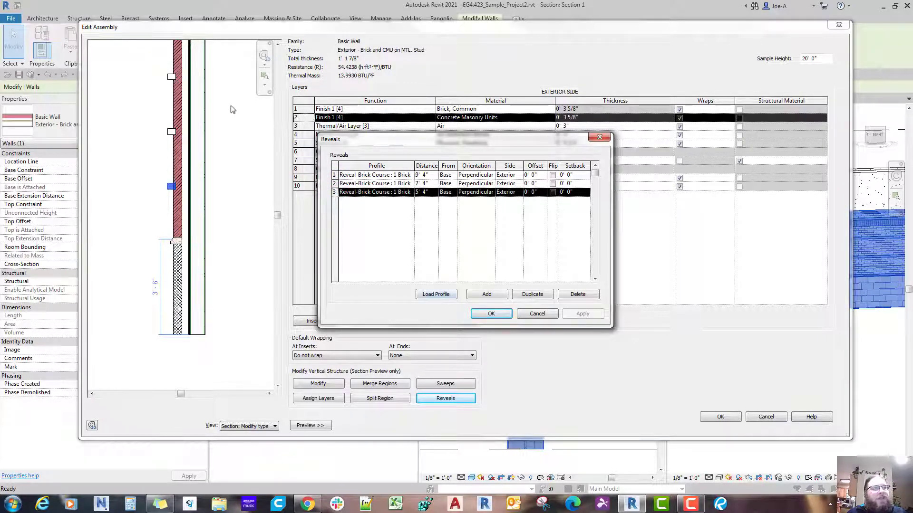
{"action": "left_click", "coordinate": [430, 175]}
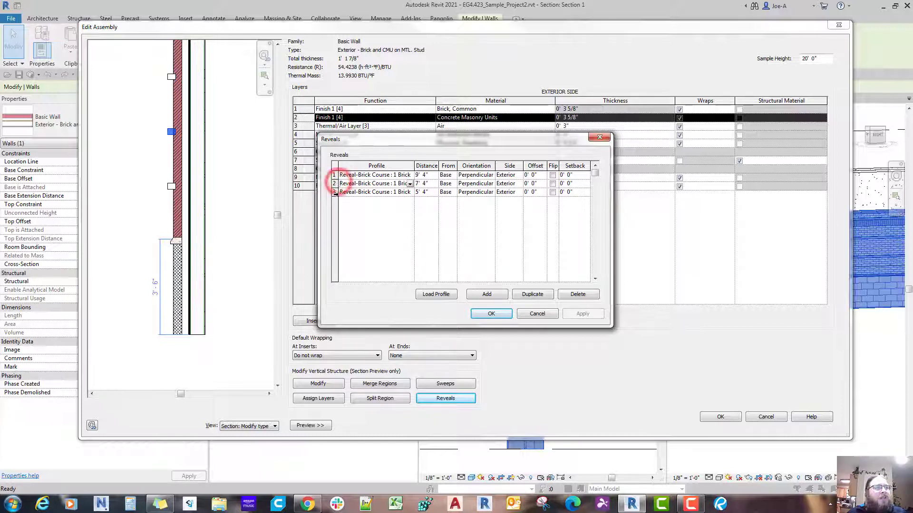
{"action": "left_click", "coordinate": [334, 192]}
{"action": "left_click", "coordinate": [333, 176]}
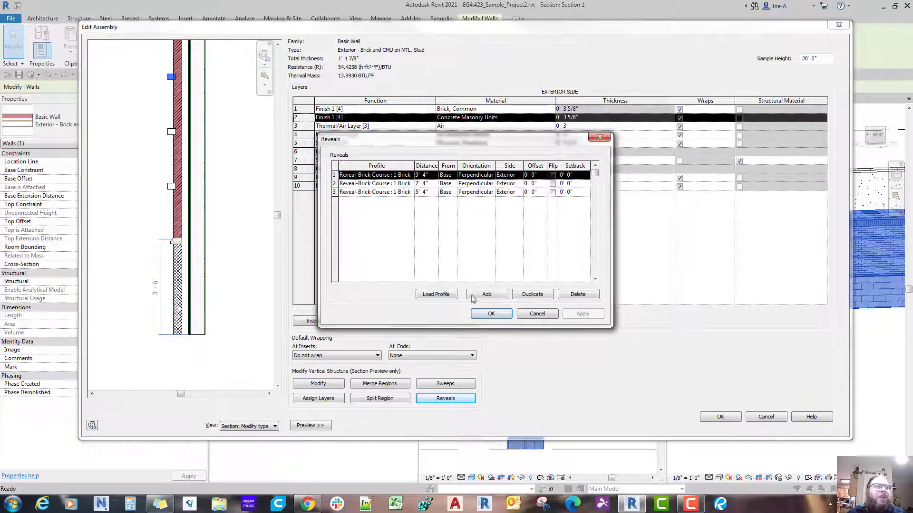
{"action": "left_click", "coordinate": [492, 314]}
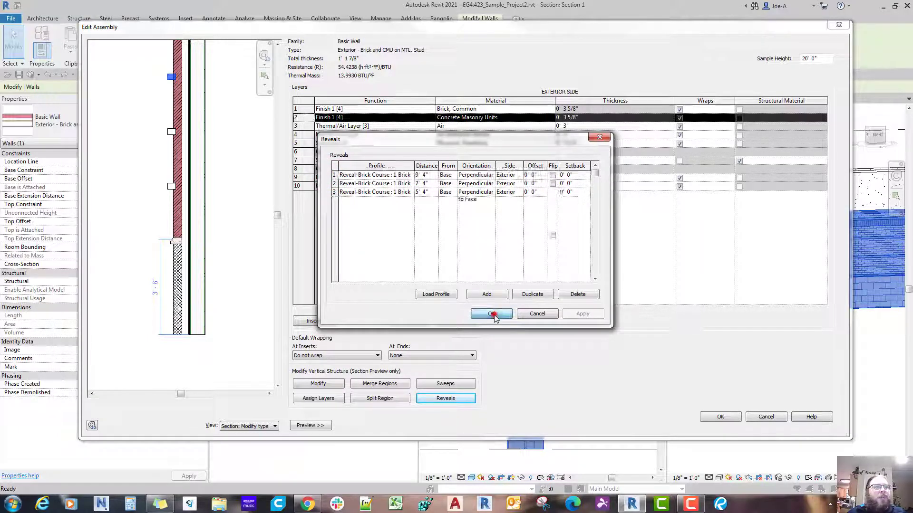
Inspect the full-height wall section preview from parapet cap to CMU base, and leave the assembly editor without keeping changes.
{"action": "left_click", "coordinate": [223, 261]}
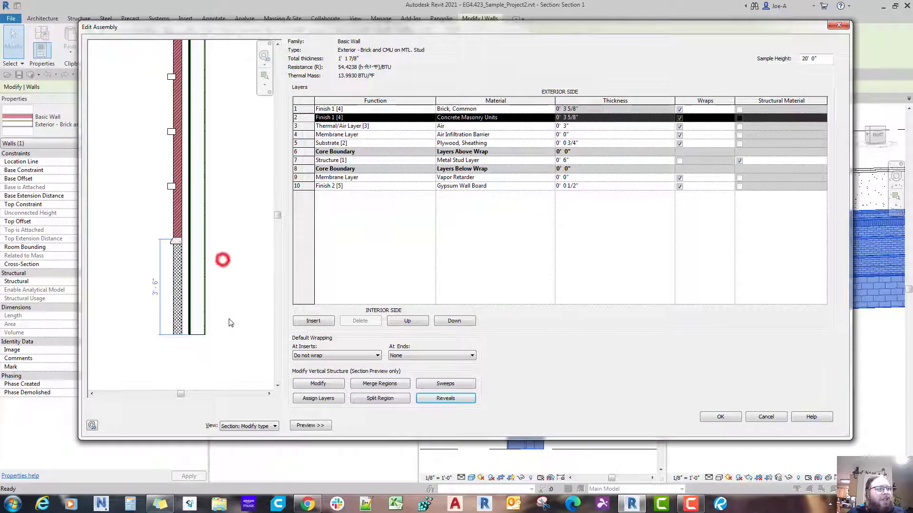
{"action": "scroll", "coordinate": [230, 319], "scroll_direction": "down", "scroll_amount": 3}
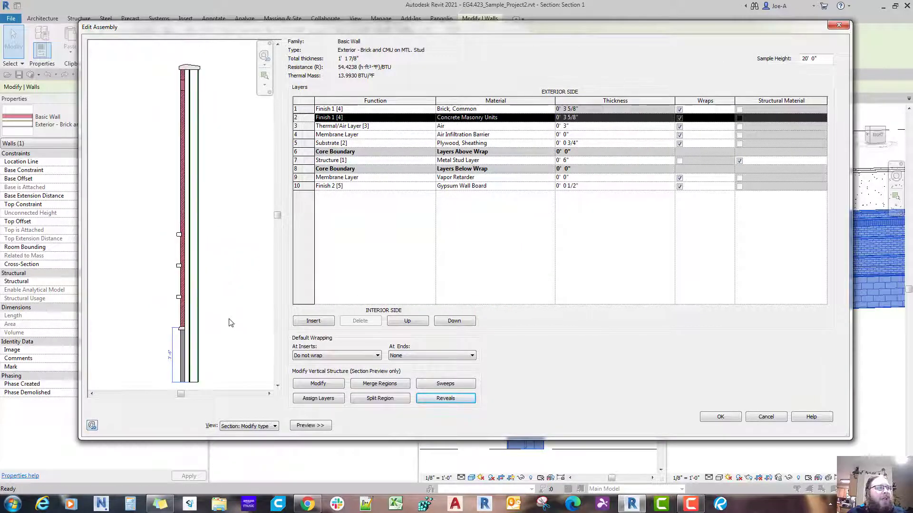
{"action": "scroll", "coordinate": [231, 323], "scroll_direction": "up", "scroll_amount": 2}
{"action": "scroll", "coordinate": [231, 323], "scroll_direction": "up", "scroll_amount": 1}
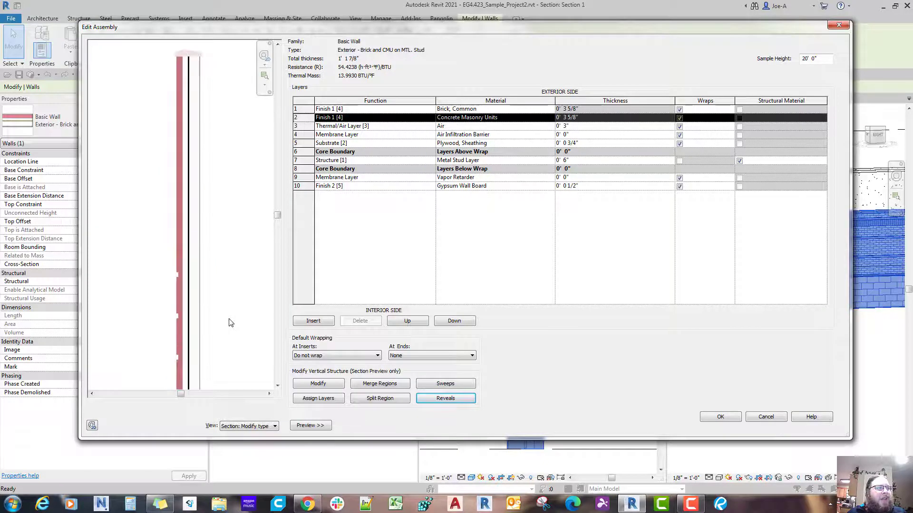
{"action": "scroll", "coordinate": [231, 323], "scroll_direction": "down", "scroll_amount": 3}
{"action": "scroll", "coordinate": [231, 323], "scroll_direction": "up", "scroll_amount": 2}
{"action": "scroll", "coordinate": [231, 323], "scroll_direction": "up", "scroll_amount": 1}
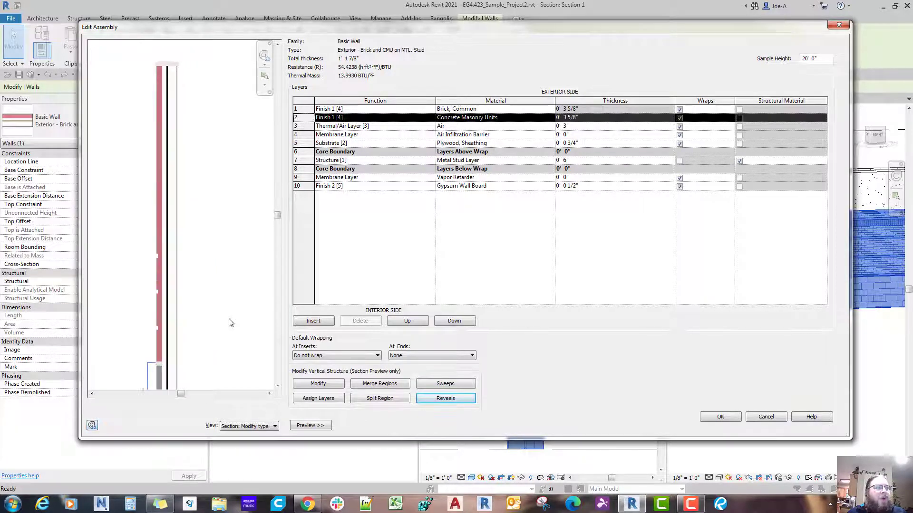
{"action": "scroll", "coordinate": [231, 323], "scroll_direction": "down", "scroll_amount": 1}
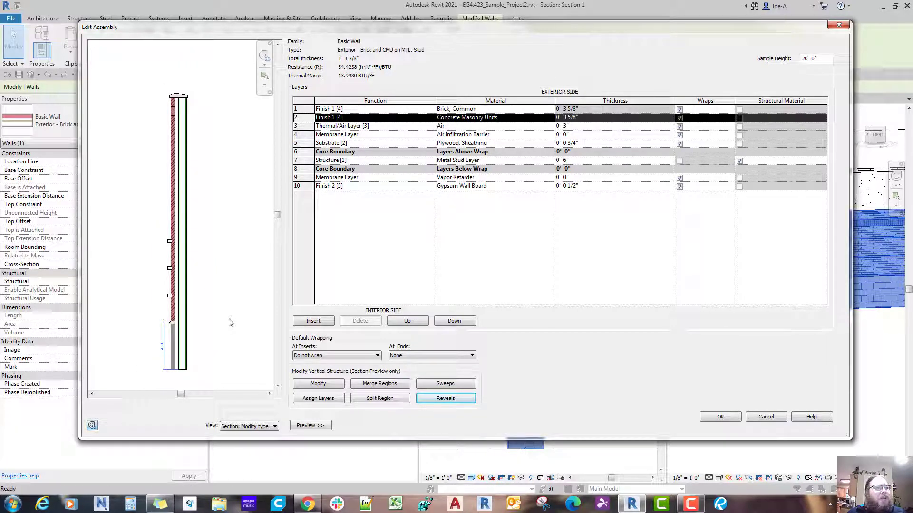
{"action": "scroll", "coordinate": [231, 323], "scroll_direction": "up", "scroll_amount": 3}
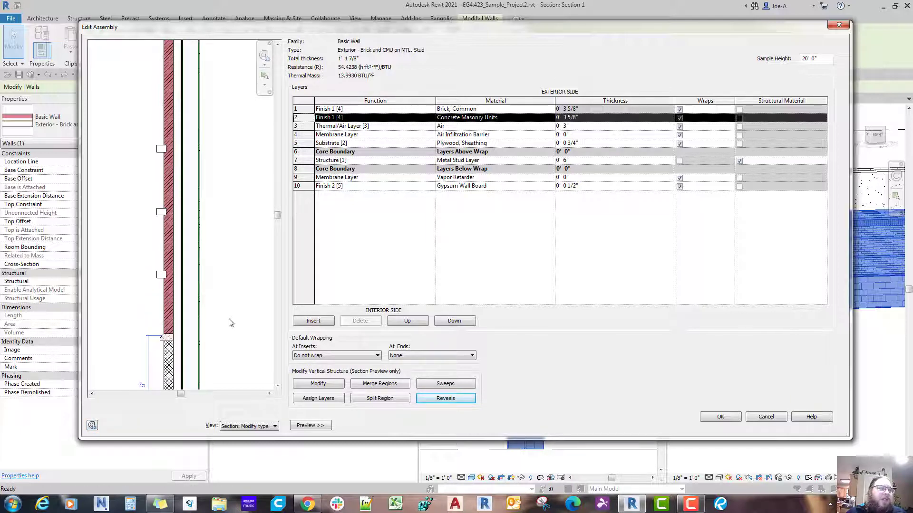
{"action": "scroll", "coordinate": [230, 322], "scroll_direction": "down", "scroll_amount": 1}
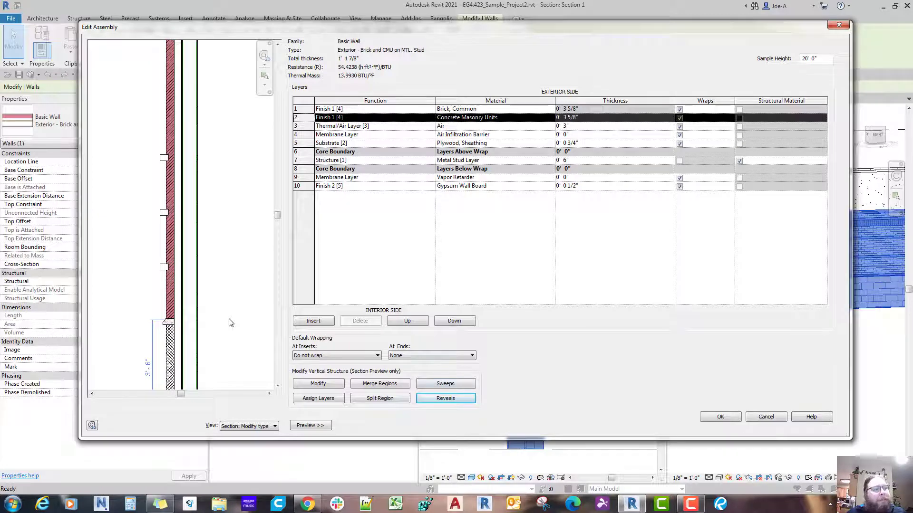
{"action": "left_click", "coordinate": [766, 417]}
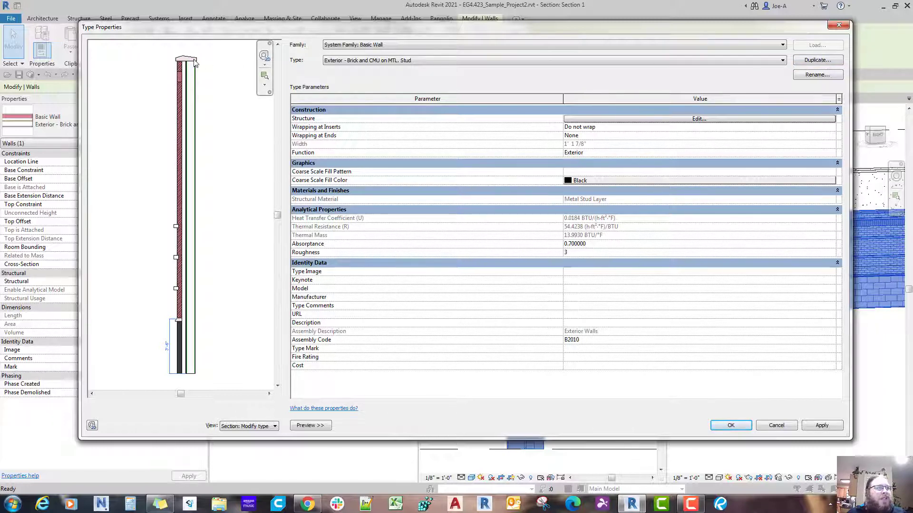
Examine the wall type's section preview in the type properties, from the parapet cap down to the reveals and sill.
{"action": "scroll", "coordinate": [207, 95], "scroll_direction": "up", "scroll_amount": 1}
{"action": "middle_click_drag", "start_coordinate": [208, 151], "coordinate": [209, 190]}
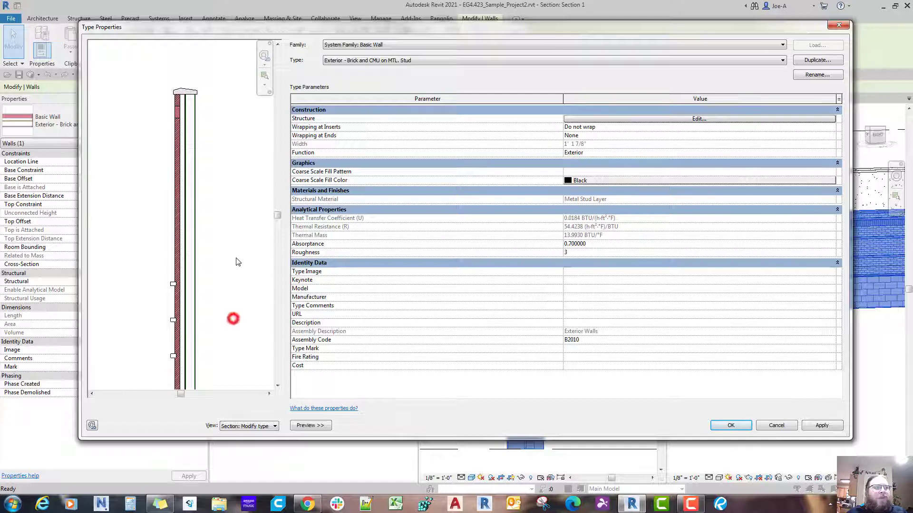
{"action": "scroll", "coordinate": [236, 262], "scroll_direction": "down", "scroll_amount": 1}
{"action": "middle_click_drag", "start_coordinate": [236, 262], "coordinate": [234, 190]}
{"action": "scroll", "coordinate": [219, 285], "scroll_direction": "up", "scroll_amount": 2}
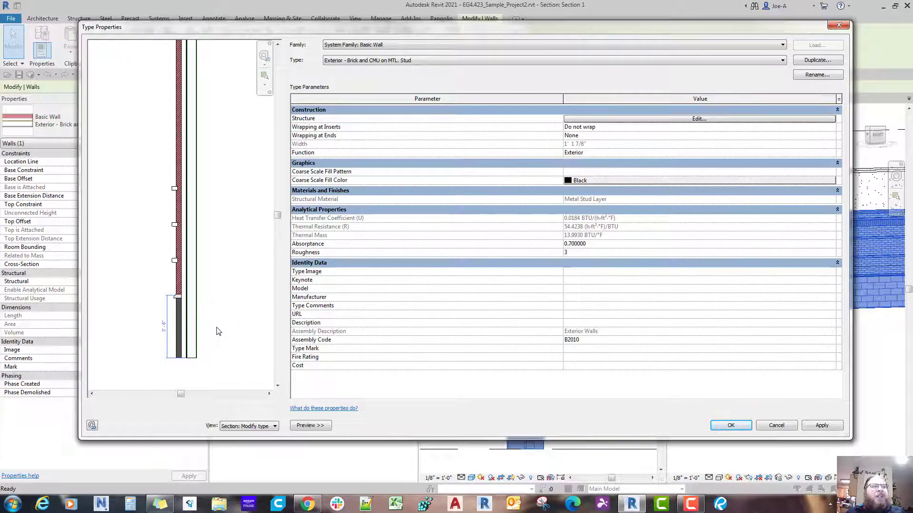
{"action": "scroll", "coordinate": [218, 331], "scroll_direction": "up", "scroll_amount": 3}
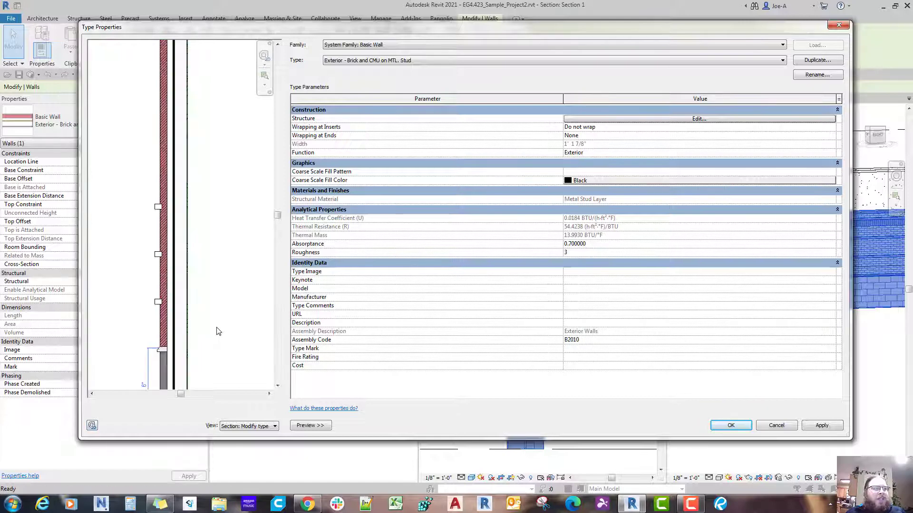
{"action": "scroll", "coordinate": [218, 331], "scroll_direction": "down", "scroll_amount": 4}
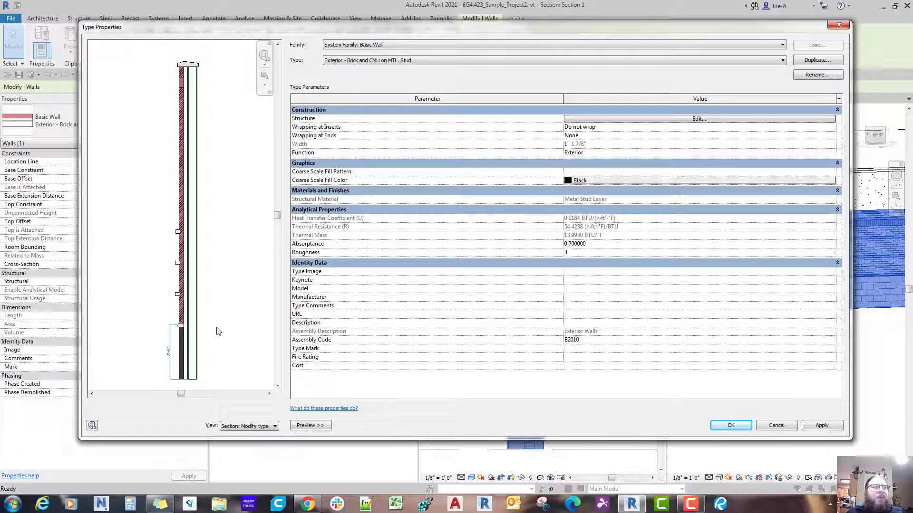
{"action": "scroll", "coordinate": [215, 312], "scroll_direction": "up", "scroll_amount": 5}
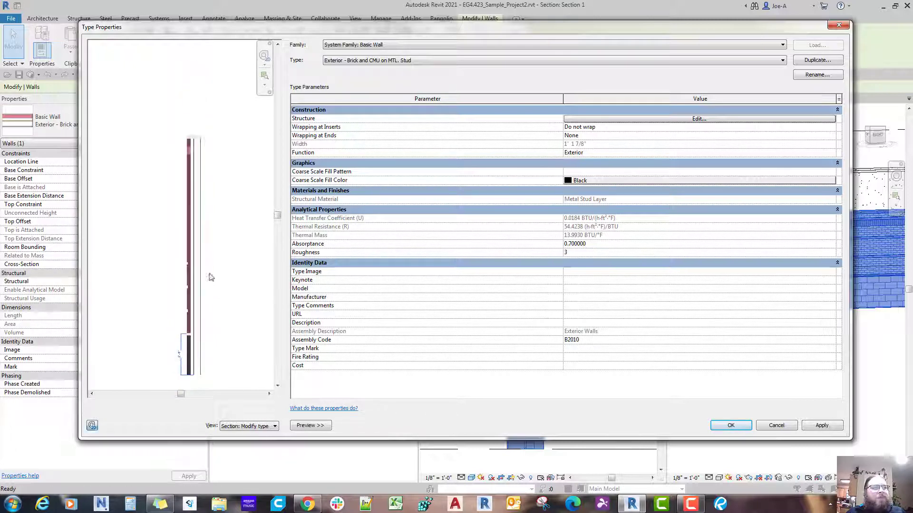
{"action": "scroll", "coordinate": [209, 274], "scroll_direction": "up", "scroll_amount": 2}
{"action": "scroll", "coordinate": [209, 275], "scroll_direction": "down", "scroll_amount": 4}
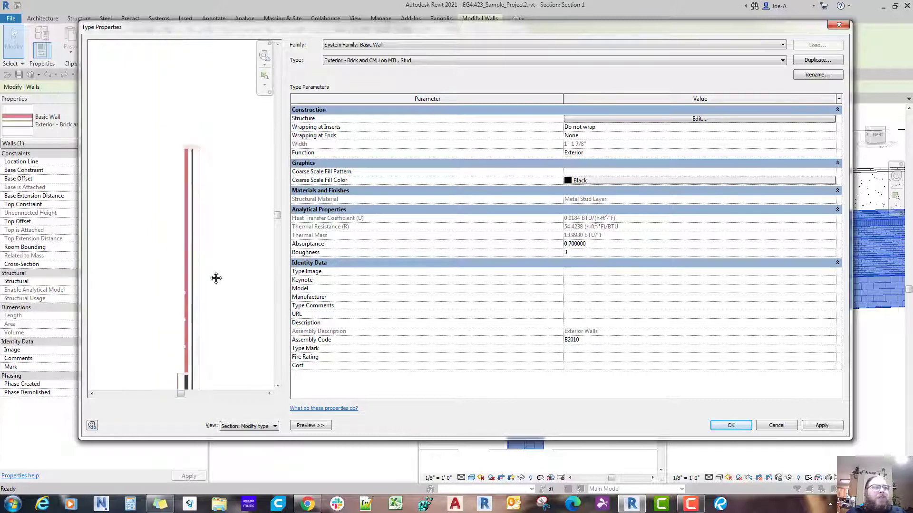
{"action": "scroll", "coordinate": [209, 274], "scroll_direction": "up", "scroll_amount": 2}
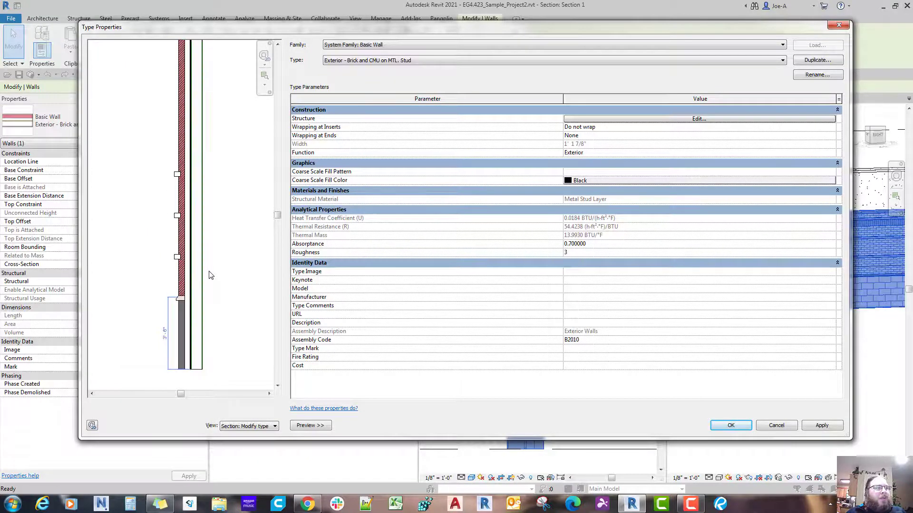
{"action": "scroll", "coordinate": [211, 275], "scroll_direction": "up", "scroll_amount": 1}
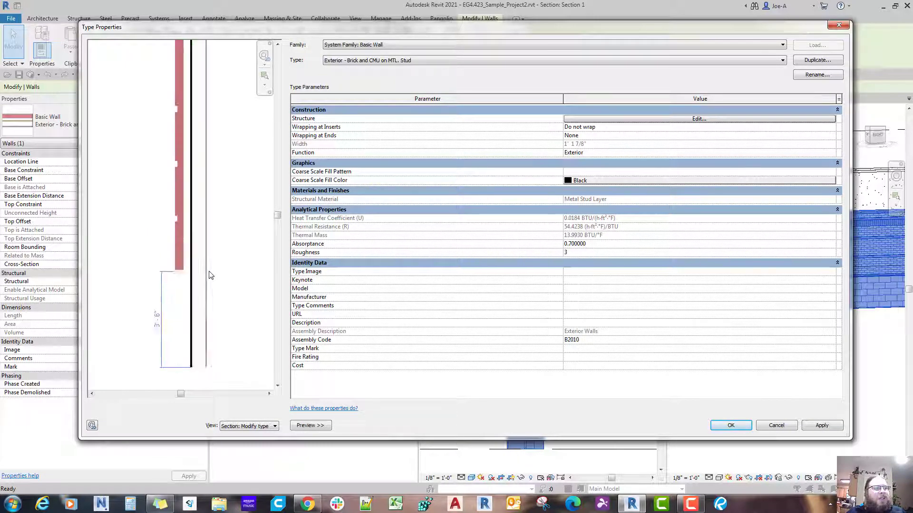
{"action": "scroll", "coordinate": [211, 275], "scroll_direction": "up", "scroll_amount": 2}
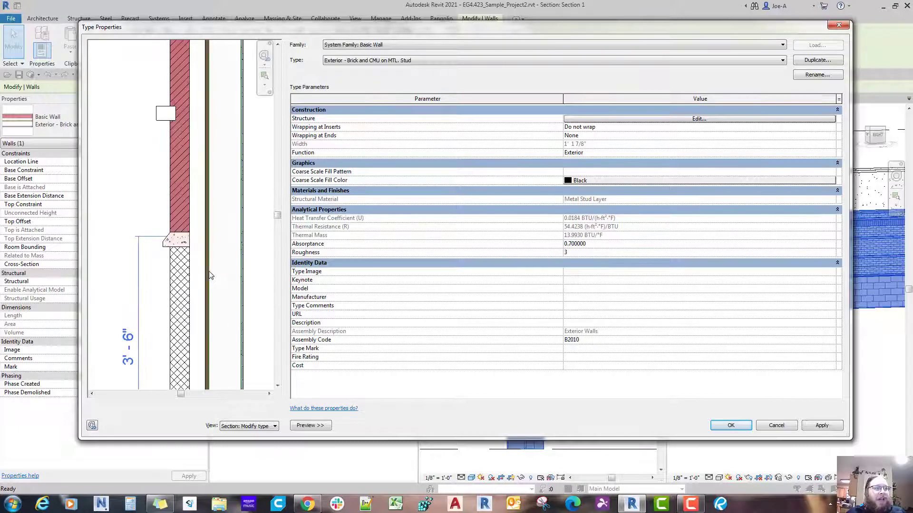
Inspect the wall type's preview at full height and around the CMU base, and leave the type properties without keeping changes.
{"action": "scroll", "coordinate": [210, 275], "scroll_direction": "down", "scroll_amount": 4}
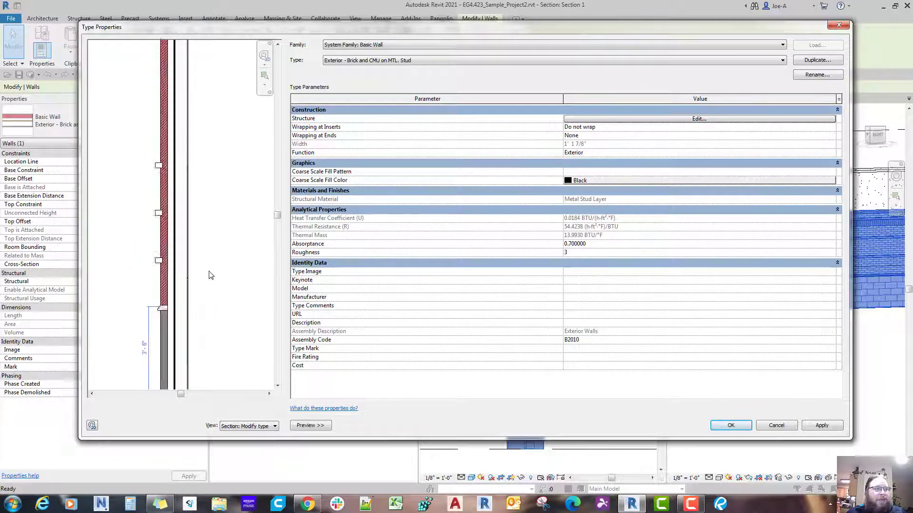
{"action": "scroll", "coordinate": [211, 274], "scroll_direction": "down", "scroll_amount": 4}
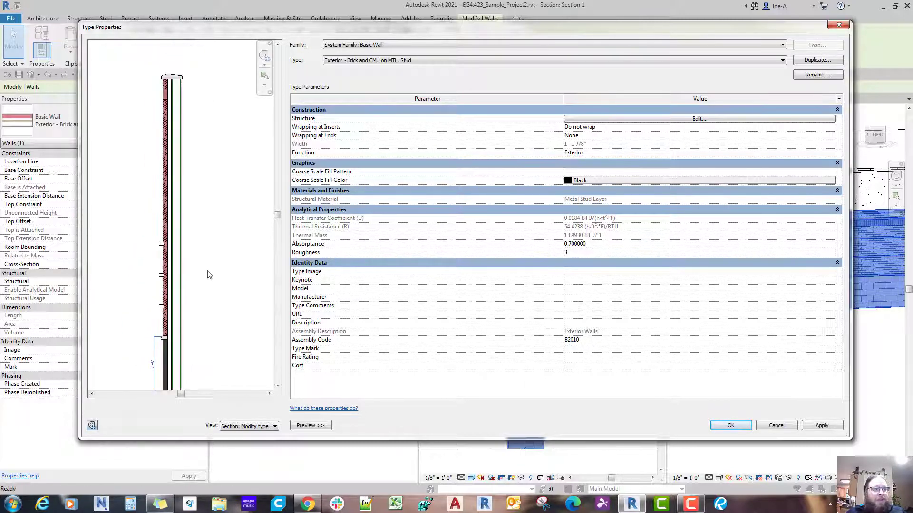
{"action": "scroll", "coordinate": [199, 271], "scroll_direction": "down", "scroll_amount": 3}
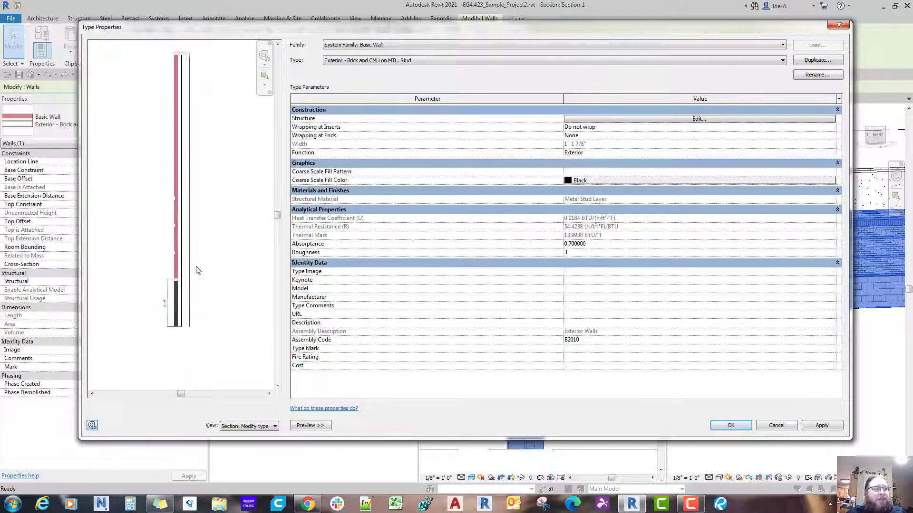
{"action": "scroll", "coordinate": [199, 271], "scroll_direction": "up", "scroll_amount": 6}
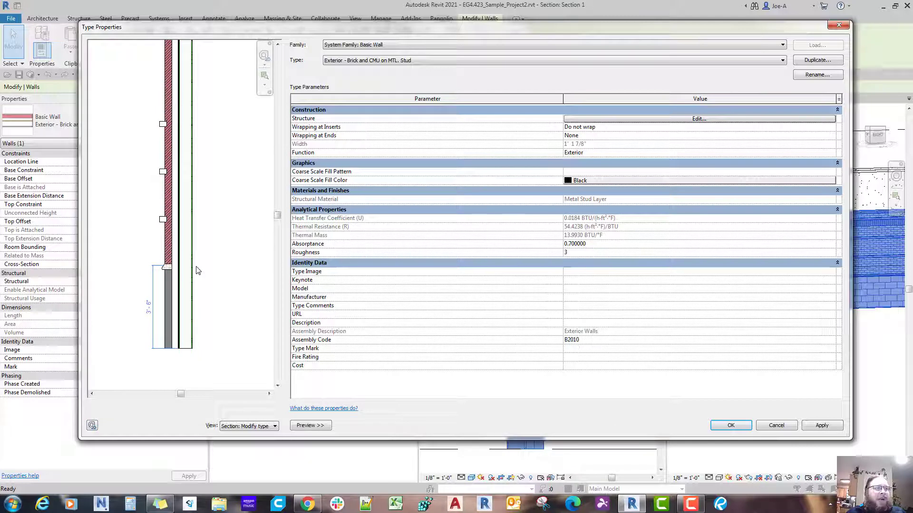
{"action": "scroll", "coordinate": [199, 271], "scroll_direction": "down", "scroll_amount": 1}
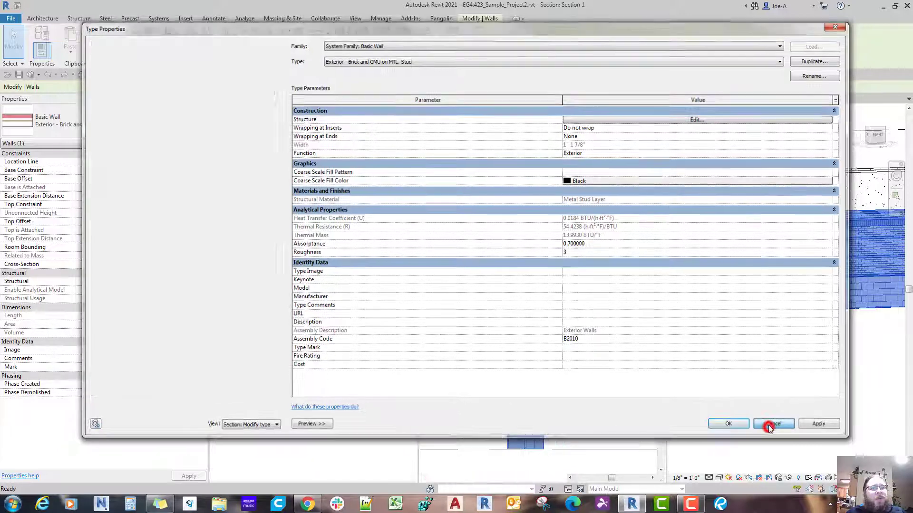
{"action": "left_click", "coordinate": [771, 427]}
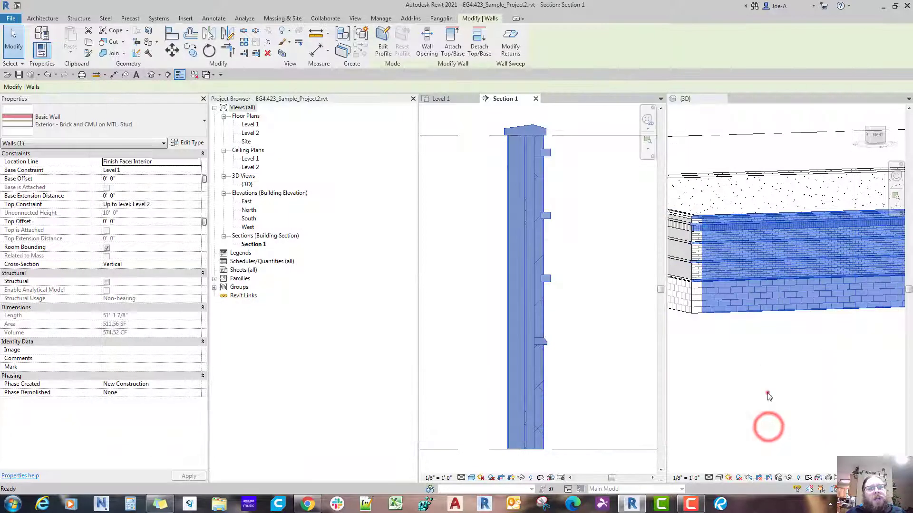
Change the whole chain of connected exterior walls to the stacked wall type Exterior - Brick Over CMU w Metal Stud.
{"action": "left_click", "coordinate": [768, 393]}
{"action": "middle_click_drag", "start_coordinate": [792, 355], "coordinate": [782, 370], "text": "shift"}
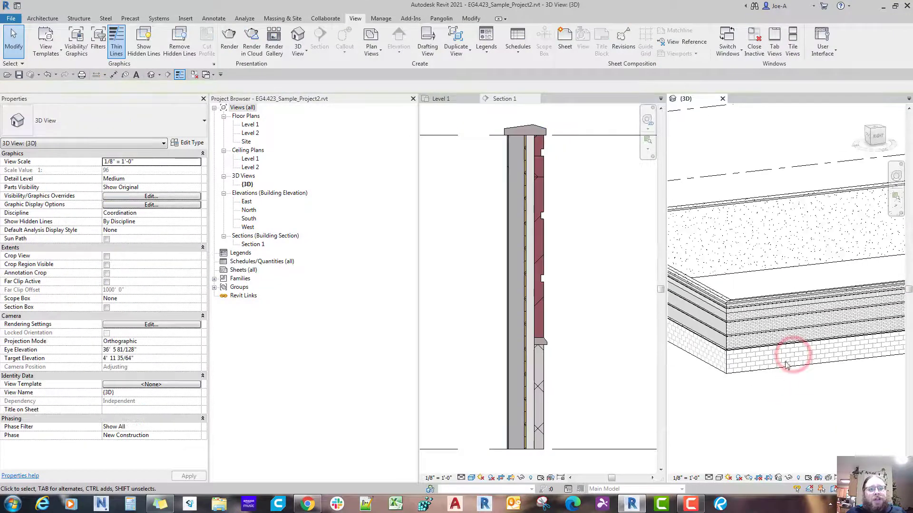
{"action": "key", "text": "Tab"}
{"action": "left_click", "coordinate": [781, 367]}
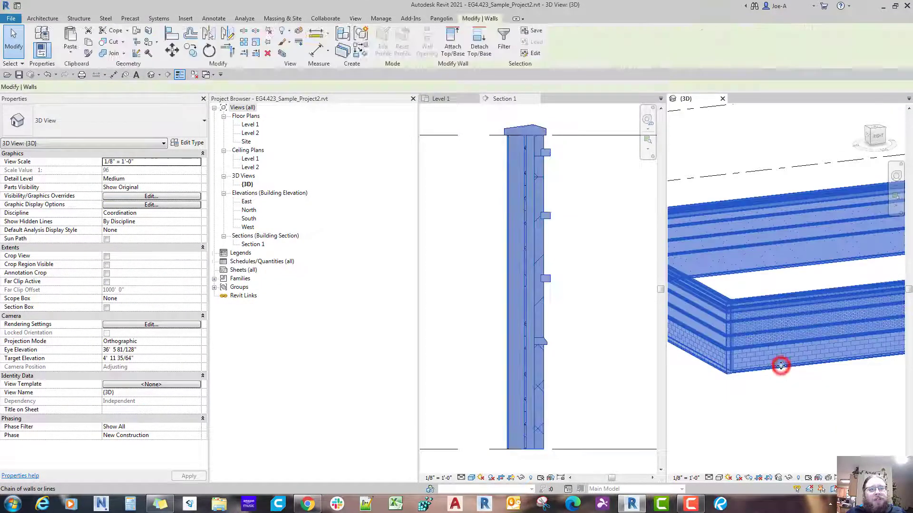
{"action": "left_click", "coordinate": [98, 125]}
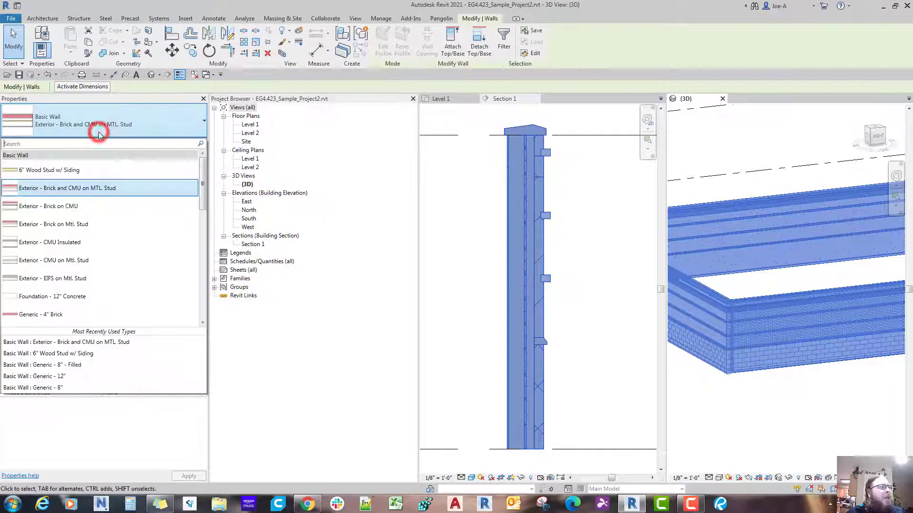
{"action": "scroll", "coordinate": [112, 224], "scroll_direction": "down", "scroll_amount": 5}
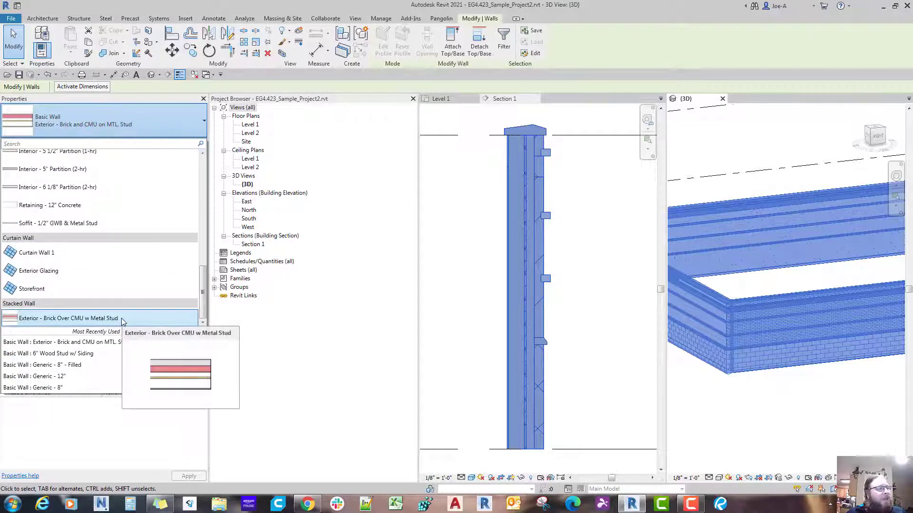
{"action": "left_click", "coordinate": [122, 318]}
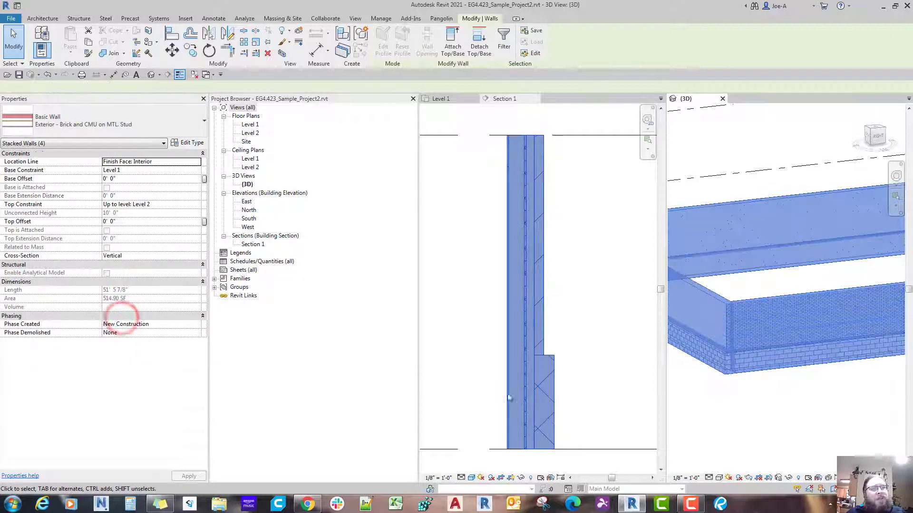
Open the structure of the stacked wall cut in Section 1 for editing.
{"action": "left_click", "coordinate": [617, 417]}
{"action": "left_click", "coordinate": [609, 414]}
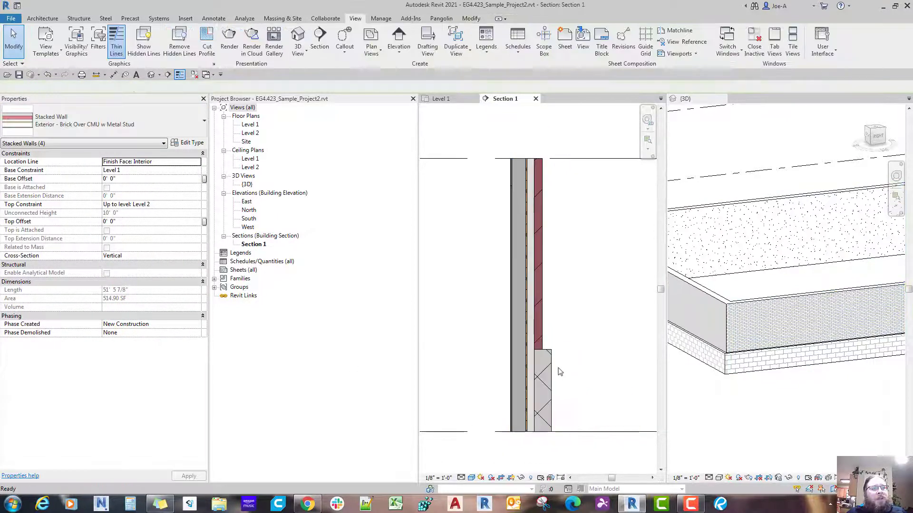
{"action": "left_click", "coordinate": [553, 367]}
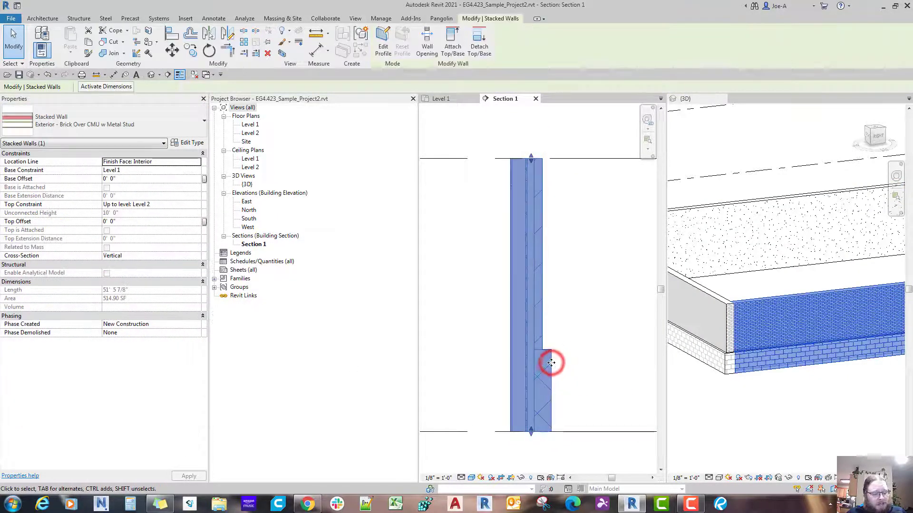
{"action": "double_click", "coordinate": [551, 364]}
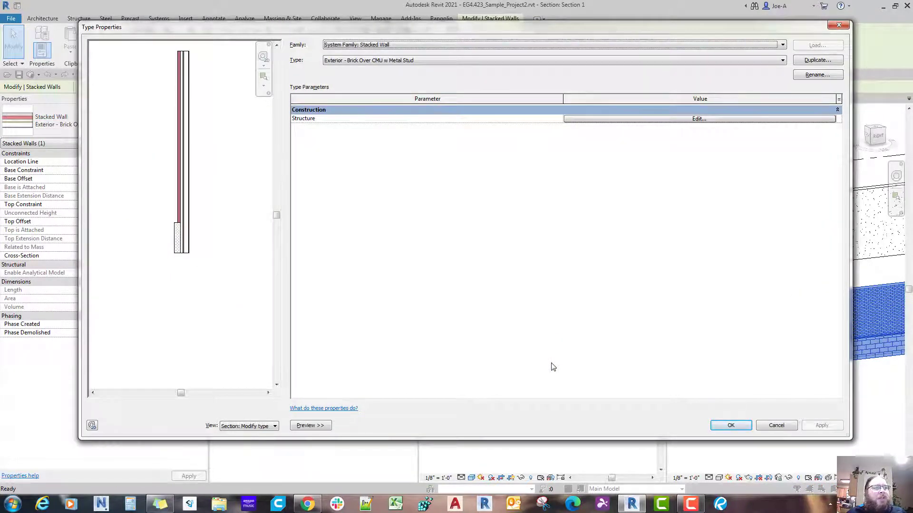
{"action": "left_click", "coordinate": [642, 123]}
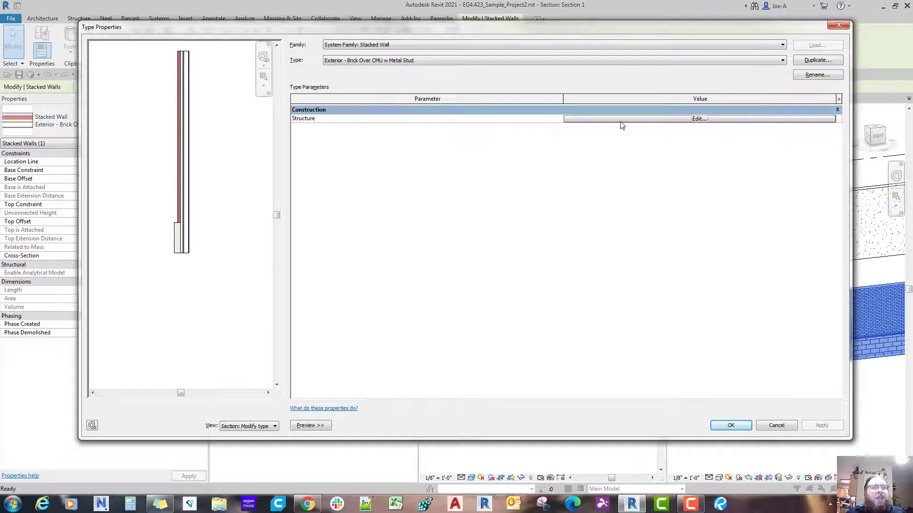
{"action": "left_click", "coordinate": [620, 121]}
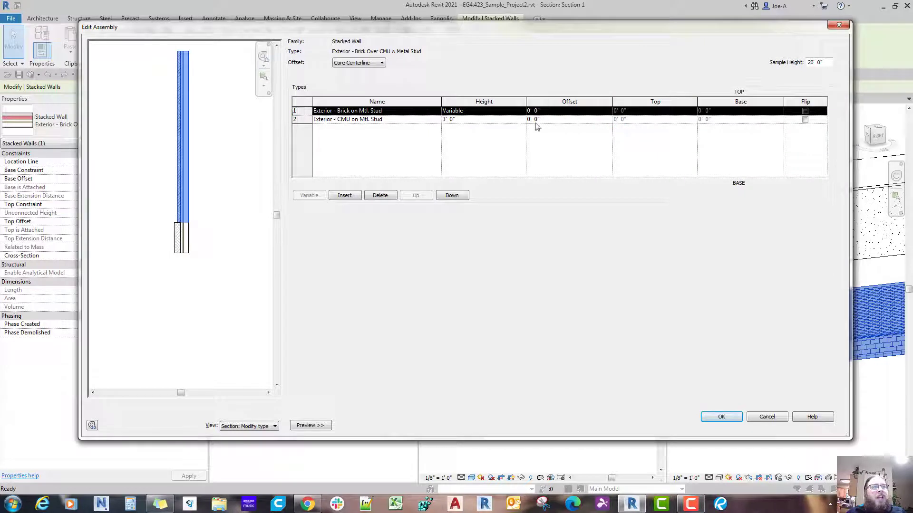
Review the stacked wall's two component types, matching each row to its portion of the section preview.
{"action": "left_click", "coordinate": [302, 119]}
{"action": "left_click", "coordinate": [302, 111]}
{"action": "left_click", "coordinate": [302, 119]}
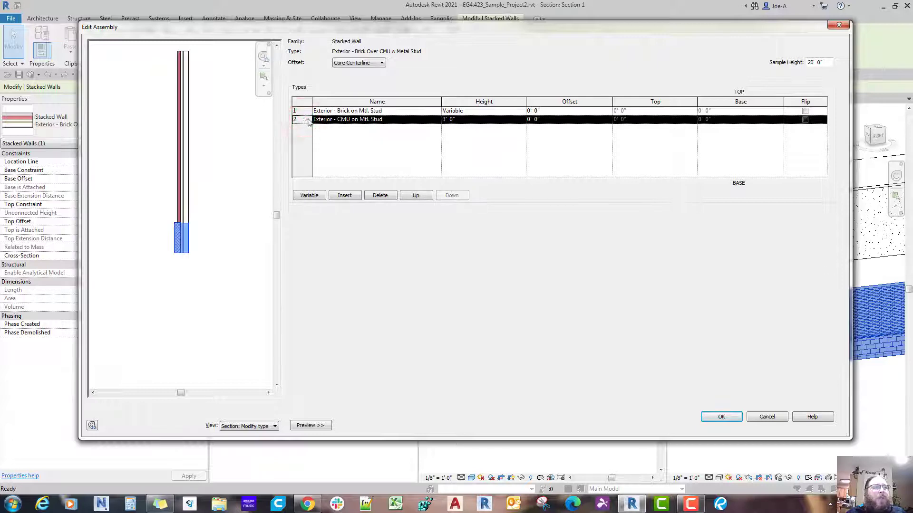
Try 6" Wood Stud w/ Siding as the stacked wall's lower component type, and discard the assembly edit.
{"action": "left_click", "coordinate": [438, 119]}
{"action": "left_click", "coordinate": [437, 120]}
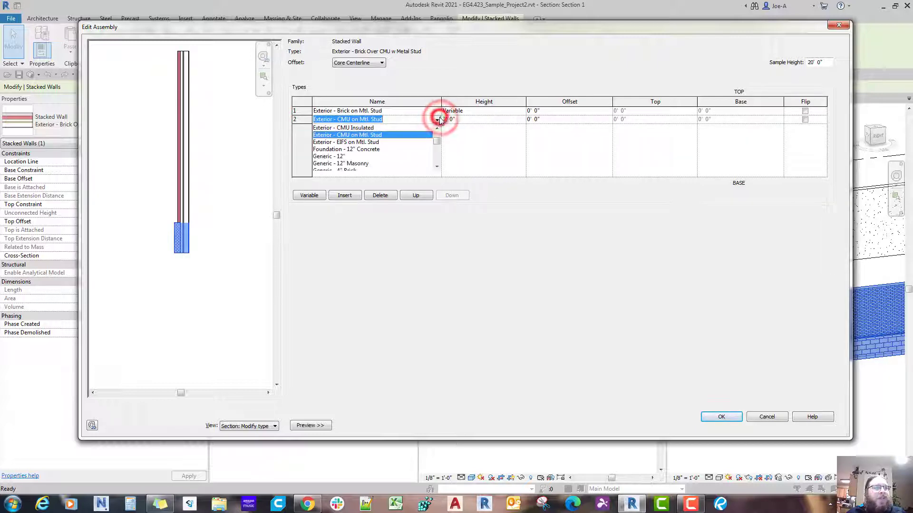
{"action": "scroll", "coordinate": [399, 165], "scroll_direction": "down", "scroll_amount": 3}
{"action": "scroll", "coordinate": [399, 165], "scroll_direction": "up", "scroll_amount": 3}
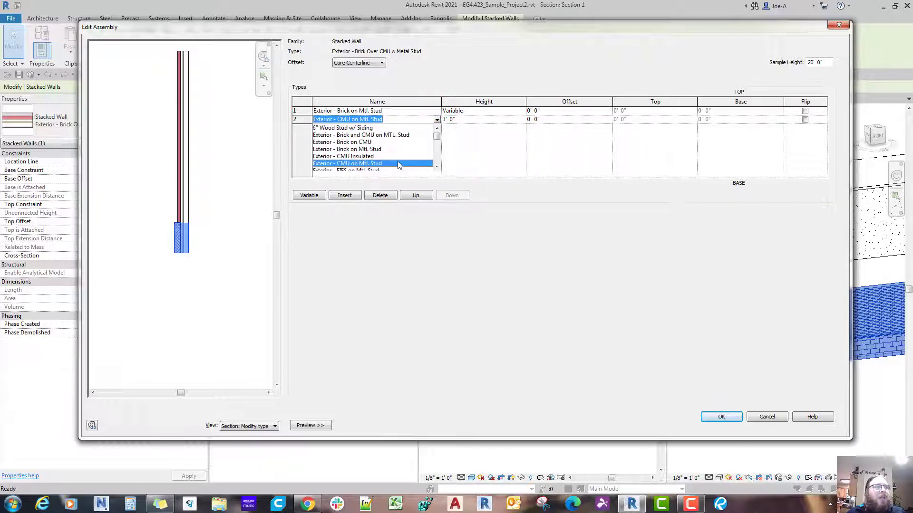
{"action": "left_click", "coordinate": [398, 164]}
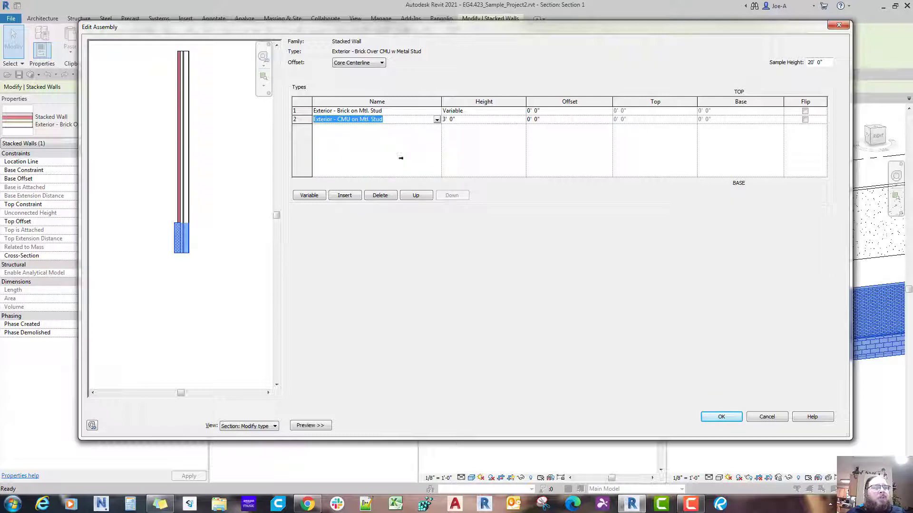
{"action": "left_click", "coordinate": [436, 120]}
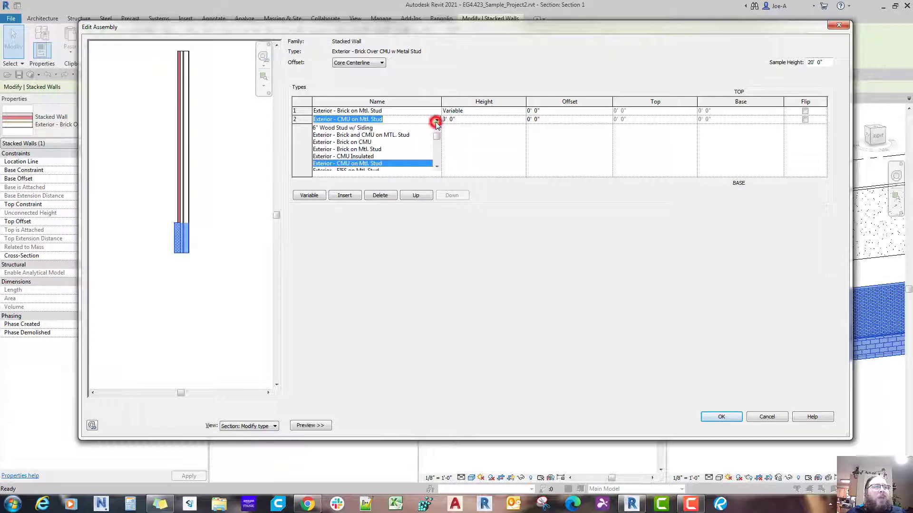
{"action": "left_click", "coordinate": [358, 128]}
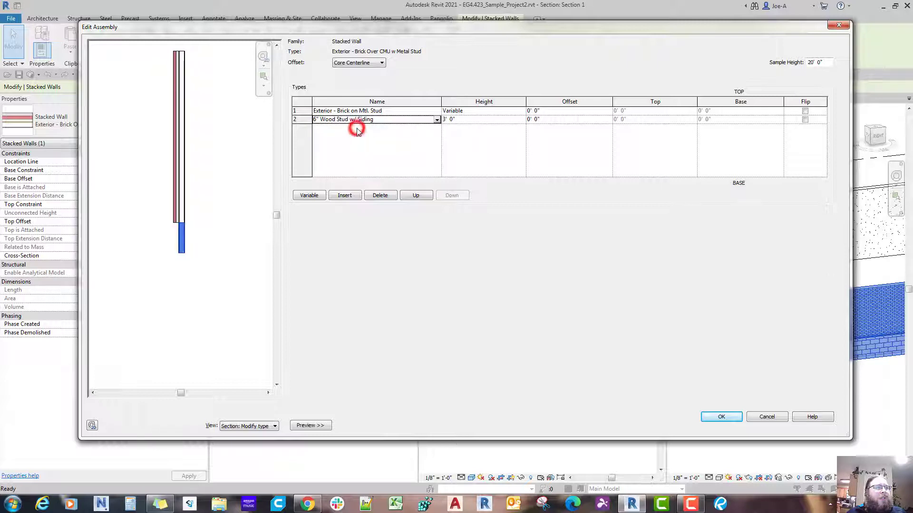
{"action": "left_click", "coordinate": [437, 121]}
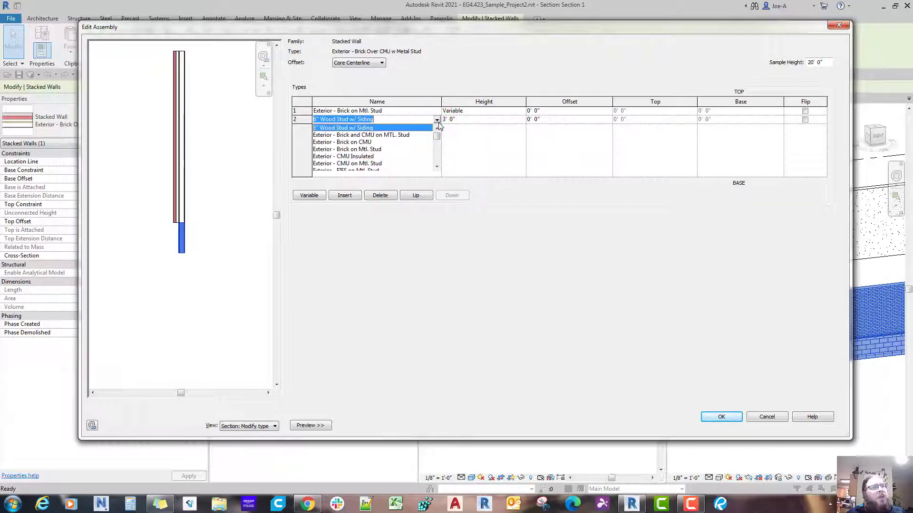
{"action": "scroll", "coordinate": [487, 168], "scroll_direction": "down", "scroll_amount": 5}
{"action": "left_click", "coordinate": [766, 420]}
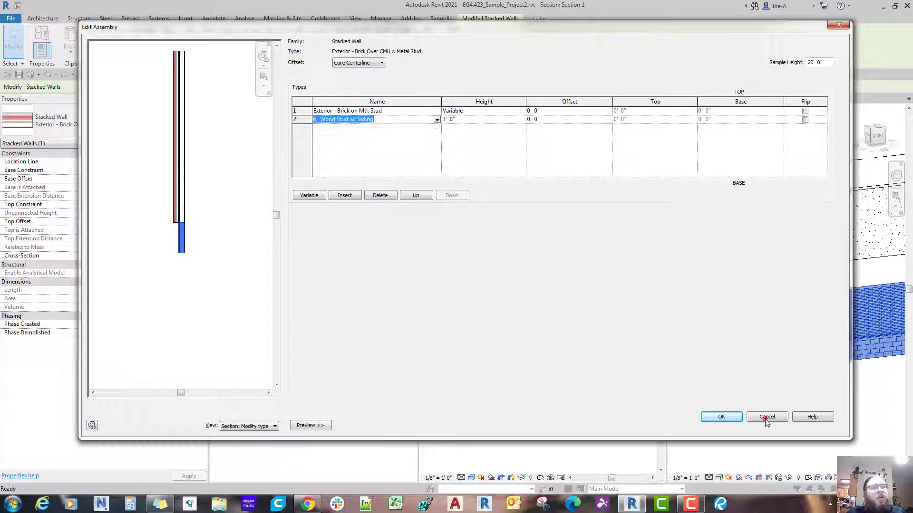
{"action": "left_click", "coordinate": [765, 420]}
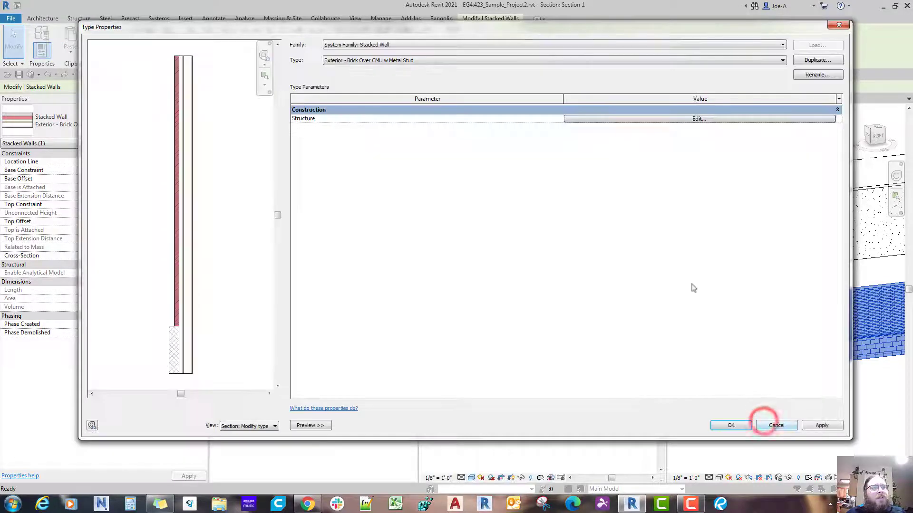
Reopen the stacked wall's structure and set its upper component type to 6" Wood Stud w/ Siding.
{"action": "left_click", "coordinate": [604, 124]}
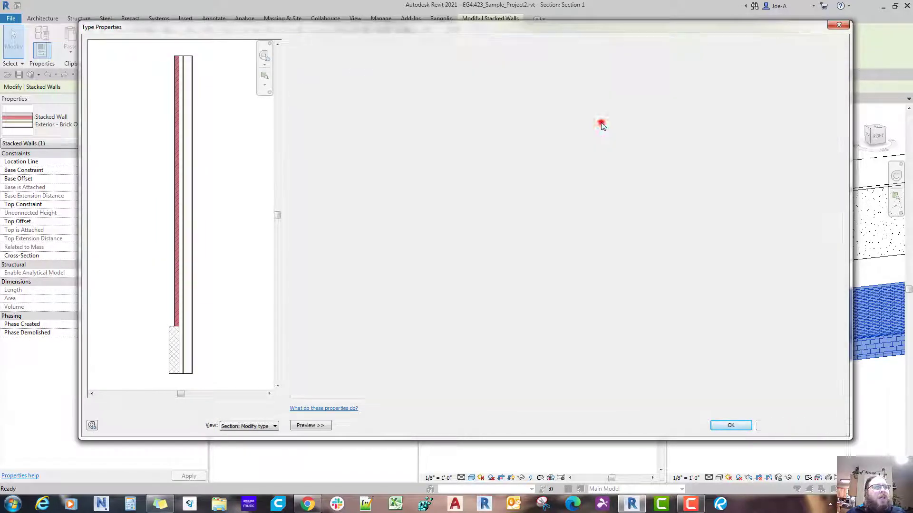
{"action": "left_click", "coordinate": [436, 114]}
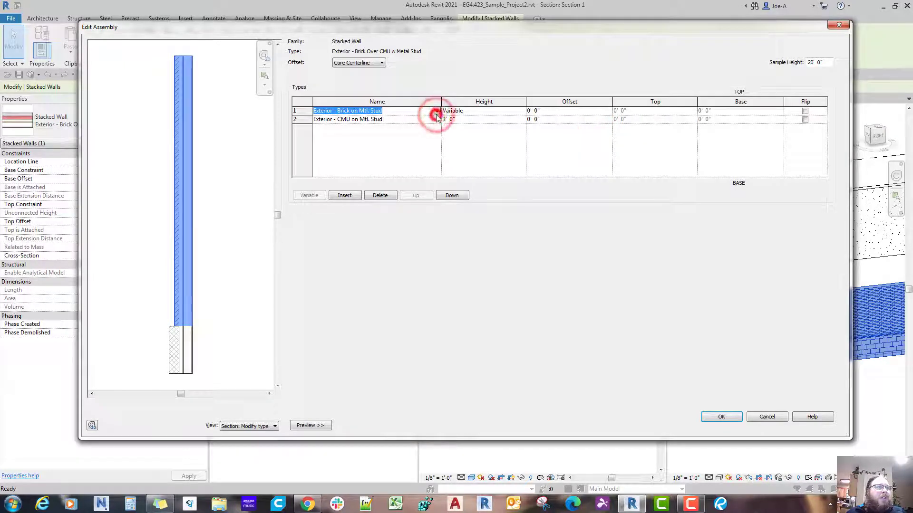
{"action": "left_click", "coordinate": [436, 112]}
{"action": "left_click", "coordinate": [353, 119]}
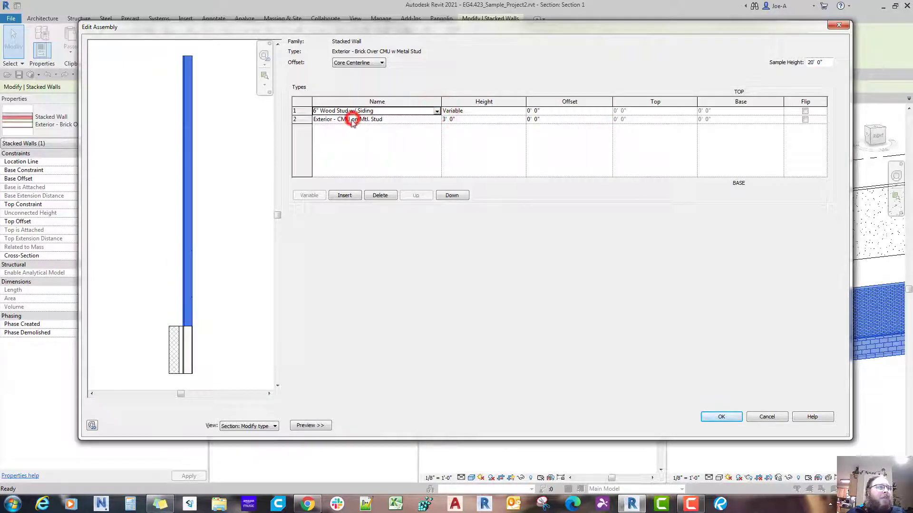
{"action": "left_click", "coordinate": [192, 342]}
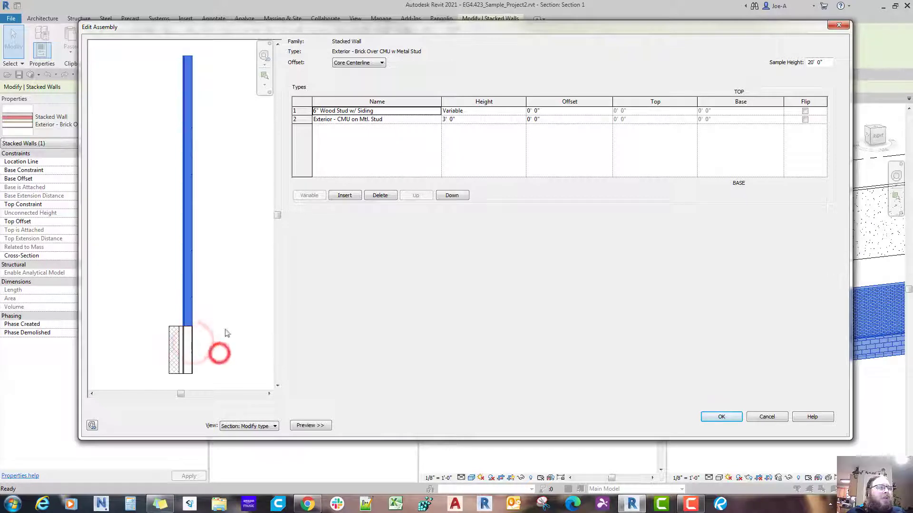
Examine in the section preview how the wood stud wall's layers align with the CMU base below under the core centerline offset.
{"action": "left_click", "coordinate": [297, 119]}
{"action": "left_click", "coordinate": [190, 318]}
{"action": "scroll", "coordinate": [196, 334], "scroll_direction": "up", "scroll_amount": 4}
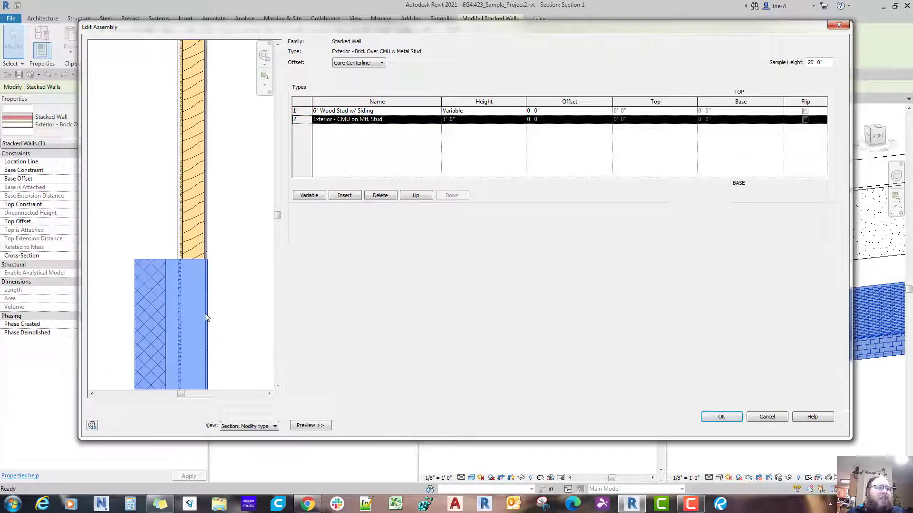
{"action": "scroll", "coordinate": [205, 314], "scroll_direction": "up", "scroll_amount": 2}
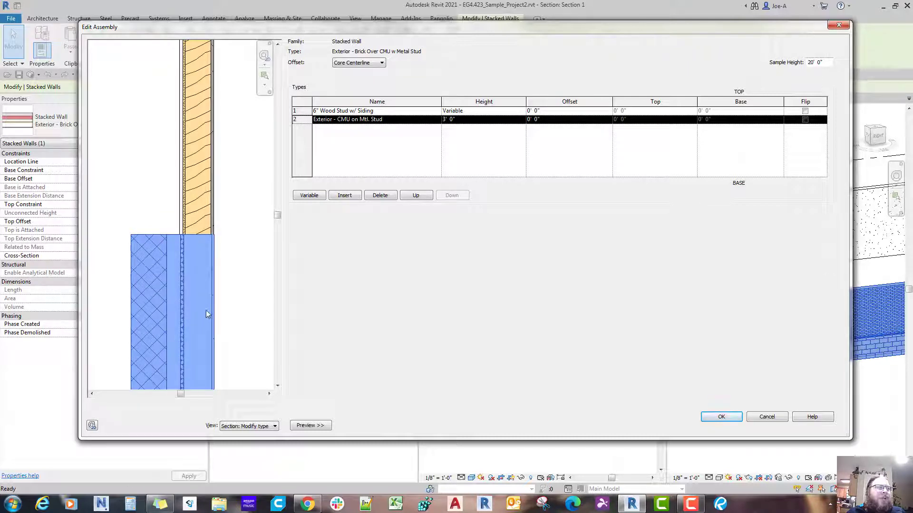
{"action": "scroll", "coordinate": [231, 224], "scroll_direction": "up", "scroll_amount": 3}
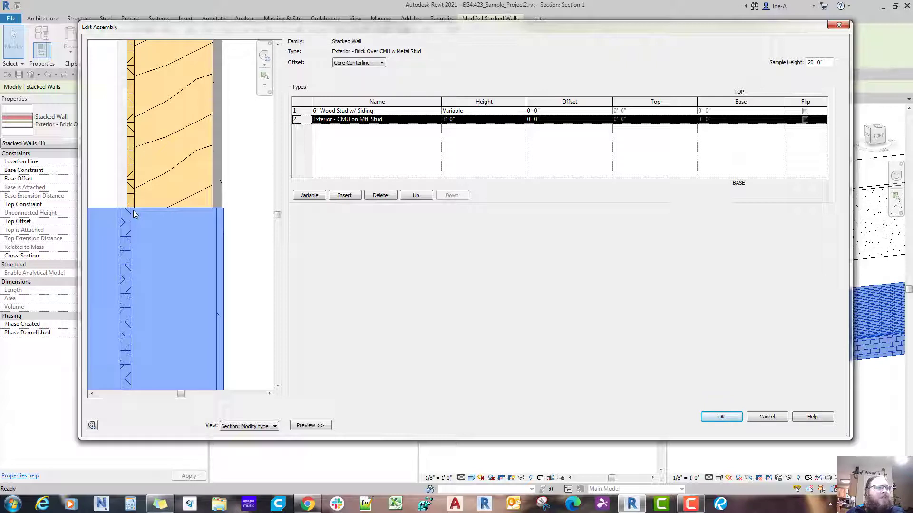
{"action": "scroll", "coordinate": [134, 212], "scroll_direction": "down", "scroll_amount": 3}
{"action": "scroll", "coordinate": [188, 246], "scroll_direction": "down", "scroll_amount": 2}
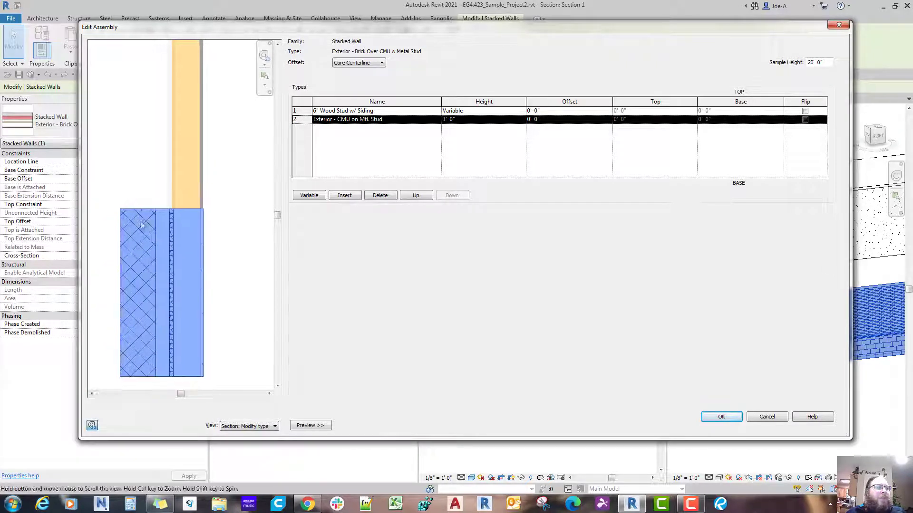
{"action": "scroll", "coordinate": [162, 257], "scroll_direction": "down", "scroll_amount": 1}
{"action": "scroll", "coordinate": [195, 304], "scroll_direction": "down", "scroll_amount": 2}
{"action": "middle_click_drag", "start_coordinate": [195, 304], "coordinate": [202, 318]}
{"action": "scroll", "coordinate": [202, 315], "scroll_direction": "up", "scroll_amount": 2}
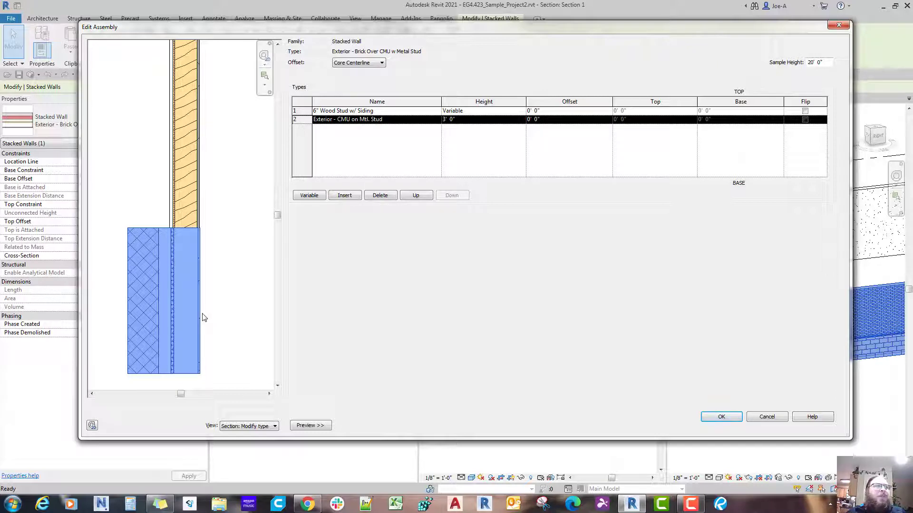
{"action": "scroll", "coordinate": [202, 312], "scroll_direction": "down", "scroll_amount": 2}
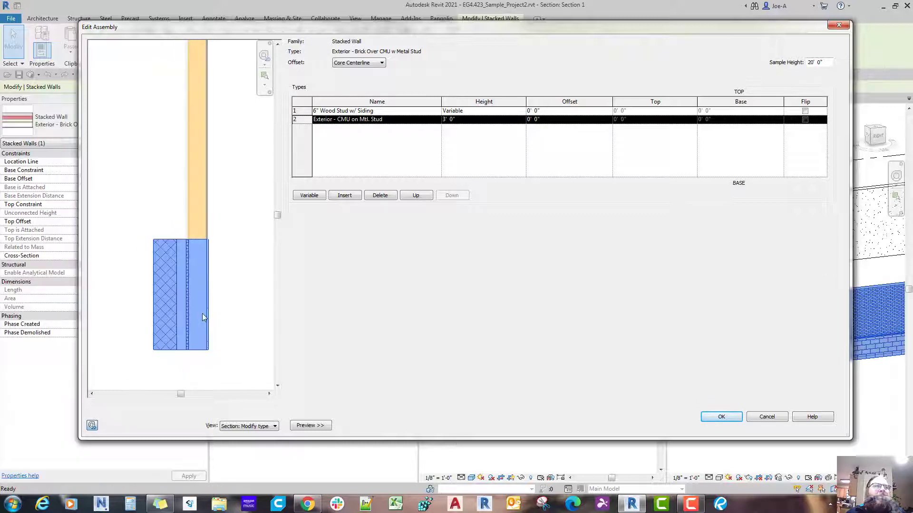
Set the stacked wall's upper component type to Exterior - Brick on Mtl. Stud and accept the assembly and type changes.
{"action": "middle_click_drag", "start_coordinate": [202, 313], "coordinate": [220, 305]}
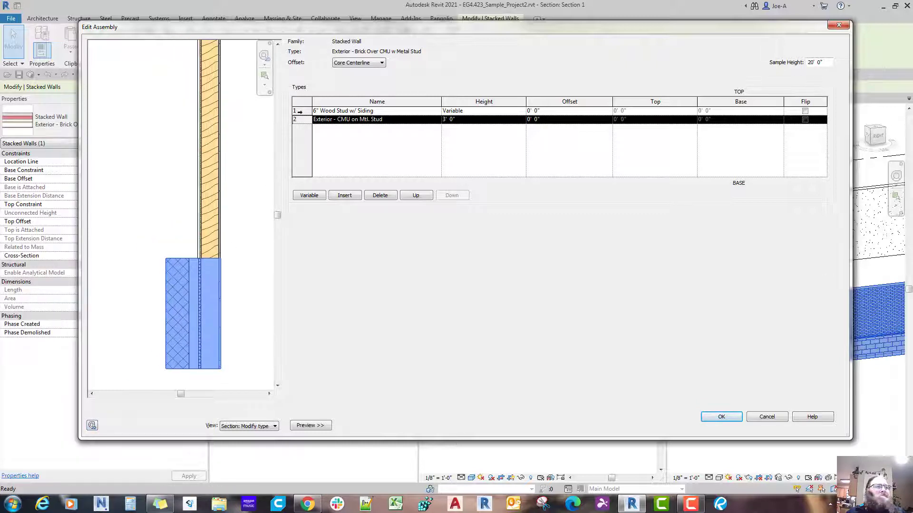
{"action": "left_click", "coordinate": [301, 111]}
{"action": "left_click", "coordinate": [436, 110]}
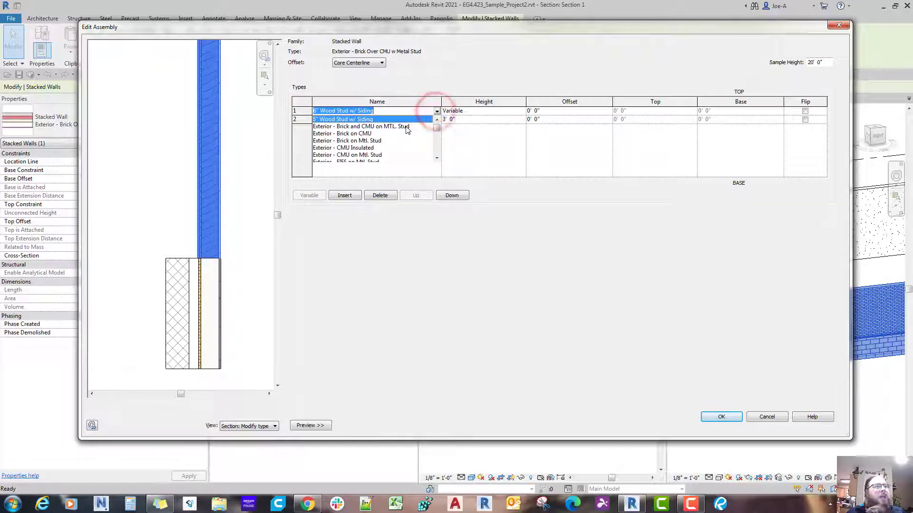
{"action": "left_click", "coordinate": [372, 142]}
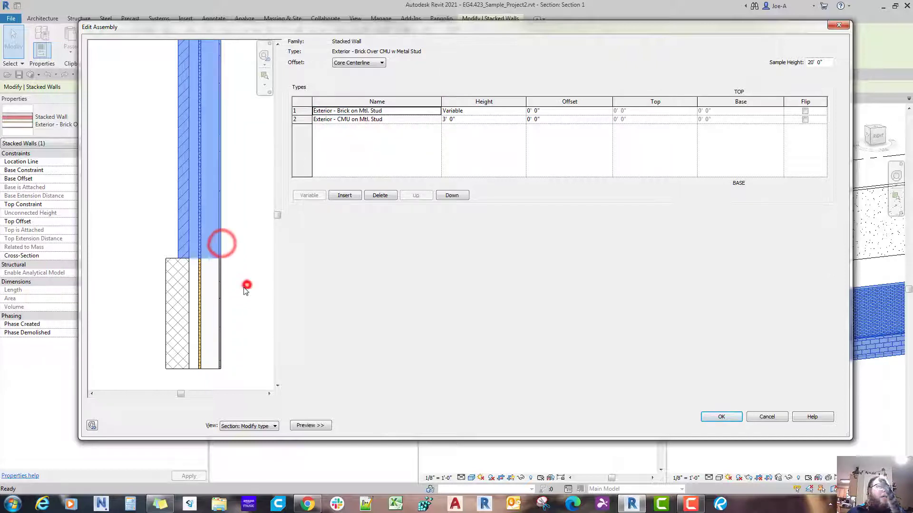
{"action": "left_click", "coordinate": [301, 120]}
{"action": "left_click", "coordinate": [230, 309]}
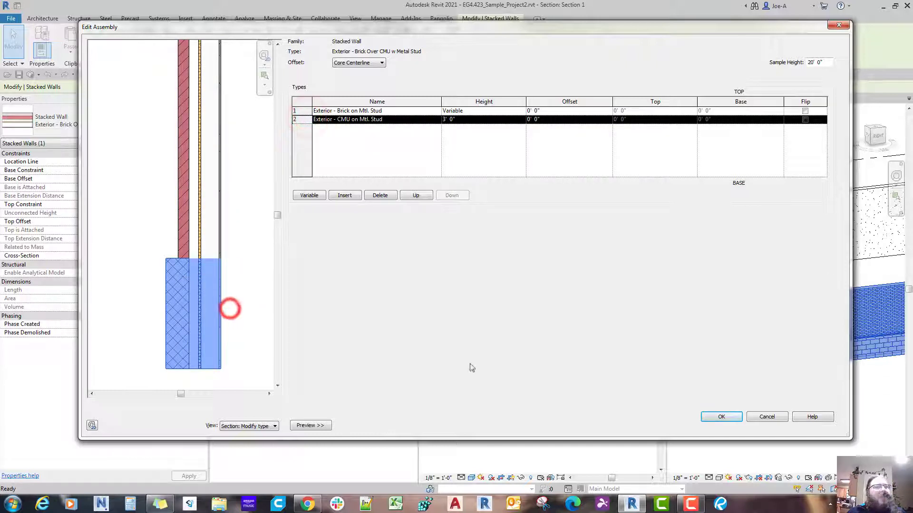
{"action": "left_click", "coordinate": [711, 420]}
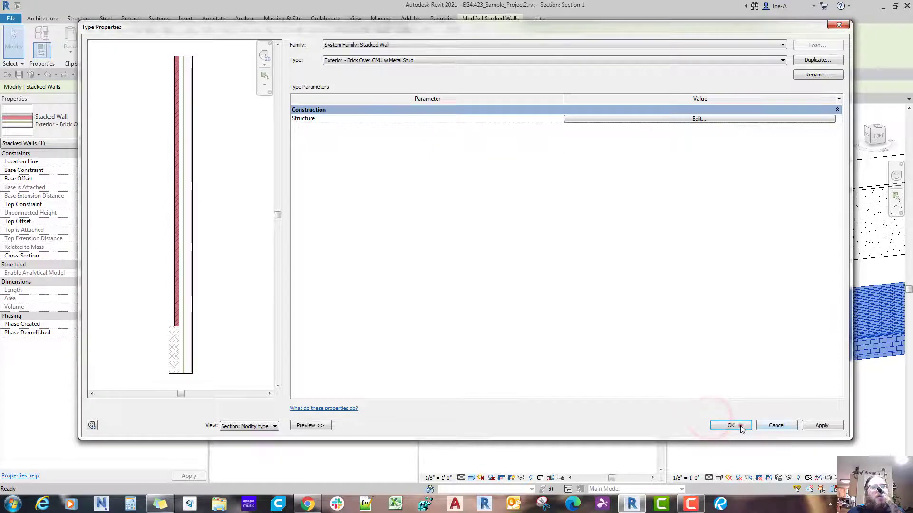
{"action": "left_click", "coordinate": [740, 426]}
{"action": "left_click", "coordinate": [815, 393]}
{"action": "left_click", "coordinate": [823, 402]}
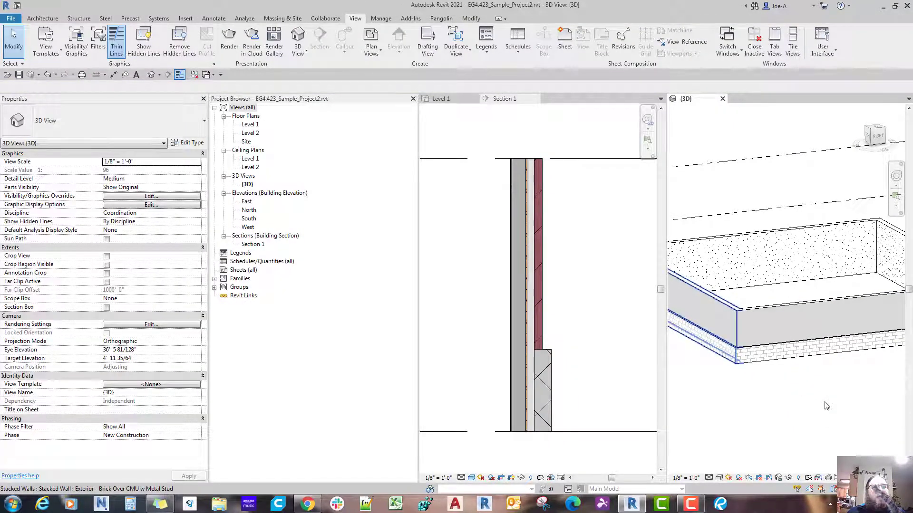
{"action": "scroll", "coordinate": [538, 290], "scroll_direction": "down", "scroll_amount": 5}
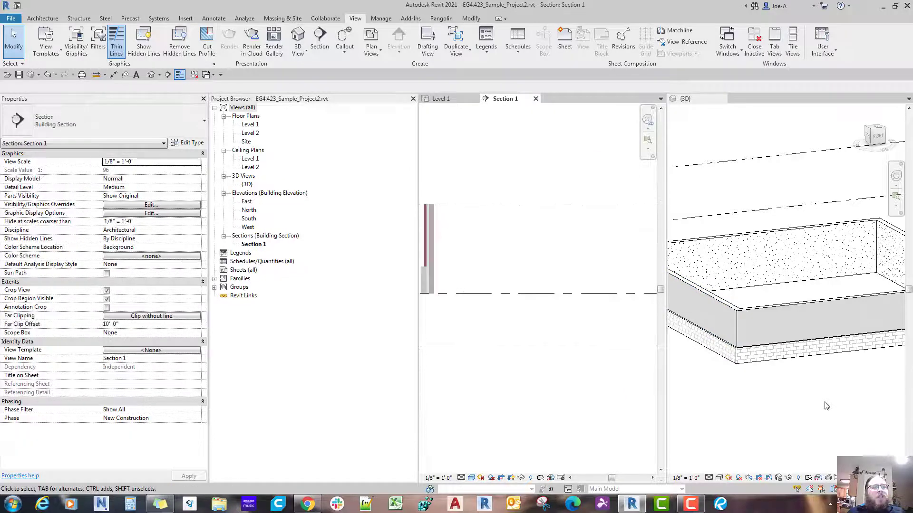
{"action": "middle_click_drag", "start_coordinate": [430, 270], "coordinate": [517, 267]}
{"action": "scroll", "coordinate": [502, 266], "scroll_direction": "up", "scroll_amount": 4}
{"action": "scroll", "coordinate": [504, 266], "scroll_direction": "down", "scroll_amount": 2}
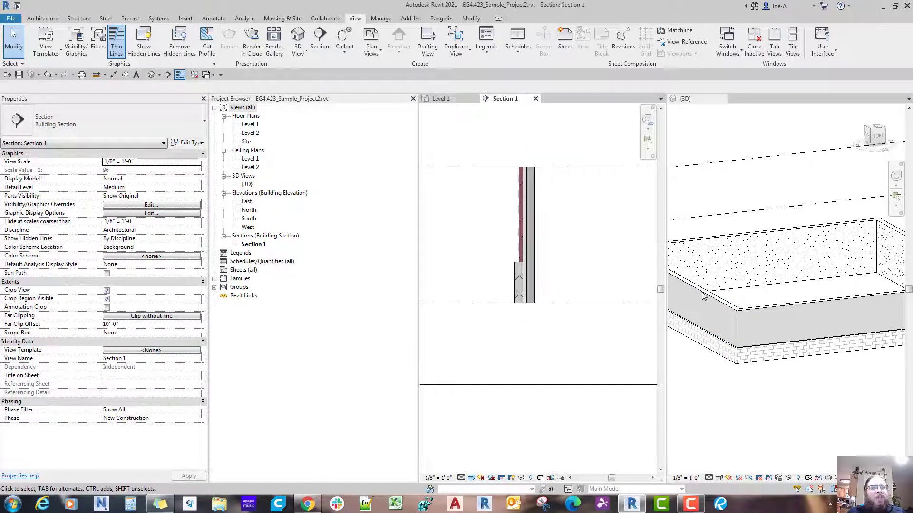
{"action": "left_click", "coordinate": [703, 295]}
{"action": "scroll", "coordinate": [722, 309], "scroll_direction": "up", "scroll_amount": 3}
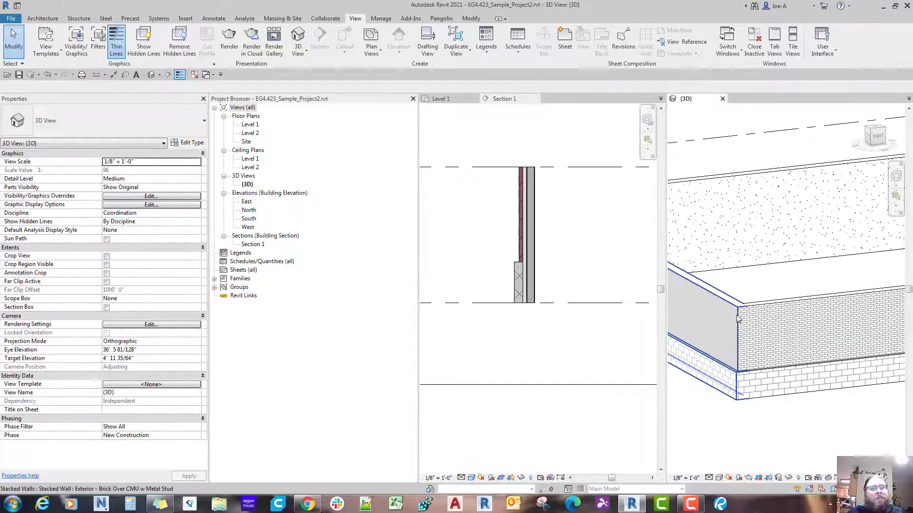
{"action": "key", "text": "Tab"}
{"action": "left_click", "coordinate": [737, 315]}
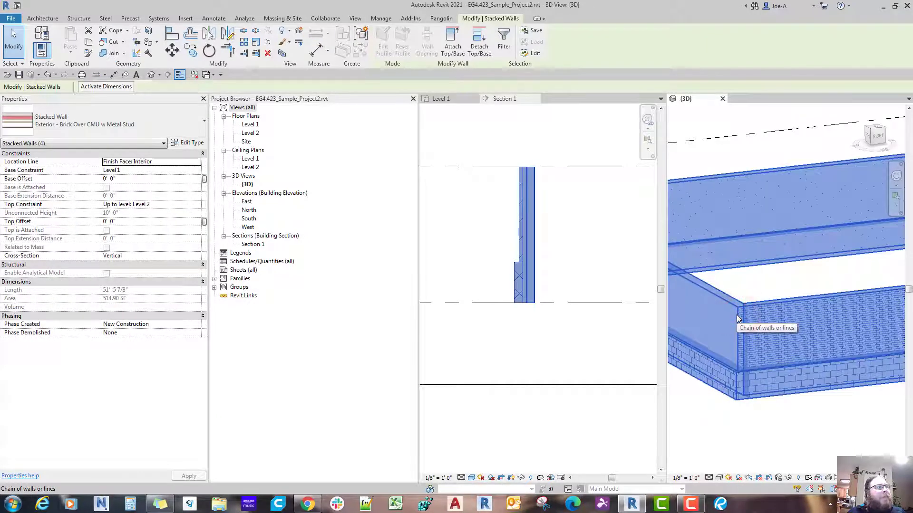
{"action": "left_click", "coordinate": [140, 122]}
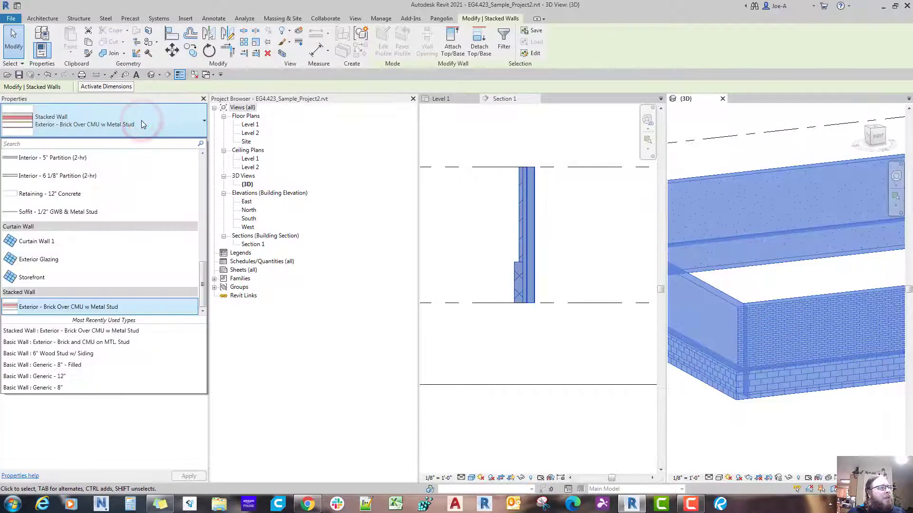
{"action": "key", "text": "Escape"}
{"action": "key", "text": "Escape"}
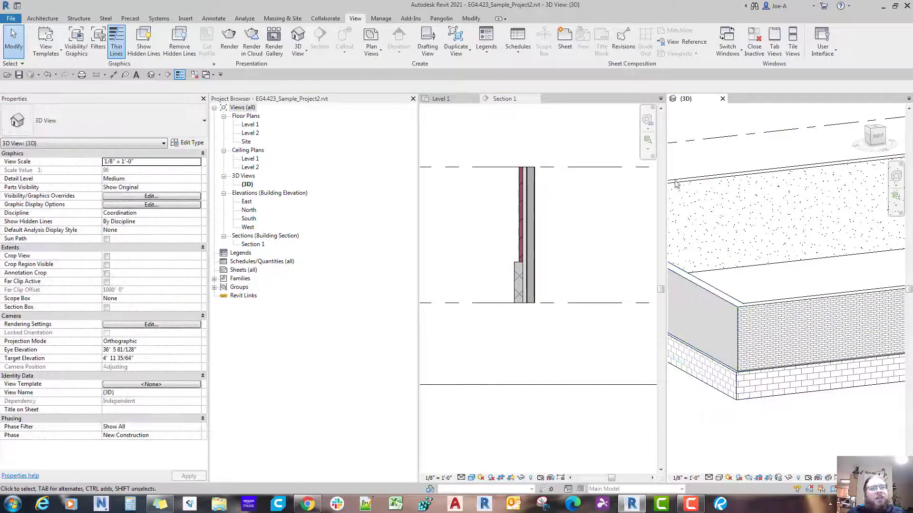
Try the 6" Wood Stud w/ Siding basic wall type on the back wall and view it in Section 1.
{"action": "left_click", "coordinate": [705, 185]}
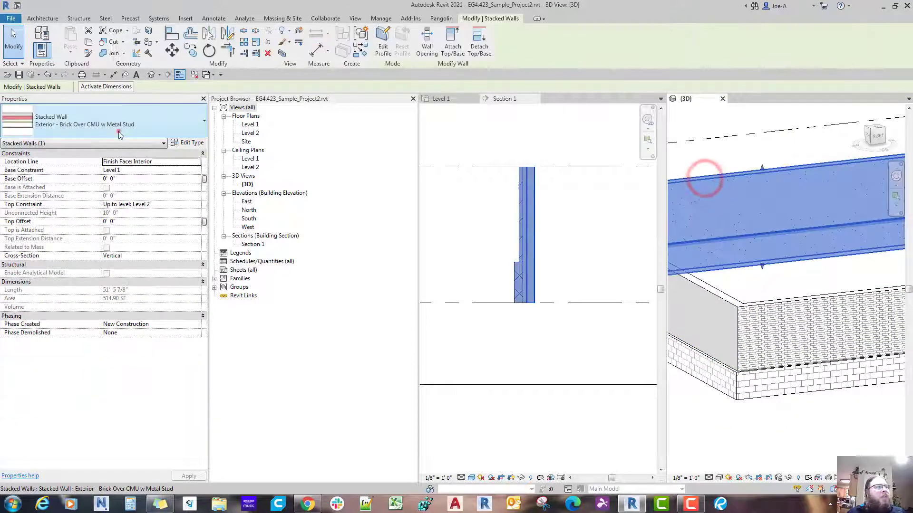
{"action": "left_click", "coordinate": [118, 132]}
{"action": "scroll", "coordinate": [95, 214], "scroll_direction": "up", "scroll_amount": 10}
{"action": "left_click", "coordinate": [66, 166]}
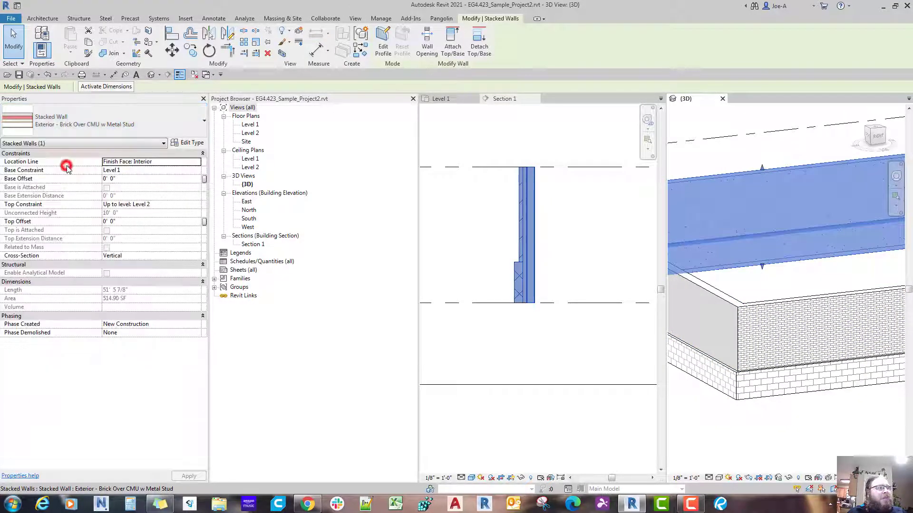
{"action": "left_click", "coordinate": [540, 322]}
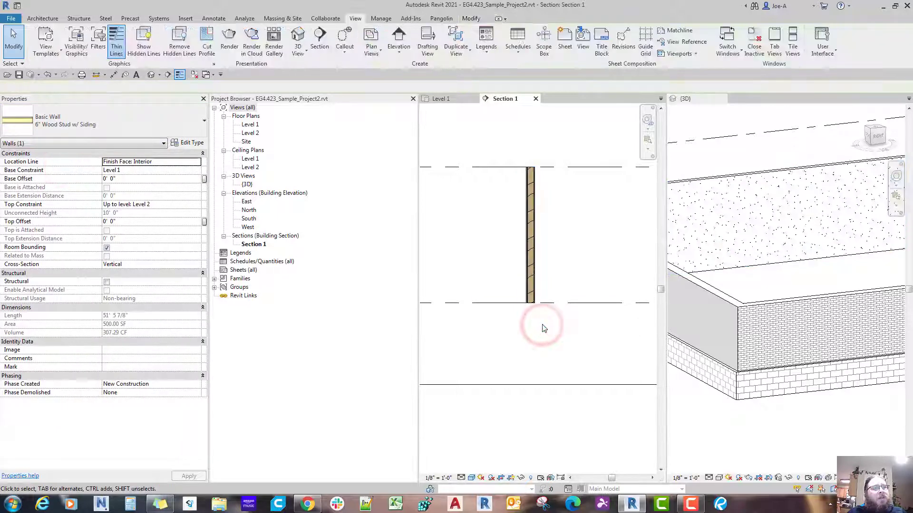
{"action": "scroll", "coordinate": [544, 328], "scroll_direction": "up", "scroll_amount": 3}
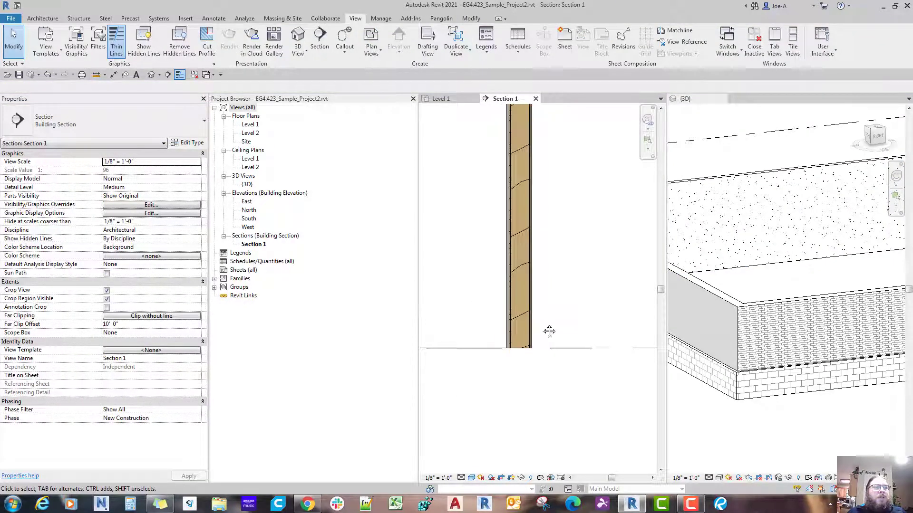
{"action": "scroll", "coordinate": [543, 328], "scroll_direction": "down", "scroll_amount": 3}
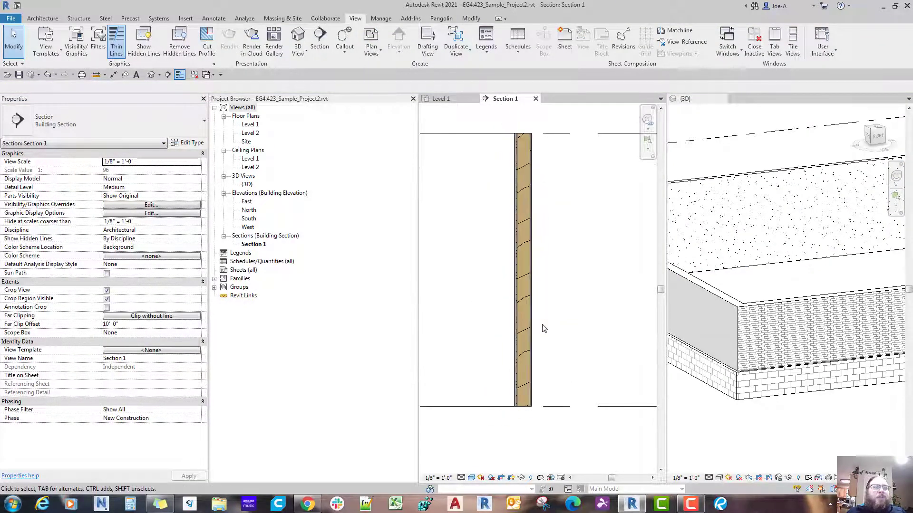
{"action": "scroll", "coordinate": [544, 327], "scroll_direction": "down", "scroll_amount": 6}
{"action": "middle_click_drag", "start_coordinate": [546, 329], "coordinate": [655, 304]}
{"action": "scroll", "coordinate": [573, 314], "scroll_direction": "up", "scroll_amount": 6}
{"action": "scroll", "coordinate": [573, 313], "scroll_direction": "down", "scroll_amount": 8}
{"action": "middle_click_drag", "start_coordinate": [570, 311], "coordinate": [648, 309]}
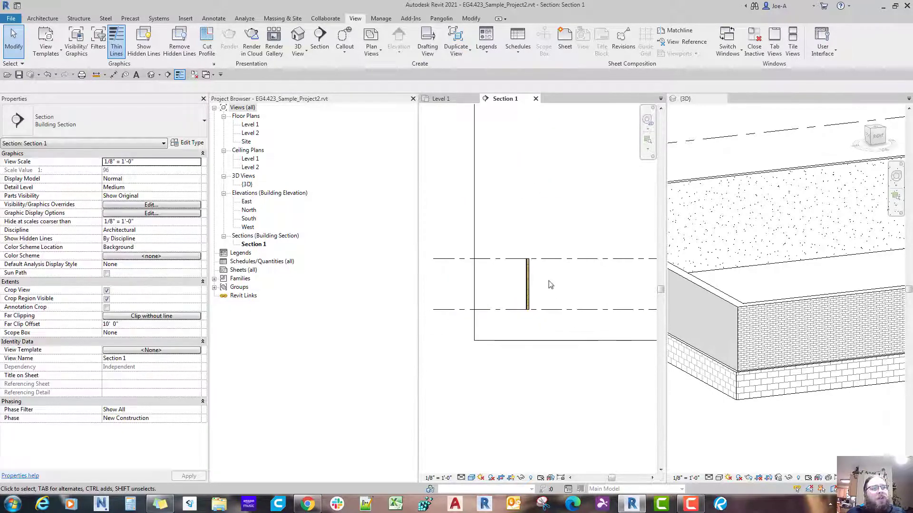
Set the back wall's type to Exterior - Brick and CMU on MTL. Stud and view its profile in section.
{"action": "scroll", "coordinate": [521, 281], "scroll_direction": "up", "scroll_amount": 7}
{"action": "left_click", "coordinate": [542, 274]}
{"action": "left_click", "coordinate": [105, 119]}
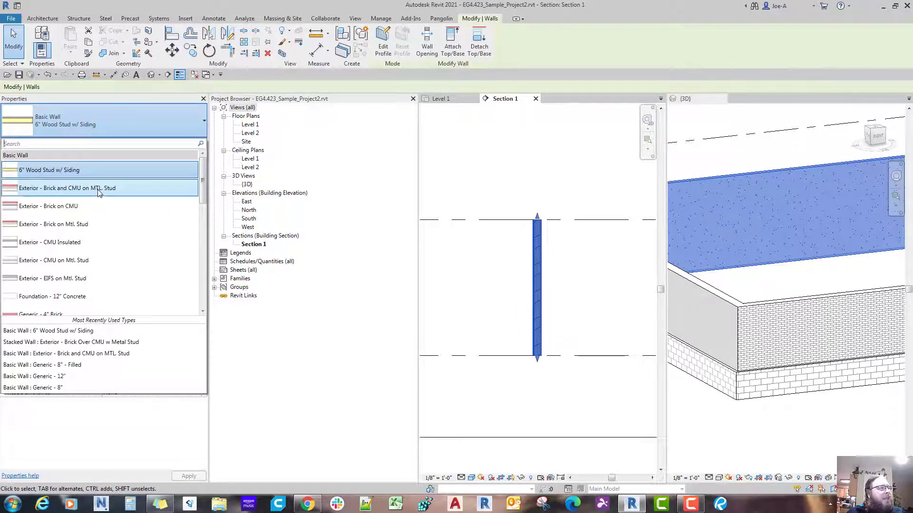
{"action": "left_click", "coordinate": [99, 191]}
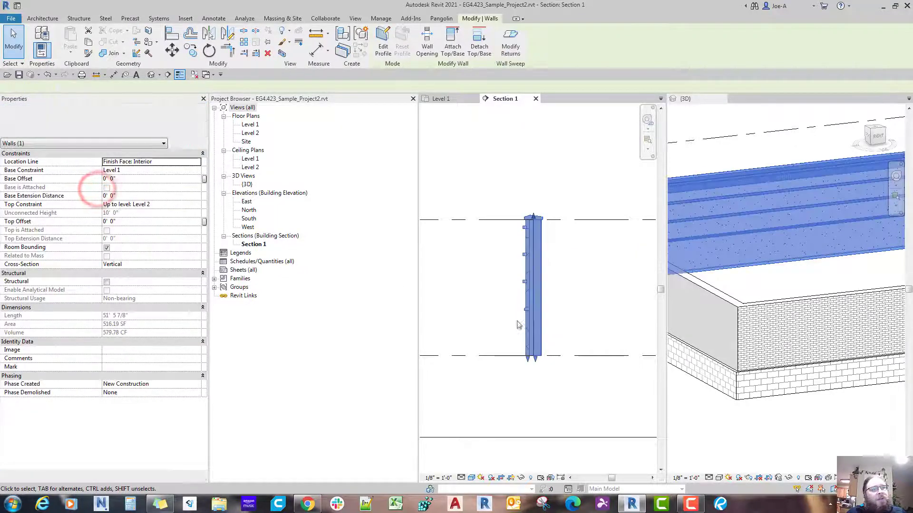
{"action": "left_click", "coordinate": [556, 333]}
{"action": "scroll", "coordinate": [557, 314], "scroll_direction": "up", "scroll_amount": 3}
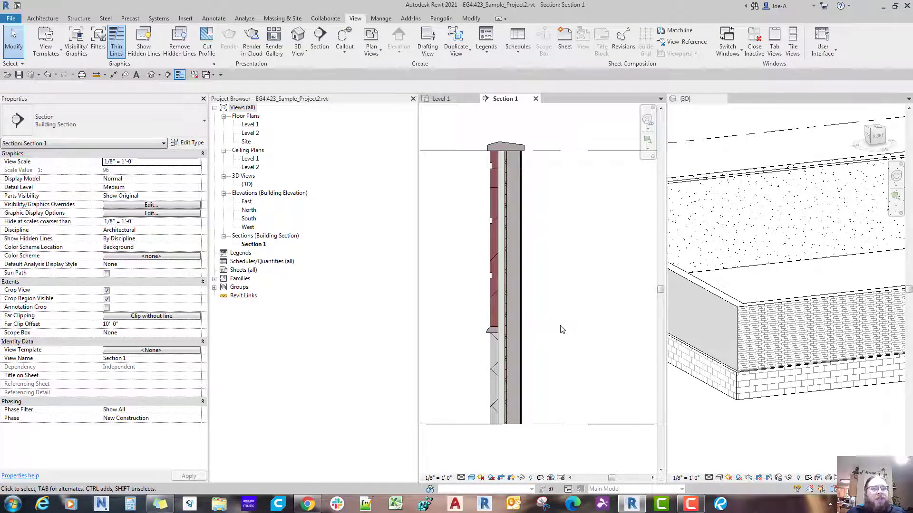
{"action": "scroll", "coordinate": [562, 330], "scroll_direction": "down", "scroll_amount": 3}
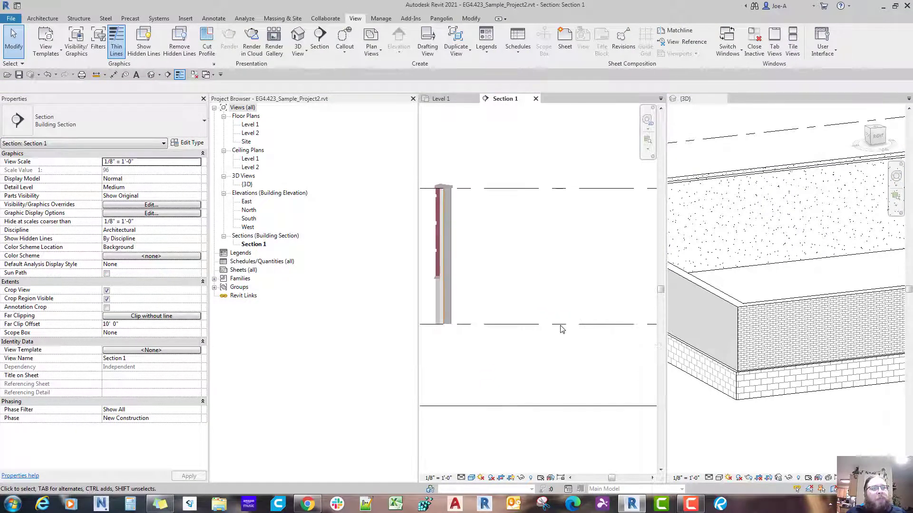
Lower the top edge of Section 1's crop region to just above Level 2.
{"action": "scroll", "coordinate": [562, 329], "scroll_direction": "down", "scroll_amount": 8}
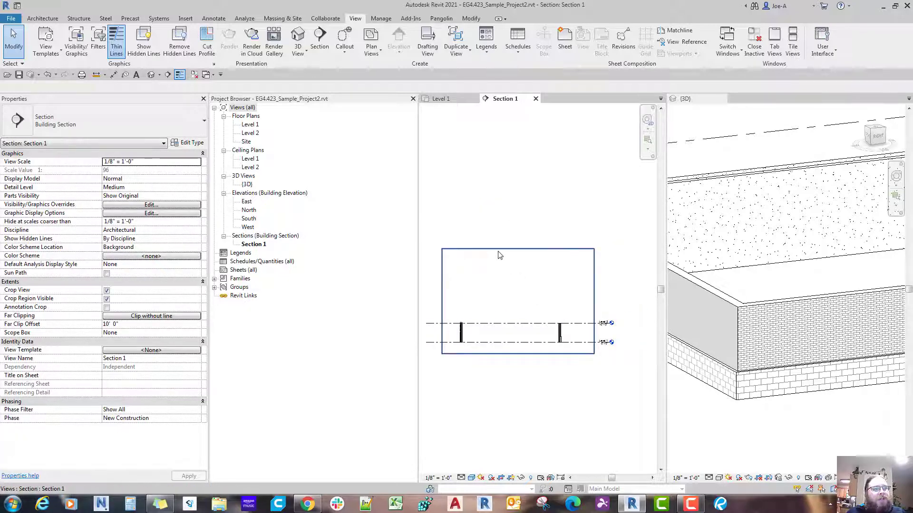
{"action": "left_click", "coordinate": [498, 250]}
{"action": "left_click_drag", "start_coordinate": [519, 250], "coordinate": [508, 318]}
{"action": "scroll", "coordinate": [494, 326], "scroll_direction": "up", "scroll_amount": 1}
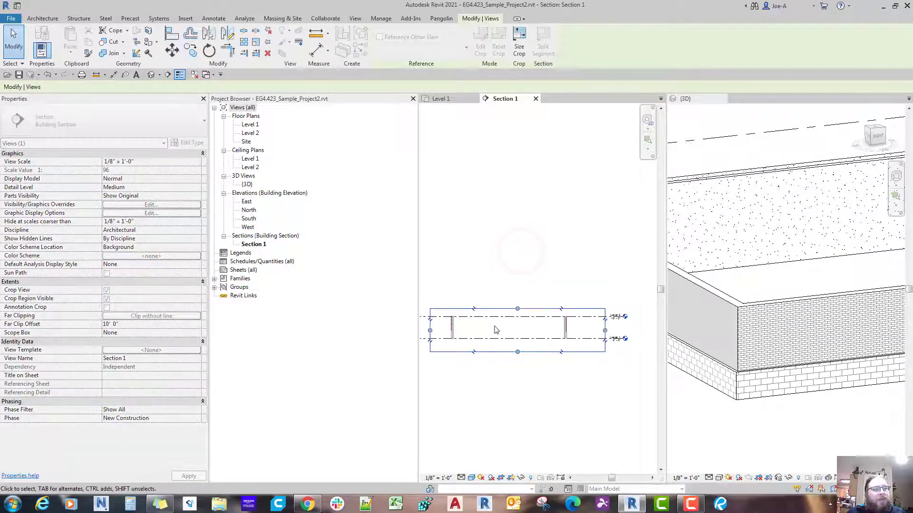
Break Section 1's crop region between the two walls and slide the compound wall's region next to the stacked wall's region.
{"action": "scroll", "coordinate": [494, 326], "scroll_direction": "up", "scroll_amount": 2}
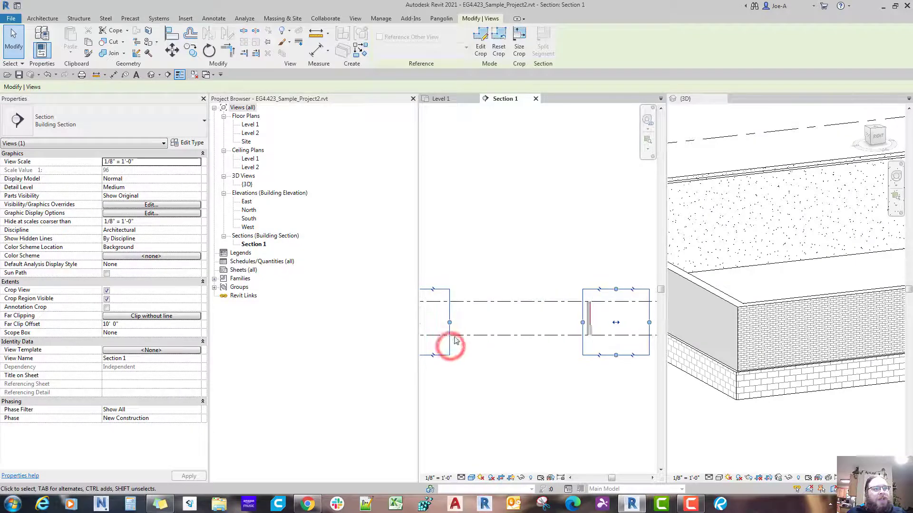
{"action": "scroll", "coordinate": [451, 346], "scroll_direction": "down", "scroll_amount": 1}
{"action": "middle_click_drag", "start_coordinate": [451, 346], "coordinate": [490, 347]}
{"action": "left_click_drag", "start_coordinate": [461, 318], "coordinate": [573, 318]}
{"action": "middle_click_drag", "start_coordinate": [613, 318], "coordinate": [559, 322]}
{"action": "scroll", "coordinate": [559, 321], "scroll_direction": "up", "scroll_amount": 3}
{"action": "left_click_drag", "start_coordinate": [514, 317], "coordinate": [501, 317]}
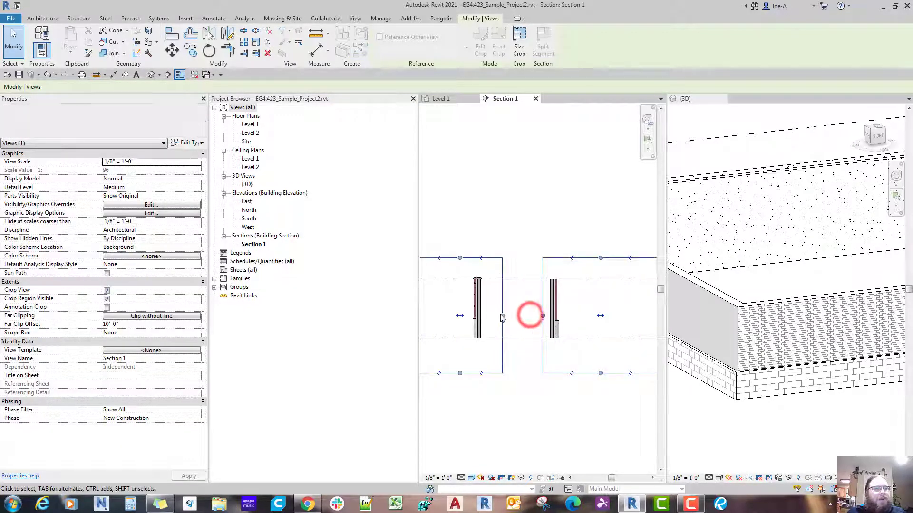
Narrow both crop regions around their walls and move the stacked wall's region closer to the compound wall's region.
{"action": "scroll", "coordinate": [475, 317], "scroll_direction": "up", "scroll_amount": 1}
{"action": "middle_click_drag", "start_coordinate": [427, 316], "coordinate": [469, 322]}
{"action": "left_click_drag", "start_coordinate": [450, 321], "coordinate": [492, 318]}
{"action": "middle_click_drag", "start_coordinate": [523, 327], "coordinate": [487, 315]}
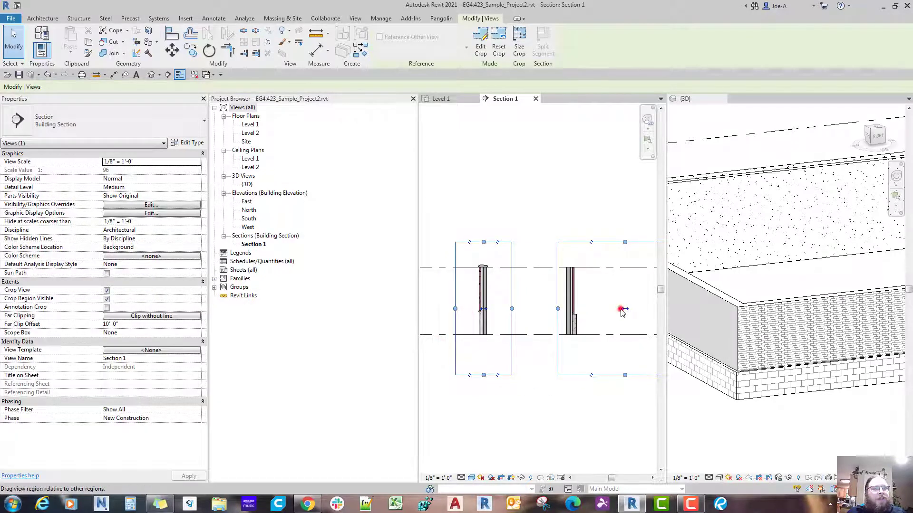
{"action": "left_click_drag", "start_coordinate": [620, 309], "coordinate": [586, 309]}
{"action": "middle_click_drag", "start_coordinate": [602, 309], "coordinate": [578, 307]}
{"action": "left_click_drag", "start_coordinate": [632, 305], "coordinate": [550, 311]}
{"action": "key", "text": "Escape"}
{"action": "scroll", "coordinate": [556, 320], "scroll_direction": "down", "scroll_amount": 1}
{"action": "middle_click_drag", "start_coordinate": [549, 312], "coordinate": [565, 334]}
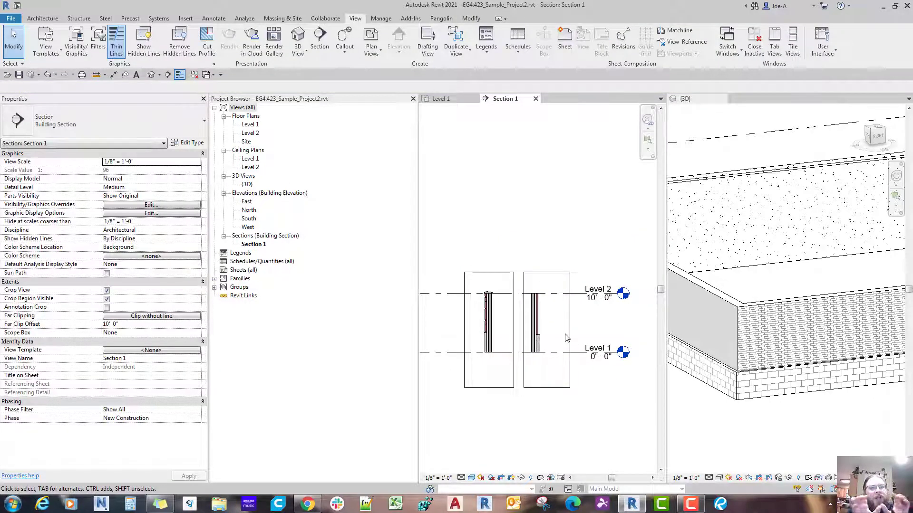
Merge the tiled views into tabs and compare the compound and stacked walls side by side in Section 1.
{"action": "scroll", "coordinate": [565, 337], "scroll_direction": "up", "scroll_amount": 4}
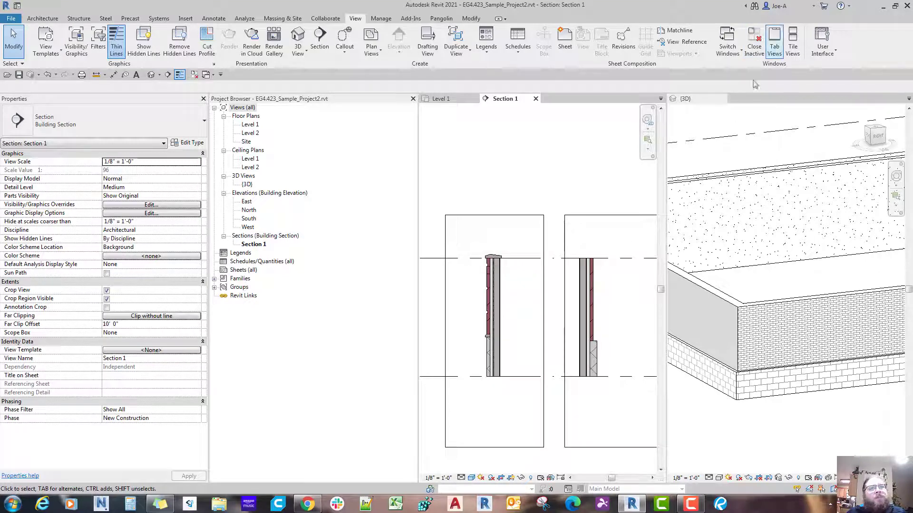
{"action": "left_click", "coordinate": [774, 50]}
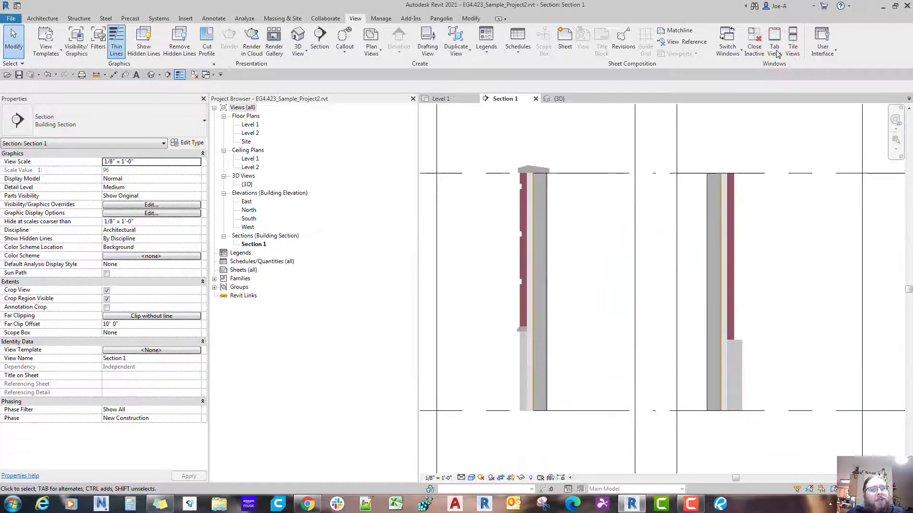
{"action": "left_click", "coordinate": [735, 260]}
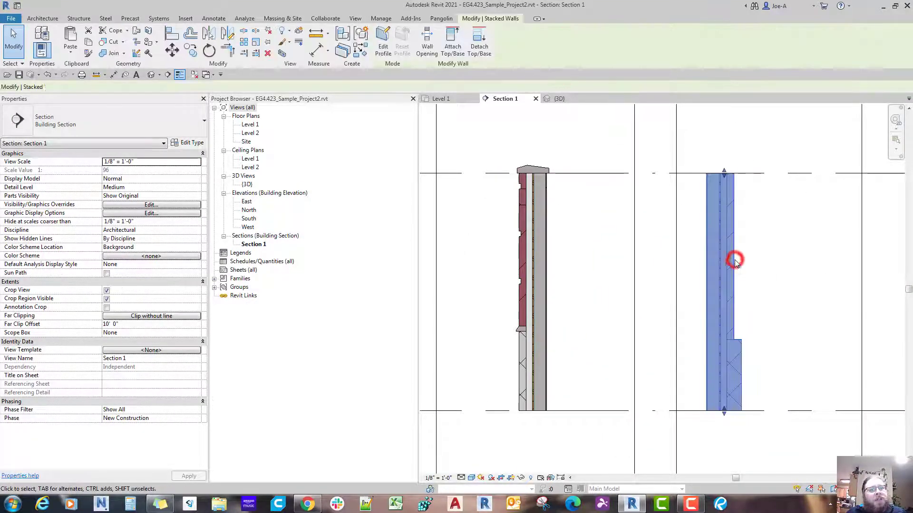
{"action": "key", "text": "Escape"}
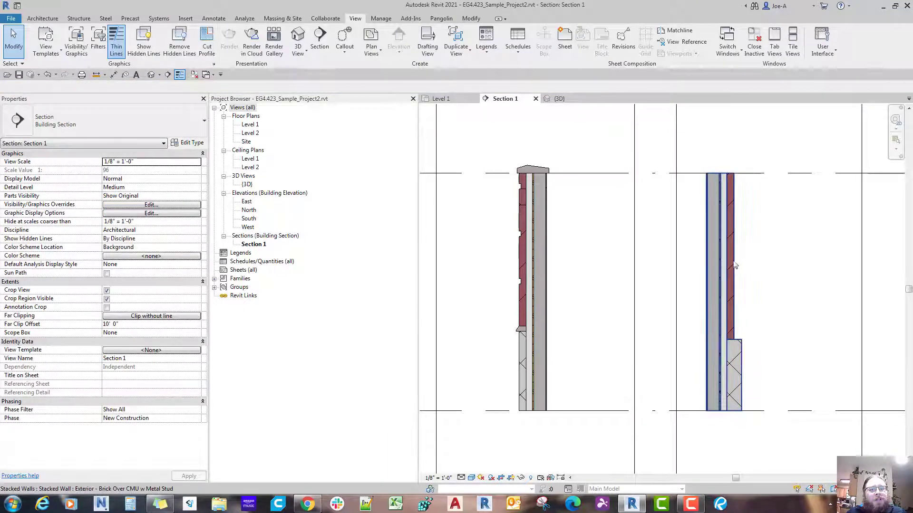
{"action": "left_click", "coordinate": [546, 355]}
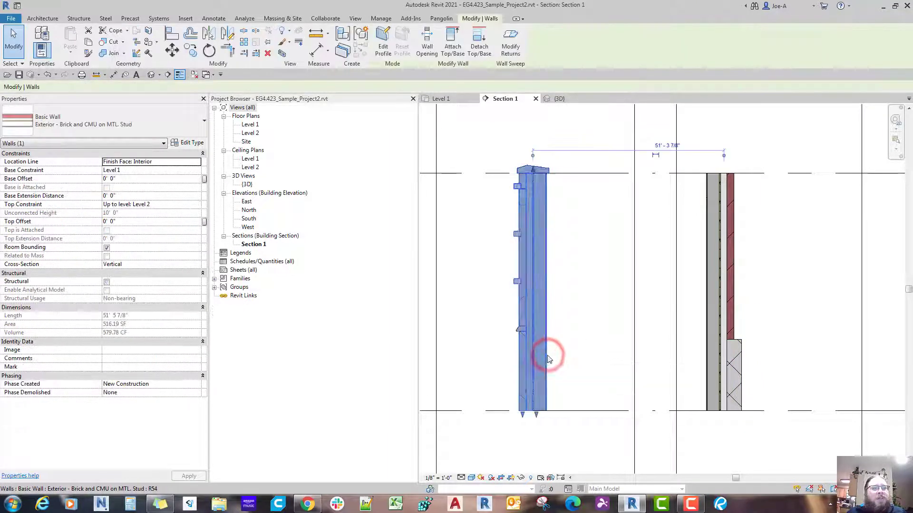
{"action": "key", "text": "Escape"}
{"action": "scroll", "coordinate": [549, 360], "scroll_direction": "up", "scroll_amount": 2}
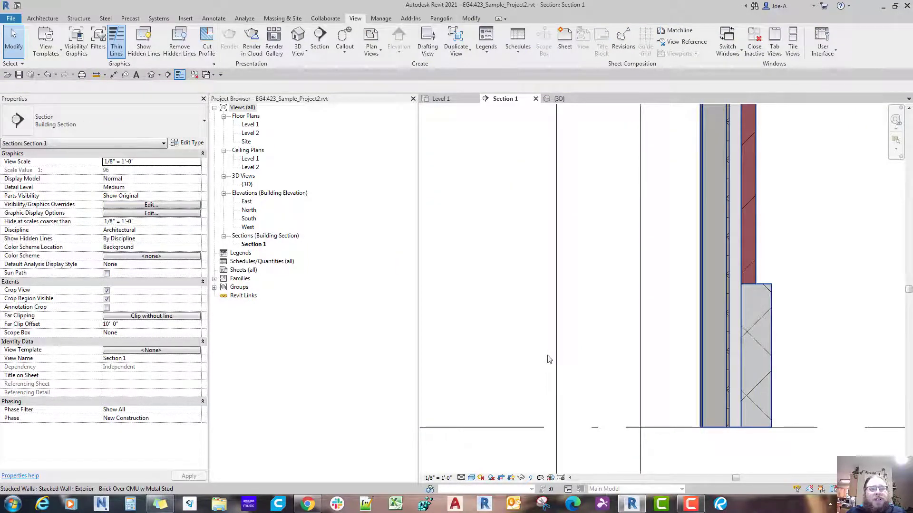
{"action": "scroll", "coordinate": [551, 356], "scroll_direction": "down", "scroll_amount": 1}
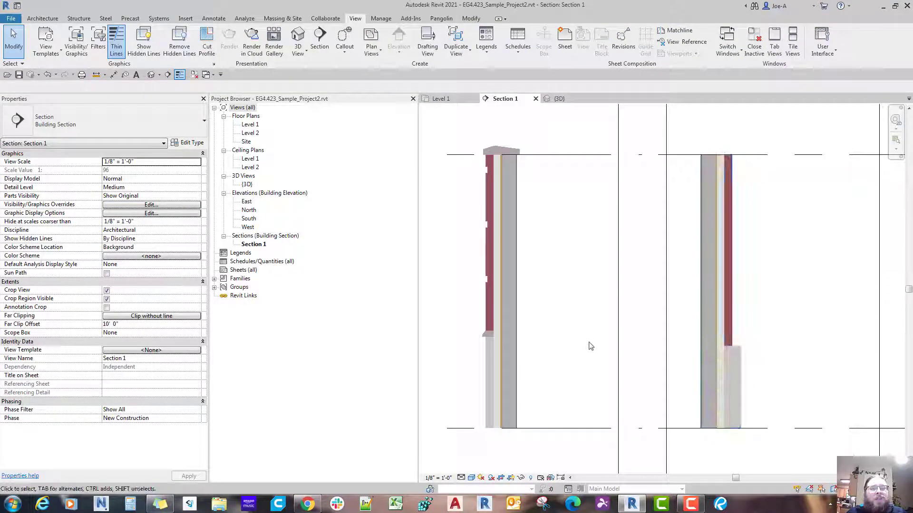
Select the stacked wall and the compound wall in Section 1 in turn to compare their properties and layers.
{"action": "left_click", "coordinate": [735, 298]}
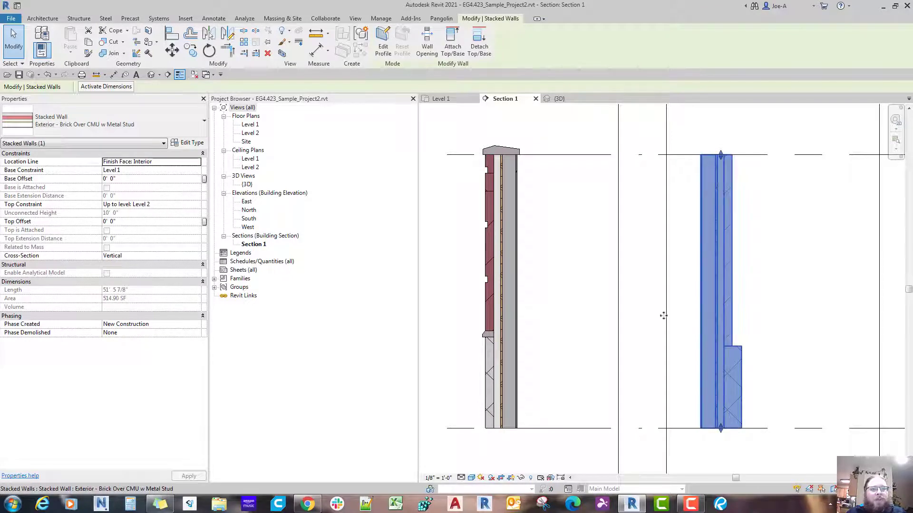
{"action": "left_click", "coordinate": [546, 349]}
{"action": "left_click", "coordinate": [509, 322]}
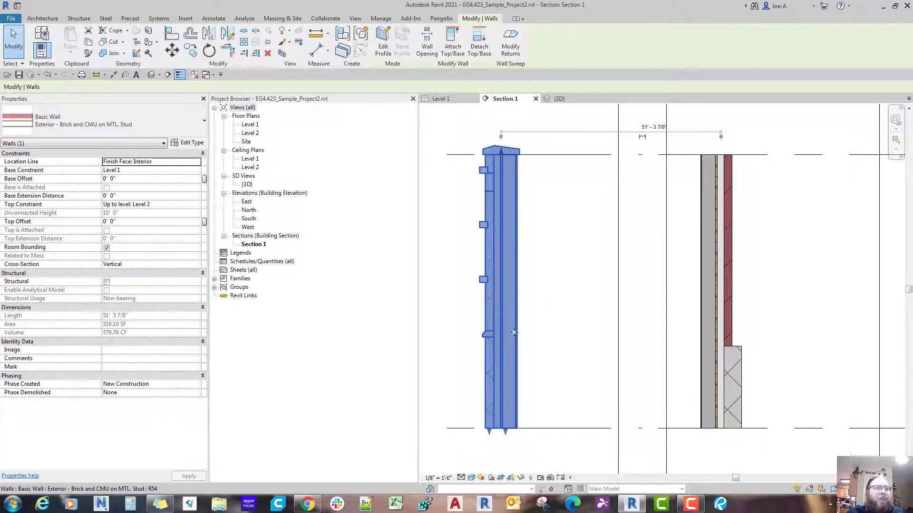
{"action": "left_click", "coordinate": [542, 403]}
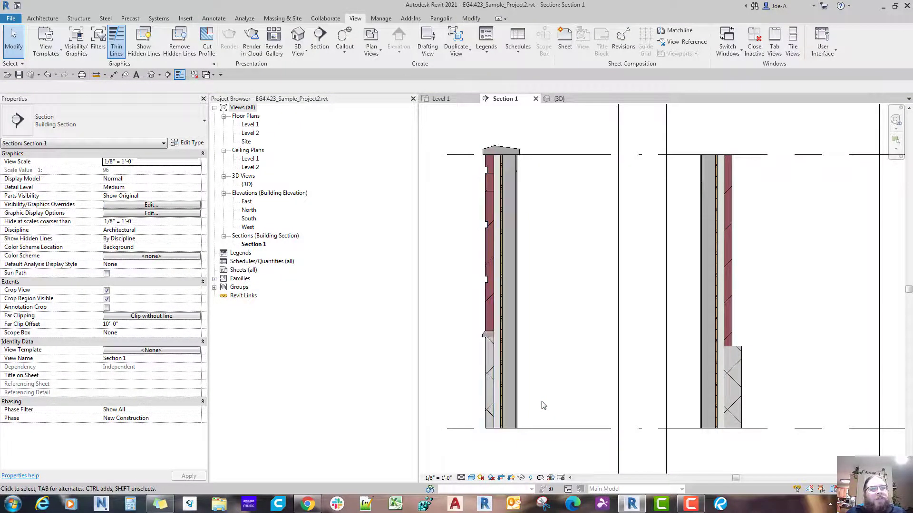
{"action": "left_click", "coordinate": [483, 354]}
{"action": "key", "text": "Escape"}
{"action": "scroll", "coordinate": [484, 355], "scroll_direction": "down", "scroll_amount": 2}
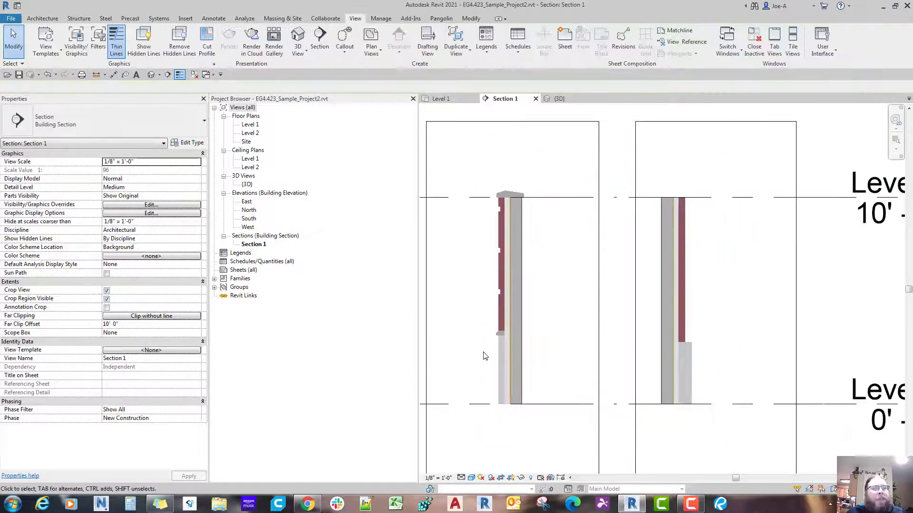
{"action": "middle_click_drag", "start_coordinate": [630, 280], "coordinate": [612, 257]}
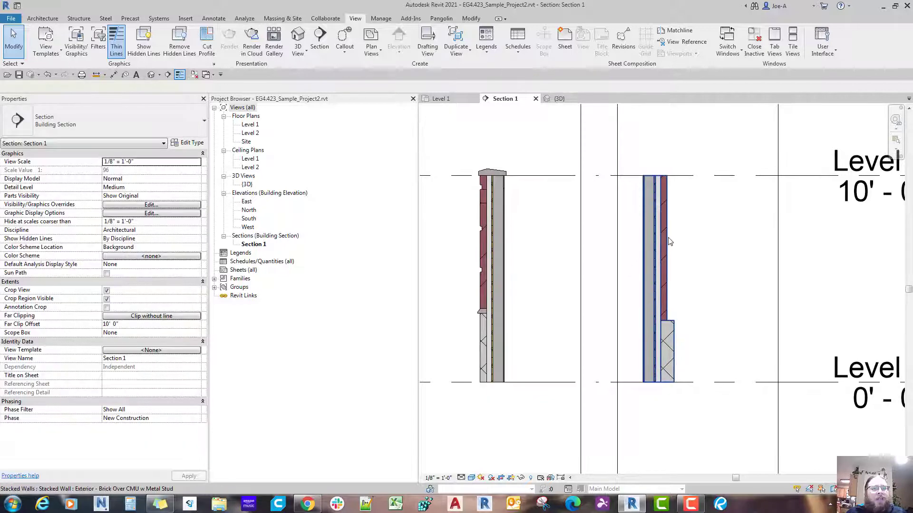
{"action": "left_click", "coordinate": [668, 238]}
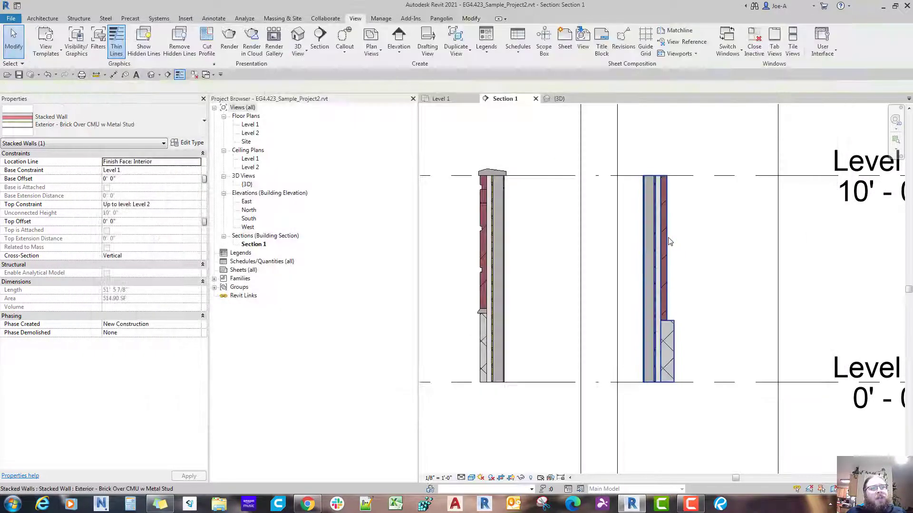
{"action": "scroll", "coordinate": [640, 205], "scroll_direction": "down", "scroll_amount": 2}
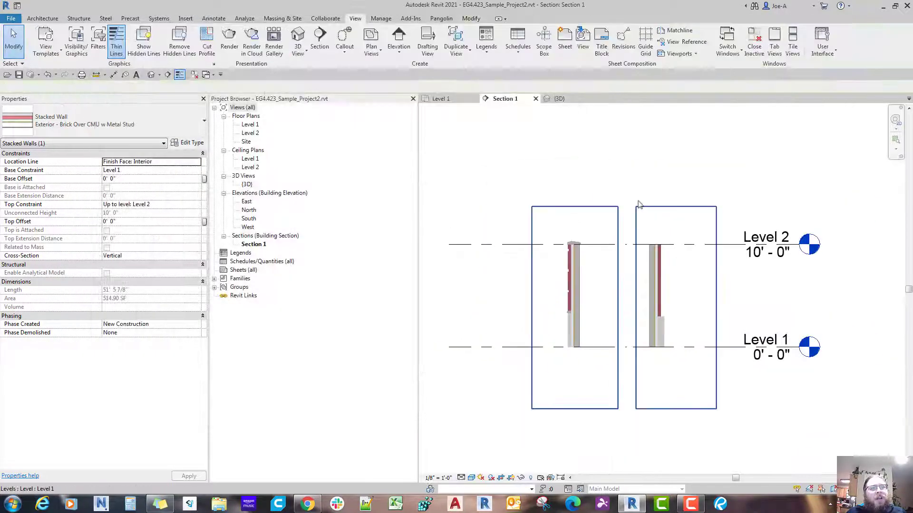
Check the stacked wall in the 3D view and return to the Level 1 floor plan.
{"action": "left_click", "coordinate": [559, 98]}
{"action": "scroll", "coordinate": [665, 396], "scroll_direction": "up", "scroll_amount": 2}
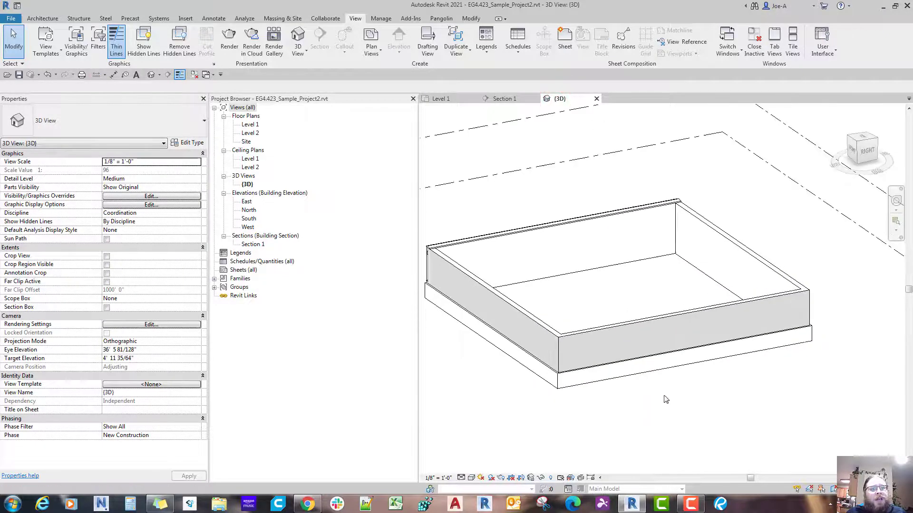
{"action": "left_click", "coordinate": [615, 320]}
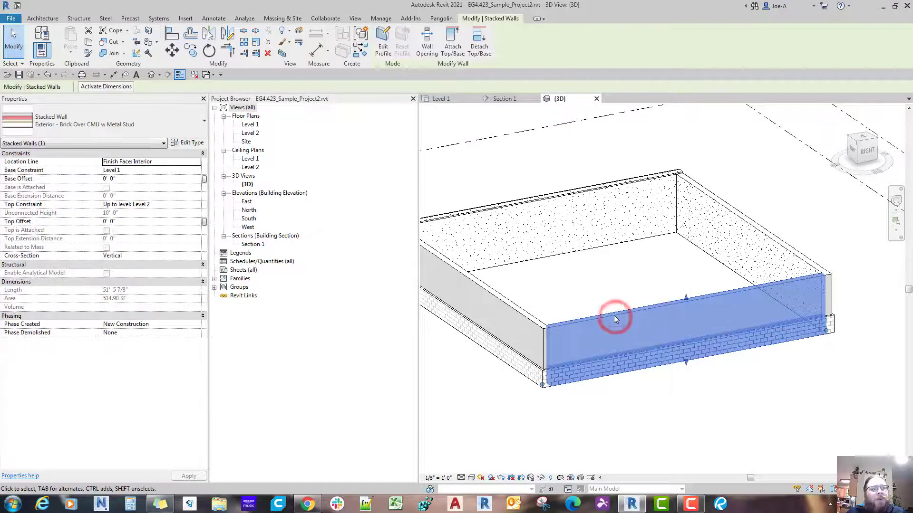
{"action": "left_click", "coordinate": [454, 100]}
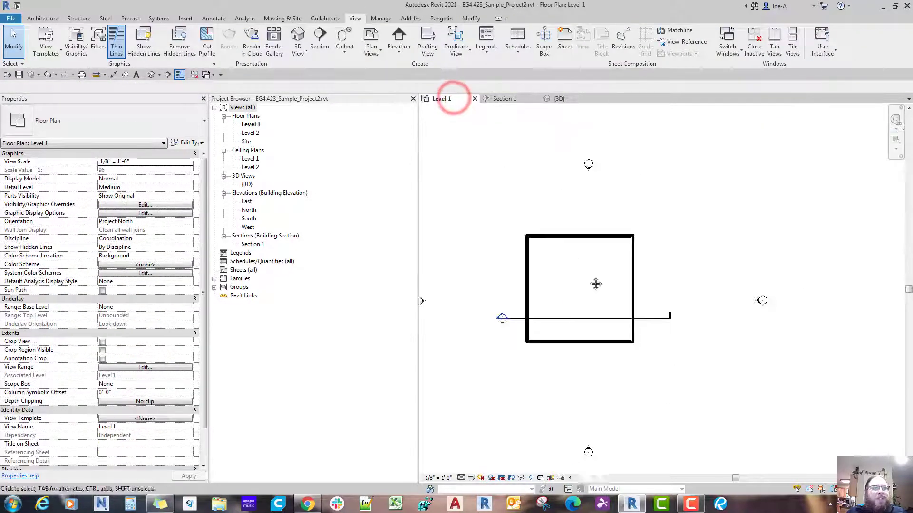
{"action": "scroll", "coordinate": [606, 302], "scroll_direction": "up", "scroll_amount": 3}
Tag the north stacked wall by category on Level 1, placing the tag with a leader inside the building.
{"action": "key", "text": "g"}
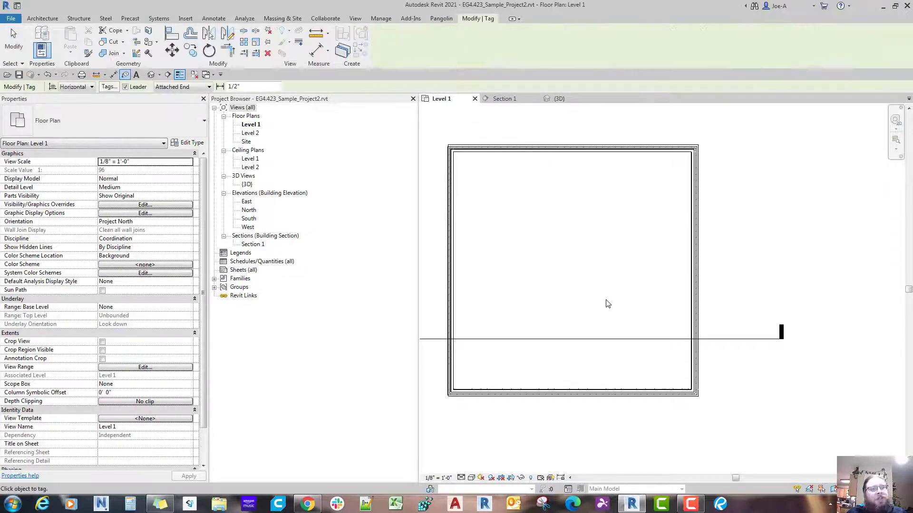
{"action": "key", "text": "Escape"}
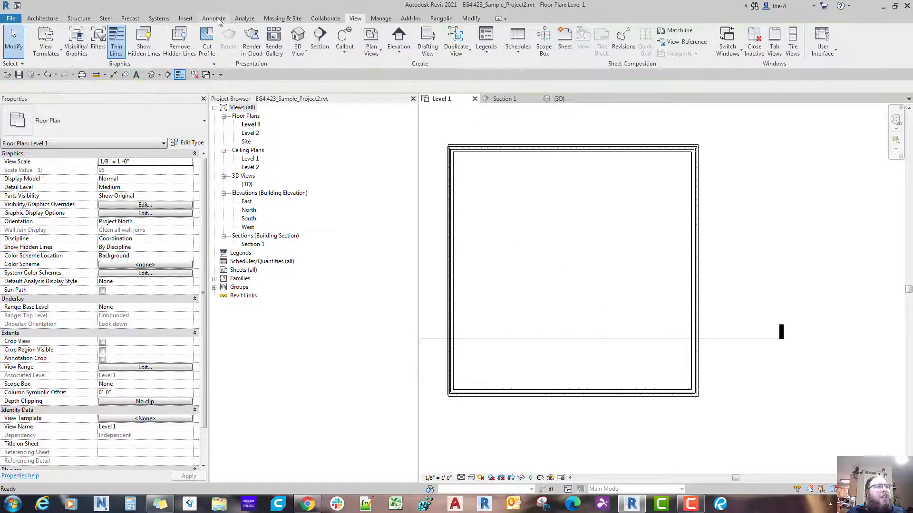
{"action": "left_click", "coordinate": [214, 19]}
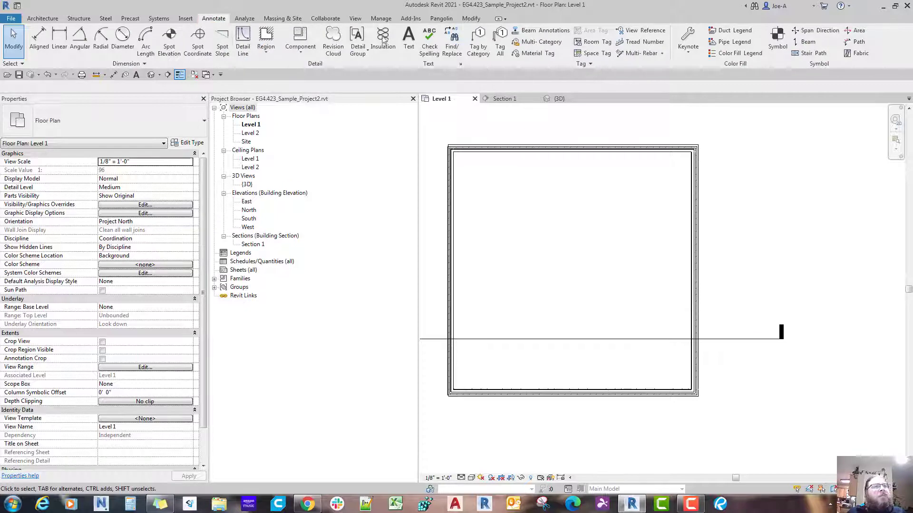
{"action": "left_click", "coordinate": [482, 48]}
{"action": "scroll", "coordinate": [559, 252], "scroll_direction": "up", "scroll_amount": 2}
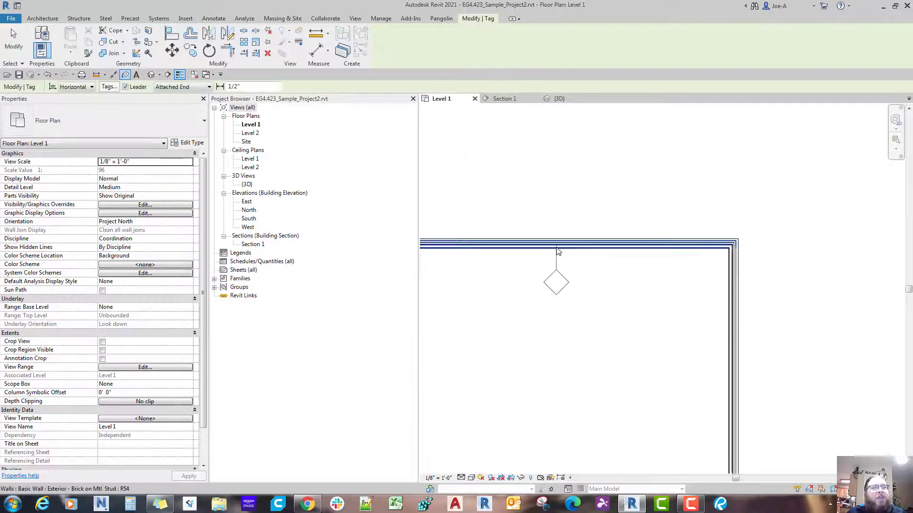
{"action": "left_click", "coordinate": [558, 247]}
{"action": "key", "text": "Escape"}
{"action": "scroll", "coordinate": [561, 248], "scroll_direction": "up", "scroll_amount": 2}
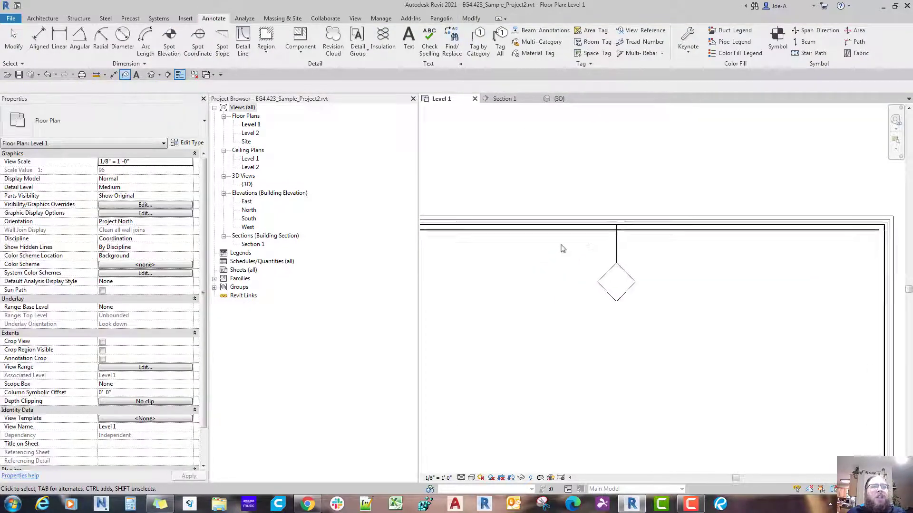
Move the north wall's tag to the outside of the building.
{"action": "left_click", "coordinate": [581, 229]}
{"action": "scroll", "coordinate": [591, 294], "scroll_direction": "down", "scroll_amount": 2}
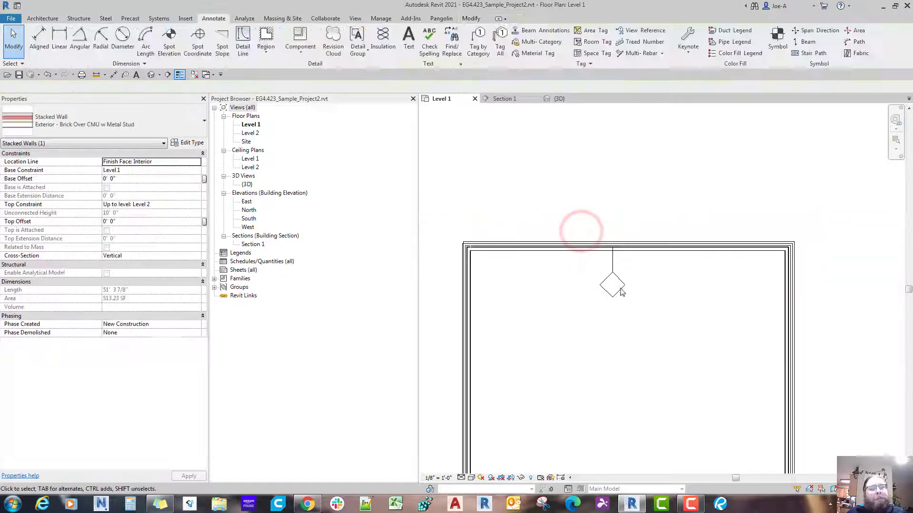
{"action": "key", "text": "Escape"}
{"action": "scroll", "coordinate": [625, 296], "scroll_direction": "up", "scroll_amount": 1}
{"action": "left_click", "coordinate": [623, 294]}
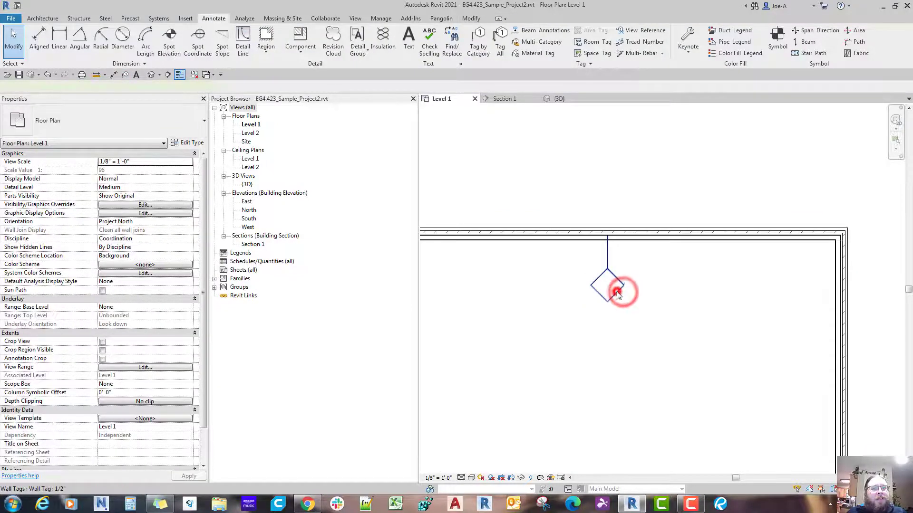
{"action": "left_click_drag", "start_coordinate": [609, 297], "coordinate": [610, 213]}
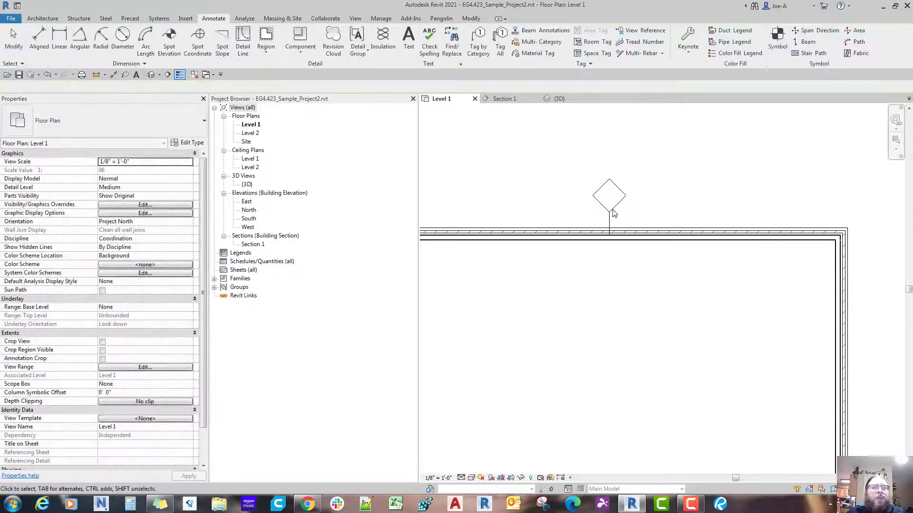
{"action": "scroll", "coordinate": [643, 321], "scroll_direction": "up", "scroll_amount": 1}
Examine the north stacked wall's type properties and structure for taggable parameters.
{"action": "left_click", "coordinate": [637, 220]}
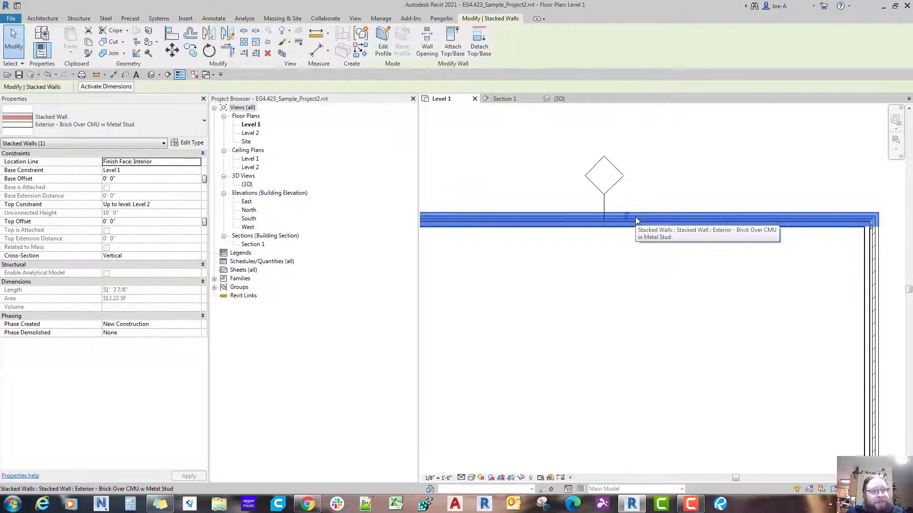
{"action": "left_click", "coordinate": [617, 180]}
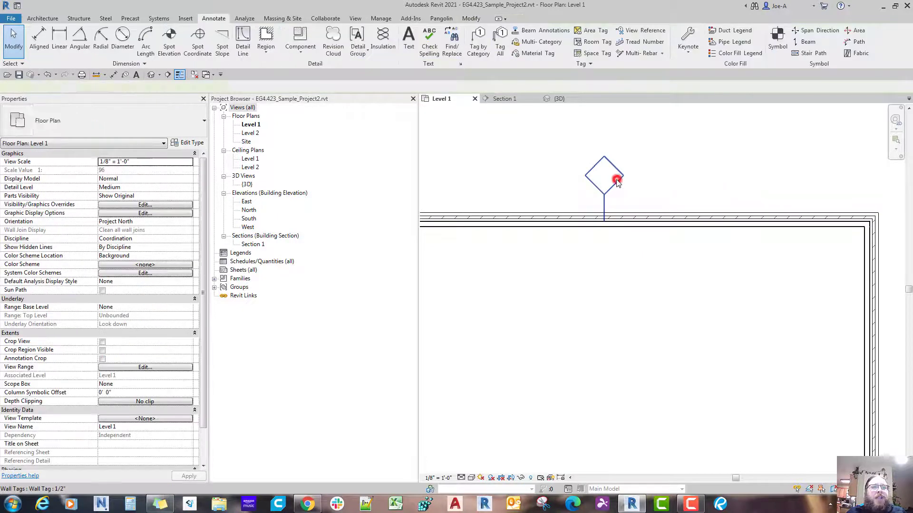
{"action": "left_click", "coordinate": [635, 219]}
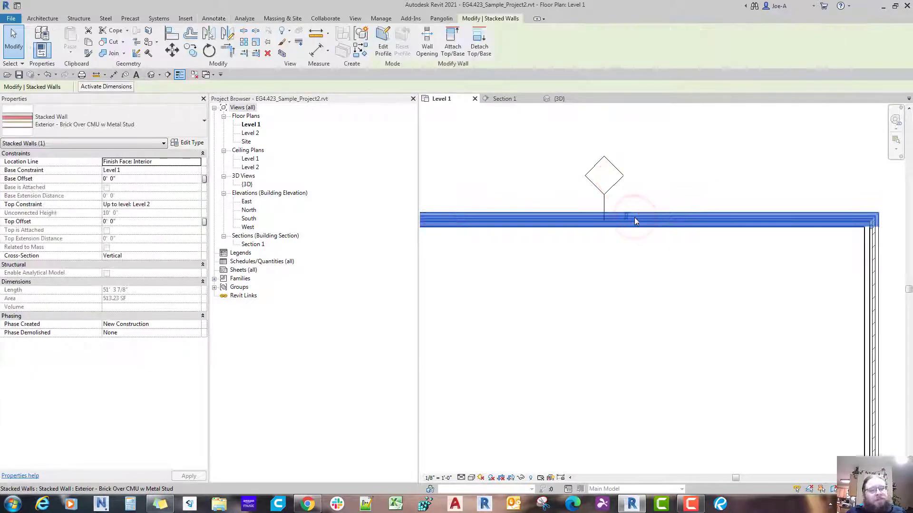
{"action": "double_click", "coordinate": [634, 217]}
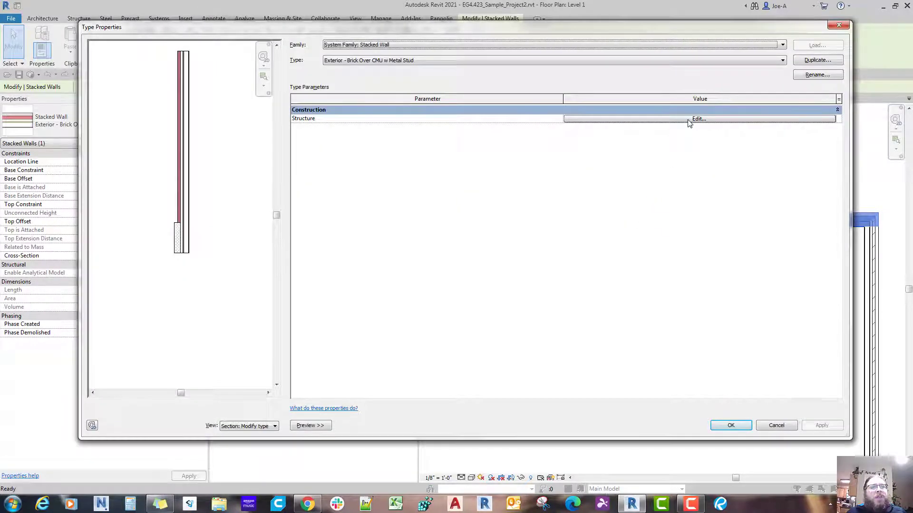
{"action": "left_click", "coordinate": [689, 119]}
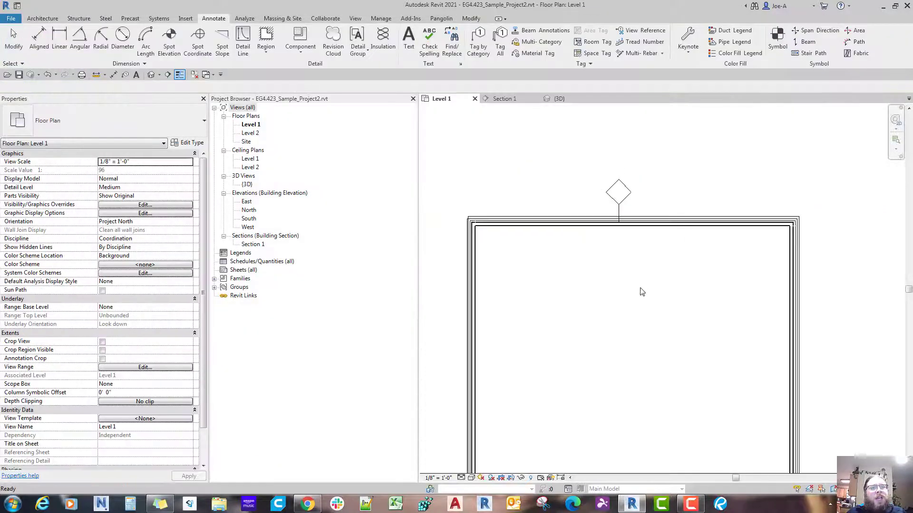
{"action": "left_click", "coordinate": [640, 287]}
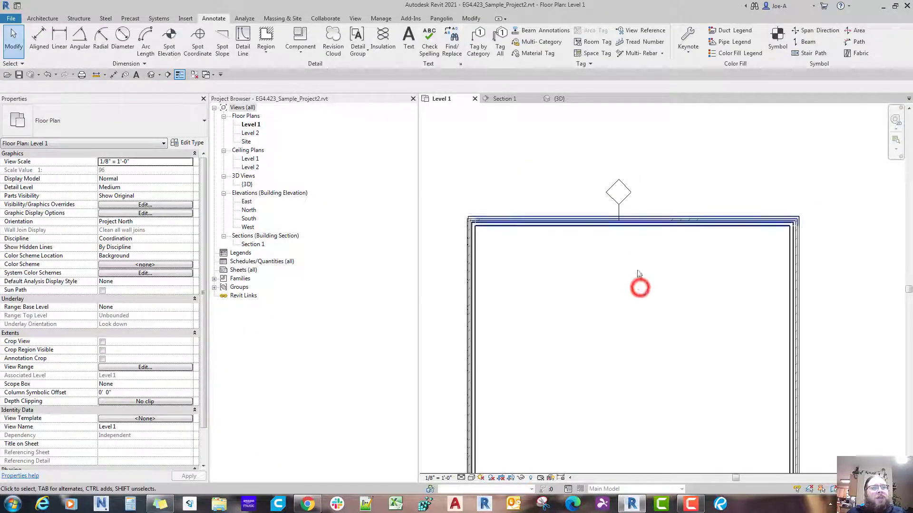
Delete the north wall's tag and tag the west compound wall by category with a leader.
{"action": "left_click", "coordinate": [619, 194]}
{"action": "key", "text": "Delete"}
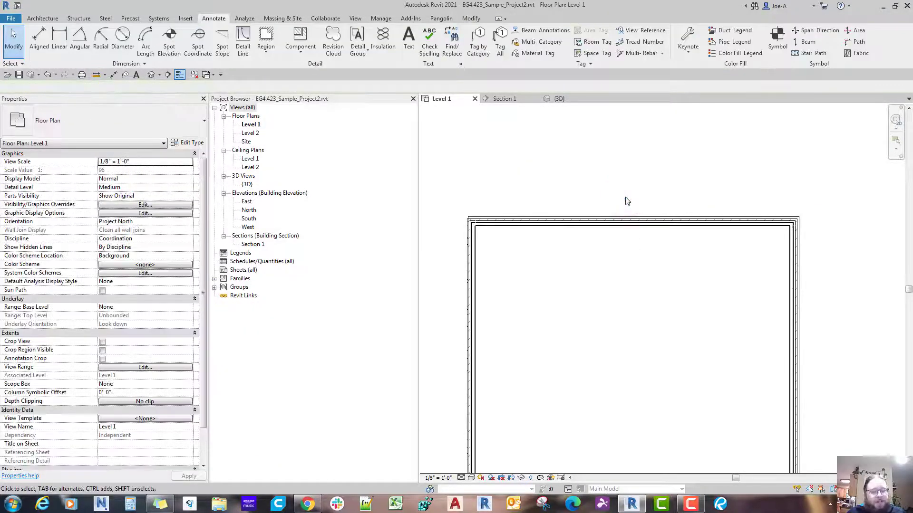
{"action": "key", "text": "t"}
{"action": "key", "text": "g"}
{"action": "left_click", "coordinate": [475, 302]}
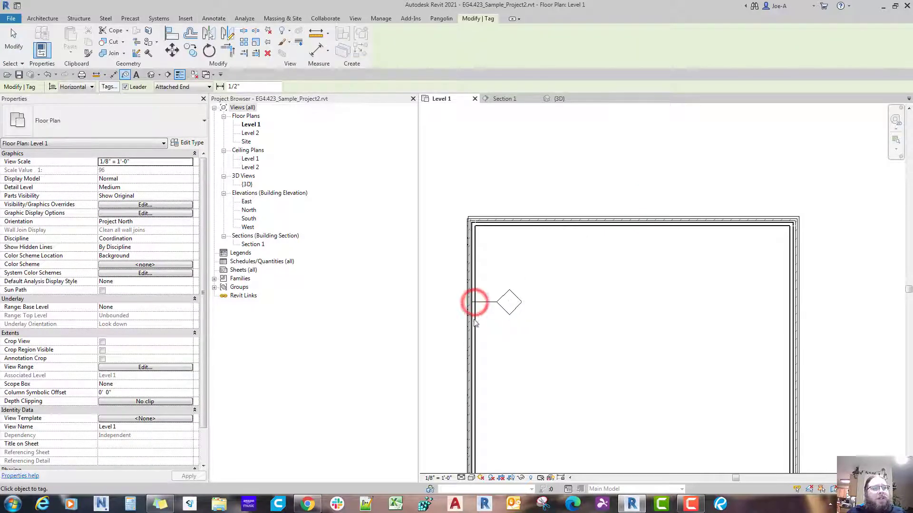
{"action": "key", "text": "Escape"}
Examine the identity data in the type properties of the west wall, Exterior - Brick and CMU on MTL. Stud.
{"action": "left_click", "coordinate": [474, 323]}
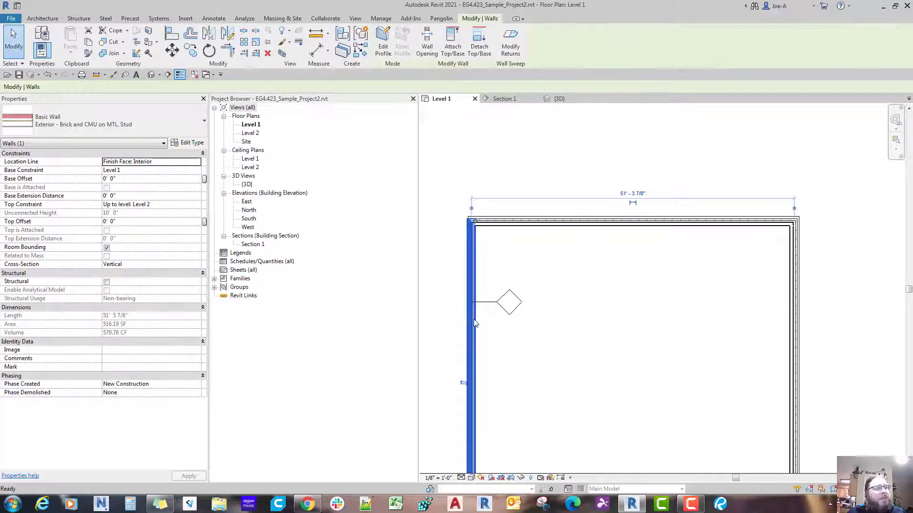
{"action": "key", "text": "r"}
{"action": "key", "text": "t"}
{"action": "key", "text": "Escape"}
{"action": "left_click", "coordinate": [473, 316]}
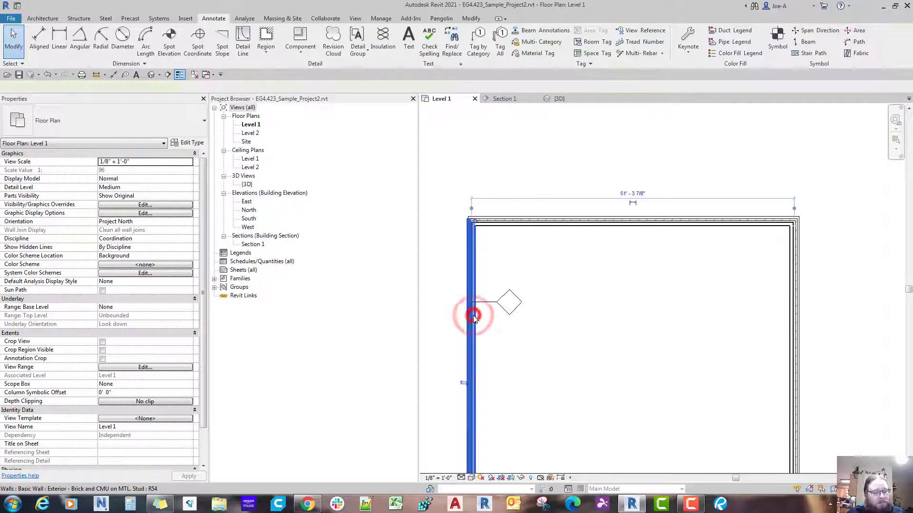
{"action": "key", "text": "e"}
{"action": "key", "text": "t"}
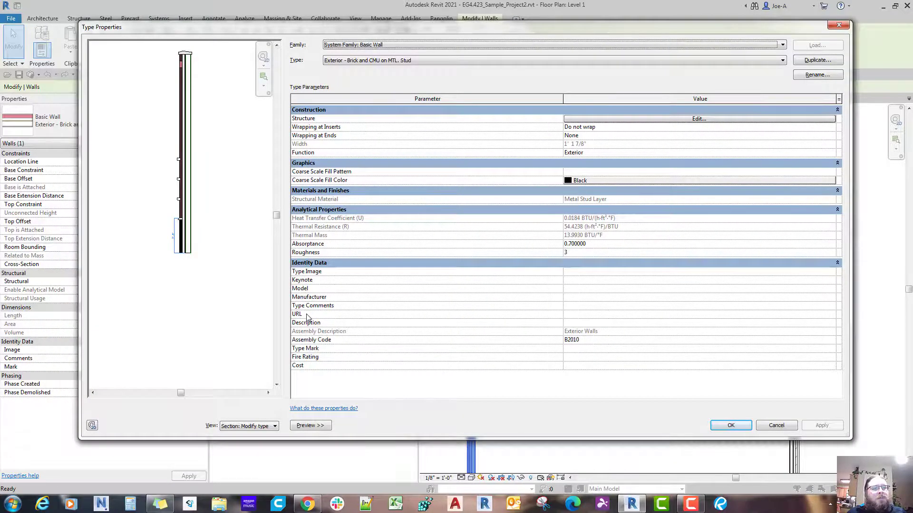
{"action": "key", "text": "Escape"}
{"action": "key", "text": "Escape"}
Tag the north stacked wall by category, placing the tag with a leader inside the building.
{"action": "key", "text": "t"}
{"action": "key", "text": "g"}
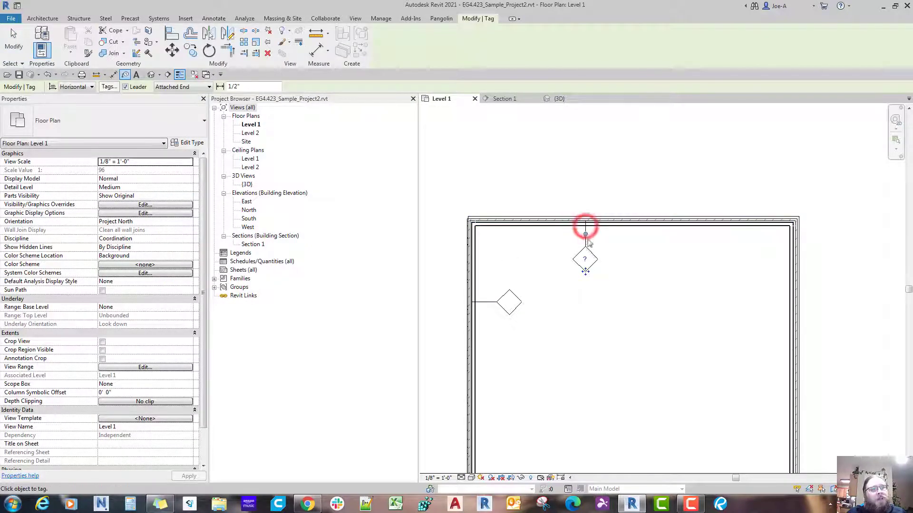
{"action": "left_click", "coordinate": [586, 230]}
{"action": "key", "text": "Escape"}
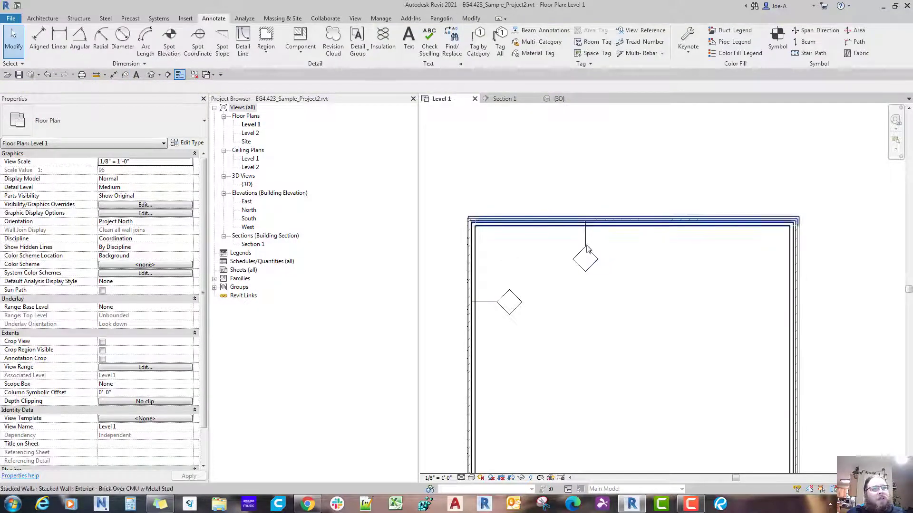
Set the Type Mark to A for the brick on metal stud component wall within the north stacked wall.
{"action": "key", "text": "Tab"}
{"action": "left_click", "coordinate": [570, 222]}
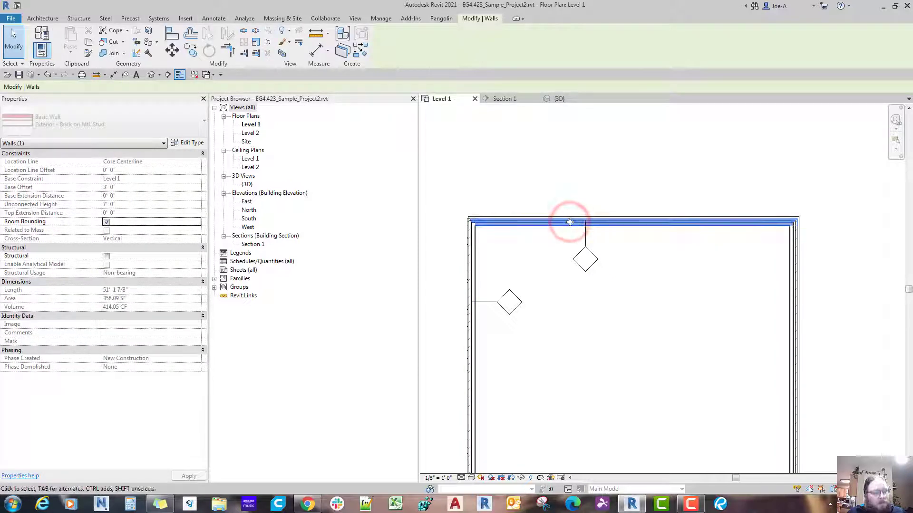
{"action": "double_click", "coordinate": [570, 222]}
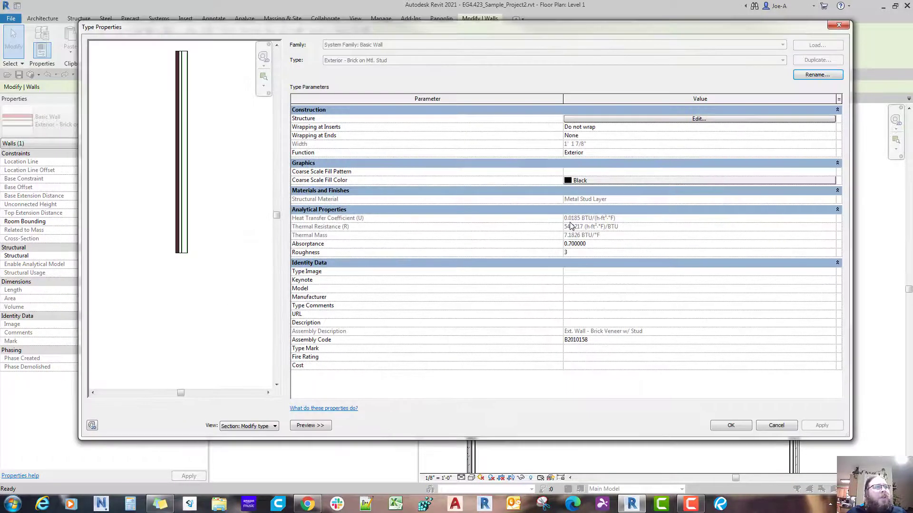
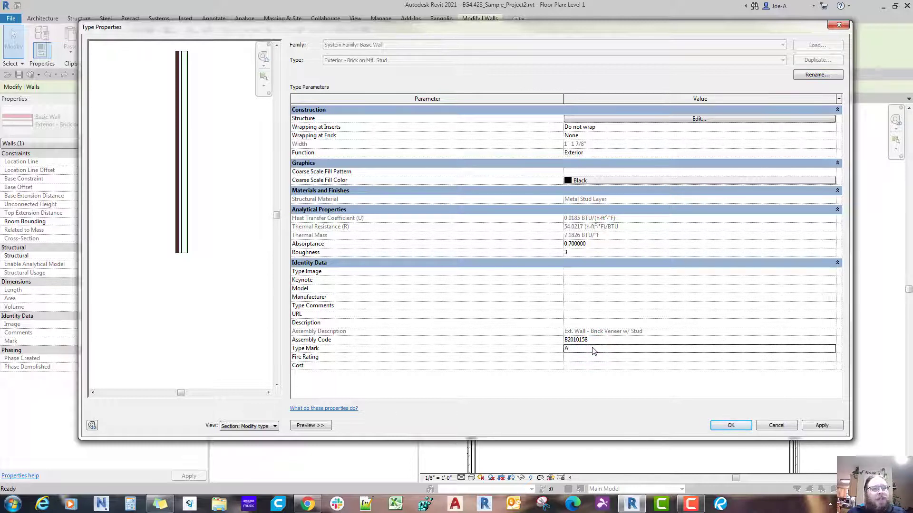
{"action": "left_click", "coordinate": [729, 426]}
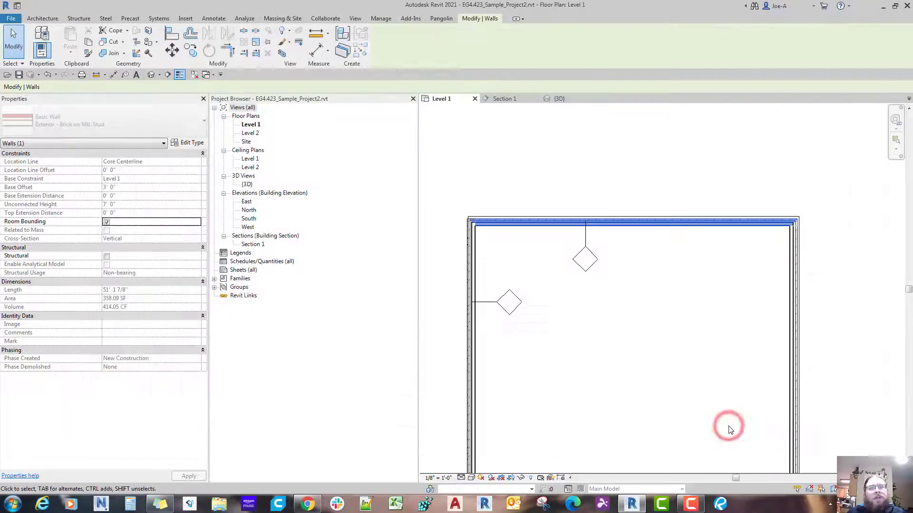
Set the Type Mark to A for the west compound wall's type, Exterior - Brick and CMU on MTL. Stud.
{"action": "left_click", "coordinate": [474, 317]}
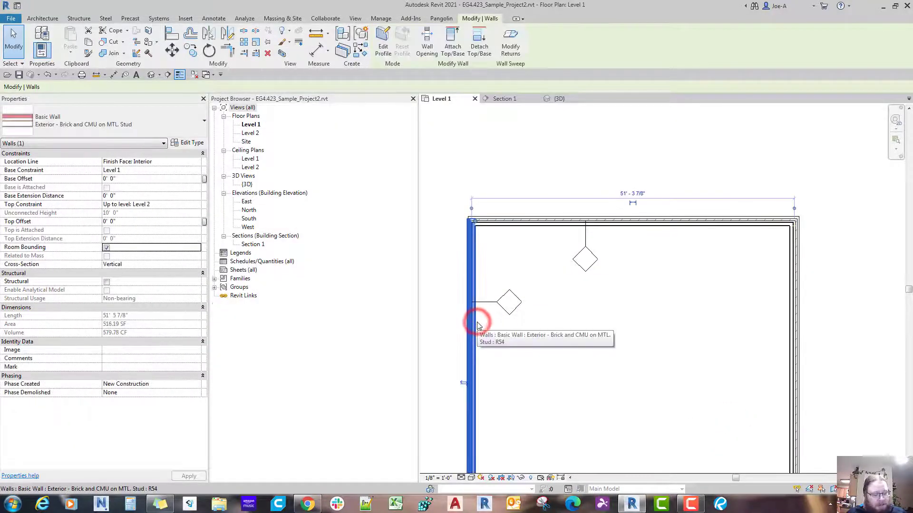
{"action": "key", "text": "e"}
{"action": "key", "text": "t"}
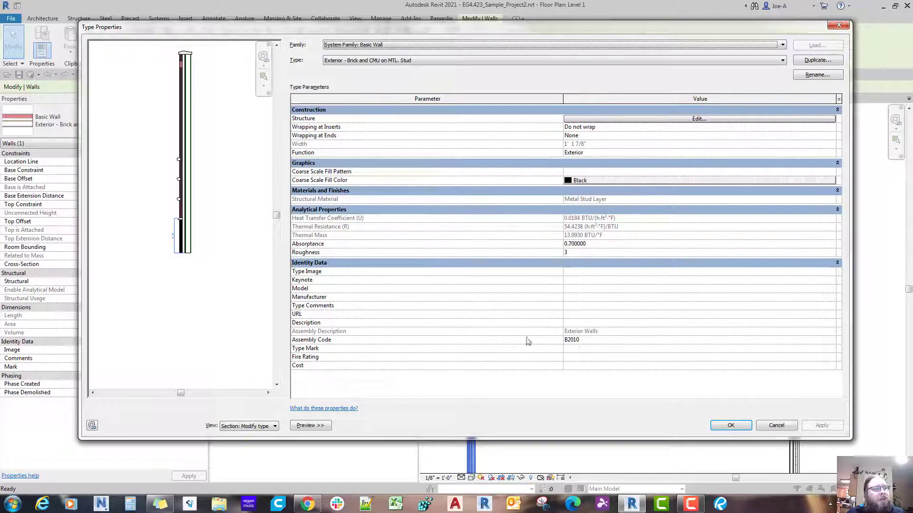
{"action": "left_click", "coordinate": [576, 352]}
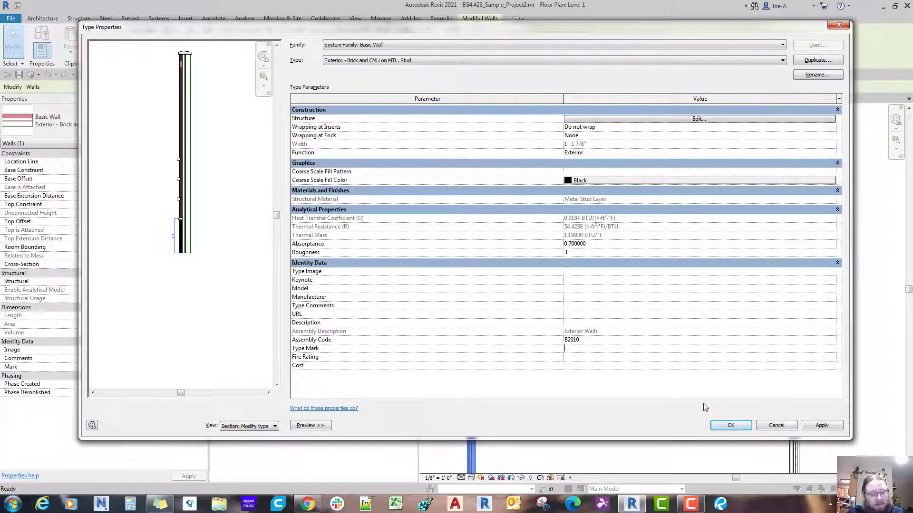
{"action": "left_click", "coordinate": [716, 423]}
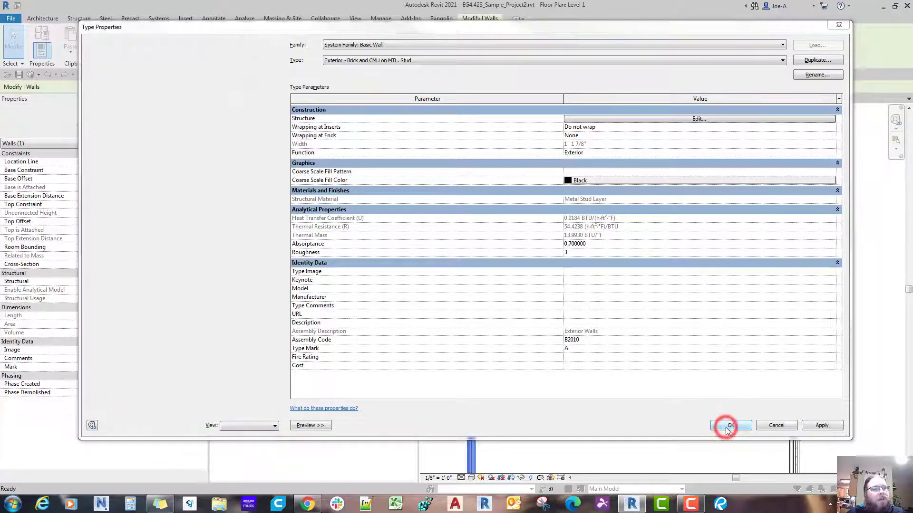
{"action": "left_click", "coordinate": [500, 266]}
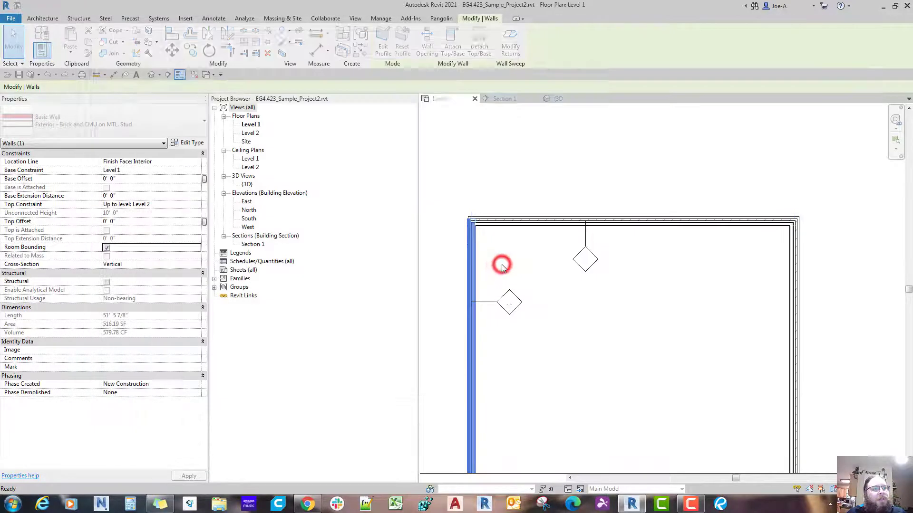
{"action": "key", "text": "Escape"}
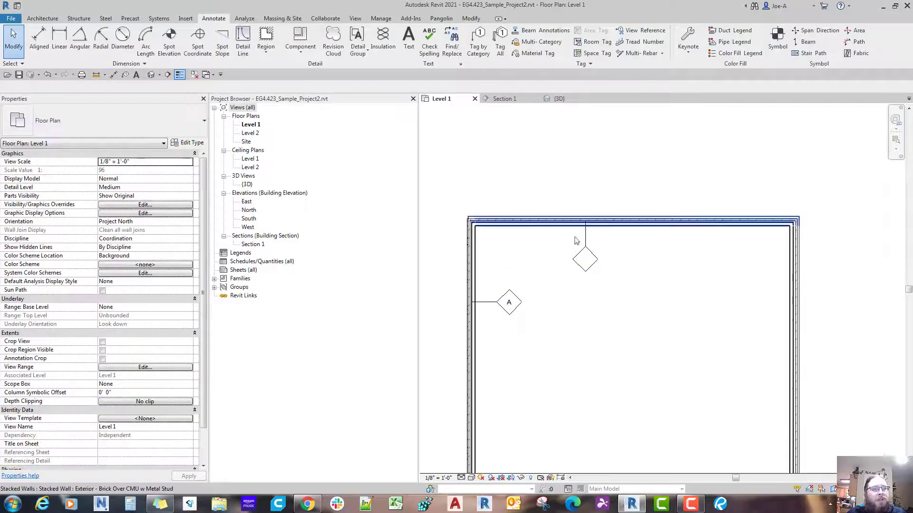
Clear the Type Mark of the brick on metal stud component wall within the north stacked wall.
{"action": "left_click", "coordinate": [601, 229]}
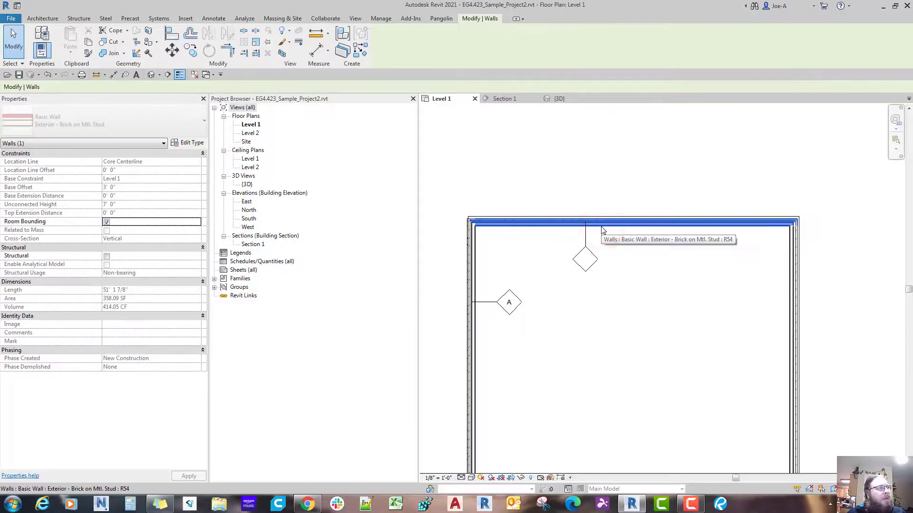
{"action": "double_click", "coordinate": [602, 228]}
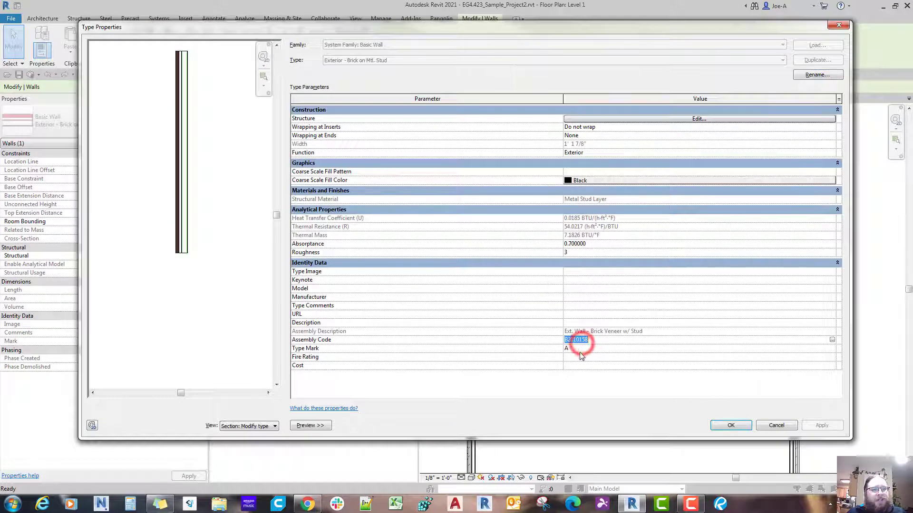
{"action": "left_click", "coordinate": [581, 357]}
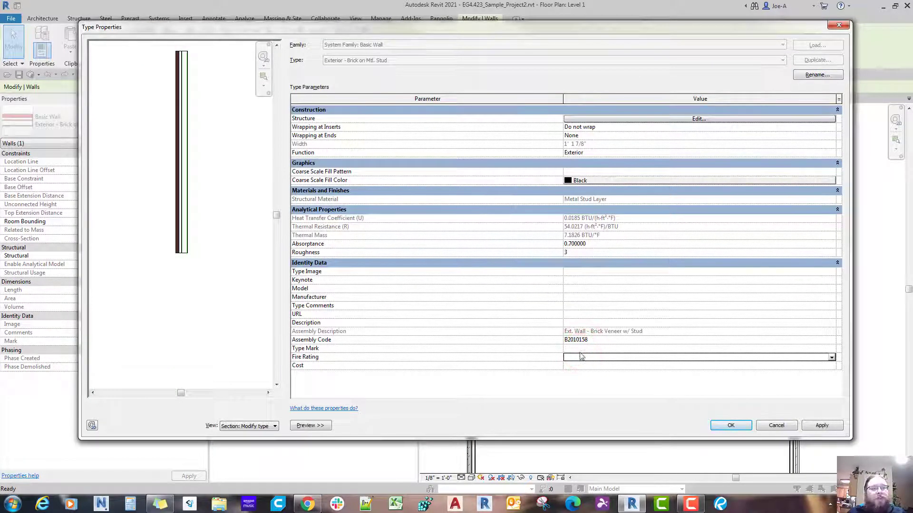
{"action": "left_click", "coordinate": [726, 425]}
{"action": "left_click", "coordinate": [543, 320]}
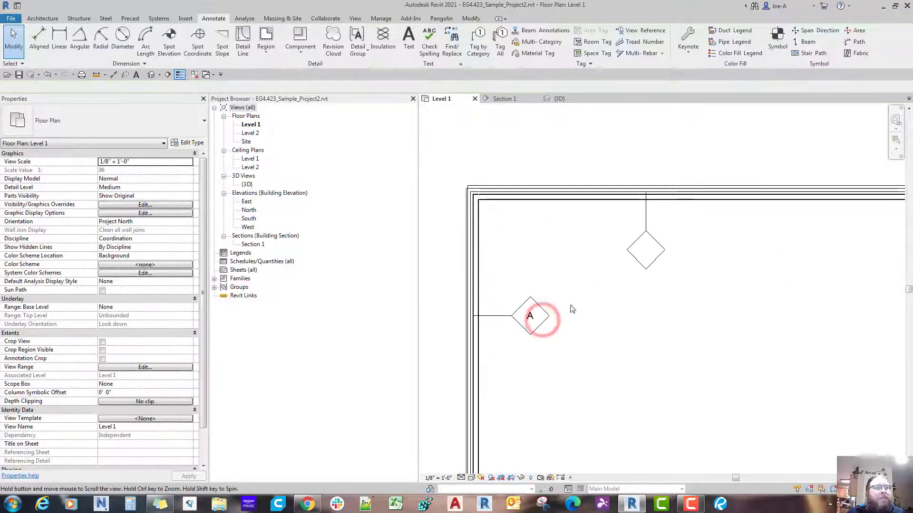
Delete the north wall's tag and change the north stacked wall to the basic wall type 6" Wood Stud w/ Siding.
{"action": "left_click", "coordinate": [643, 269]}
{"action": "key", "text": "Delete"}
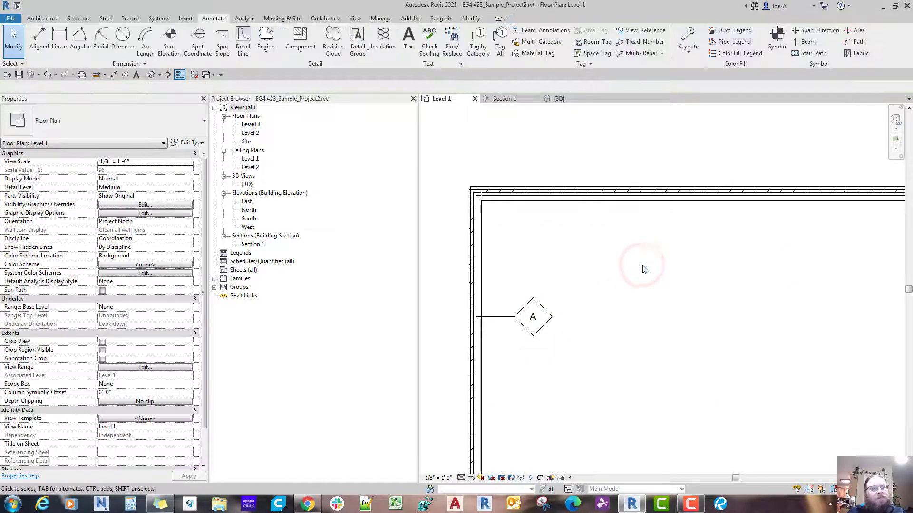
{"action": "scroll", "coordinate": [557, 175], "scroll_direction": "down", "scroll_amount": 2}
{"action": "left_click", "coordinate": [557, 174]}
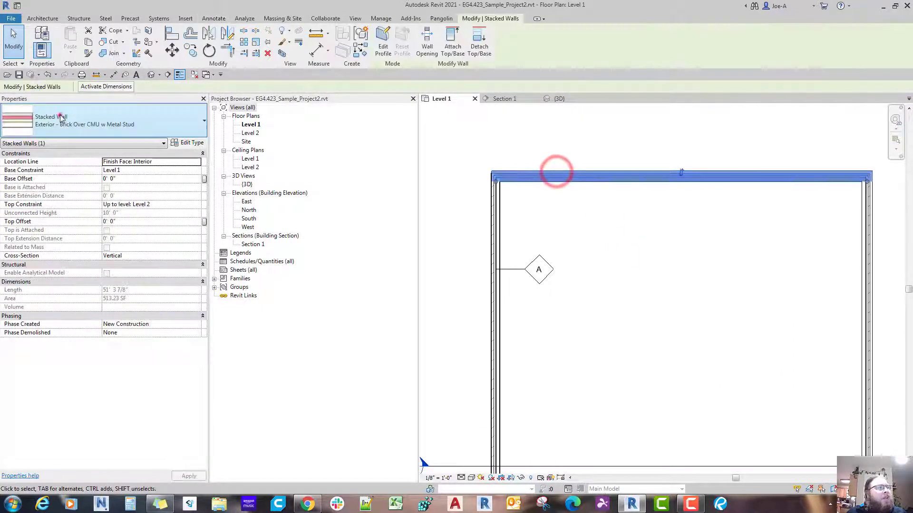
{"action": "left_click", "coordinate": [60, 117]}
{"action": "scroll", "coordinate": [67, 181], "scroll_direction": "up", "scroll_amount": 3}
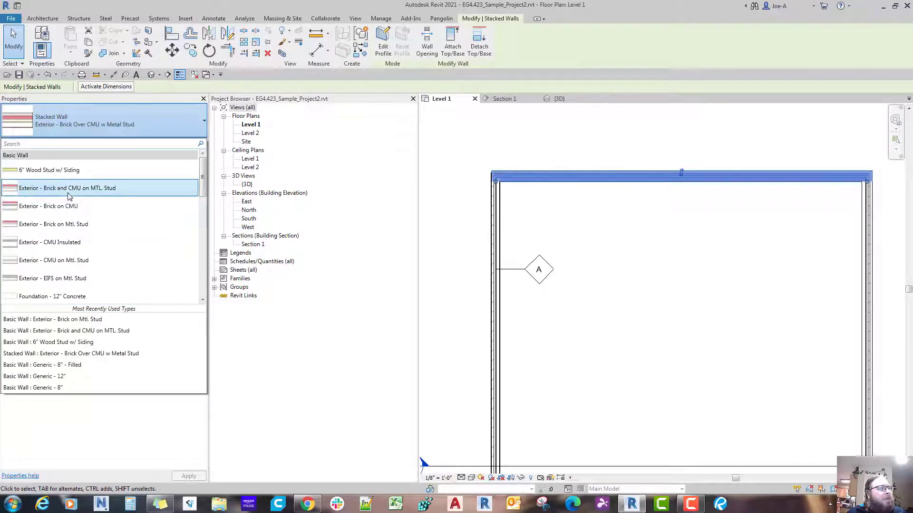
{"action": "left_click", "coordinate": [57, 171]}
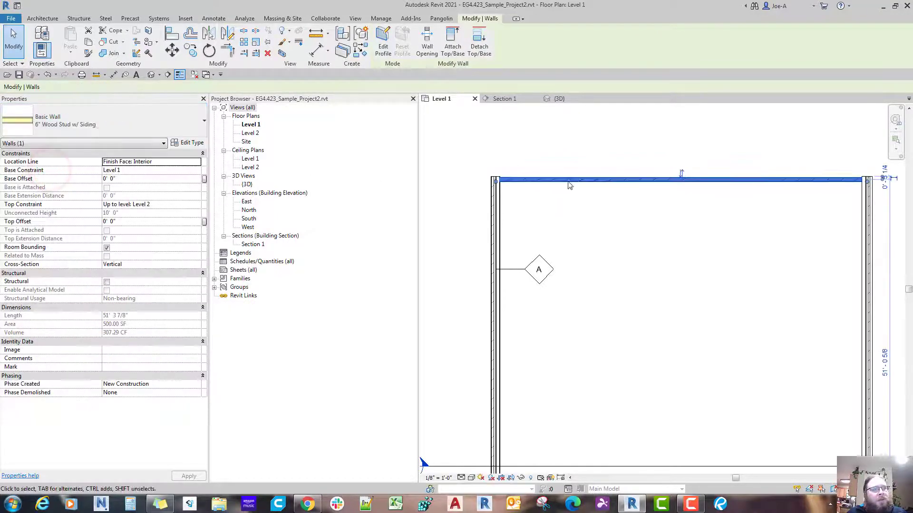
{"action": "scroll", "coordinate": [561, 200], "scroll_direction": "up", "scroll_amount": 5}
{"action": "key", "text": "Escape"}
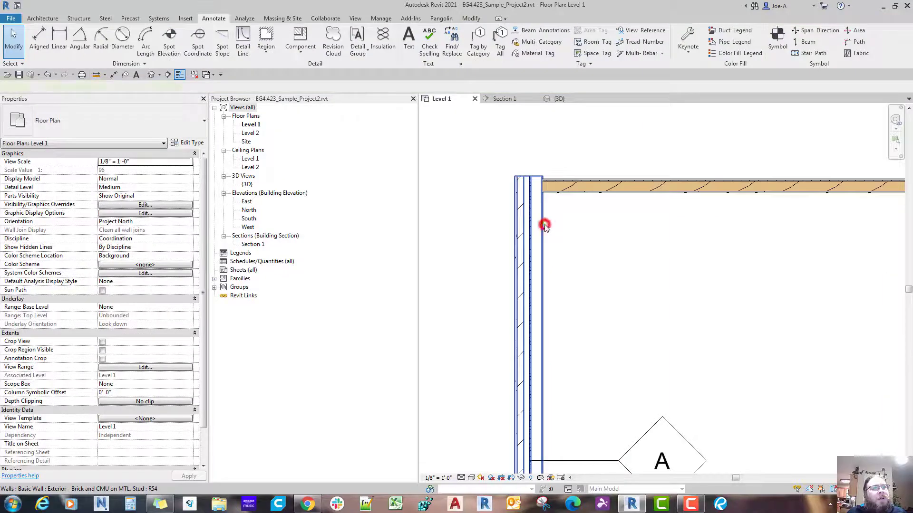
Trim the west compound wall and the north wood stud wall to a corner at the building's northwest.
{"action": "left_click", "coordinate": [545, 225]}
{"action": "key", "text": "t"}
{"action": "key", "text": "r"}
{"action": "left_click", "coordinate": [545, 224]}
{"action": "left_click", "coordinate": [565, 198]}
{"action": "left_click", "coordinate": [565, 190]}
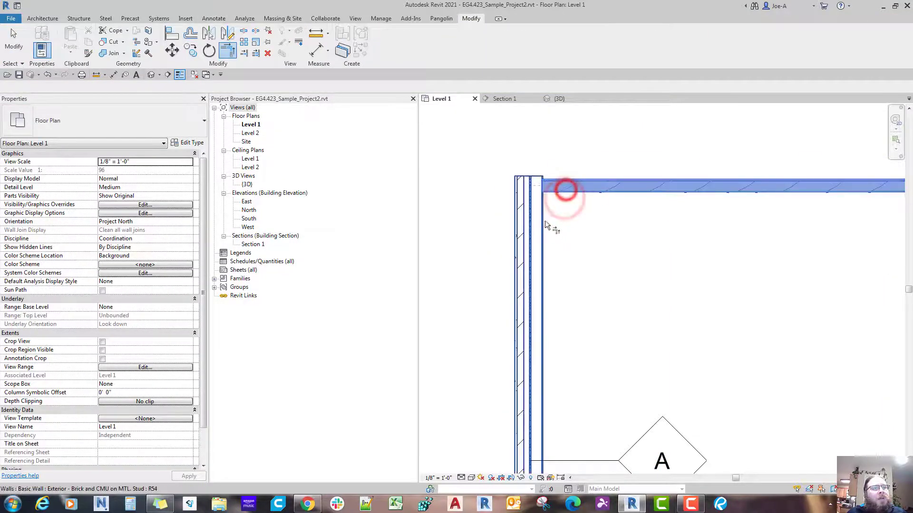
{"action": "left_click", "coordinate": [545, 224]}
{"action": "scroll", "coordinate": [607, 258], "scroll_direction": "down", "scroll_amount": 2}
{"action": "key", "text": "Escape"}
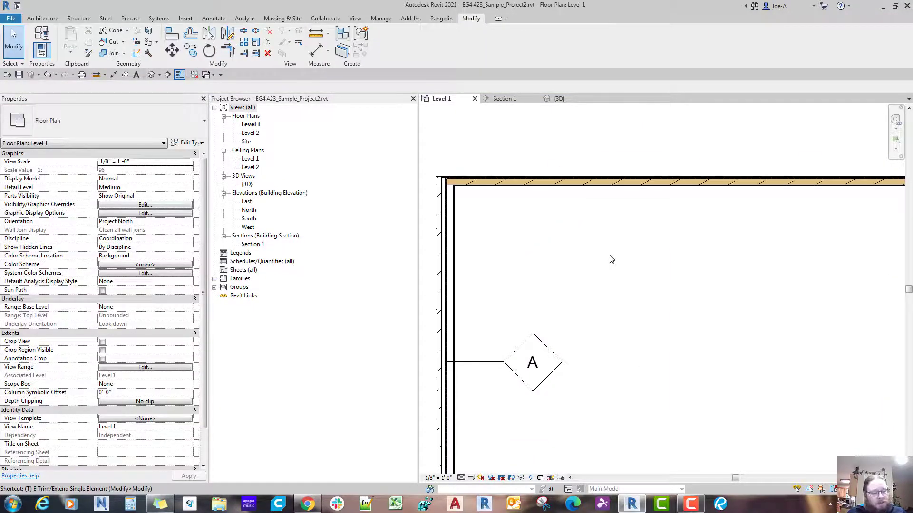
Tag the north wood stud wall by category, placing the tag with a leader inside the building.
{"action": "key", "text": "t"}
{"action": "key", "text": "g"}
{"action": "left_click", "coordinate": [646, 183]}
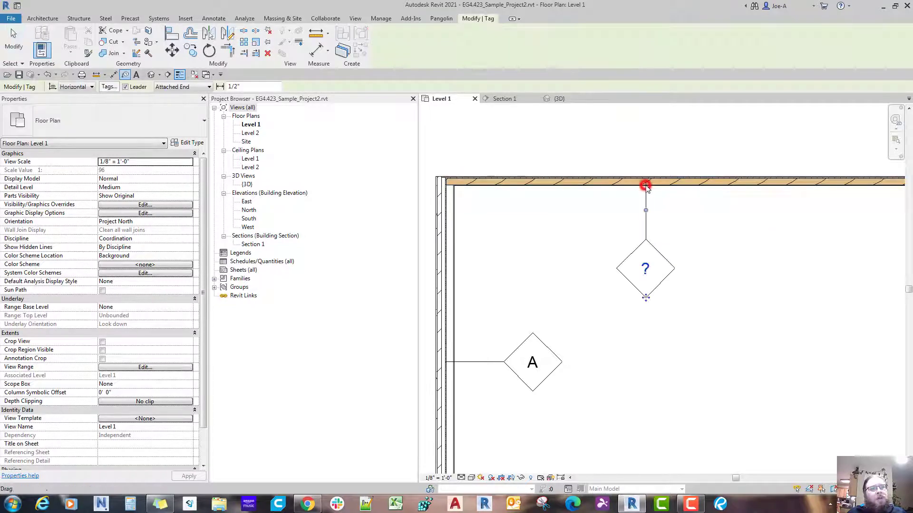
{"action": "key", "text": "Escape"}
Set the Type Mark to B for the north wall's type, 6" Wood Stud w/ Siding.
{"action": "double_click", "coordinate": [671, 189]}
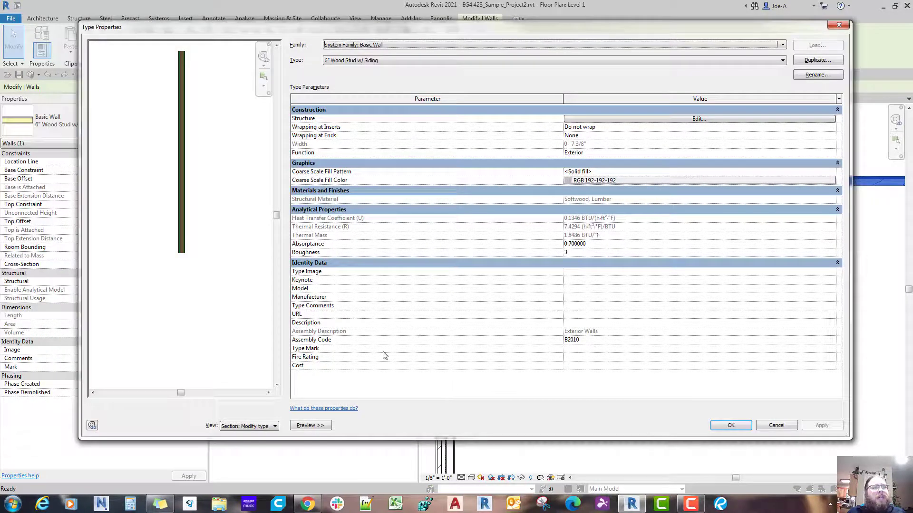
{"action": "left_click", "coordinate": [382, 352]}
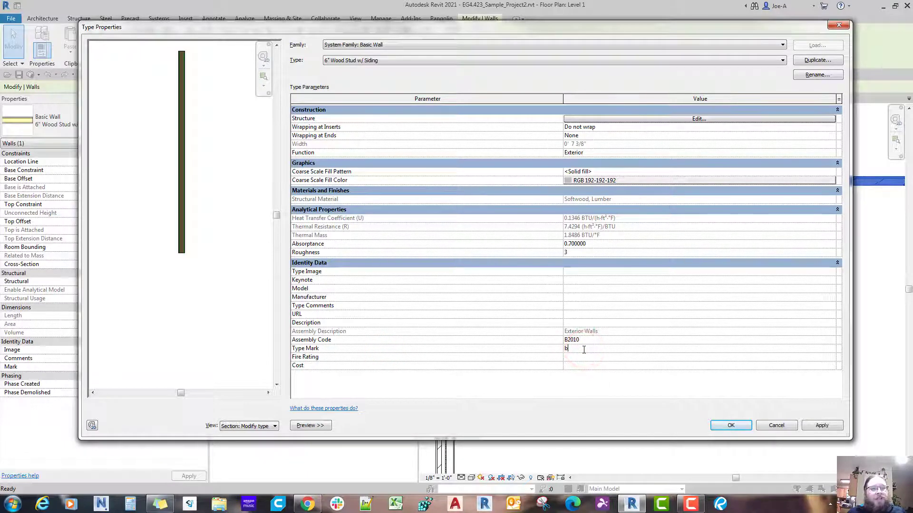
{"action": "type", "text": "B"}
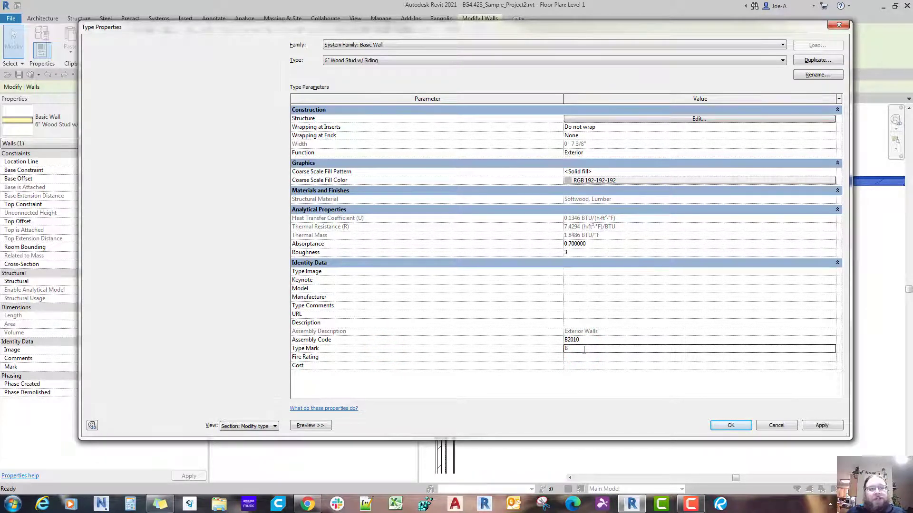
{"action": "key", "text": "Return"}
{"action": "left_click", "coordinate": [601, 361]}
Examine the northwest wall corner and the type tags of the west and north walls in the Level 1 plan.
{"action": "scroll", "coordinate": [602, 361], "scroll_direction": "down", "scroll_amount": 1}
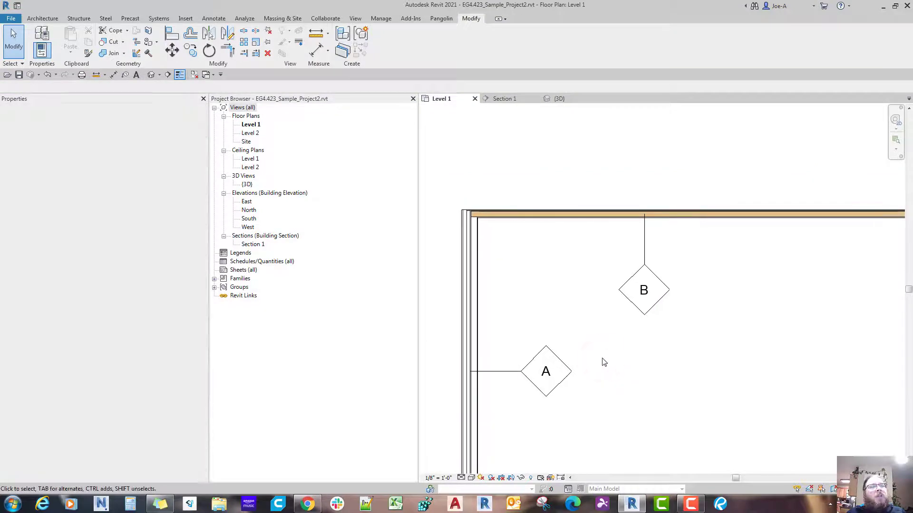
{"action": "scroll", "coordinate": [603, 362], "scroll_direction": "up", "scroll_amount": 4}
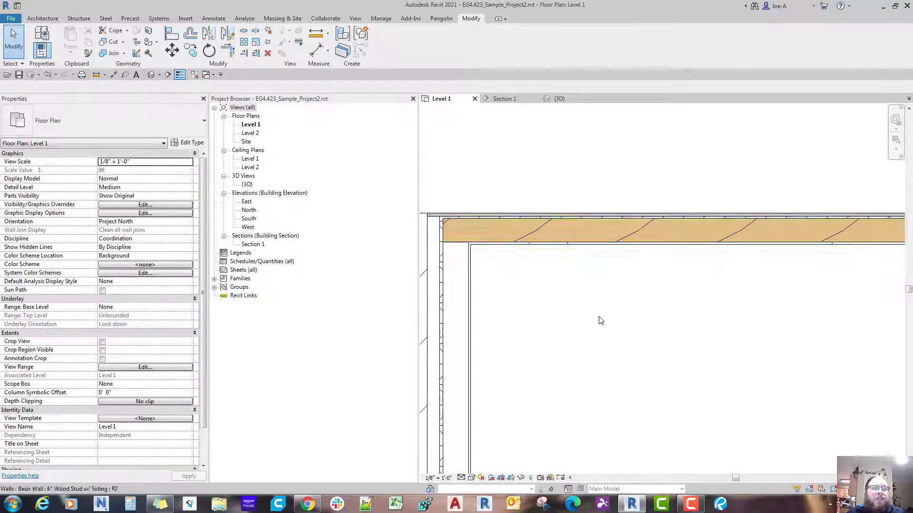
{"action": "scroll", "coordinate": [601, 311], "scroll_direction": "down", "scroll_amount": 2}
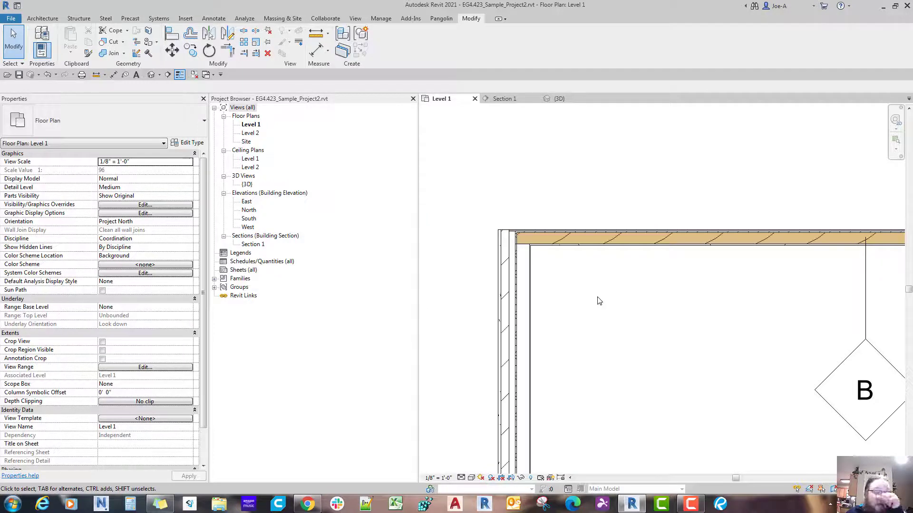
{"action": "scroll", "coordinate": [600, 301], "scroll_direction": "down", "scroll_amount": 1}
{"action": "mouse_move", "coordinate": [597, 297]}
{"action": "middle_mouse_down"}
{"action": "mouse_move", "coordinate": [548, 268]}
{"action": "mouse_move", "coordinate": [609, 289]}
{"action": "middle_mouse_up"}
{"action": "scroll", "coordinate": [597, 298], "scroll_direction": "up", "scroll_amount": 2}
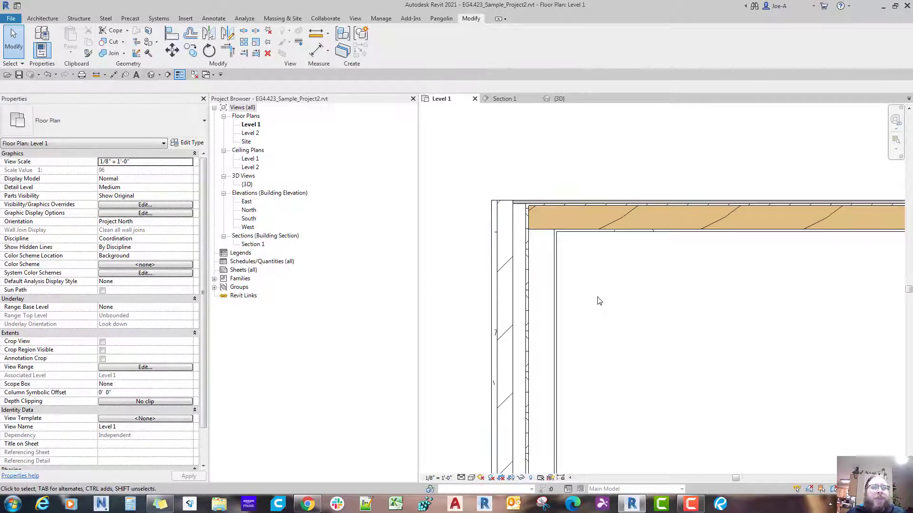
{"action": "scroll", "coordinate": [597, 302], "scroll_direction": "down", "scroll_amount": 3}
{"action": "scroll", "coordinate": [597, 332], "scroll_direction": "up", "scroll_amount": 2}
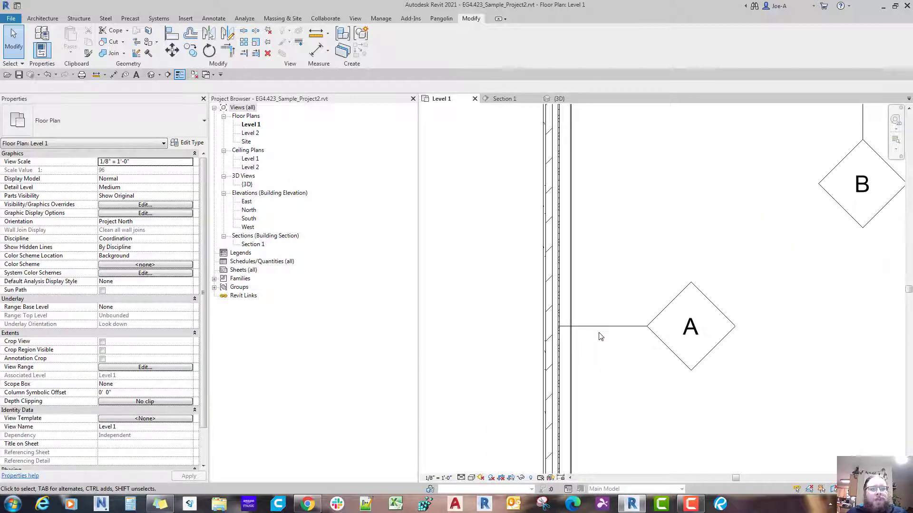
{"action": "scroll", "coordinate": [600, 336], "scroll_direction": "down", "scroll_amount": 1}
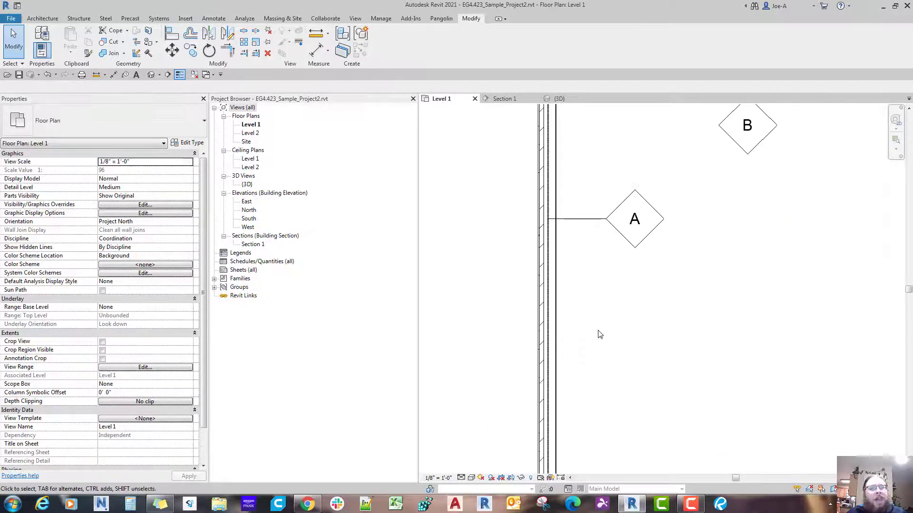
{"action": "scroll", "coordinate": [601, 335], "scroll_direction": "down", "scroll_amount": 1}
{"action": "left_click", "coordinate": [562, 226]}
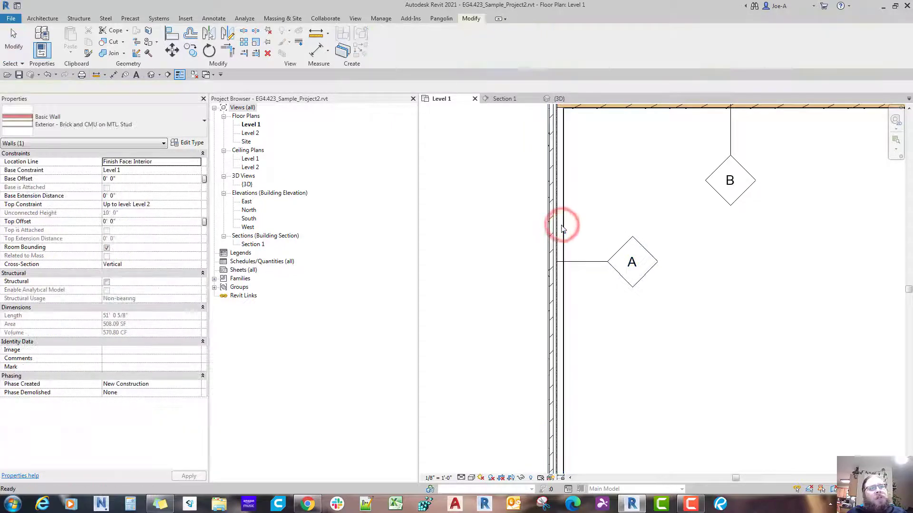
{"action": "left_click", "coordinate": [566, 235]}
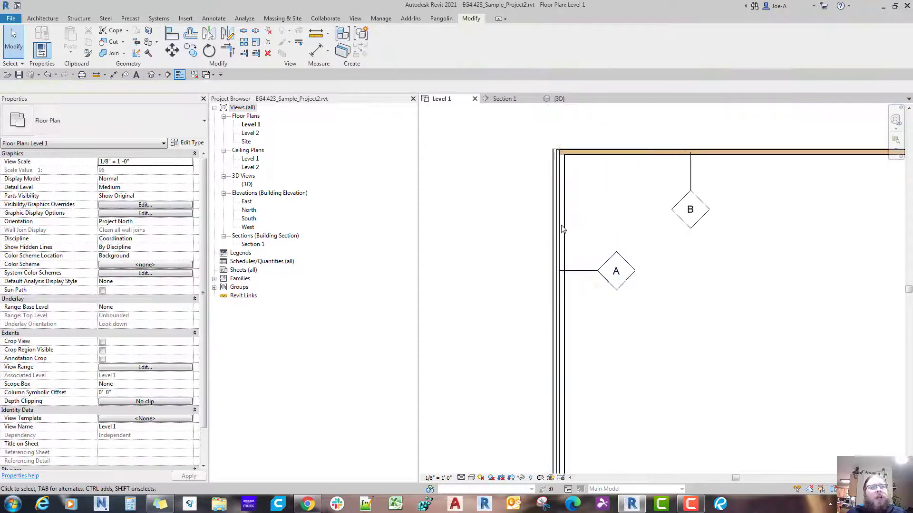
{"action": "left_click", "coordinate": [582, 272]}
{"action": "left_click", "coordinate": [583, 277]}
{"action": "scroll", "coordinate": [609, 295], "scroll_direction": "down", "scroll_amount": 3}
{"action": "middle_click_drag", "start_coordinate": [660, 305], "coordinate": [583, 277]}
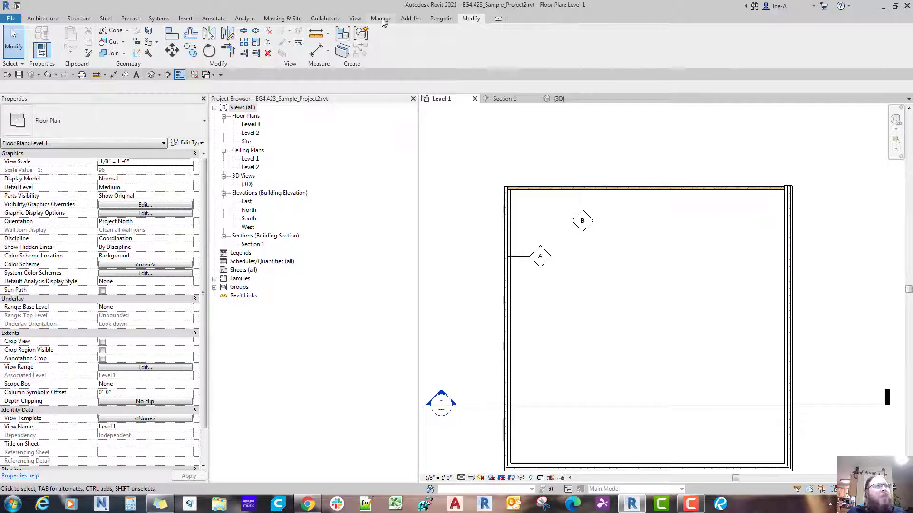
Start a new schedule of building components for the Walls category.
{"action": "left_click", "coordinate": [355, 18]}
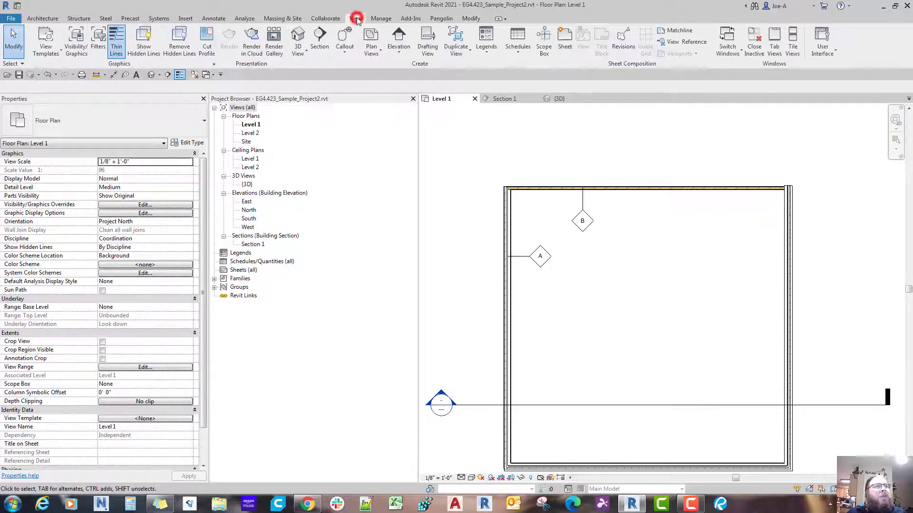
{"action": "left_click", "coordinate": [523, 32]}
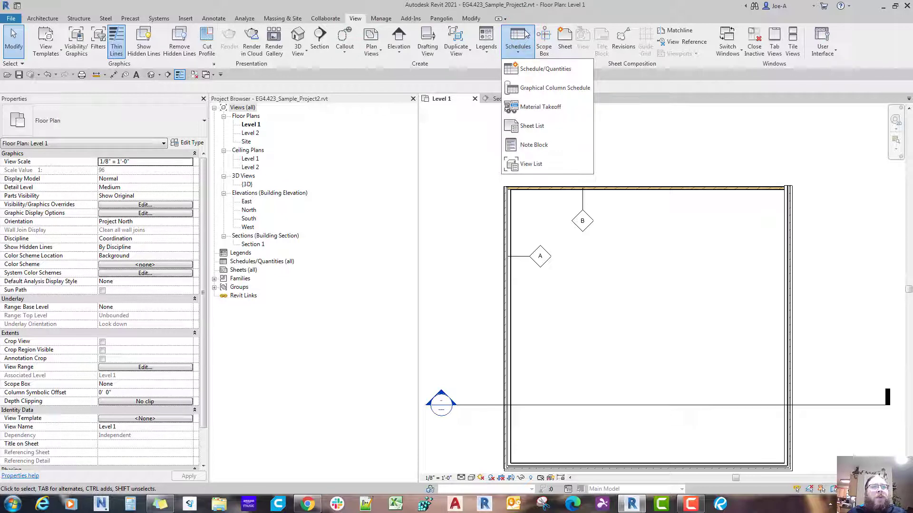
{"action": "left_click", "coordinate": [530, 70]}
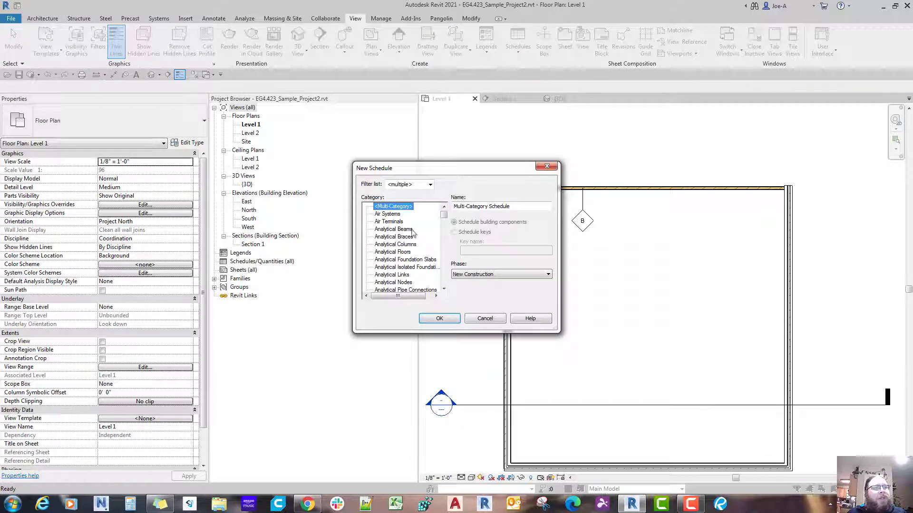
{"action": "left_click", "coordinate": [411, 230]}
{"action": "key", "text": "w"}
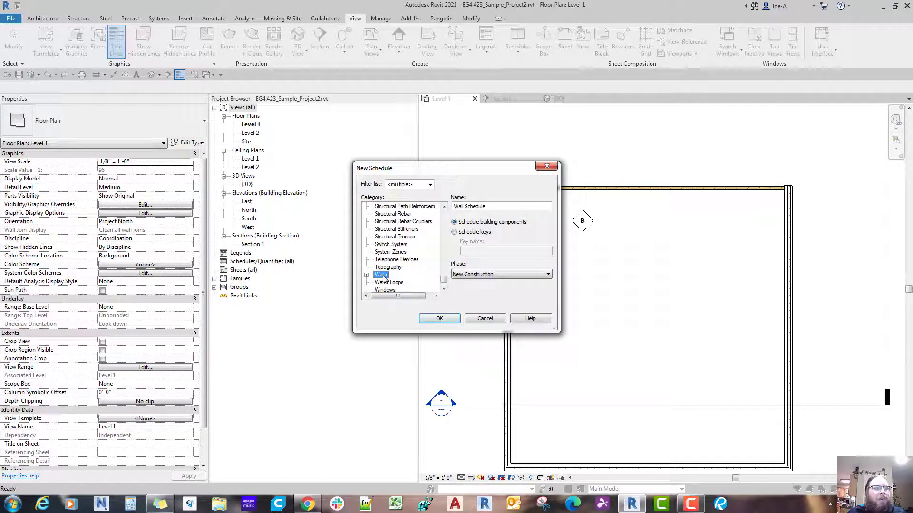
{"action": "left_click", "coordinate": [440, 318]}
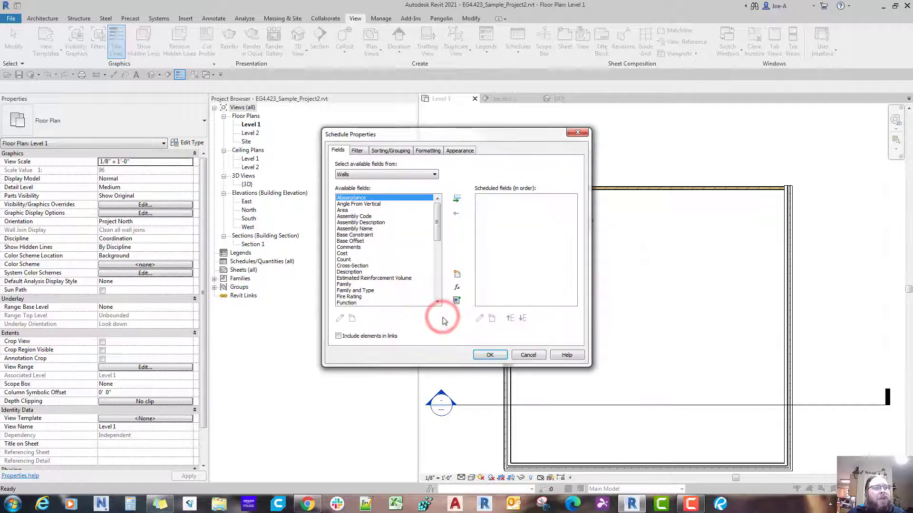
Add the Type Mark field as the first scheduled field of the wall schedule.
{"action": "left_click", "coordinate": [437, 252]}
{"action": "left_click", "coordinate": [438, 252]}
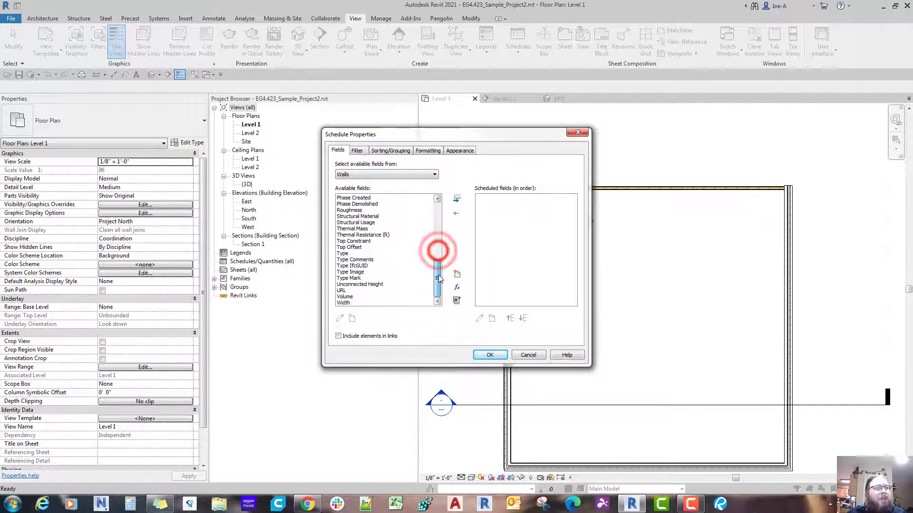
{"action": "left_click", "coordinate": [347, 278]}
{"action": "left_click", "coordinate": [456, 199]}
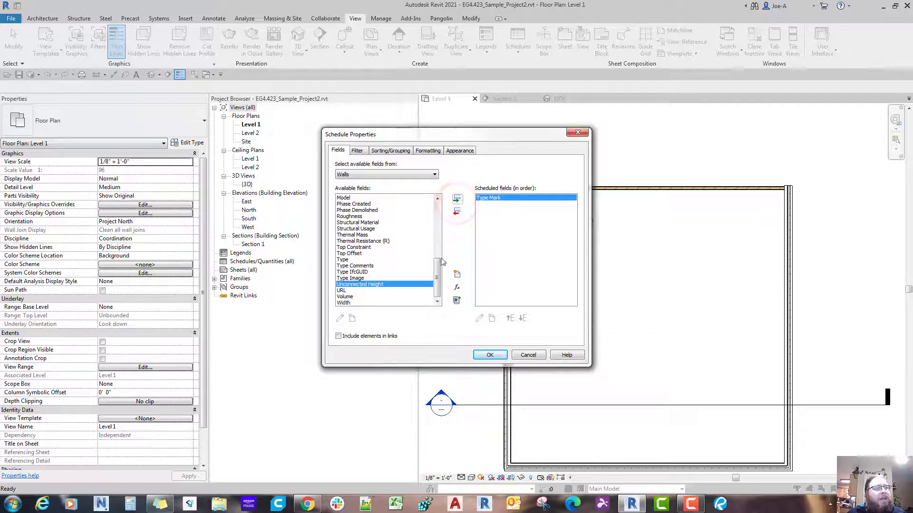
Add the Type and Unconnected Height fields after Type Mark and create the wall schedule.
{"action": "left_click_drag", "start_coordinate": [437, 273], "coordinate": [437, 237]}
{"action": "left_click", "coordinate": [357, 253]}
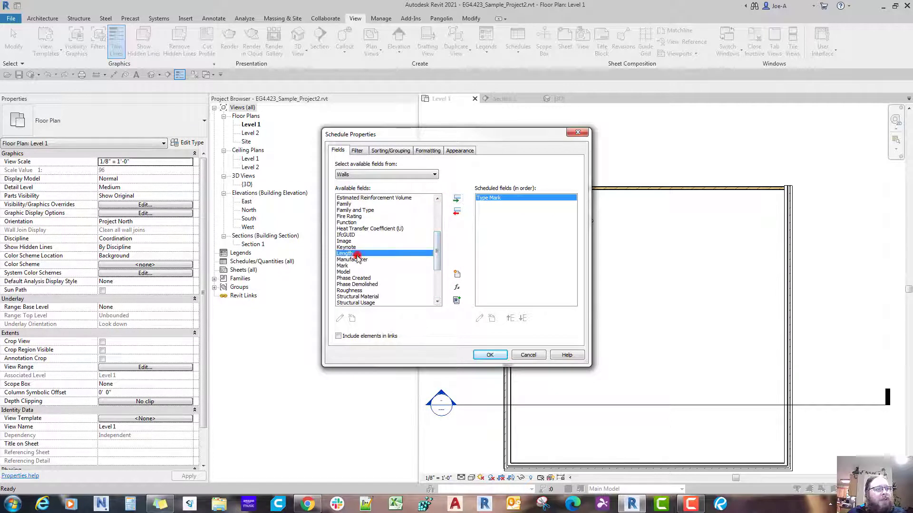
{"action": "scroll", "coordinate": [391, 286], "scroll_direction": "down", "scroll_amount": 4}
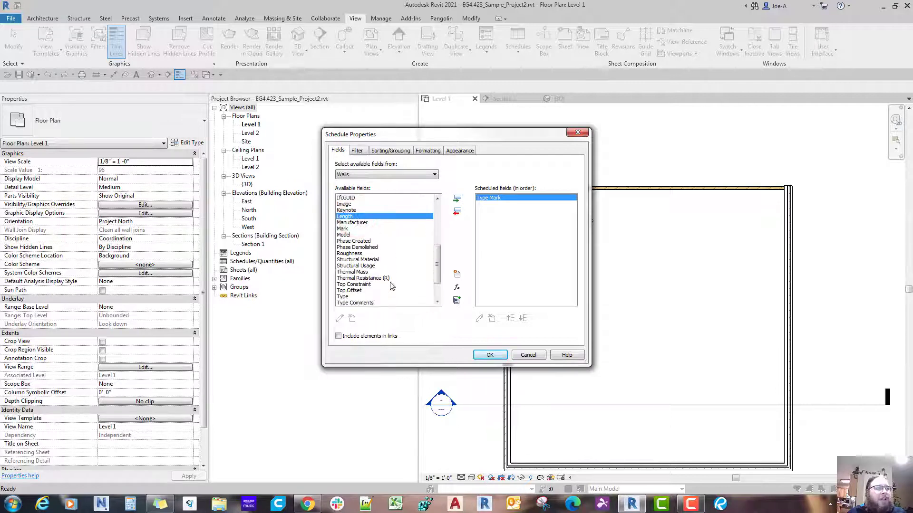
{"action": "scroll", "coordinate": [391, 285], "scroll_direction": "down", "scroll_amount": 1}
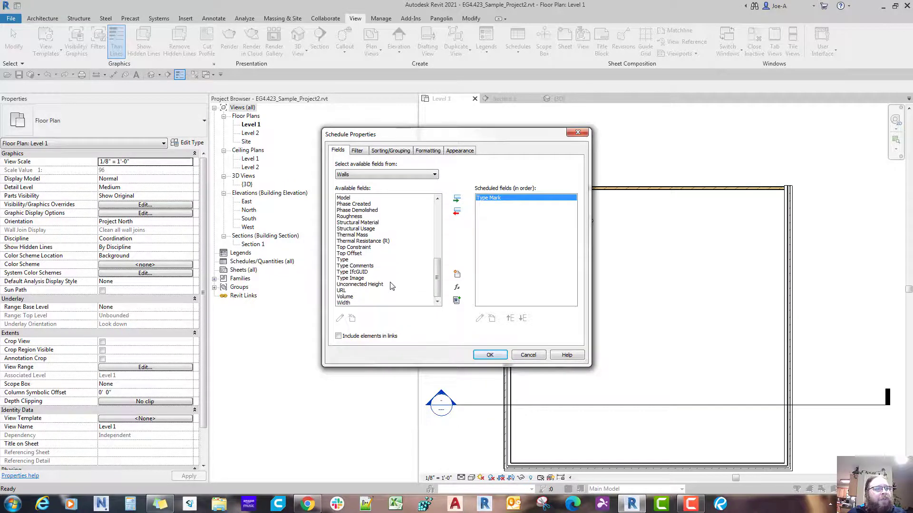
{"action": "left_click", "coordinate": [346, 260]}
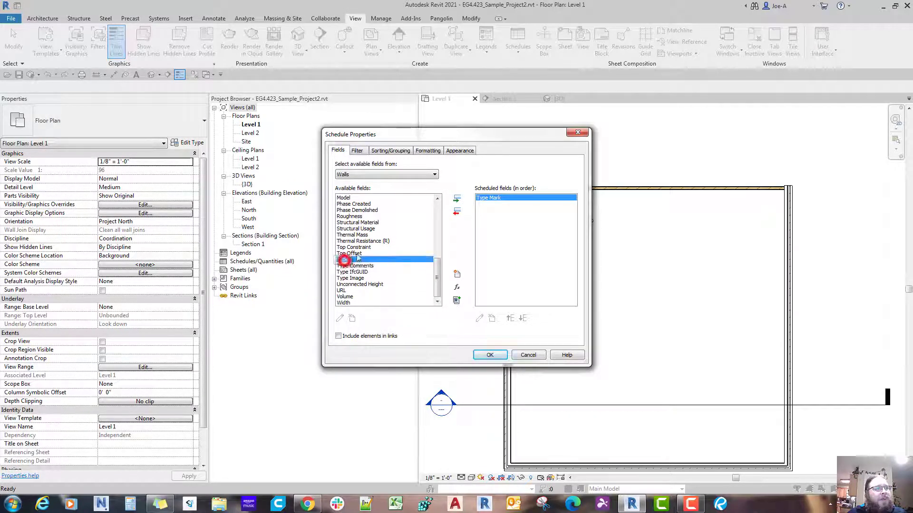
{"action": "double_click", "coordinate": [345, 260]}
{"action": "left_click", "coordinate": [354, 283]}
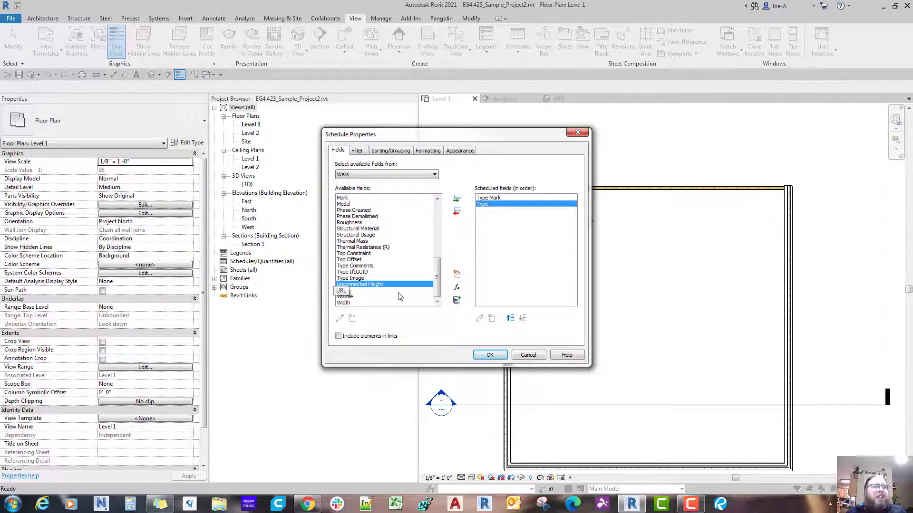
{"action": "left_click", "coordinate": [459, 202]}
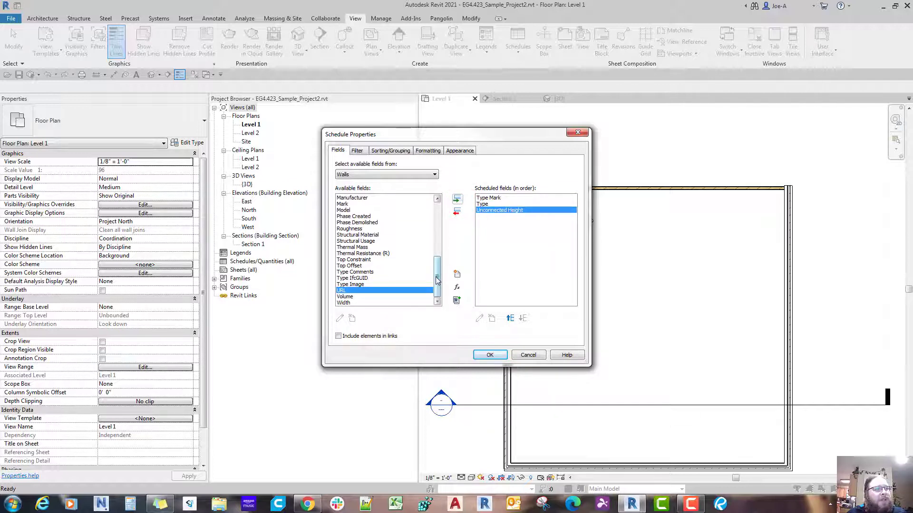
{"action": "left_click_drag", "start_coordinate": [436, 278], "coordinate": [435, 269]}
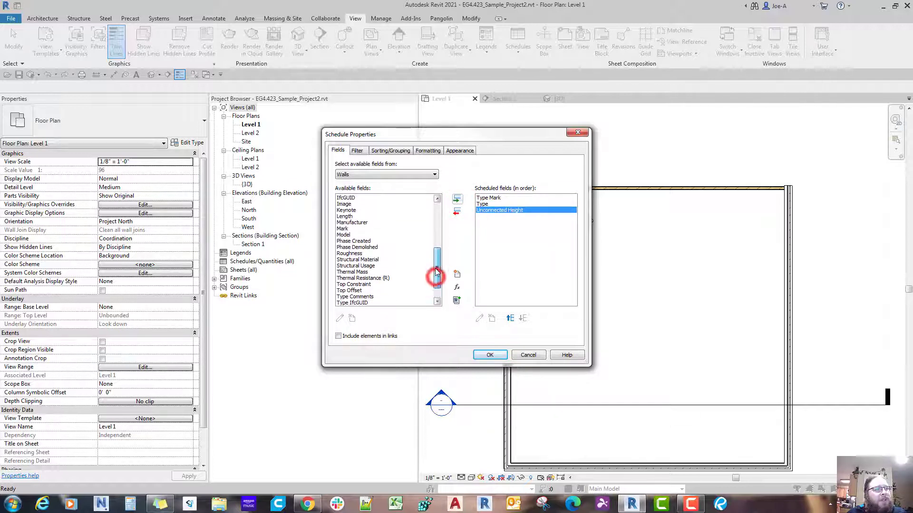
{"action": "left_click", "coordinate": [490, 355]}
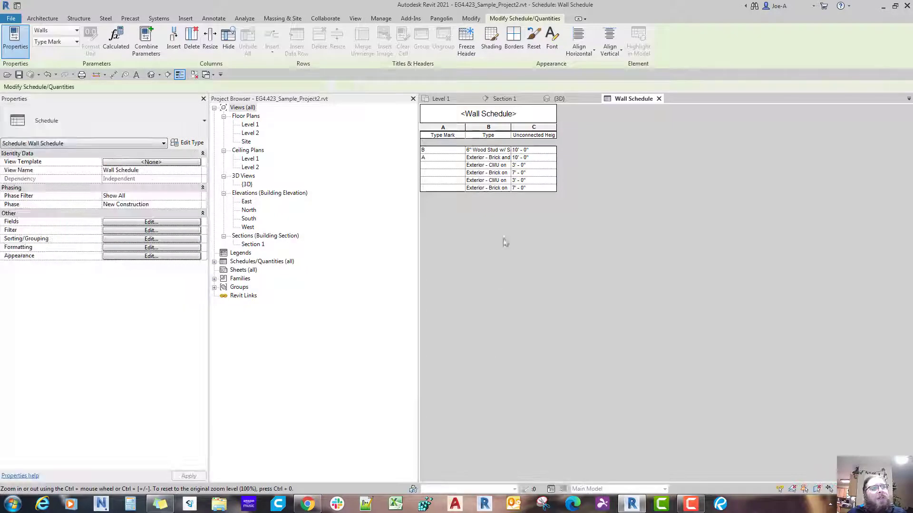
Widen the schedule's Type column to fit the type names and review the CMU and brick wall rows without a type mark.
{"action": "left_click_drag", "start_coordinate": [512, 125], "coordinate": [539, 134]}
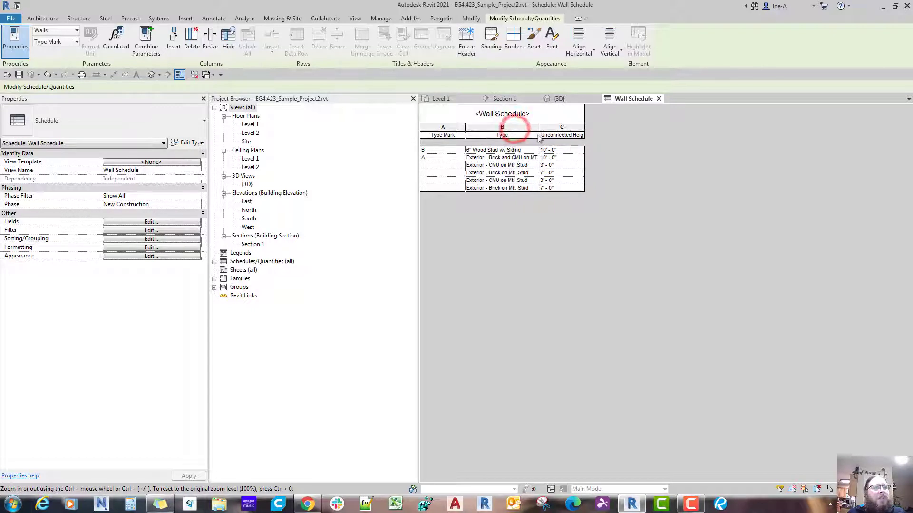
{"action": "left_click", "coordinate": [441, 165]}
{"action": "left_click", "coordinate": [443, 174]}
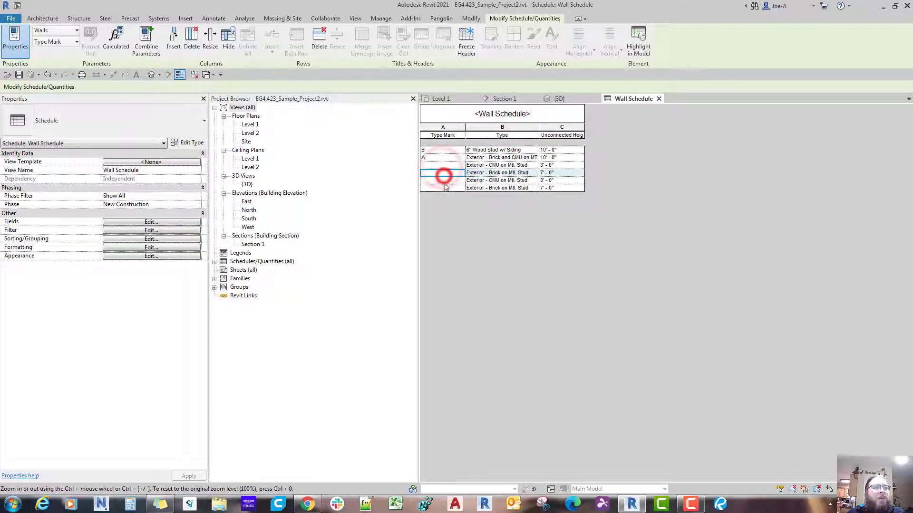
{"action": "left_click", "coordinate": [444, 188]}
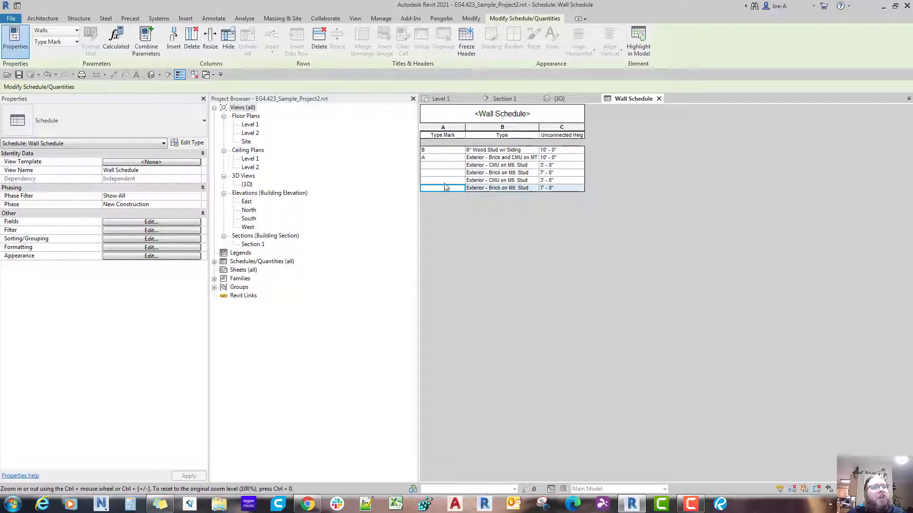
{"action": "left_click", "coordinate": [444, 189]}
{"action": "left_click", "coordinate": [442, 164]}
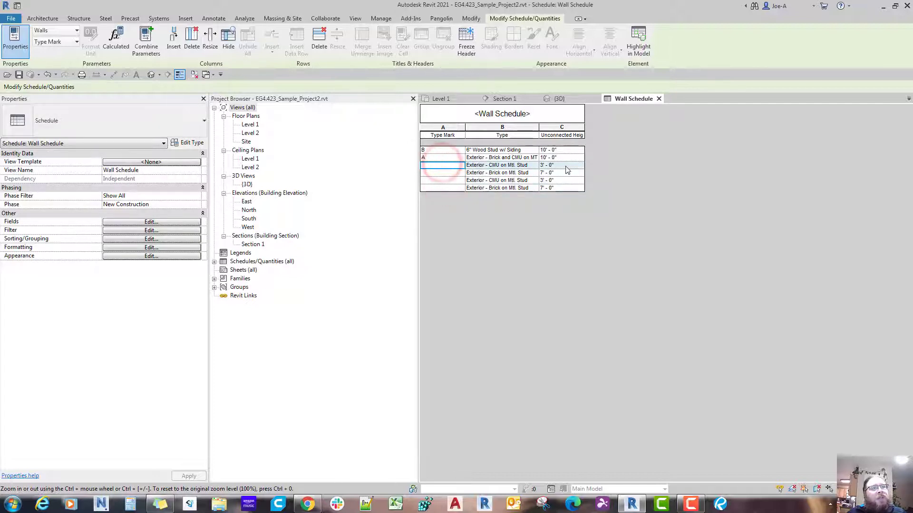
{"action": "left_click", "coordinate": [563, 181]}
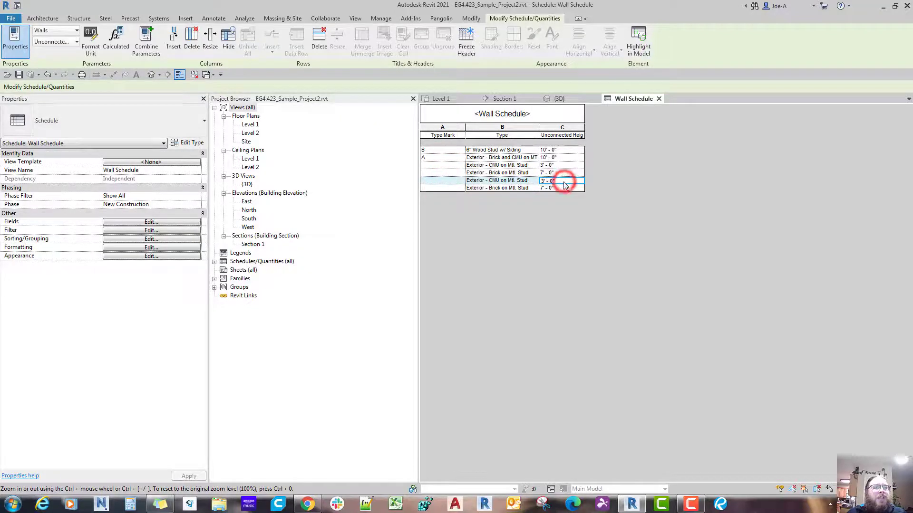
{"action": "left_click", "coordinate": [564, 189]}
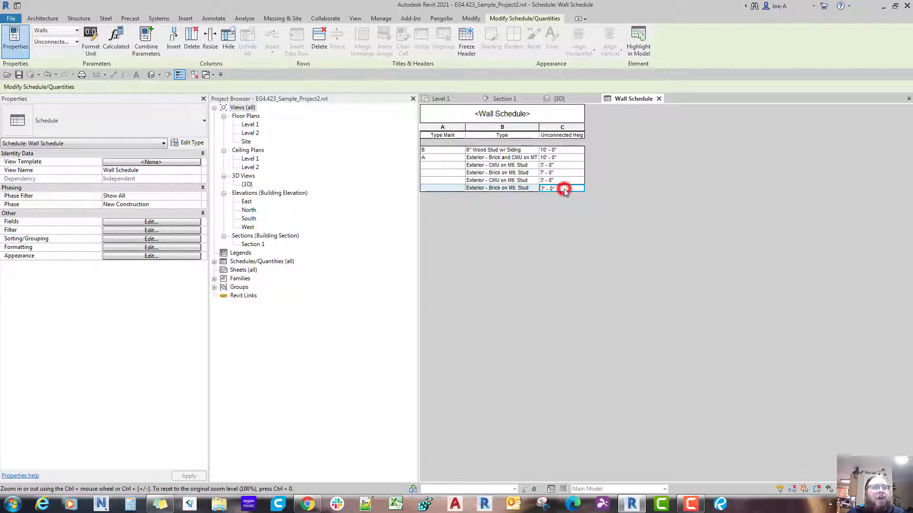
{"action": "left_click", "coordinate": [550, 181]}
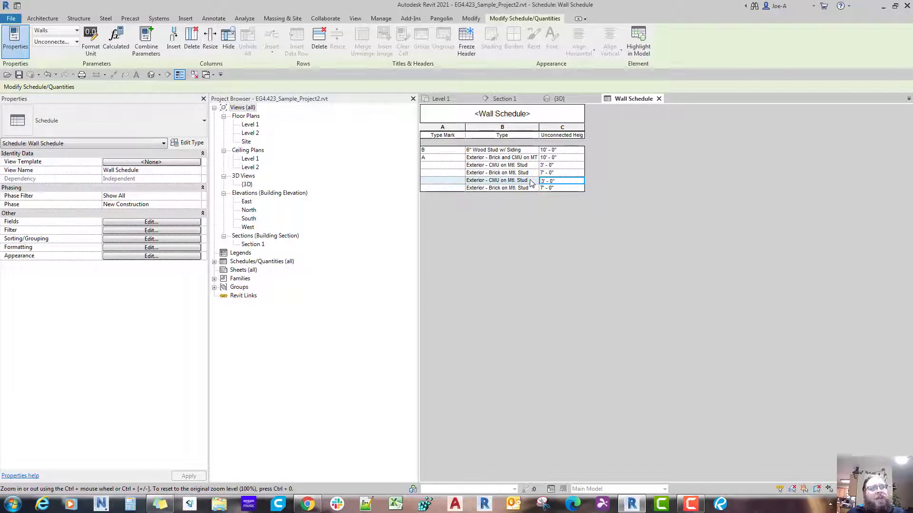
{"action": "left_click", "coordinate": [516, 189]}
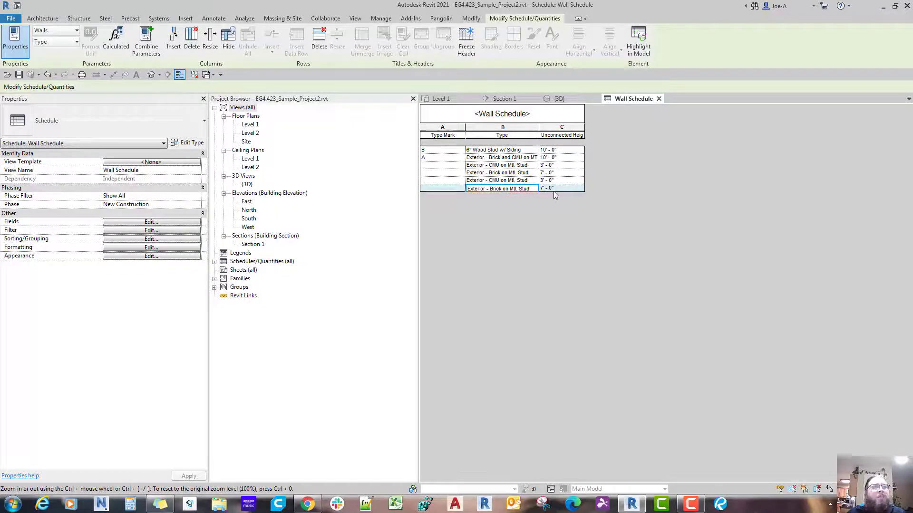
{"action": "left_click", "coordinate": [454, 188]}
Set the Type Mark to C1 for the Exterior - CMU on Mtl. Stud walls in the schedule, accepting the change for the whole type.
{"action": "left_click", "coordinate": [445, 167]}
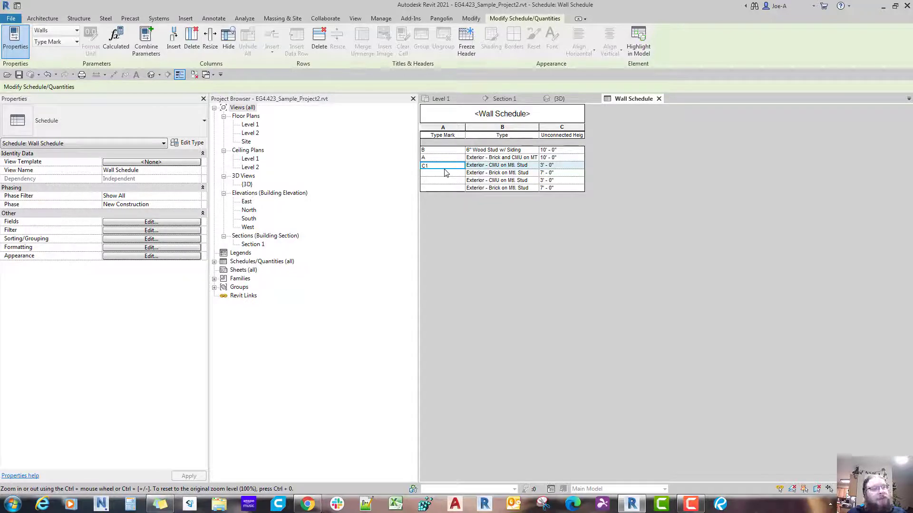
{"action": "key", "text": "Return"}
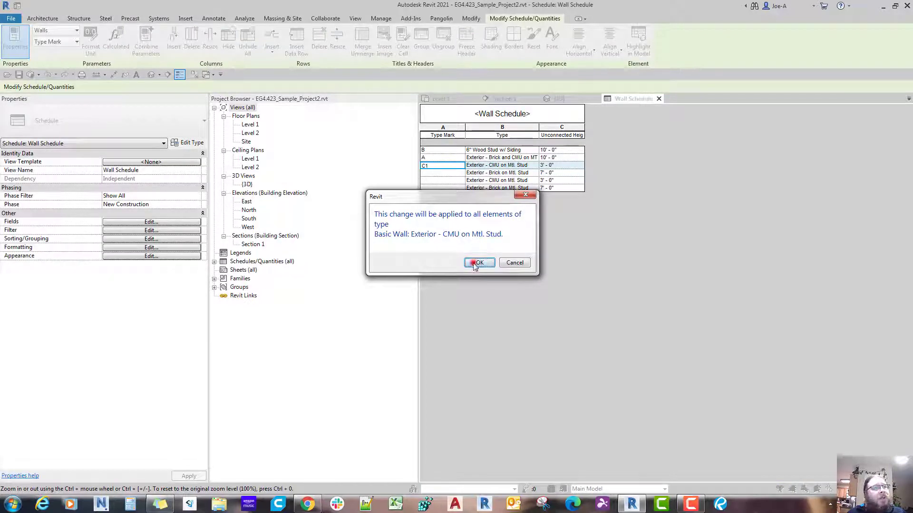
{"action": "left_click", "coordinate": [476, 263]}
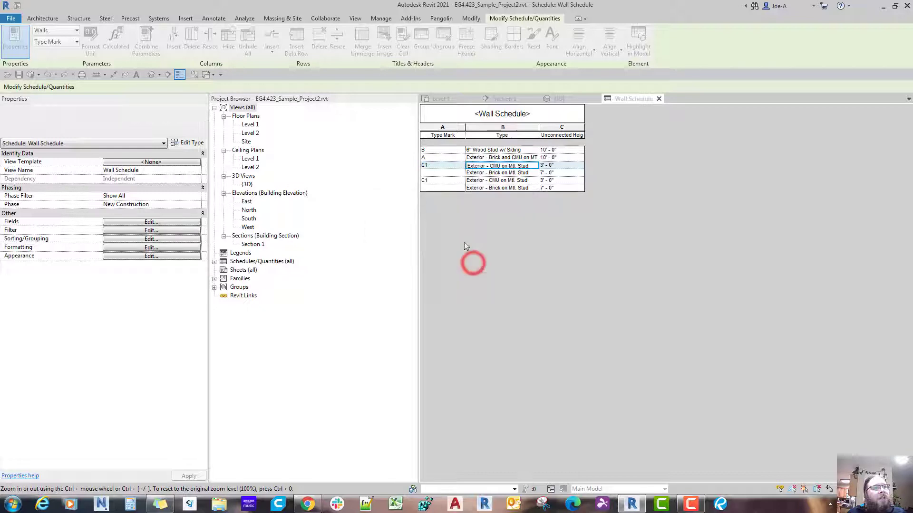
Set the Type Mark to C2 for the Exterior - Brick on Mtl. Stud walls in the schedule, accepting the change for the whole type.
{"action": "left_click", "coordinate": [432, 172]}
{"action": "type", "text": "C"}
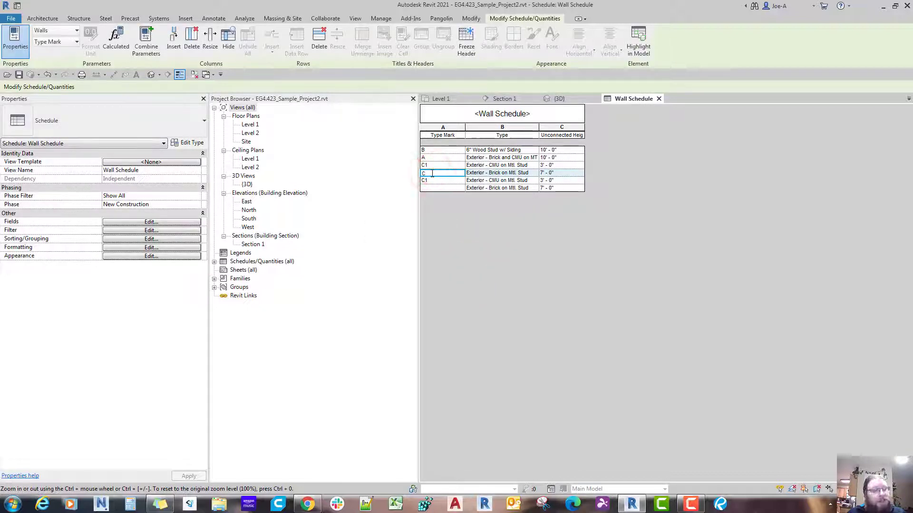
{"action": "type", "text": "2"}
{"action": "left_click", "coordinate": [452, 191]}
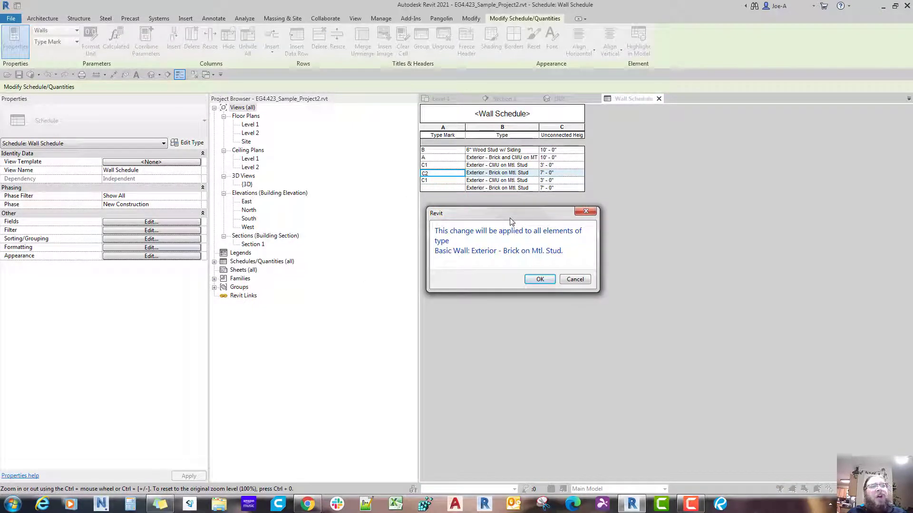
{"action": "left_click", "coordinate": [540, 280]}
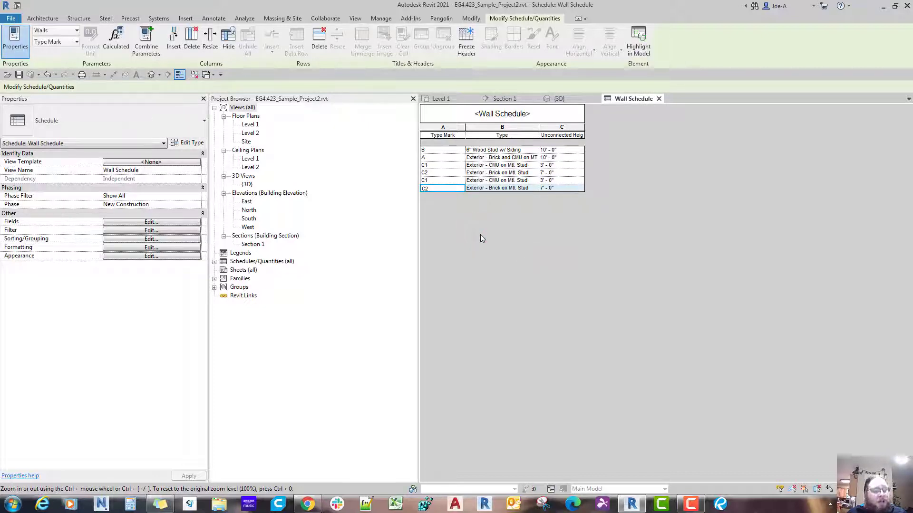
Sort the wall schedule by Type Mark in ascending order and turn off itemizing every instance.
{"action": "left_click", "coordinate": [137, 223]}
{"action": "left_click", "coordinate": [386, 151]}
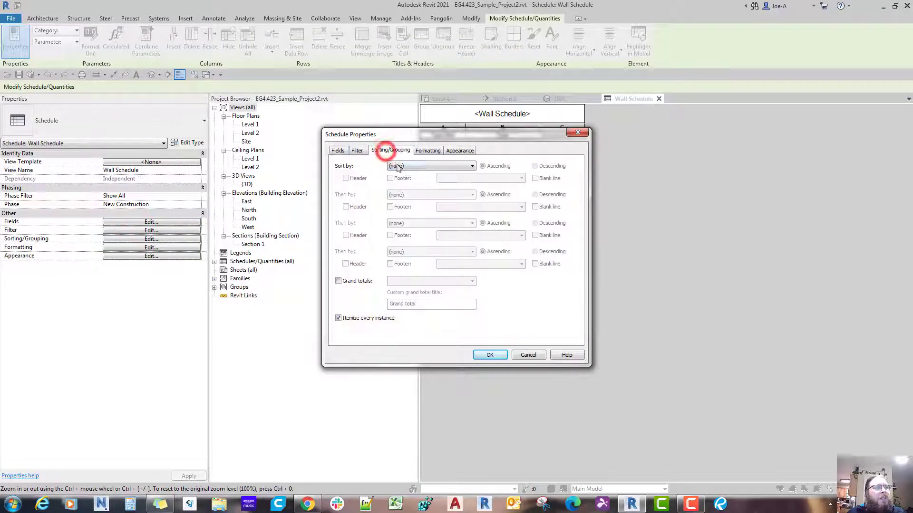
{"action": "left_click", "coordinate": [397, 166]}
{"action": "left_click", "coordinate": [414, 184]}
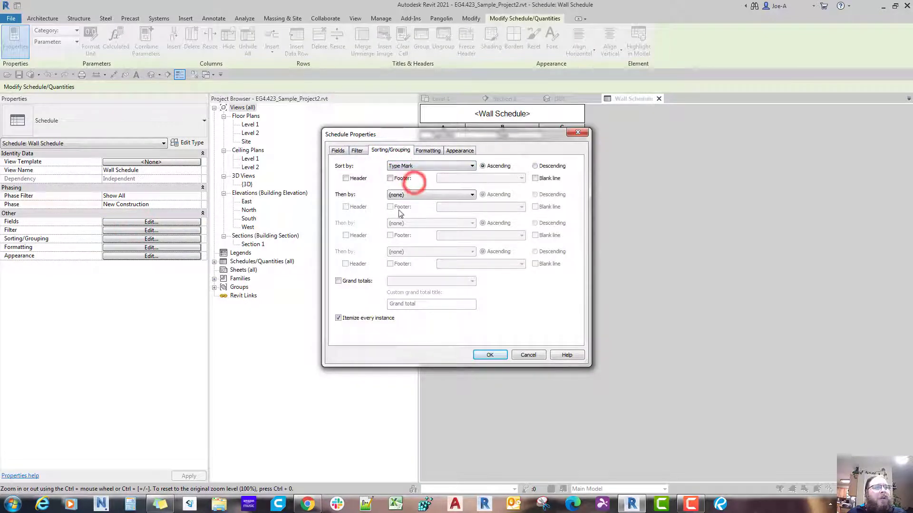
{"action": "left_click", "coordinate": [338, 317]}
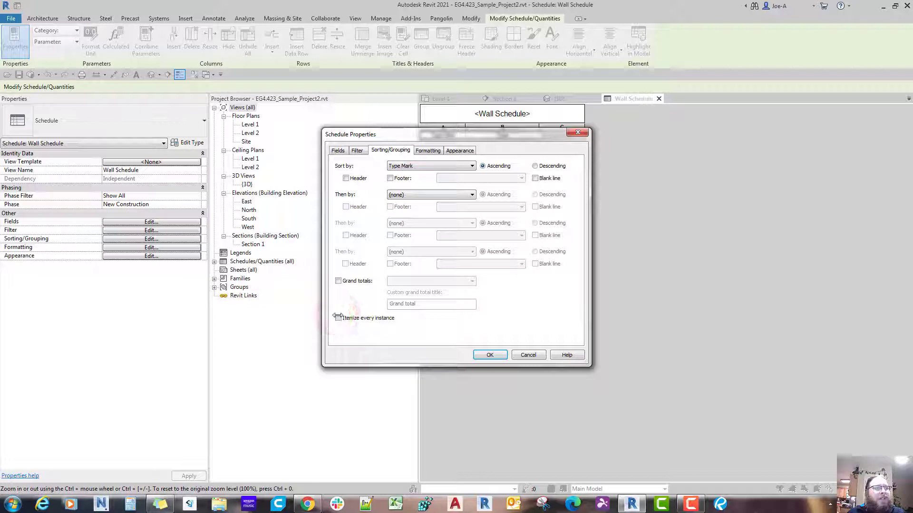
{"action": "left_click", "coordinate": [477, 359]}
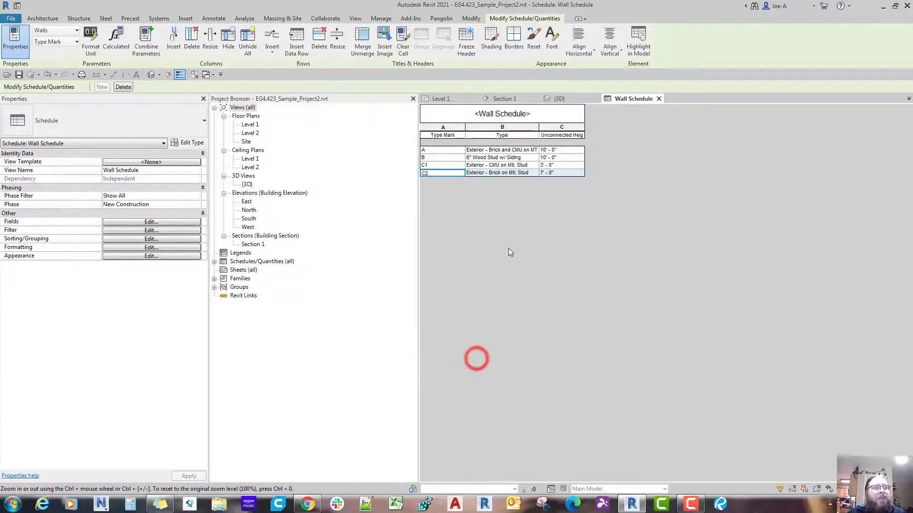
{"action": "left_click", "coordinate": [509, 242]}
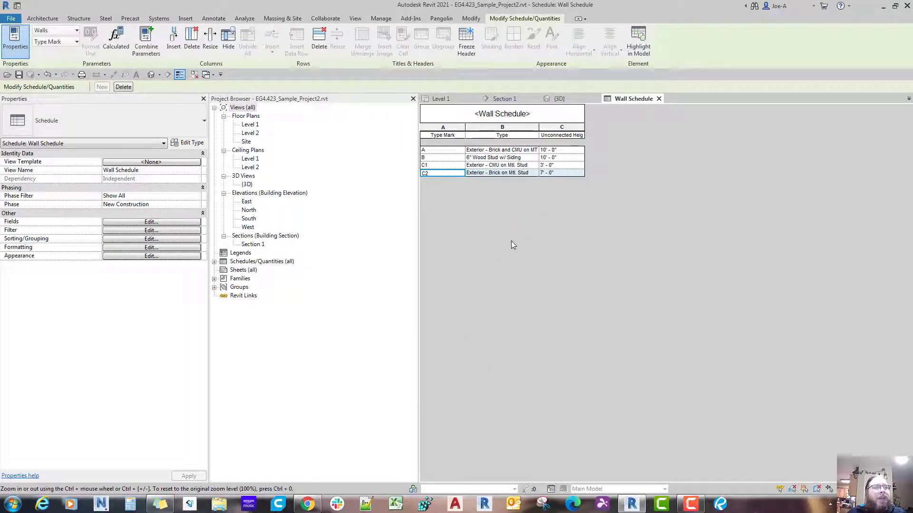
Close the wall schedule to return to the Level 1 plan and save the project.
{"action": "left_click", "coordinate": [659, 99]}
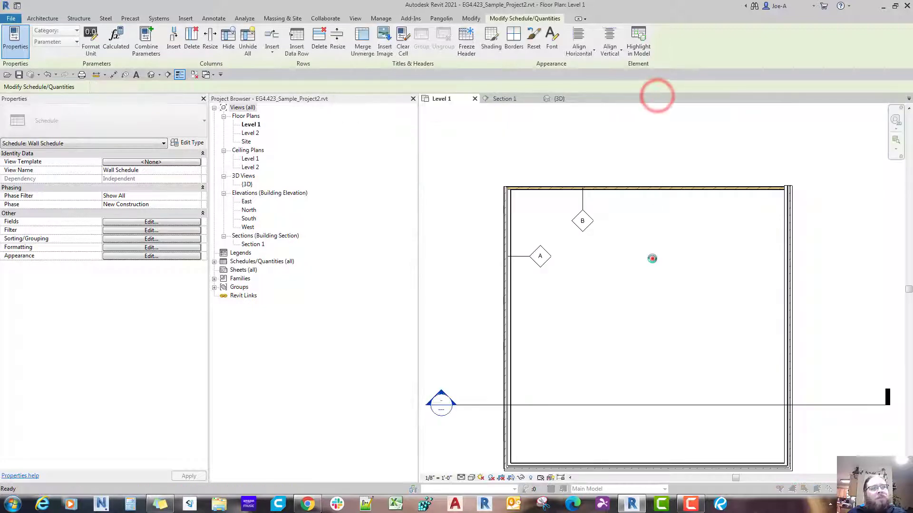
{"action": "left_click", "coordinate": [652, 258]}
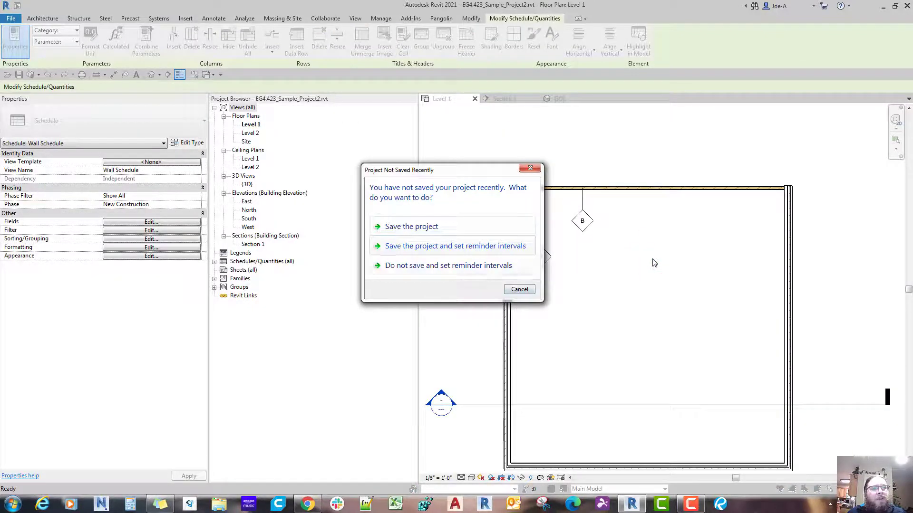
{"action": "left_click", "coordinate": [459, 226]}
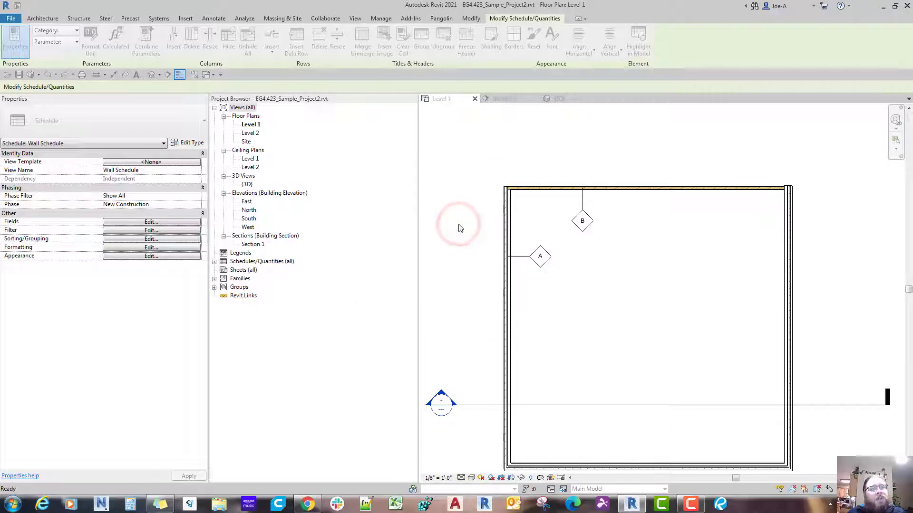
Trim the east stacked wall and the north wood stud wall to a corner in the Level 1 plan.
{"action": "key", "text": "t"}
{"action": "key", "text": "r"}
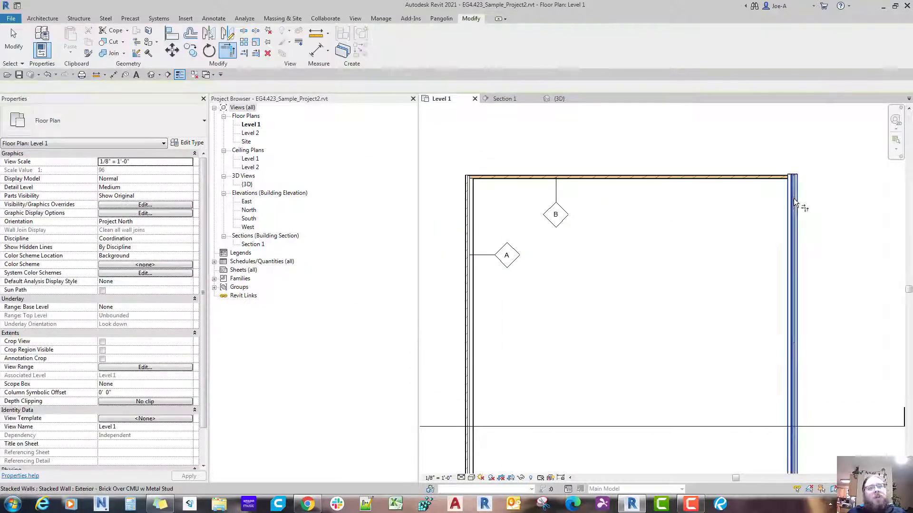
{"action": "left_click", "coordinate": [794, 198]}
{"action": "left_click", "coordinate": [766, 181]}
{"action": "key", "text": "Escape"}
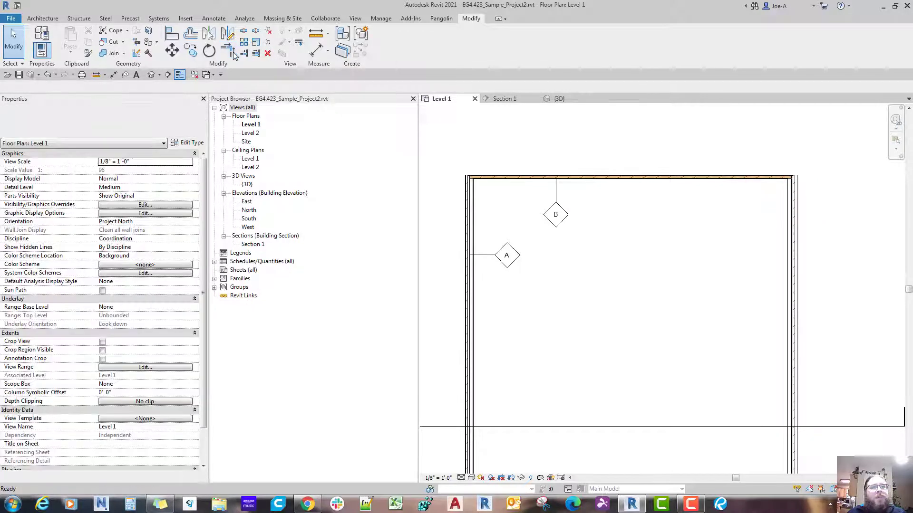
Place a vertical aligned dimension between the south wall's interior face and the north wall in the Level 1 plan.
{"action": "scroll", "coordinate": [531, 336], "scroll_direction": "down", "scroll_amount": 3}
{"action": "scroll", "coordinate": [531, 336], "scroll_direction": "up", "scroll_amount": 2}
{"action": "key", "text": "d"}
{"action": "key", "text": "i"}
{"action": "scroll", "coordinate": [580, 382], "scroll_direction": "up", "scroll_amount": 3}
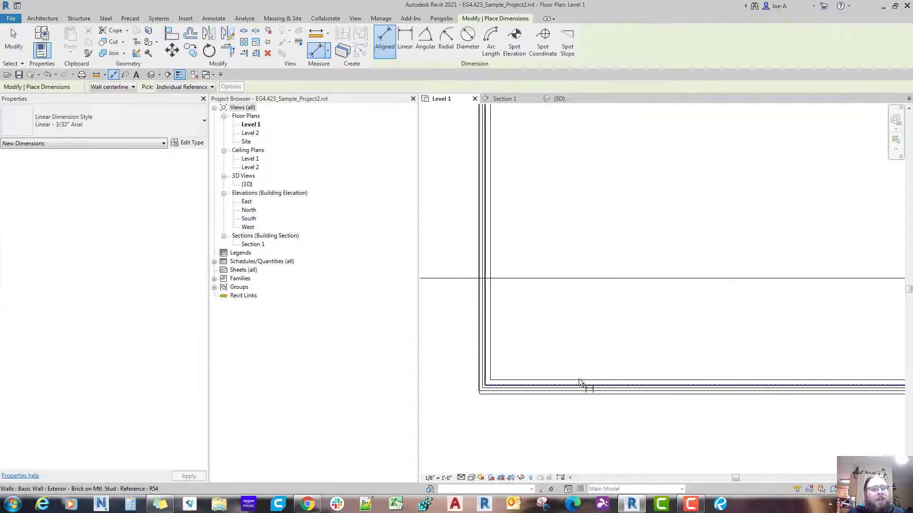
{"action": "scroll", "coordinate": [537, 389], "scroll_direction": "up", "scroll_amount": 3}
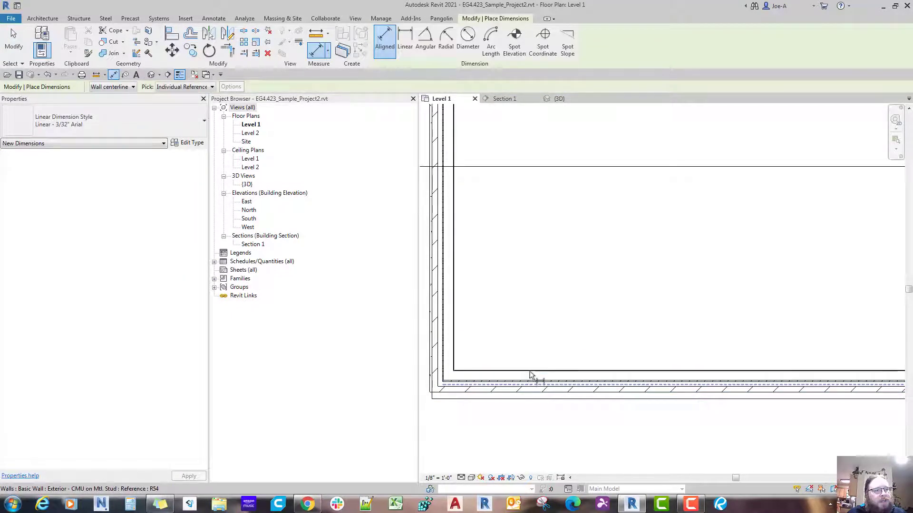
{"action": "left_click", "coordinate": [529, 370]}
{"action": "scroll", "coordinate": [590, 200], "scroll_direction": "down", "scroll_amount": 3}
{"action": "middle_click_drag", "start_coordinate": [599, 197], "coordinate": [543, 368]}
{"action": "scroll", "coordinate": [542, 356], "scroll_direction": "up", "scroll_amount": 2}
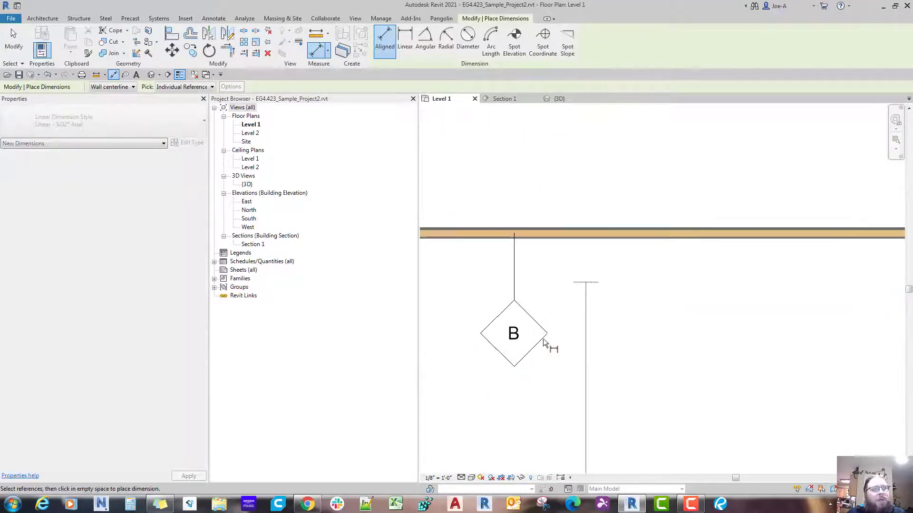
{"action": "scroll", "coordinate": [583, 251], "scroll_direction": "down", "scroll_amount": 3}
{"action": "middle_click_drag", "start_coordinate": [596, 357], "coordinate": [615, 129]}
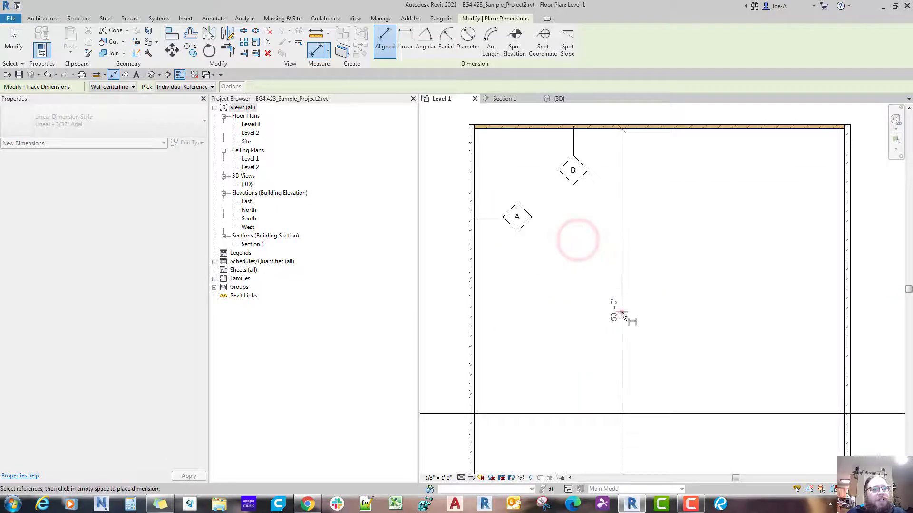
{"action": "left_click", "coordinate": [621, 311]}
{"action": "scroll", "coordinate": [621, 312], "scroll_direction": "down", "scroll_amount": 1}
{"action": "key", "text": "Escape"}
Select the south stacked wall, examine its Location Line and constraints, and clear the selection.
{"action": "scroll", "coordinate": [607, 362], "scroll_direction": "up", "scroll_amount": 2}
{"action": "left_click", "coordinate": [605, 362]}
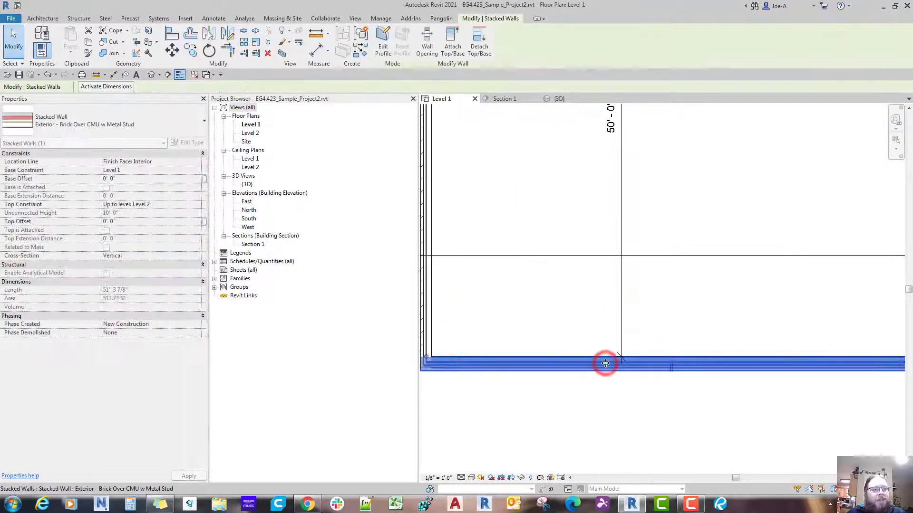
{"action": "middle_click_drag", "start_coordinate": [613, 371], "coordinate": [675, 369]}
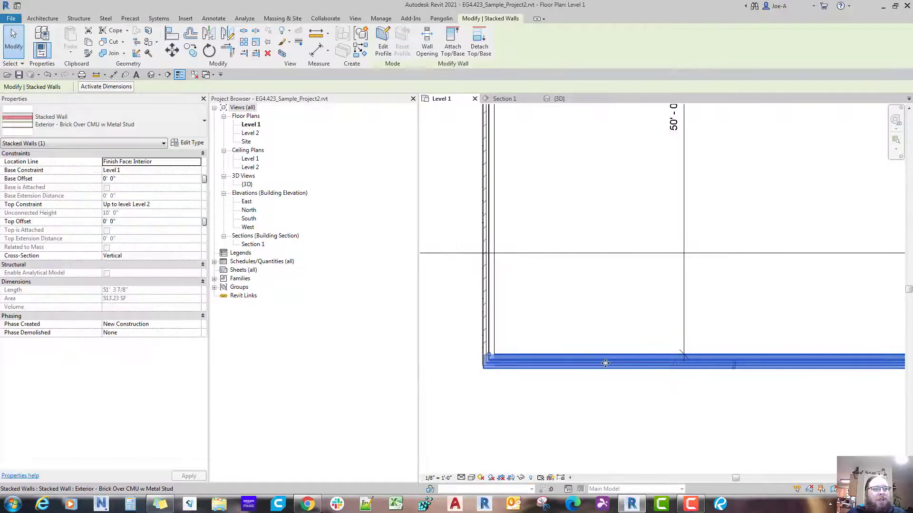
{"action": "scroll", "coordinate": [605, 363], "scroll_direction": "down", "scroll_amount": 3}
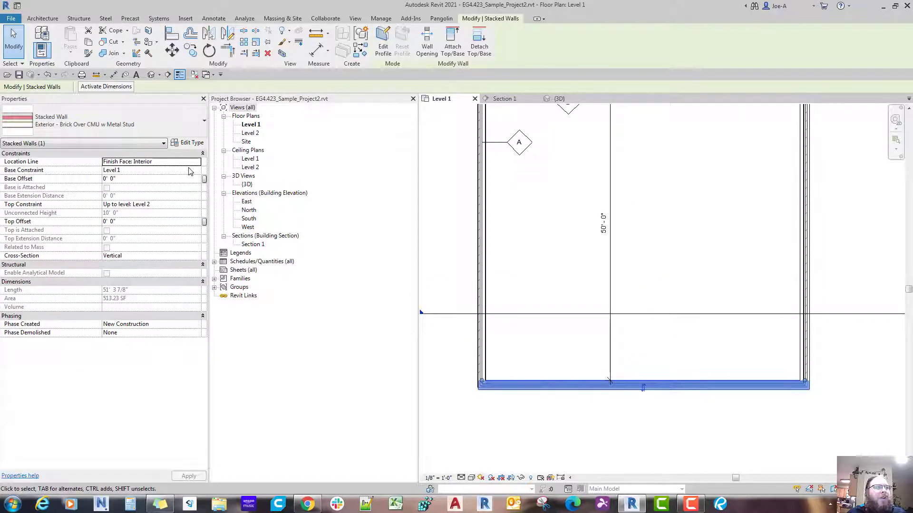
{"action": "middle_click_drag", "start_coordinate": [609, 363], "coordinate": [591, 406]}
{"action": "scroll", "coordinate": [591, 406], "scroll_direction": "down", "scroll_amount": 1}
{"action": "key", "text": "Escape"}
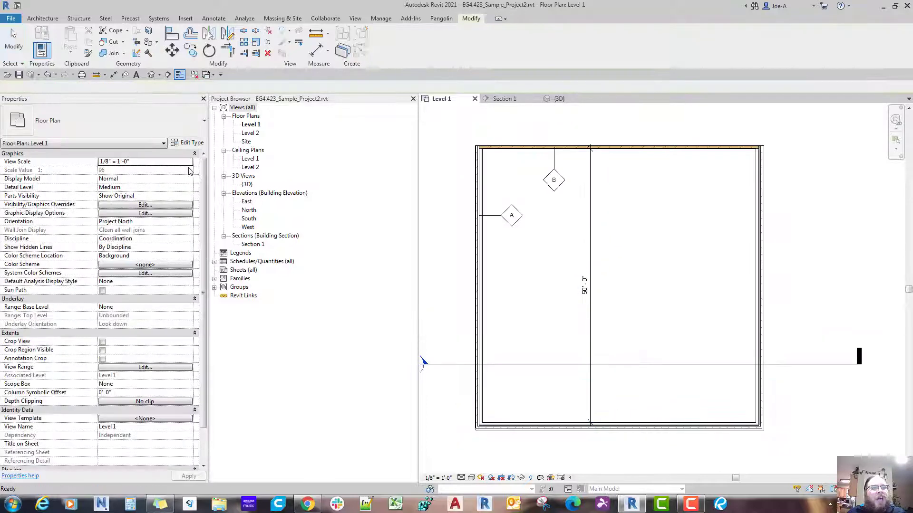
{"action": "scroll", "coordinate": [496, 159], "scroll_direction": "up", "scroll_amount": 5}
{"action": "middle_click_drag", "start_coordinate": [496, 159], "coordinate": [478, 219]}
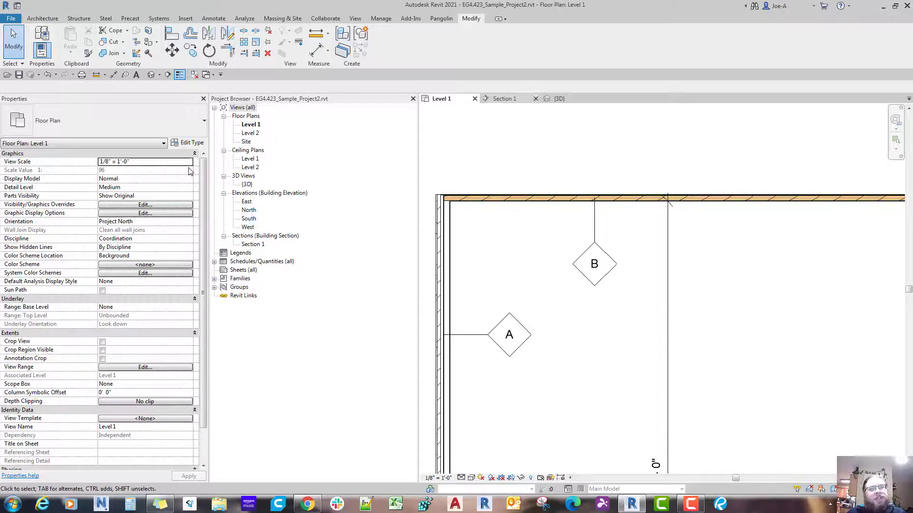
{"action": "scroll", "coordinate": [478, 238], "scroll_direction": "down", "scroll_amount": 3}
{"action": "middle_click_drag", "start_coordinate": [477, 238], "coordinate": [500, 154]}
{"action": "key", "text": "d"}
{"action": "key", "text": "i"}
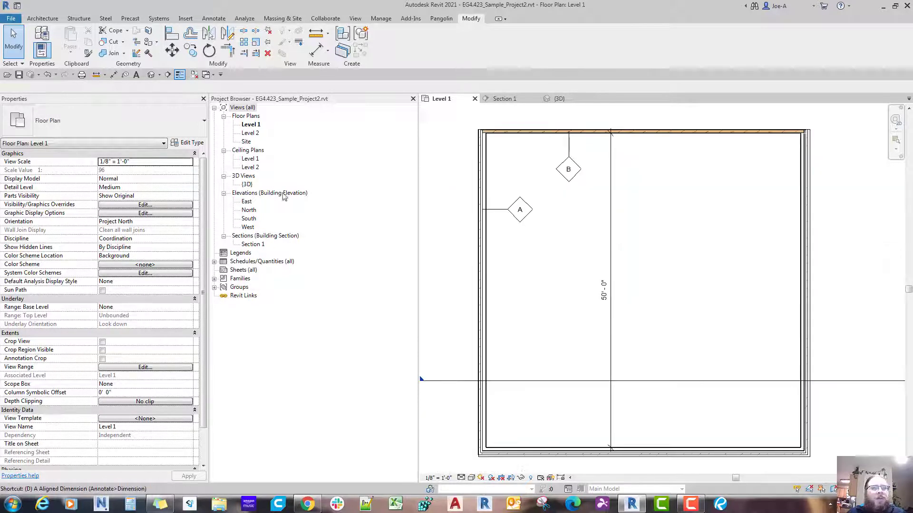
{"action": "scroll", "coordinate": [491, 285], "scroll_direction": "up", "scroll_amount": 4}
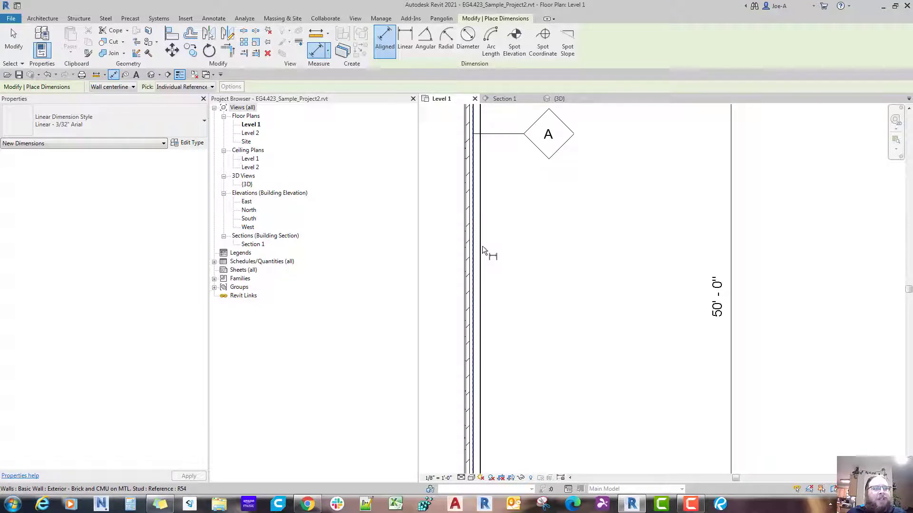
{"action": "left_click", "coordinate": [482, 246]}
{"action": "scroll", "coordinate": [573, 266], "scroll_direction": "down", "scroll_amount": 3}
{"action": "scroll", "coordinate": [809, 242], "scroll_direction": "up", "scroll_amount": 3}
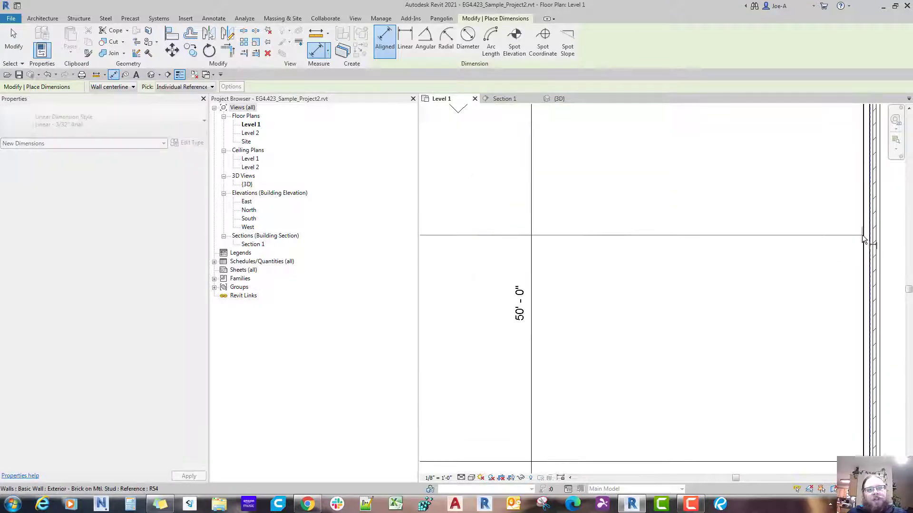
{"action": "left_click", "coordinate": [861, 236]}
{"action": "left_click", "coordinate": [870, 244]}
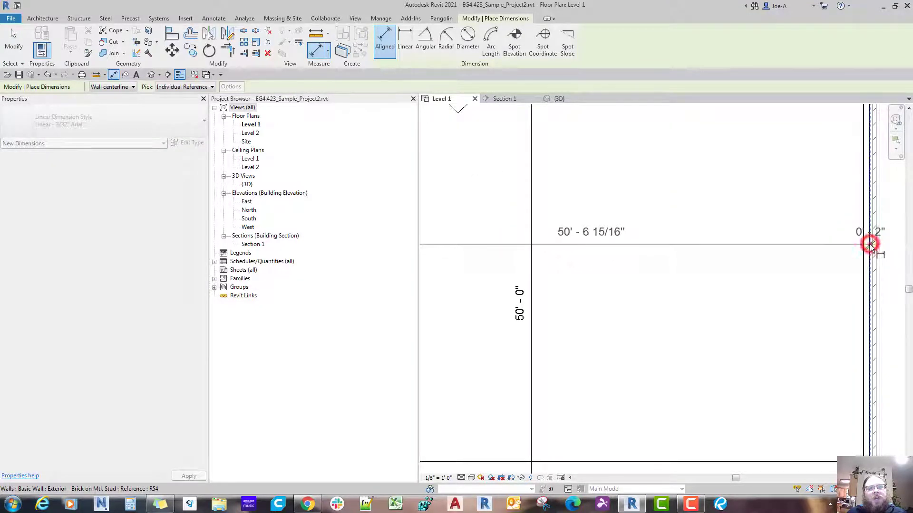
{"action": "left_click", "coordinate": [869, 245]}
{"action": "left_click", "coordinate": [870, 244]}
{"action": "left_click", "coordinate": [869, 245]}
Place a horizontal aligned dimension between the interior faces of the west and east walls in the Level 1 plan.
{"action": "key", "text": "d"}
{"action": "key", "text": "i"}
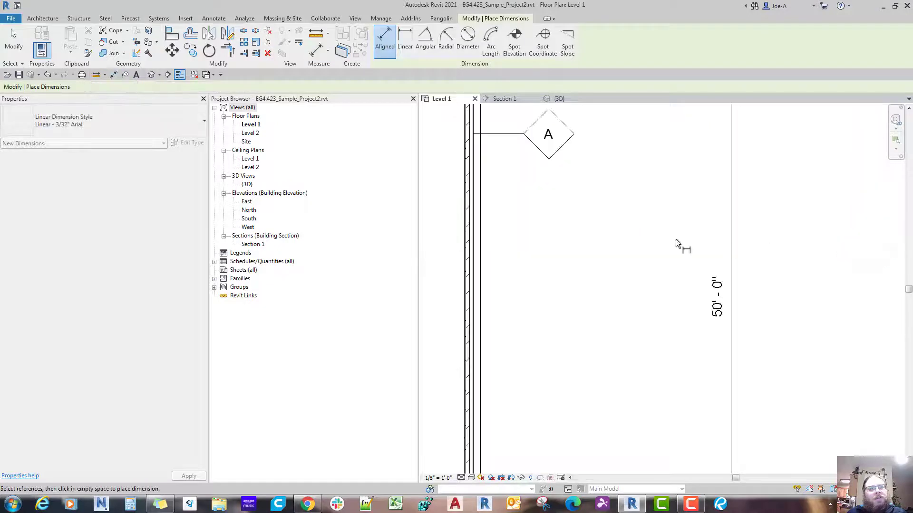
{"action": "left_click", "coordinate": [481, 235]}
{"action": "scroll", "coordinate": [481, 235], "scroll_direction": "down", "scroll_amount": 3}
{"action": "scroll", "coordinate": [711, 247], "scroll_direction": "up", "scroll_amount": 3}
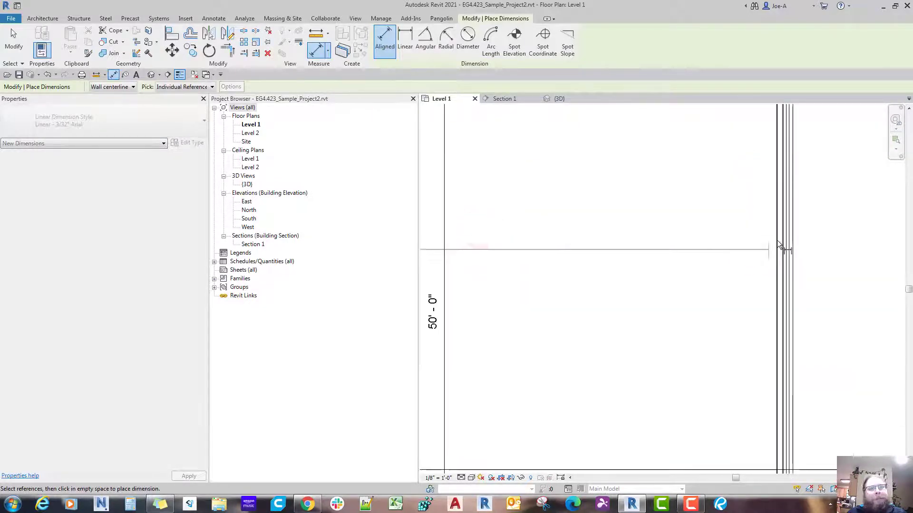
{"action": "left_click", "coordinate": [776, 241]}
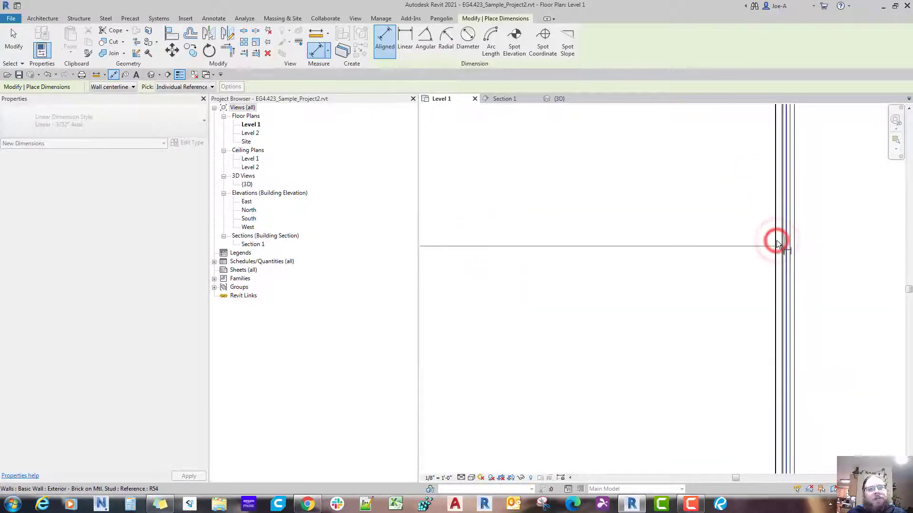
{"action": "scroll", "coordinate": [776, 241], "scroll_direction": "up", "scroll_amount": 2}
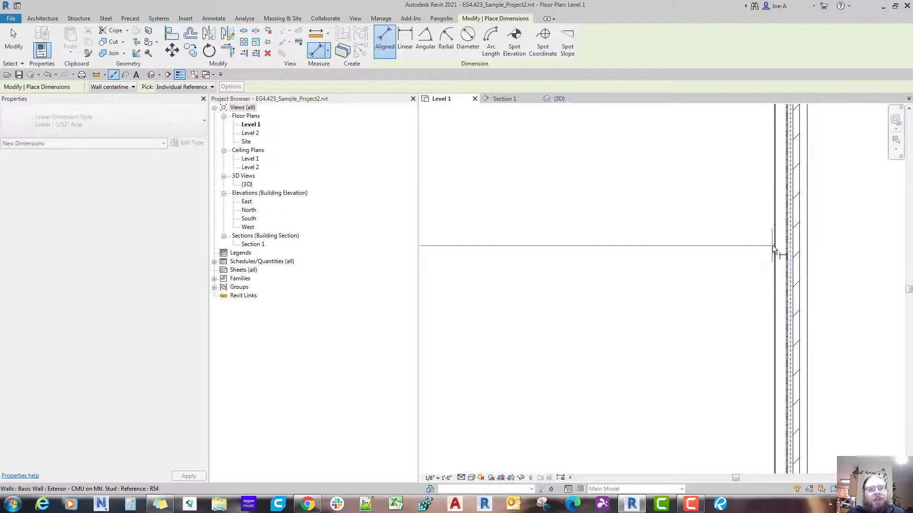
{"action": "left_click", "coordinate": [773, 246]}
{"action": "scroll", "coordinate": [771, 247], "scroll_direction": "down", "scroll_amount": 3}
{"action": "left_click", "coordinate": [654, 271]}
{"action": "scroll", "coordinate": [651, 275], "scroll_direction": "down", "scroll_amount": 3}
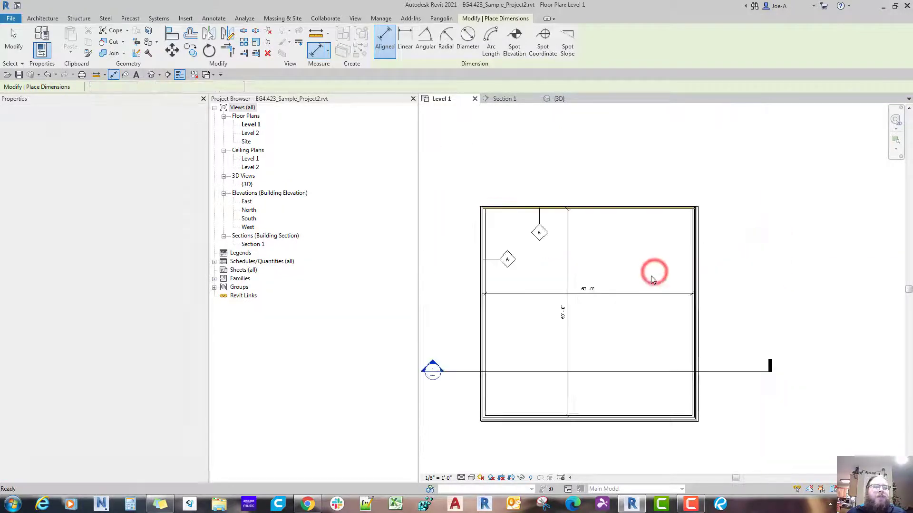
{"action": "key", "text": "Escape"}
{"action": "key", "text": "Escape"}
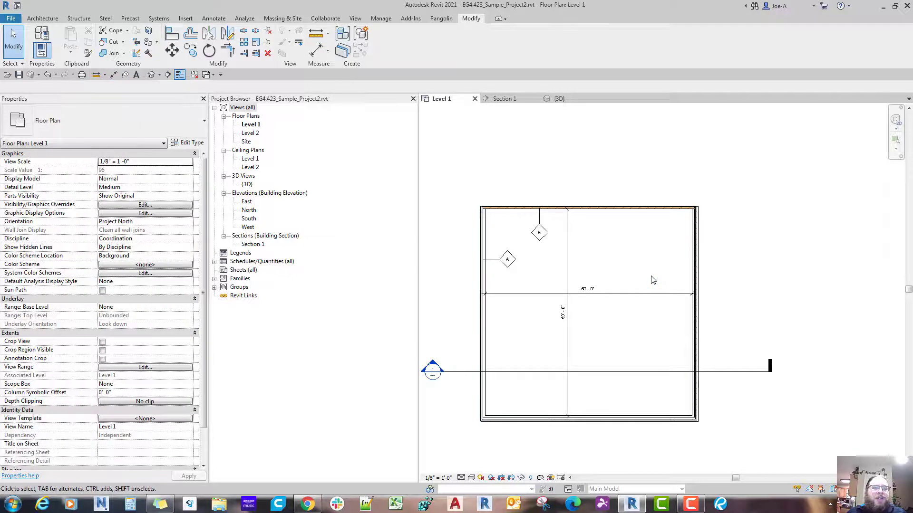
Switch to the {3D} view and set its visual style to Realistic.
{"action": "scroll", "coordinate": [652, 280], "scroll_direction": "down", "scroll_amount": 1}
{"action": "scroll", "coordinate": [653, 280], "scroll_direction": "up", "scroll_amount": 4}
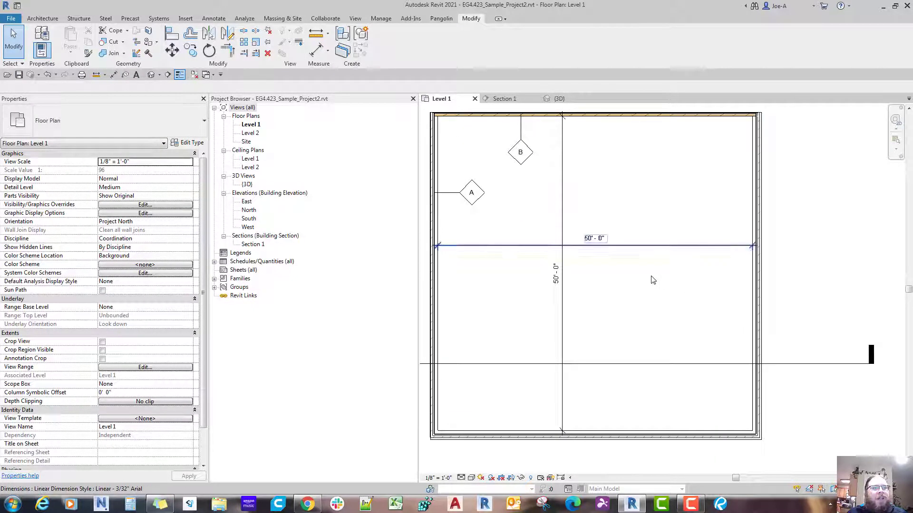
{"action": "middle_click_drag", "start_coordinate": [593, 246], "coordinate": [603, 282]}
{"action": "scroll", "coordinate": [653, 279], "scroll_direction": "down", "scroll_amount": 1}
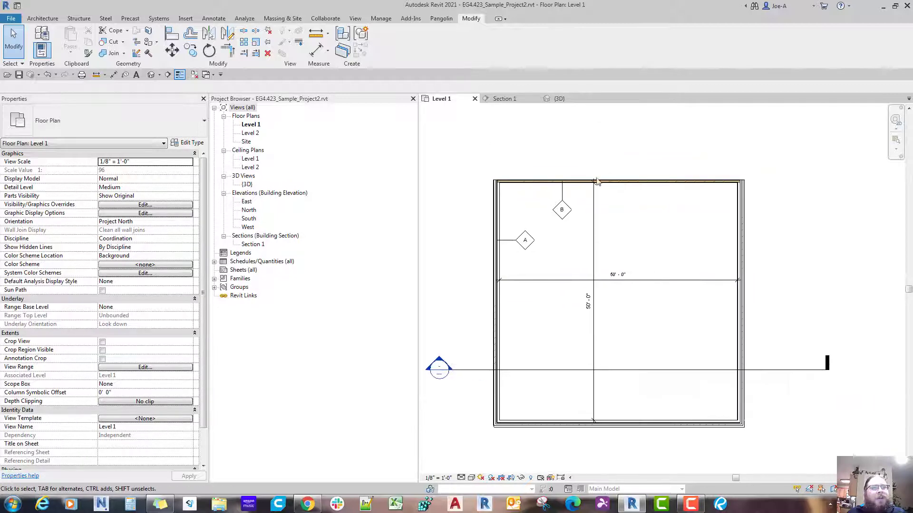
{"action": "left_click", "coordinate": [556, 100]}
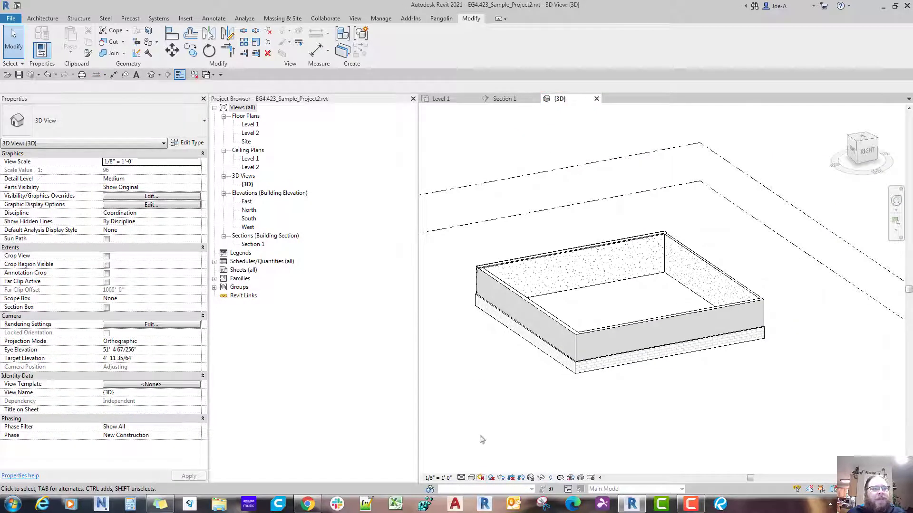
{"action": "left_click", "coordinate": [471, 478]}
{"action": "left_click", "coordinate": [471, 478]}
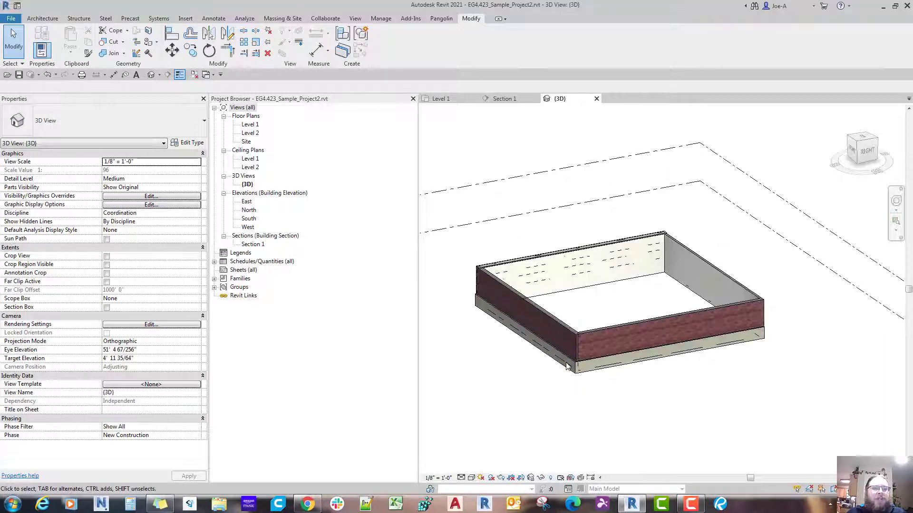
Examine the brick-over-CMU finish at the southeast corner, selecting and deselecting the east stacked wall.
{"action": "left_click", "coordinate": [569, 385]}
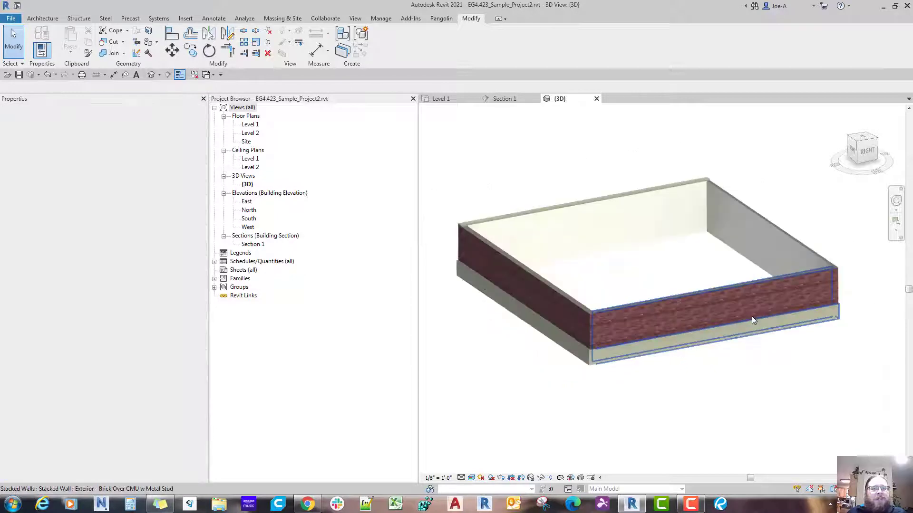
{"action": "scroll", "coordinate": [751, 316], "scroll_direction": "up", "scroll_amount": 4}
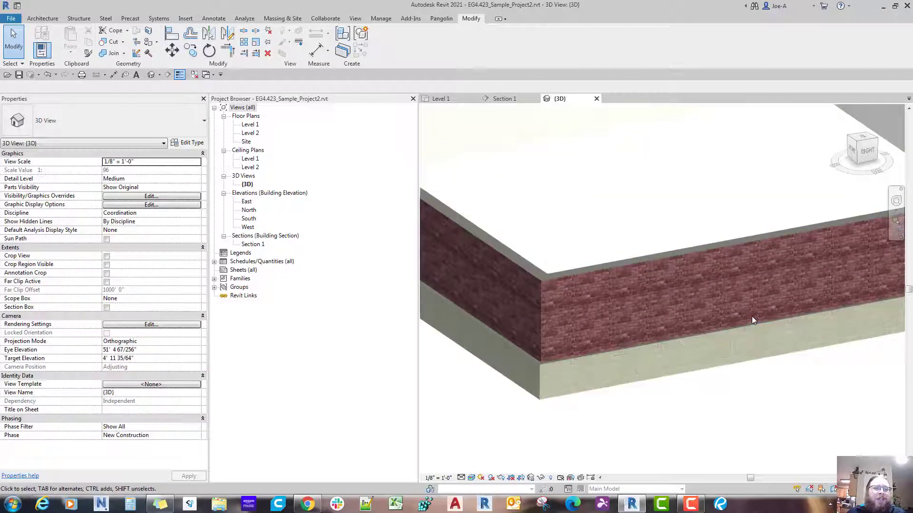
{"action": "middle_click_drag", "start_coordinate": [751, 316], "coordinate": [660, 305]}
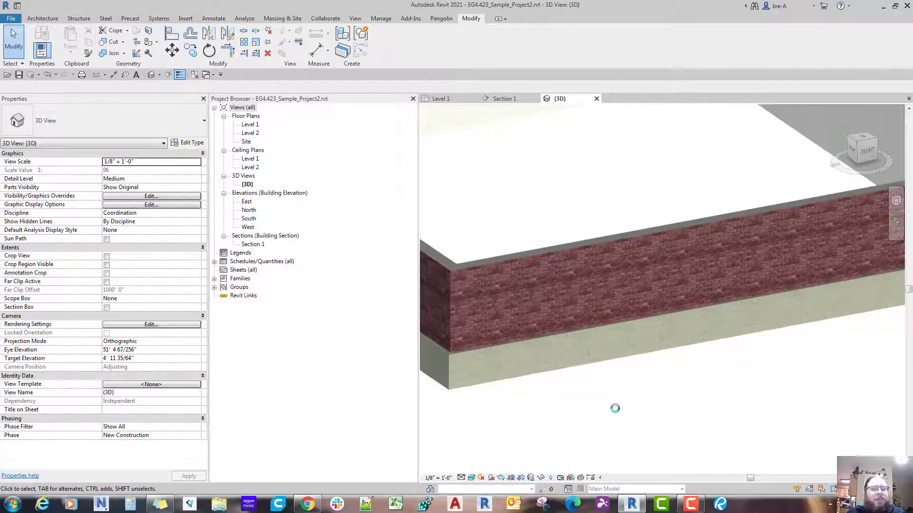
{"action": "scroll", "coordinate": [615, 408], "scroll_direction": "down", "scroll_amount": 3}
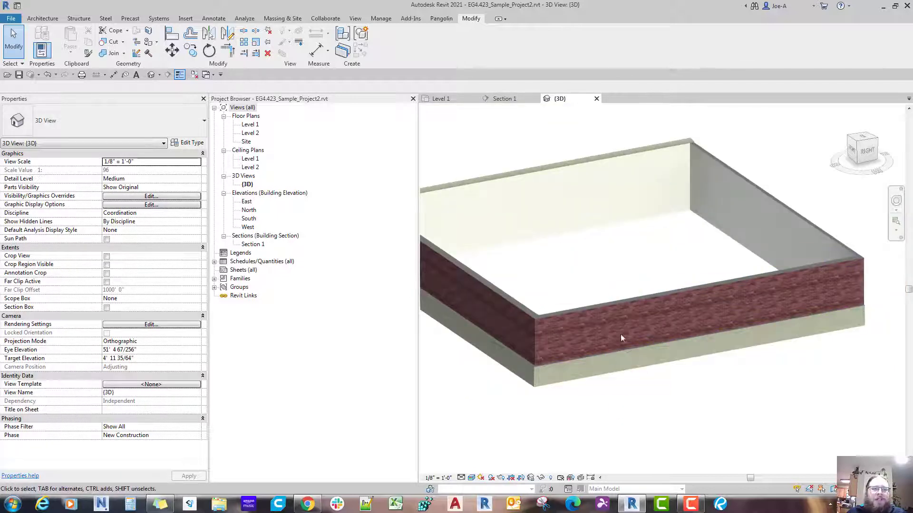
{"action": "left_click", "coordinate": [624, 310]}
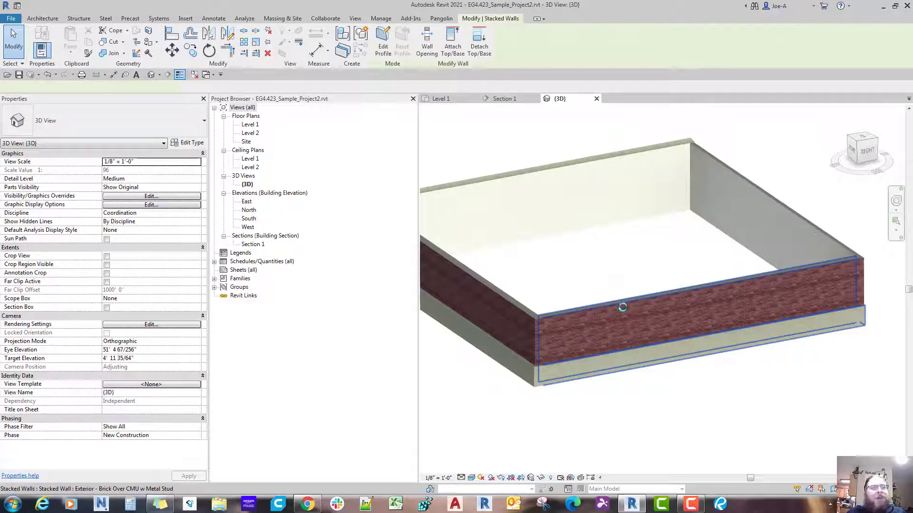
{"action": "left_click", "coordinate": [688, 380]}
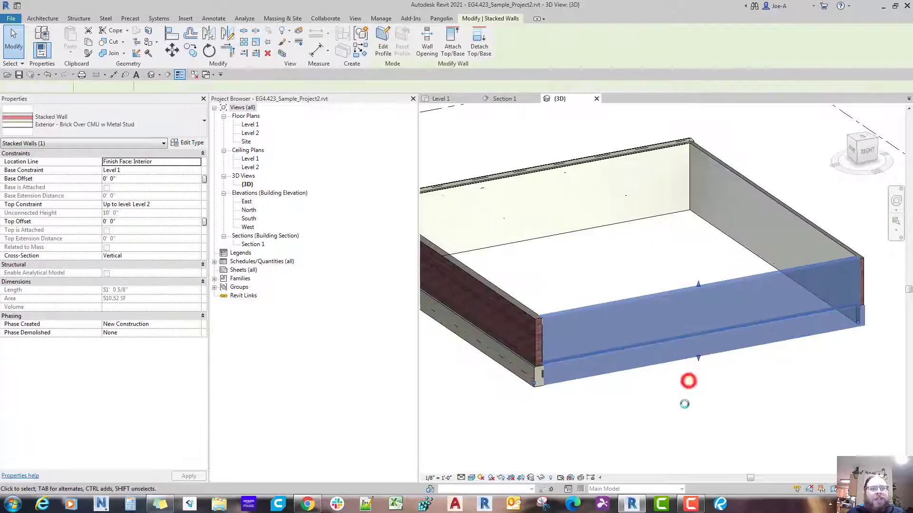
{"action": "left_click", "coordinate": [670, 436]}
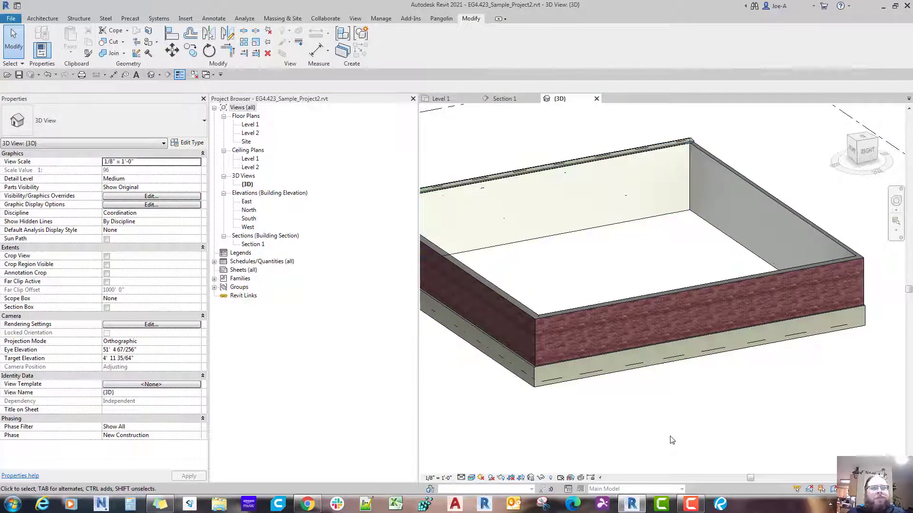
Orbit around the building to examine the west compound wall and how it meets the south stacked wall at the southwest corner.
{"action": "scroll", "coordinate": [670, 435], "scroll_direction": "down", "scroll_amount": 1}
{"action": "middle_click_drag", "start_coordinate": [671, 436], "coordinate": [679, 434]}
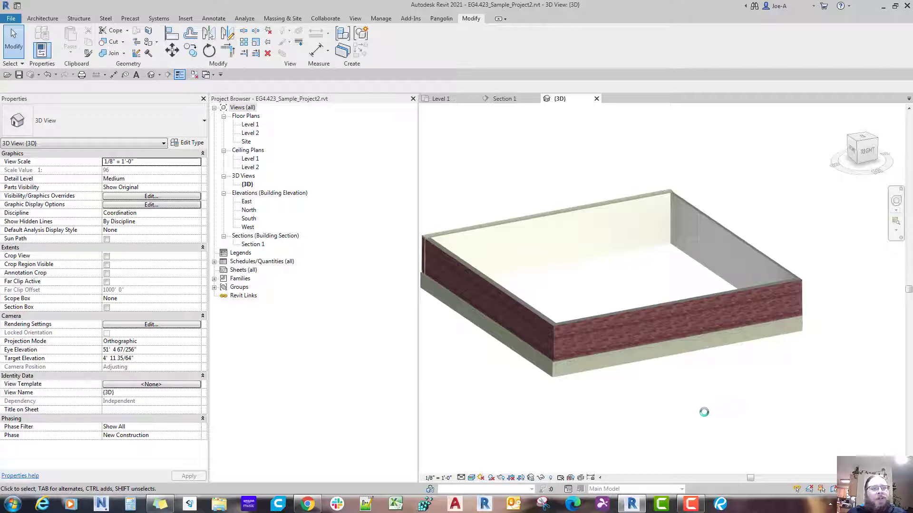
{"action": "scroll", "coordinate": [703, 413], "scroll_direction": "down", "scroll_amount": 2}
{"action": "middle_click_drag", "start_coordinate": [704, 413], "coordinate": [705, 415], "text": "shift"}
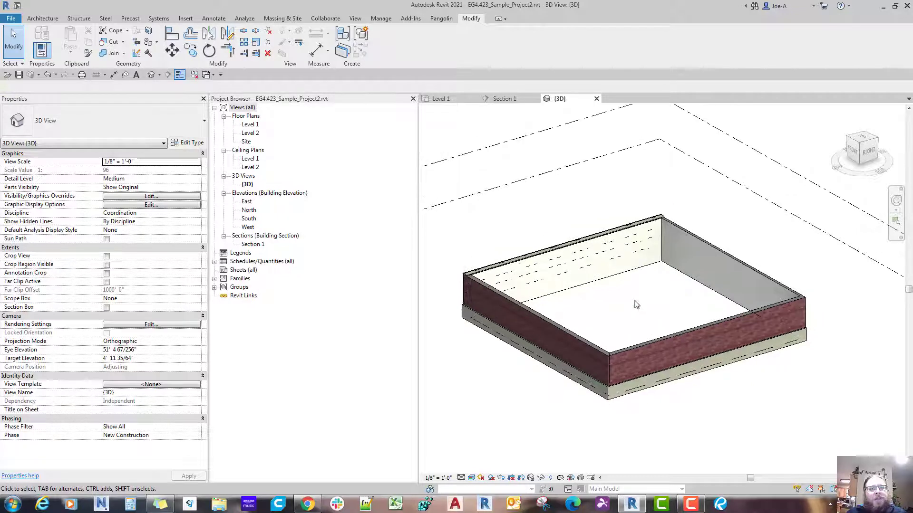
{"action": "middle_click_drag", "start_coordinate": [641, 316], "coordinate": [646, 323]}
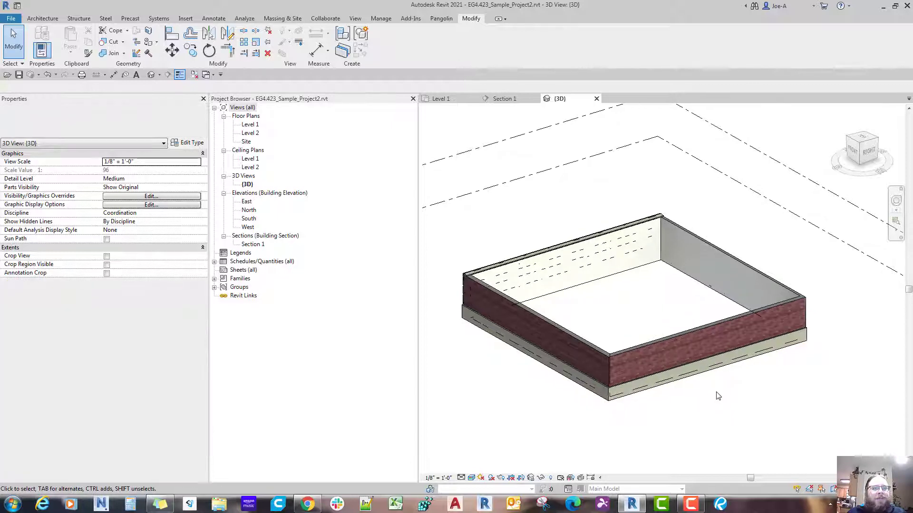
{"action": "scroll", "coordinate": [716, 392], "scroll_direction": "down", "scroll_amount": 1}
{"action": "middle_click_drag", "start_coordinate": [723, 399], "coordinate": [716, 391], "text": "shift"}
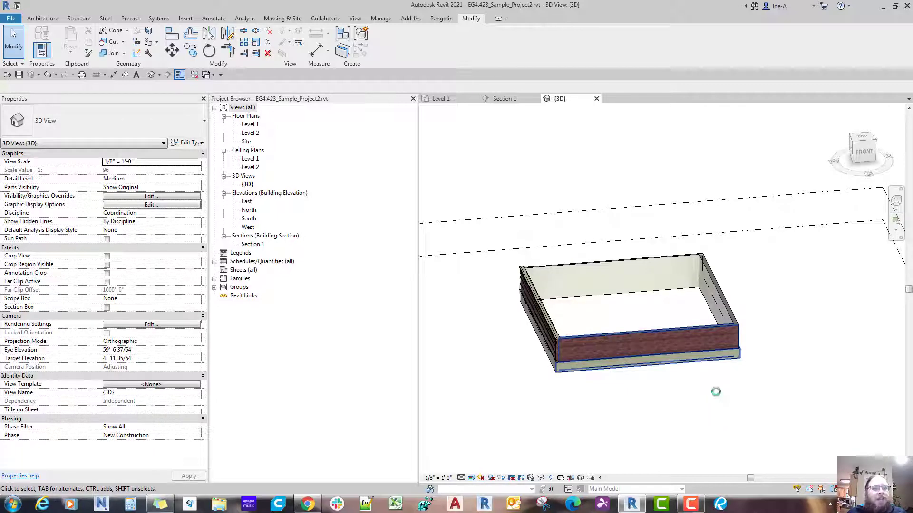
{"action": "middle_click_drag", "start_coordinate": [716, 393], "coordinate": [500, 341], "text": "shift"}
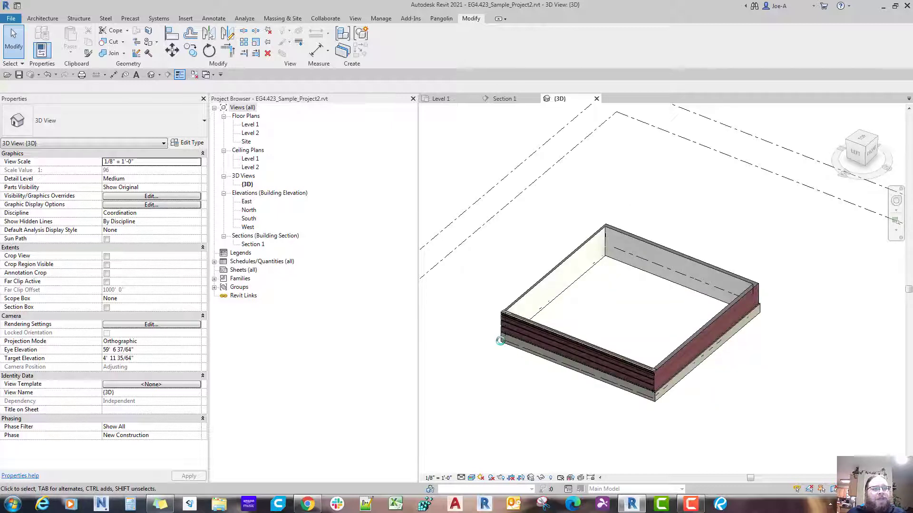
{"action": "scroll", "coordinate": [500, 343], "scroll_direction": "up", "scroll_amount": 3}
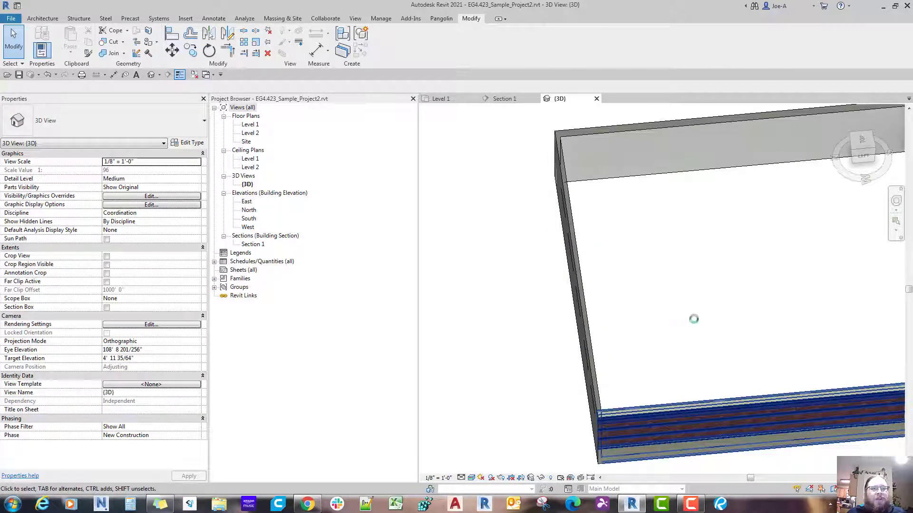
{"action": "middle_click_drag", "start_coordinate": [701, 323], "coordinate": [737, 393], "text": "shift"}
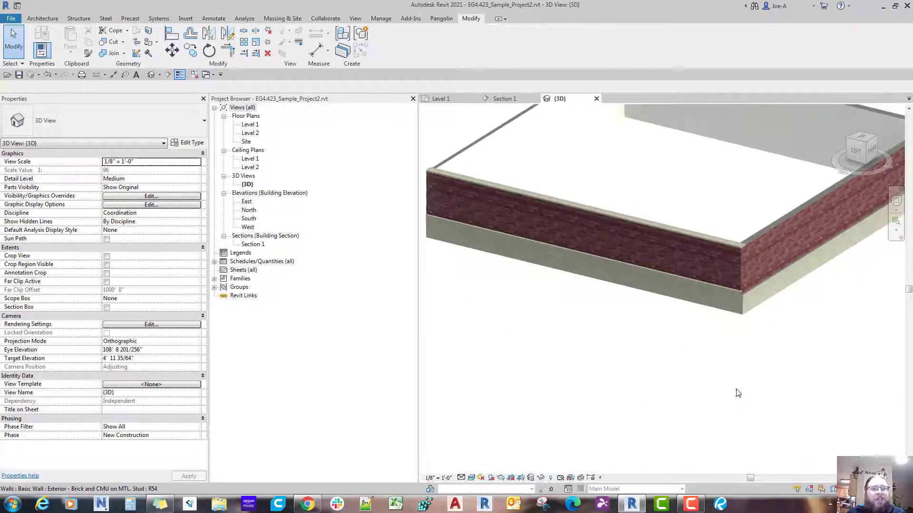
{"action": "scroll", "coordinate": [736, 389], "scroll_direction": "up", "scroll_amount": 2}
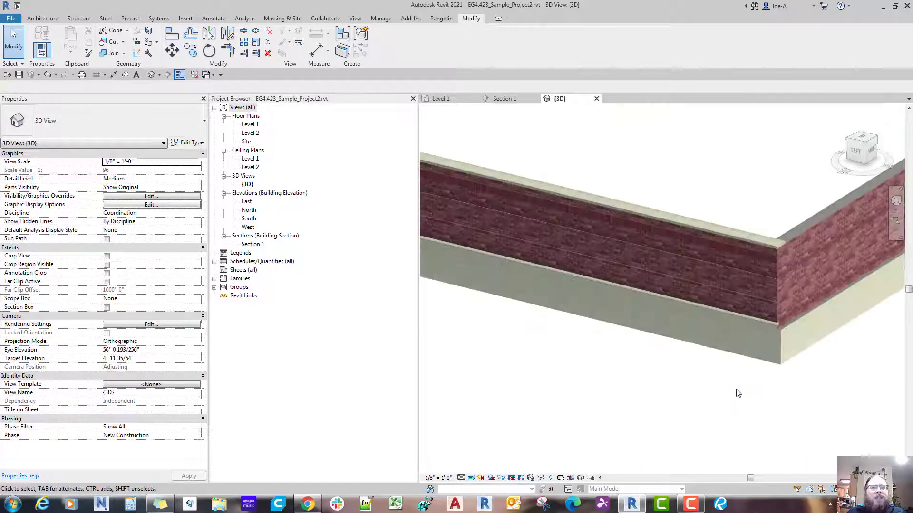